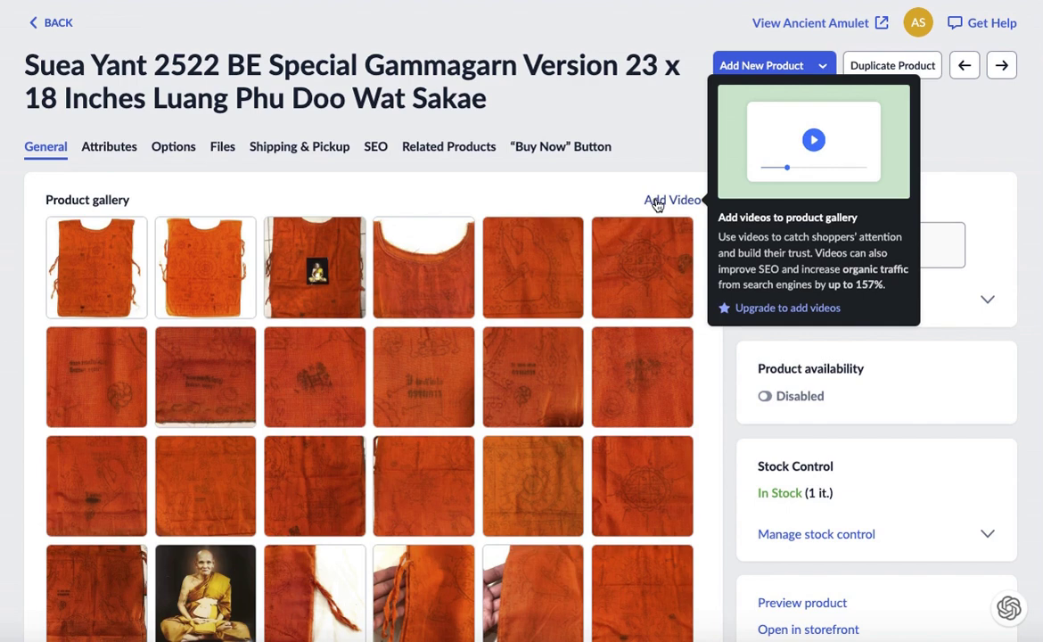
- Examine the product's image gallery and read the information about adding videos to it
scroll(570, 233, down, 1)
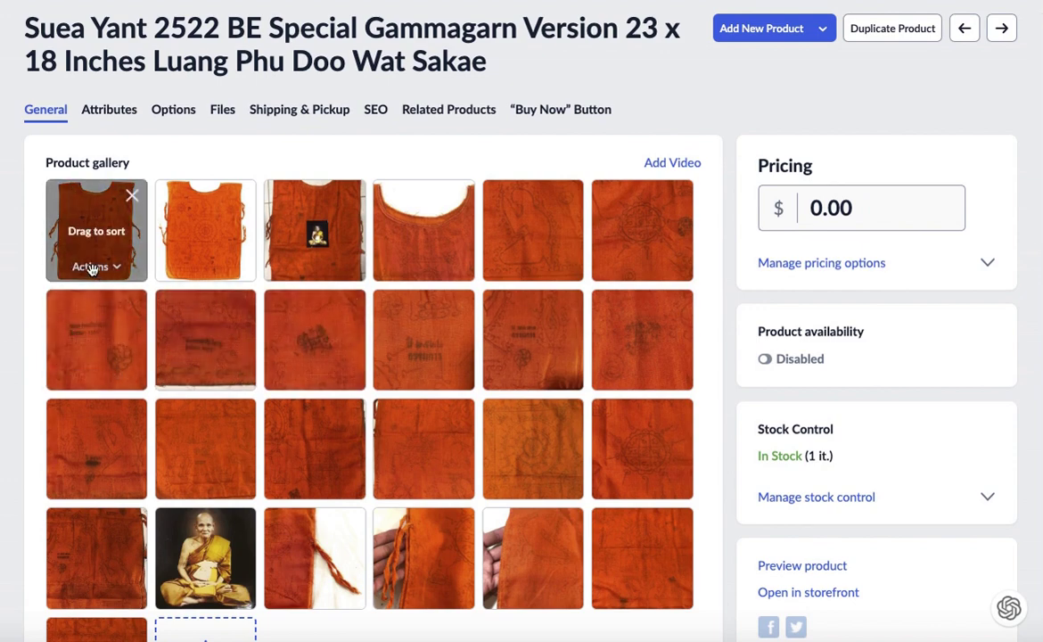
scroll(90, 273, up, 1)
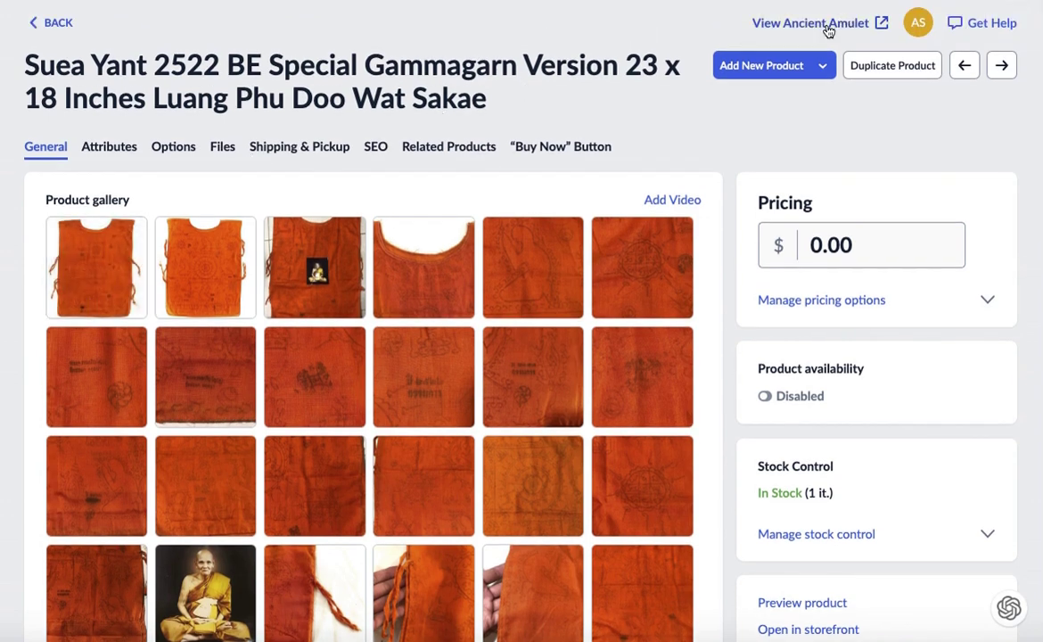
mouse_move(97, 282)
mouse_move(676, 204)
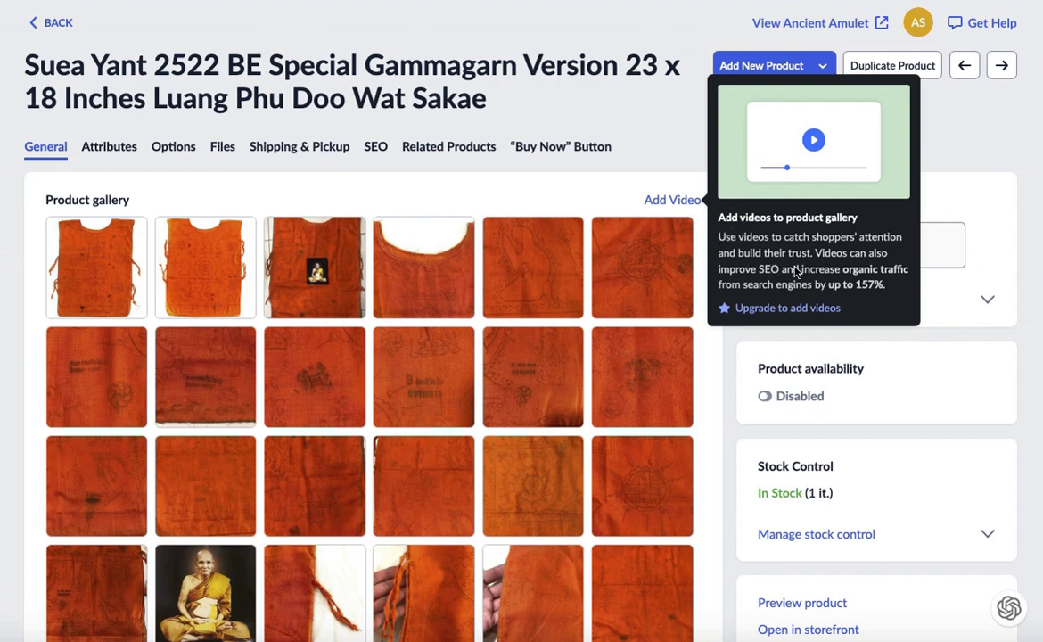
drag(815, 253, 914, 289)
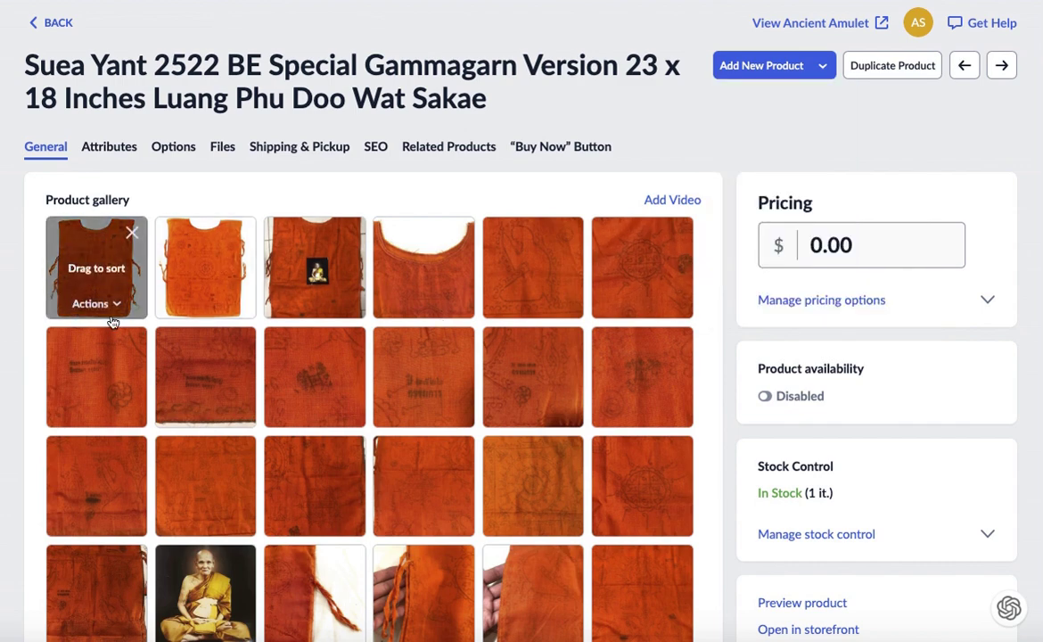
- View the Ancient Amulet storefront, enter its store and open the All Amulets category
click(795, 27)
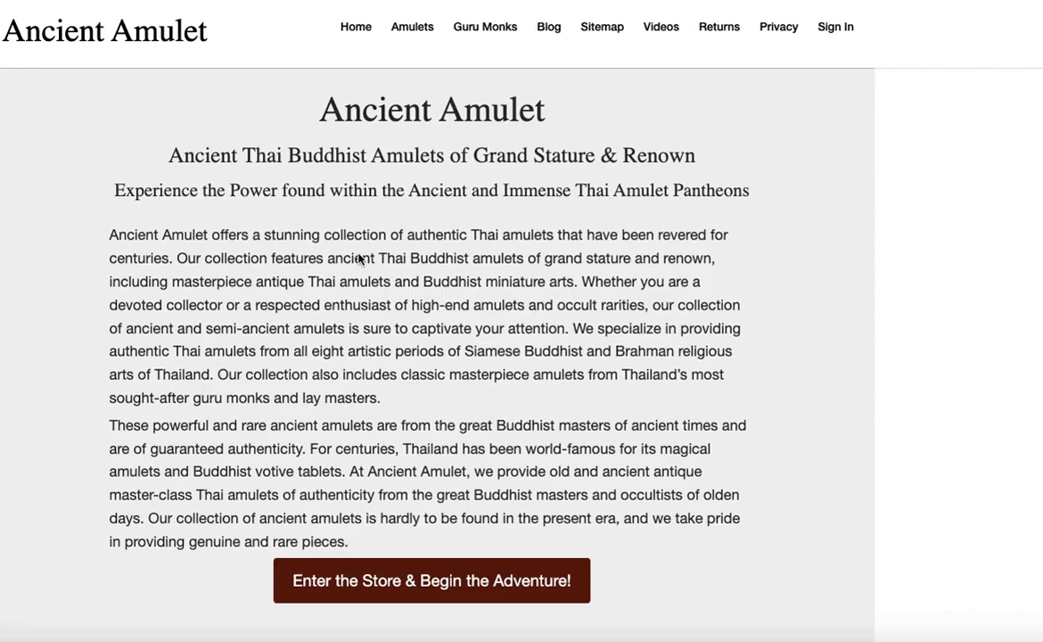
scroll(339, 402, down, 1)
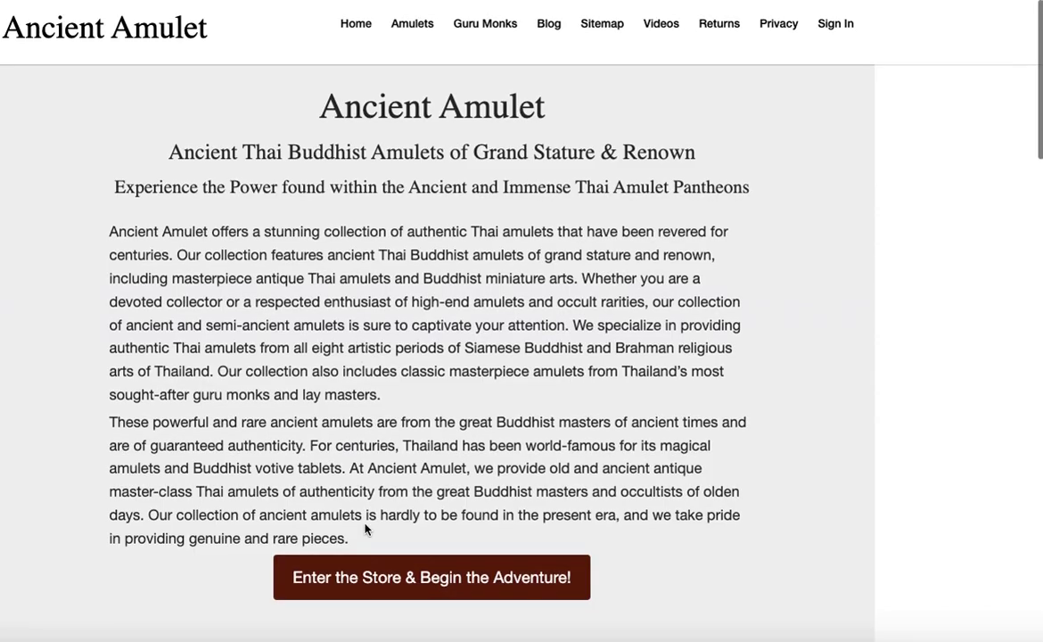
click(365, 580)
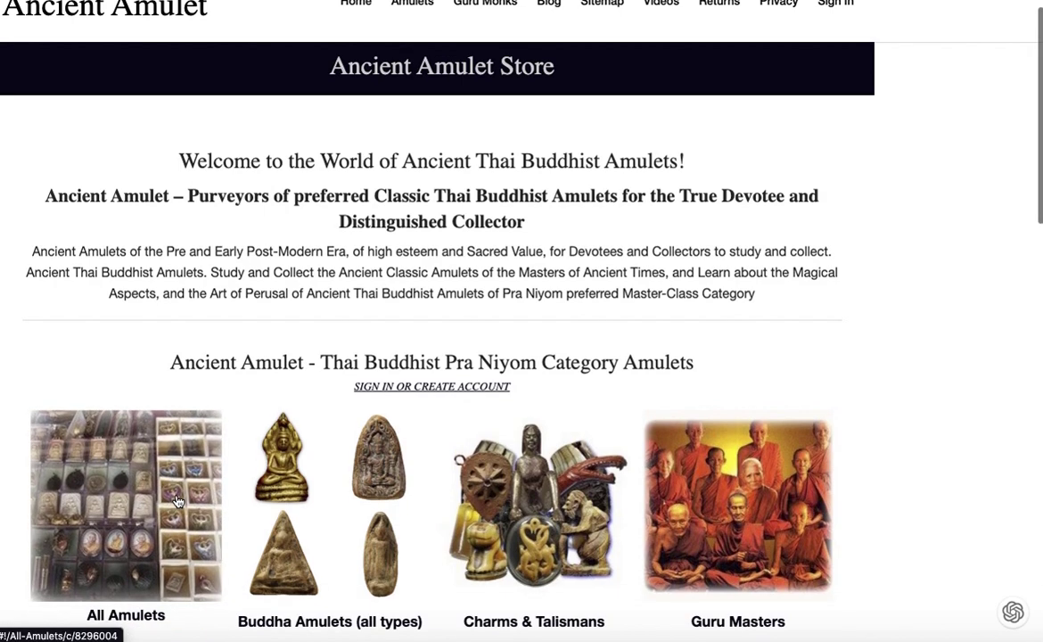
click(177, 500)
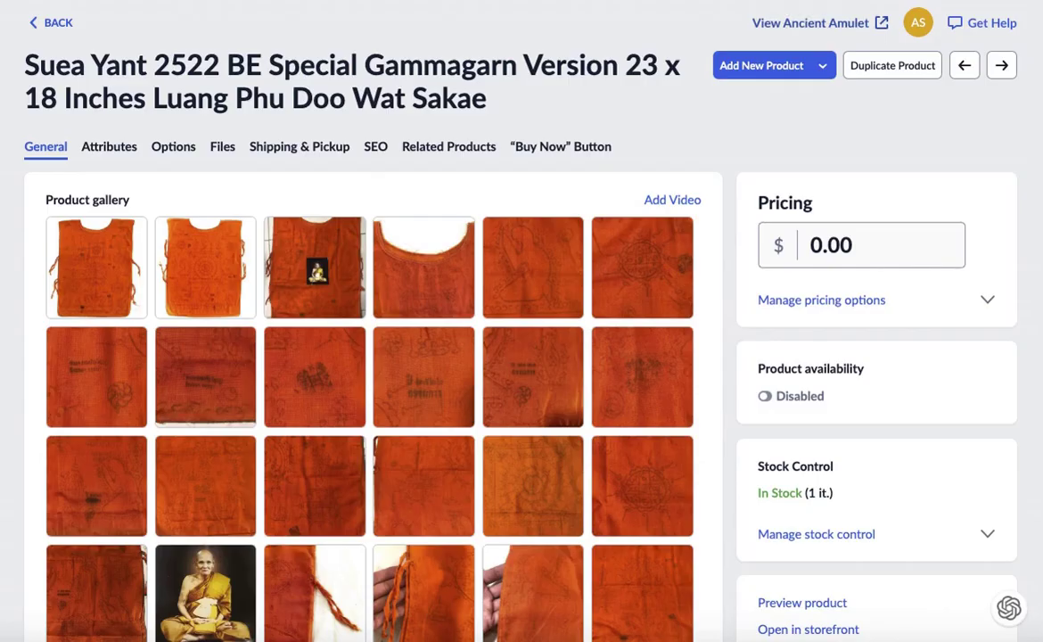
- Try reordering the product gallery by moving the shirt image with the monk's photo to the front, and restore the original order
mouse_move(92, 305)
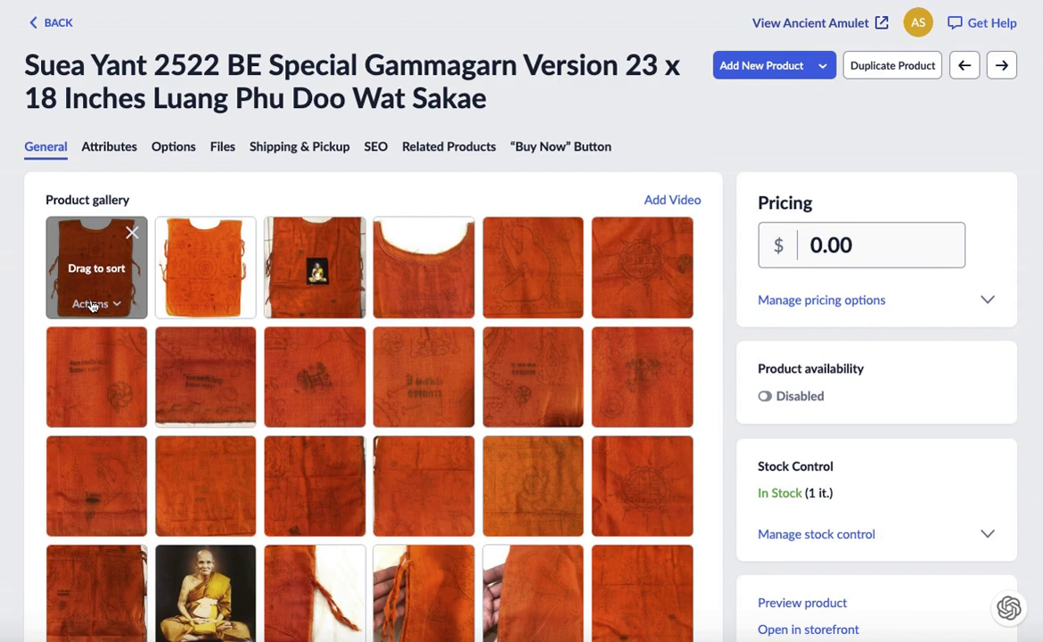
mouse_move(89, 283)
mouse_down()
mouse_move(318, 272)
mouse_move(105, 276)
mouse_up()
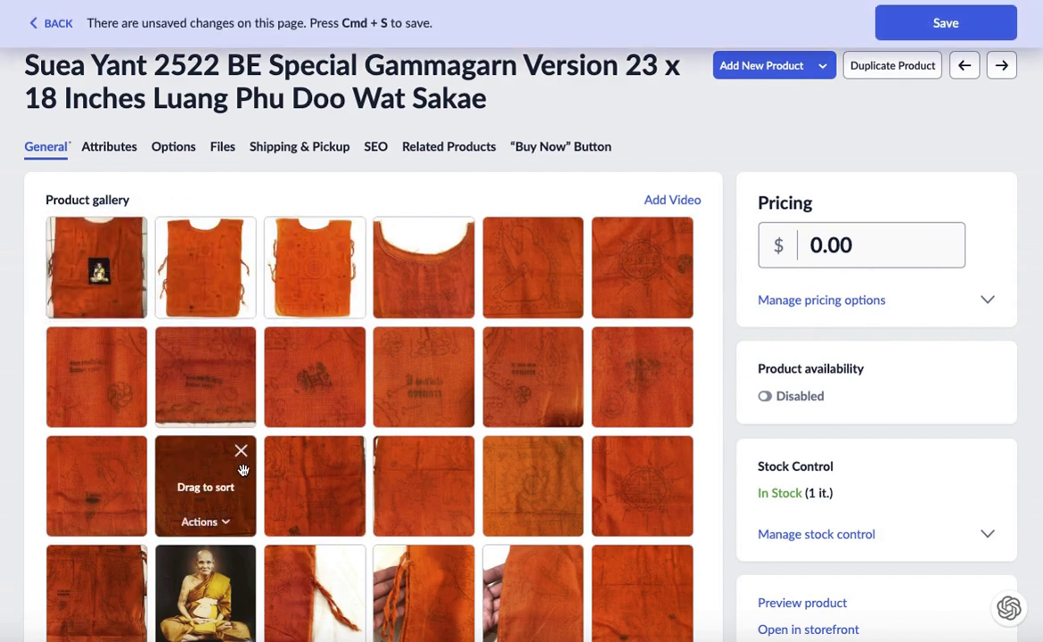
drag(76, 268, 109, 283)
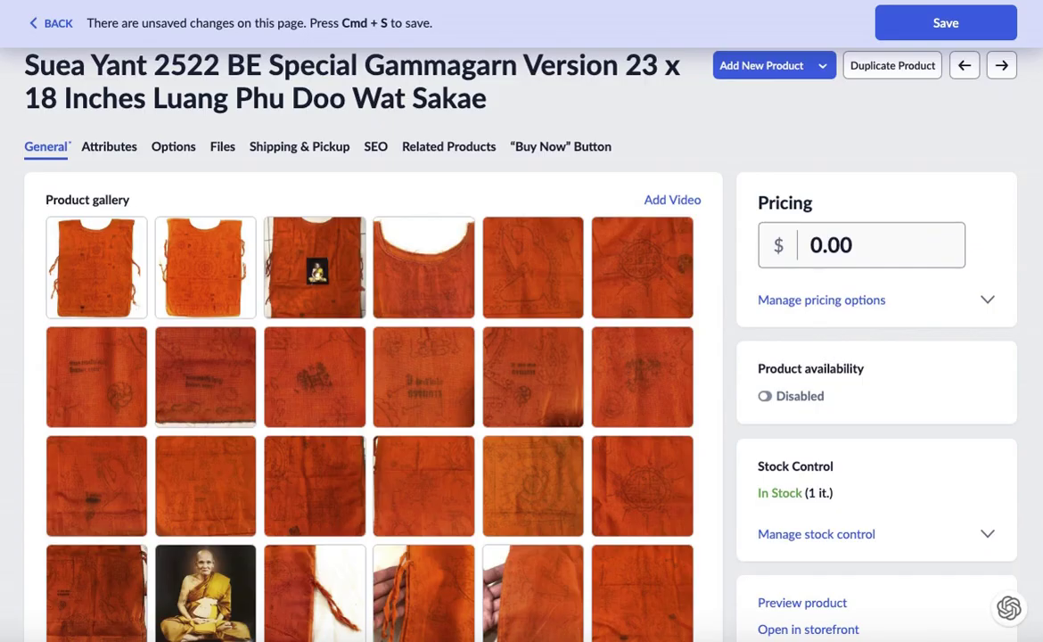
- Read the explanation about adding videos to the product gallery again and look over the gallery images
mouse_move(655, 203)
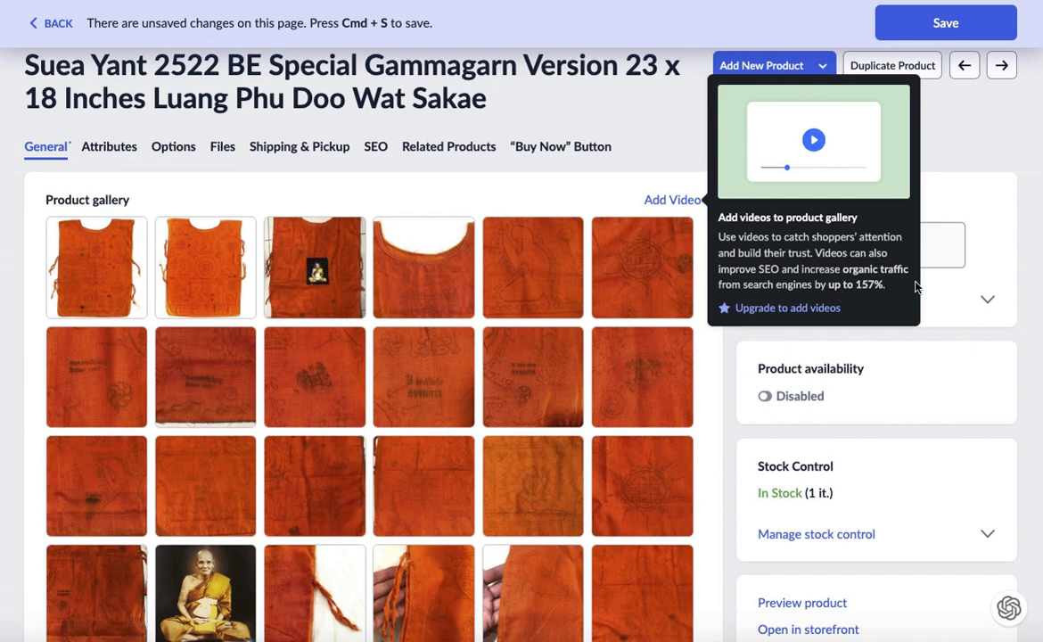
drag(903, 290, 816, 256)
drag(816, 254, 888, 278)
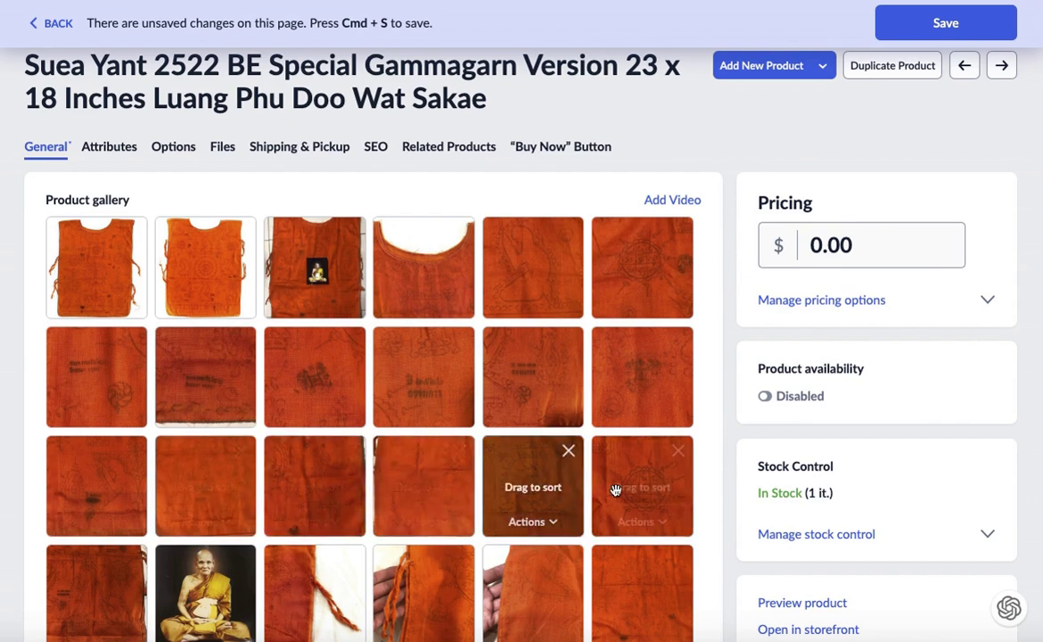
scroll(642, 562, down, 1)
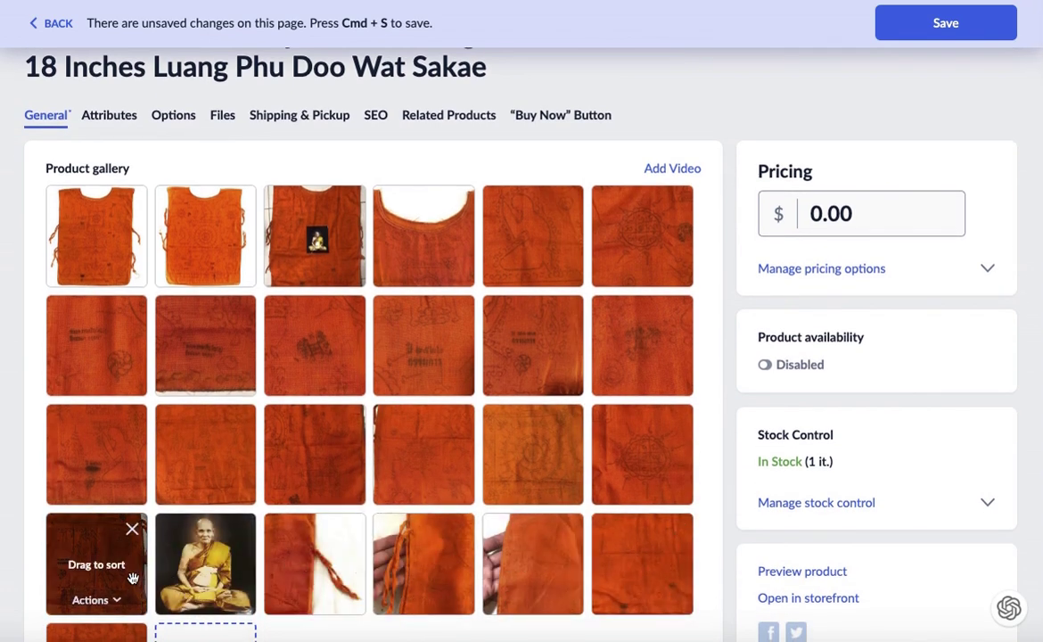
scroll(131, 573, down, 3)
drag(131, 573, 122, 276)
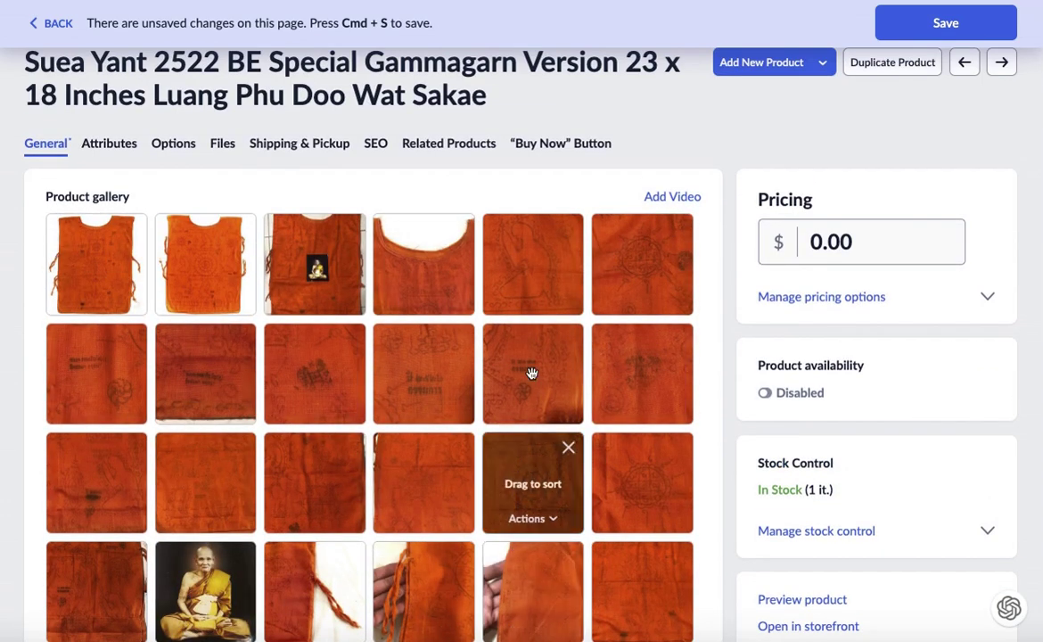
mouse_move(648, 201)
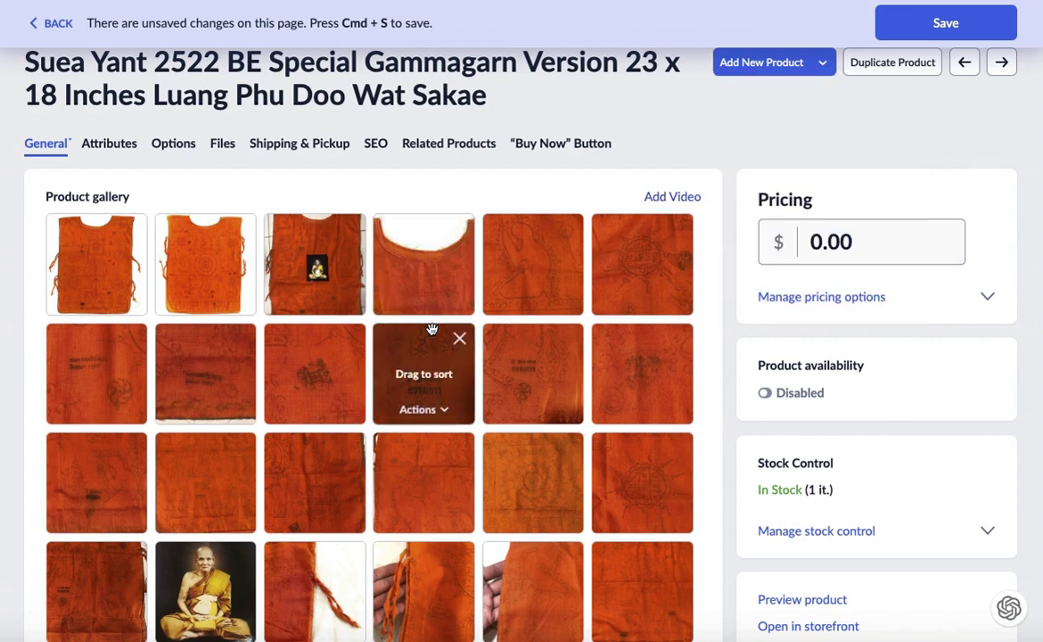
- Review the product's name, SKU and description fields, and select both paragraphs of the description text
scroll(428, 332, down, 6)
scroll(385, 535, down, 1)
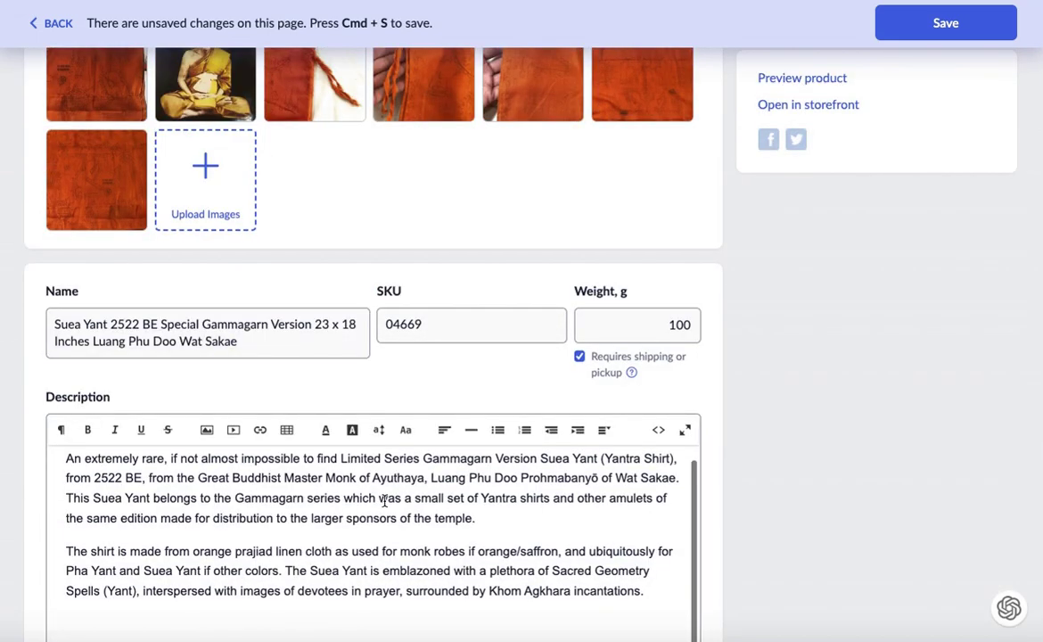
scroll(392, 499, up, 1)
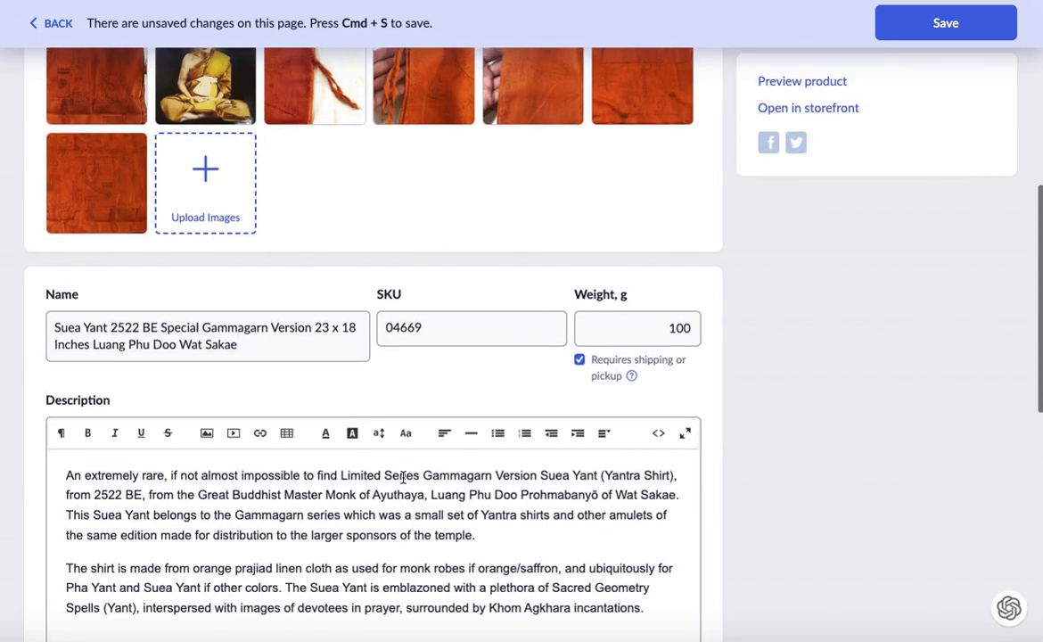
scroll(441, 508, down, 1)
click(651, 590)
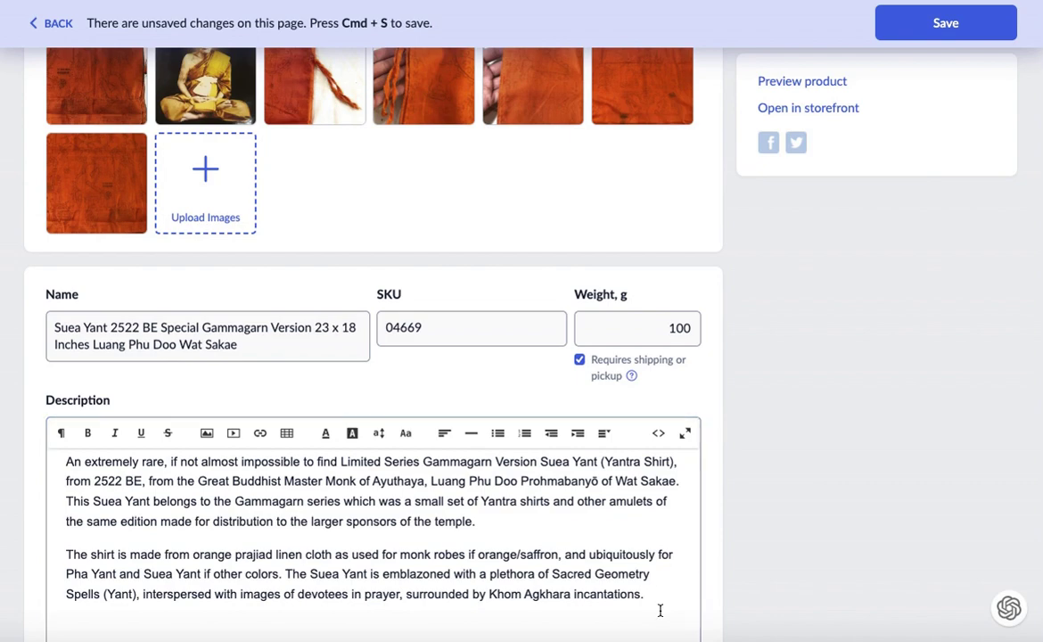
drag(657, 592, 25, 467)
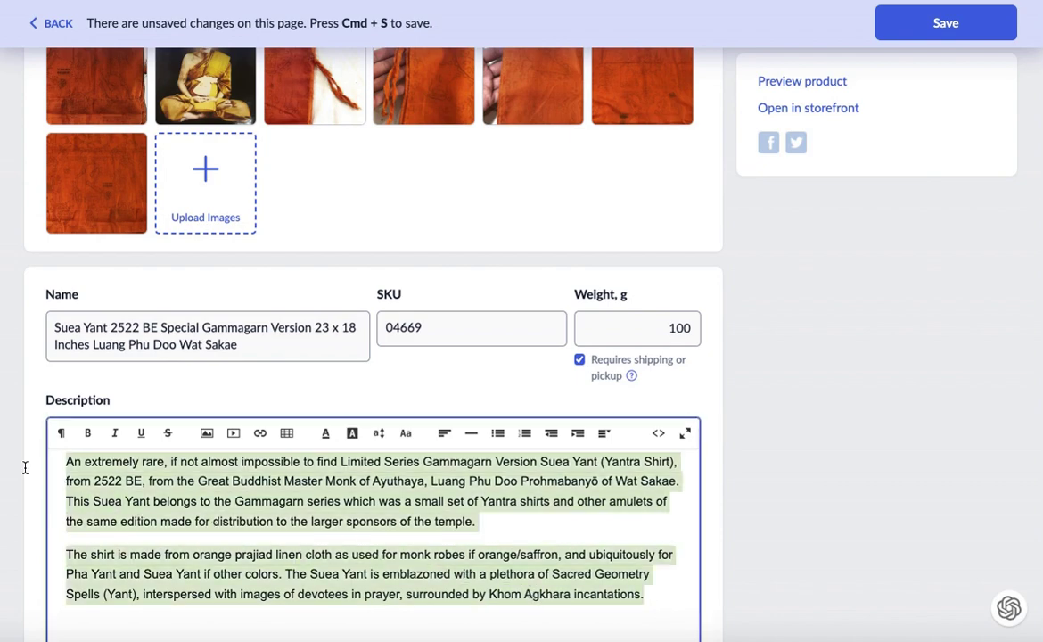
right_click(177, 486)
key(Escape)
click(66, 464)
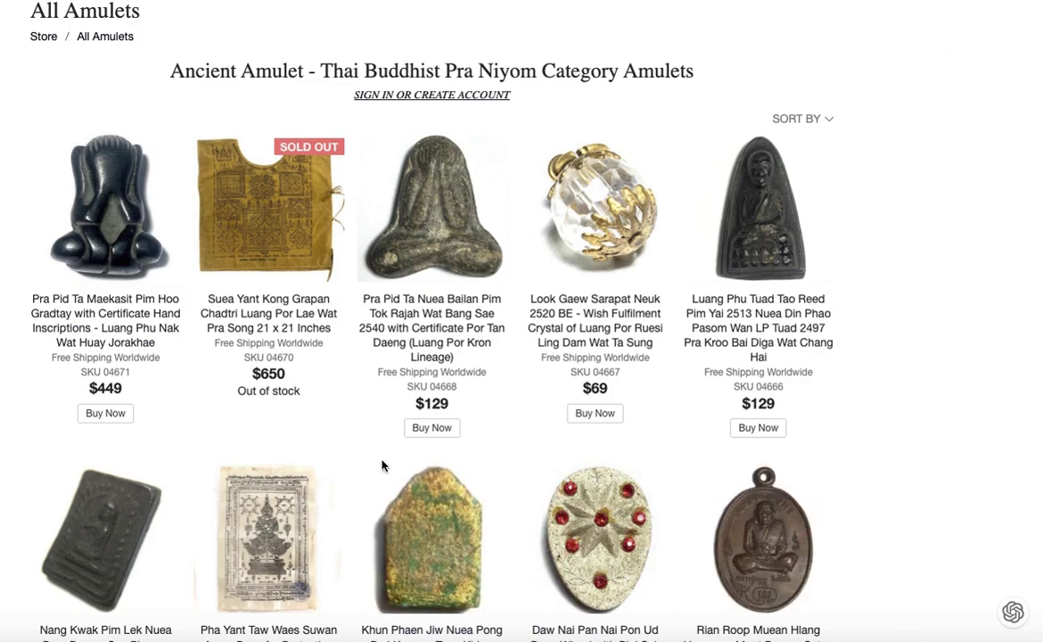
- Open the storefront blog article "Sacred Yantra Shirt Suea Yant Luang Por Lae Wat Pra Song"
scroll(174, 277, up, 5)
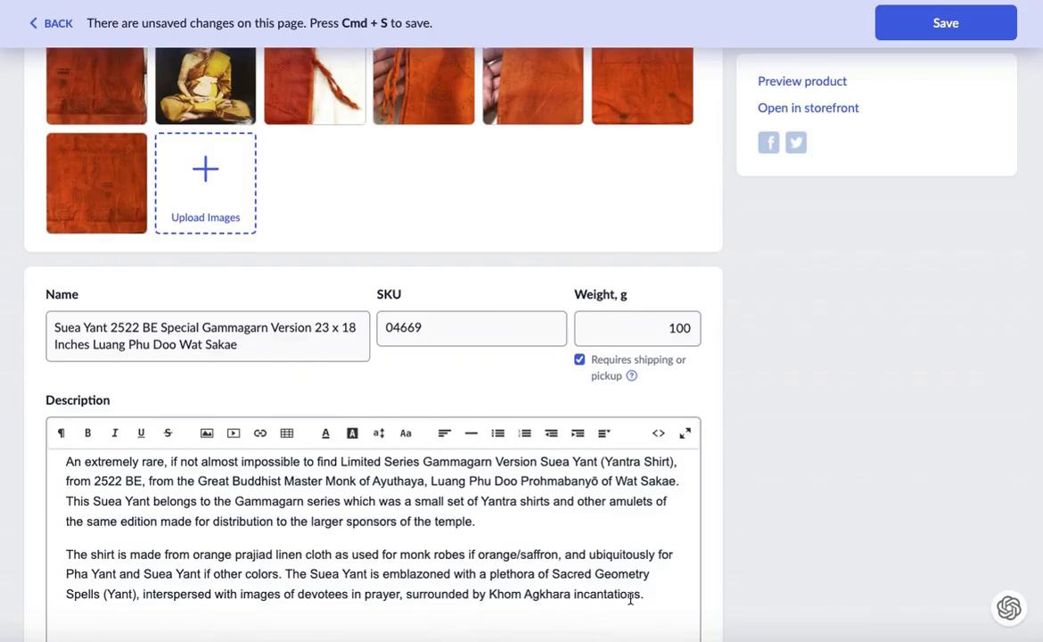
drag(630, 599, 123, 473)
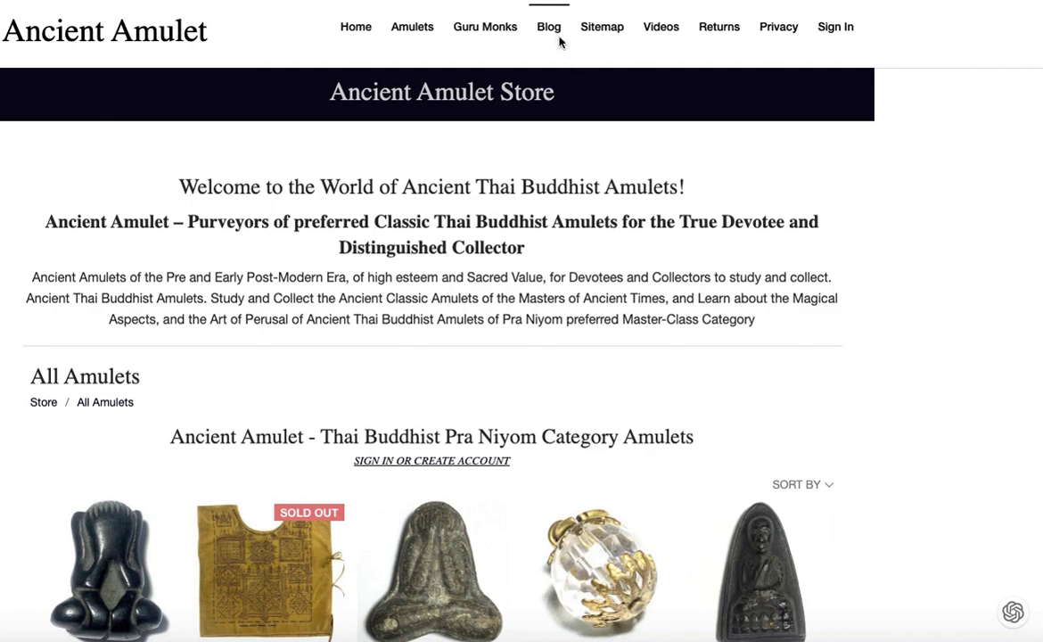
click(551, 34)
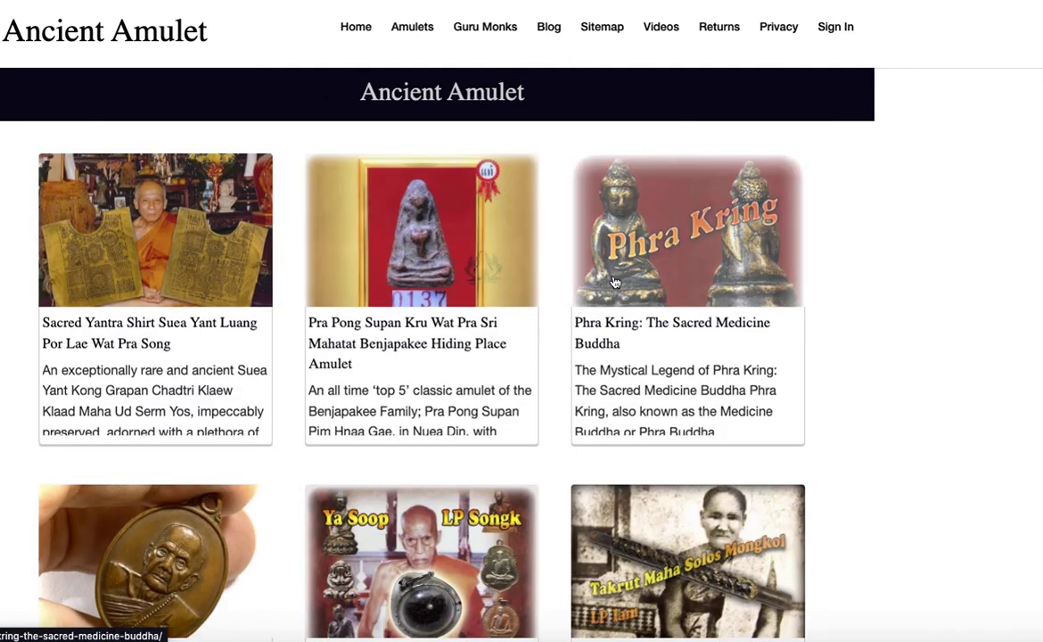
click(114, 245)
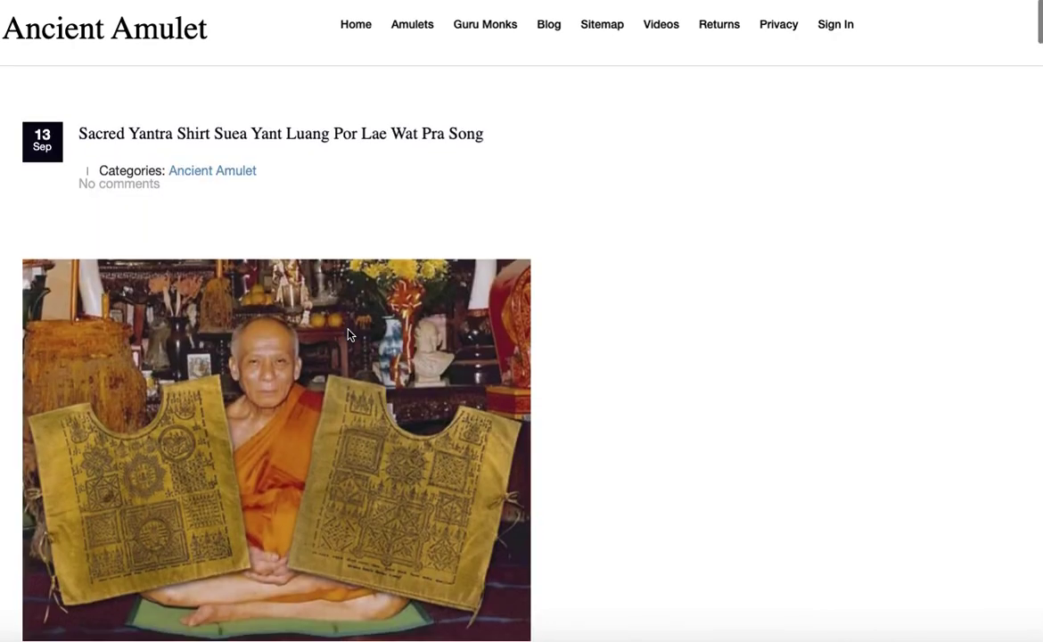
- Examine the yantra shirt article's layout of text, images and embedded store products from beginning to end
scroll(348, 339, down, 5)
scroll(348, 342, down, 13)
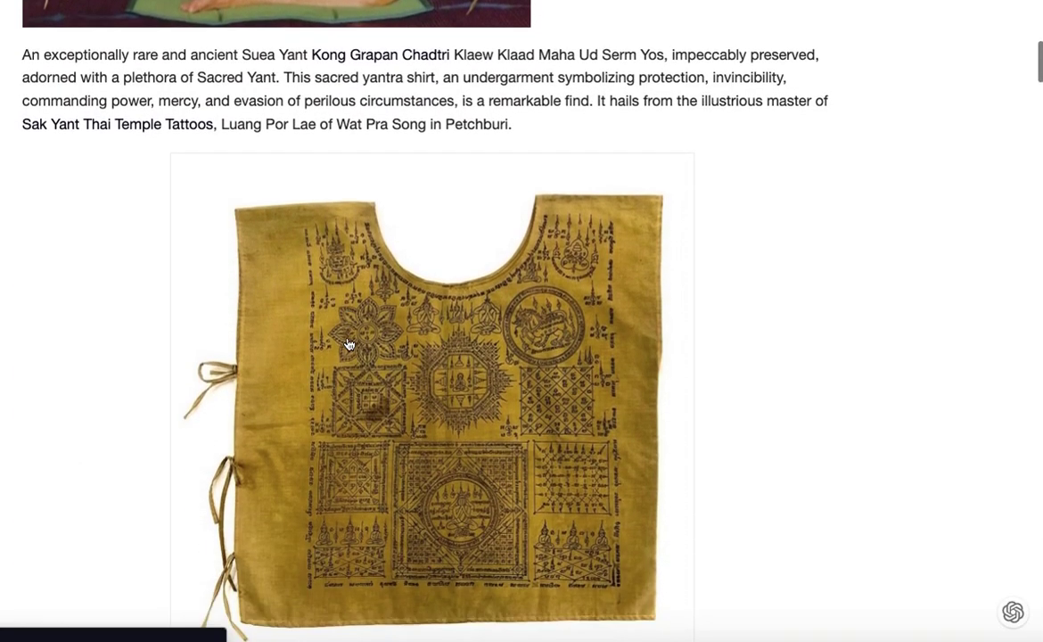
scroll(348, 342, down, 12)
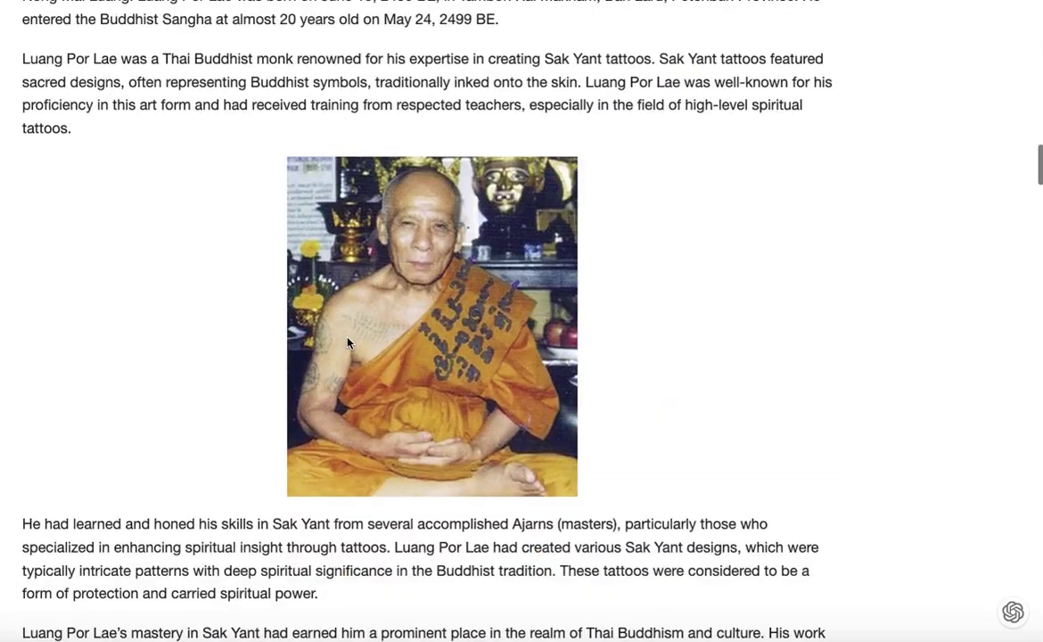
scroll(348, 342, down, 15)
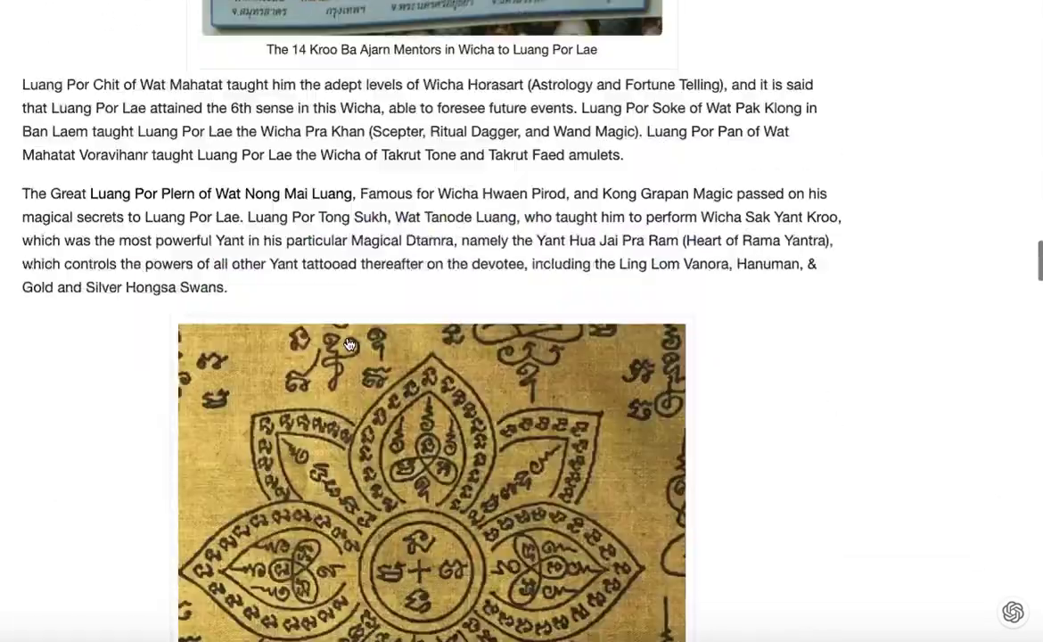
scroll(348, 344, down, 15)
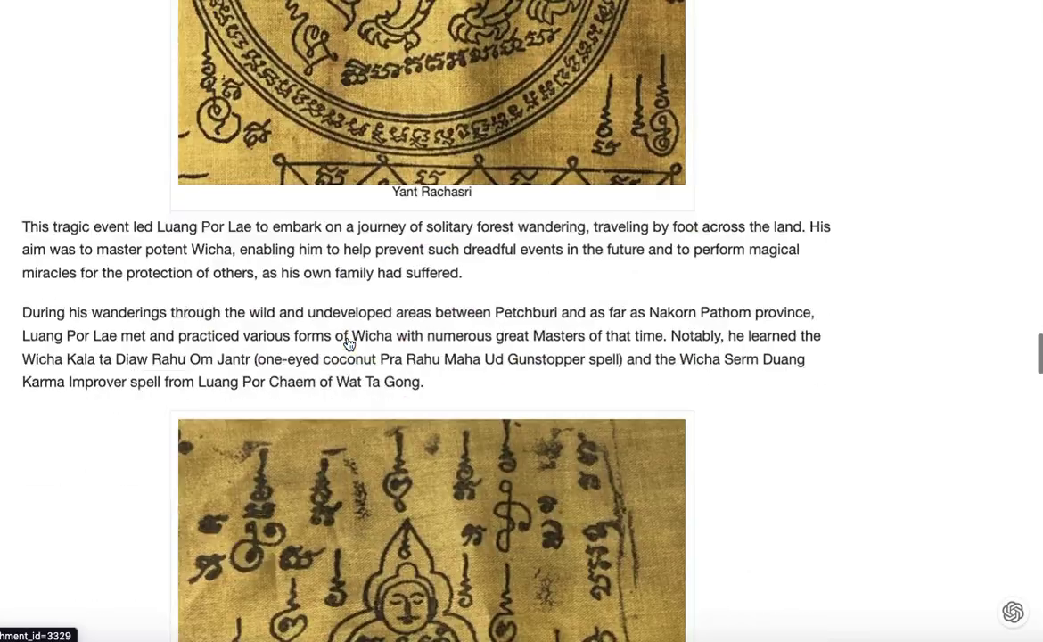
scroll(349, 344, down, 15)
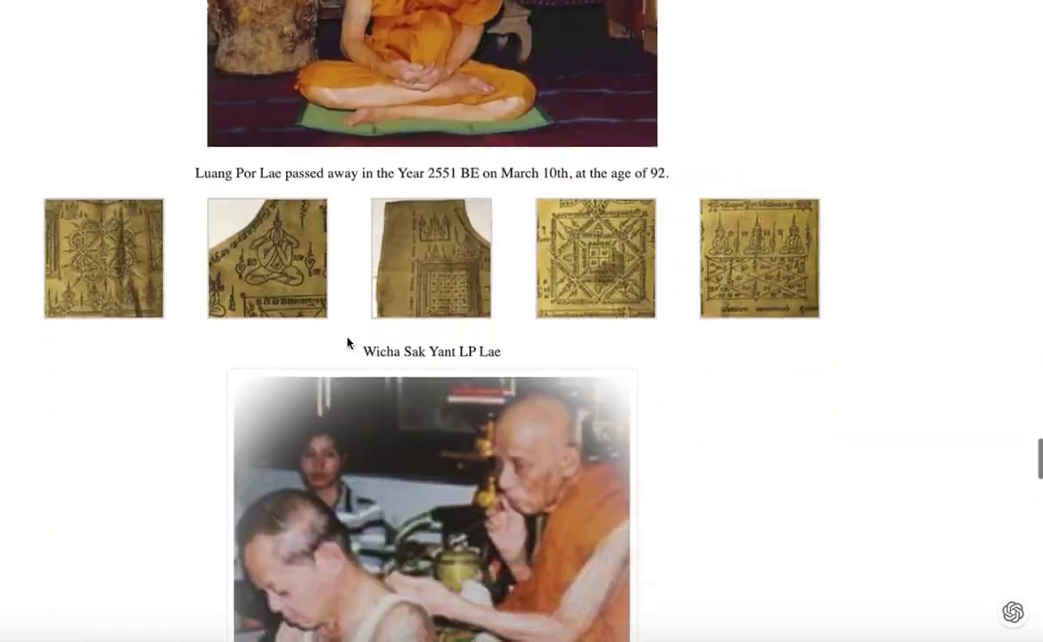
scroll(348, 342, down, 15)
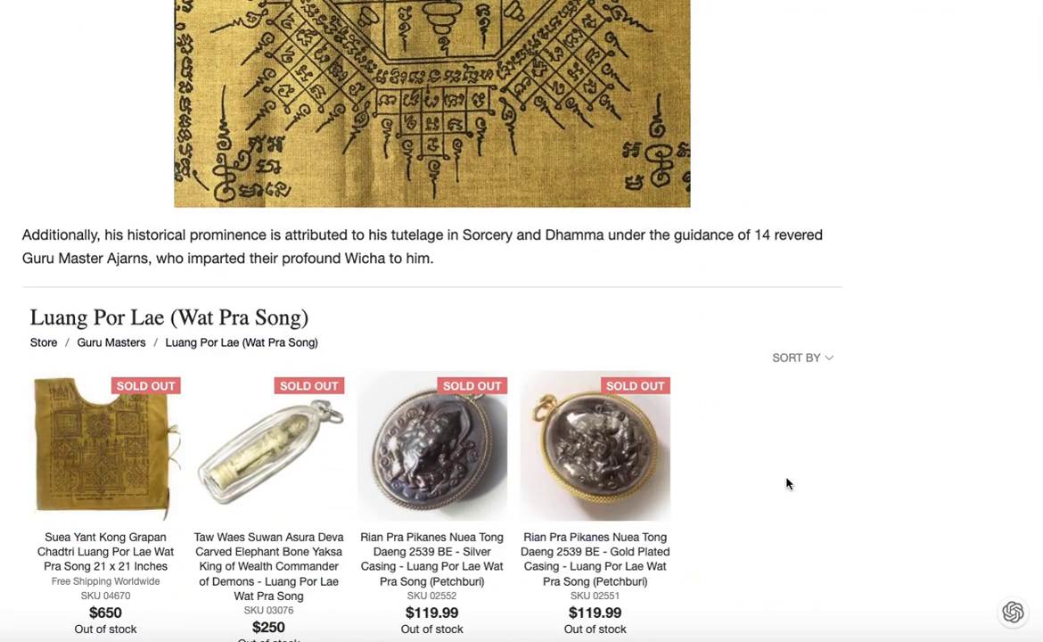
scroll(788, 483, down, 3)
scroll(778, 482, up, 20)
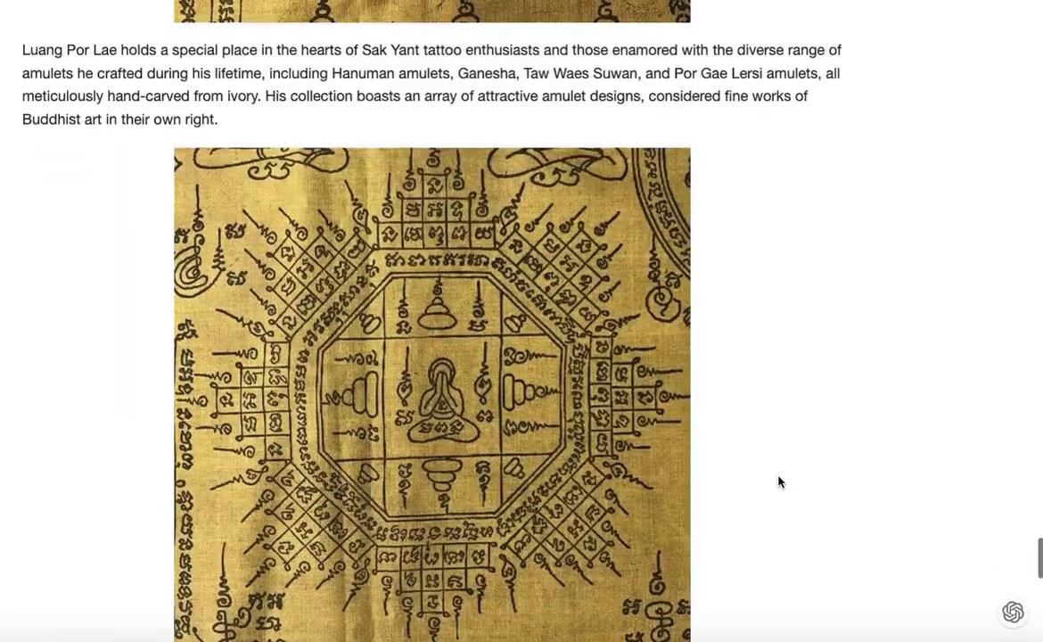
scroll(778, 481, up, 20)
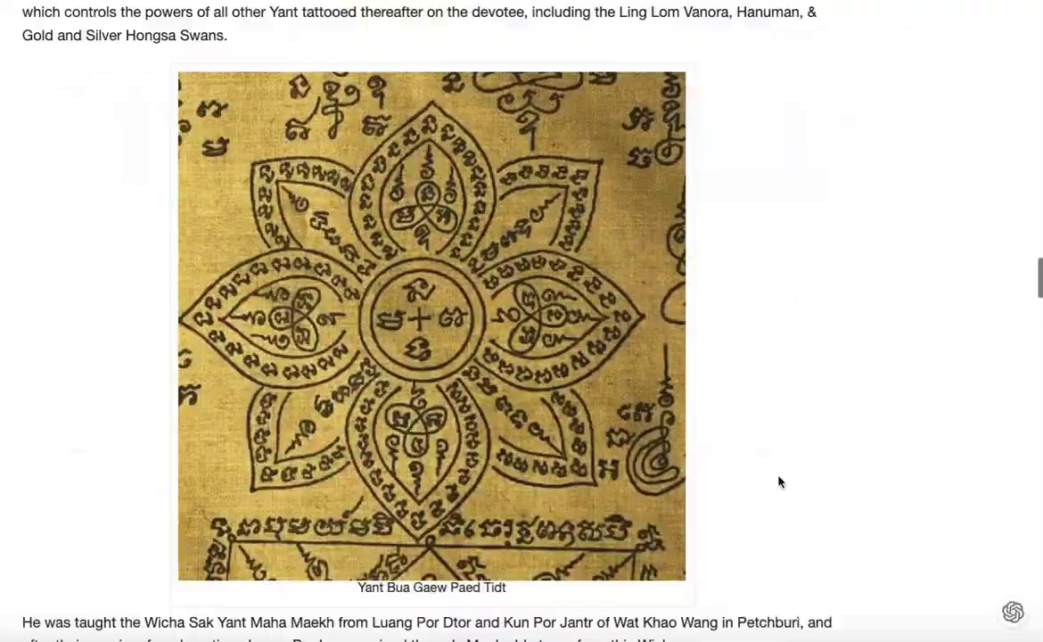
scroll(778, 482, up, 3)
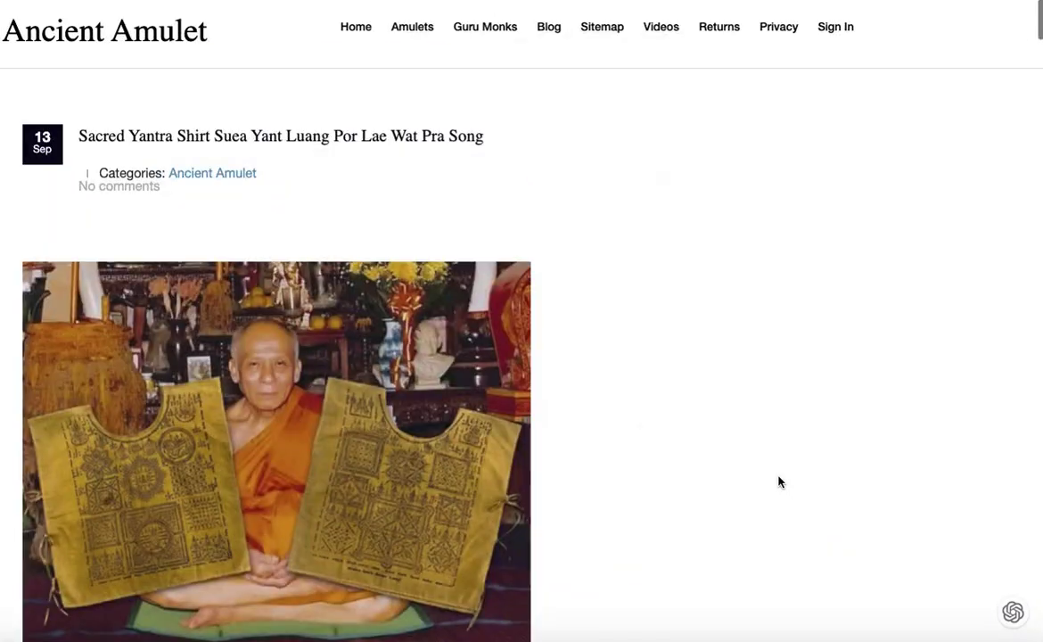
scroll(778, 481, down, 20)
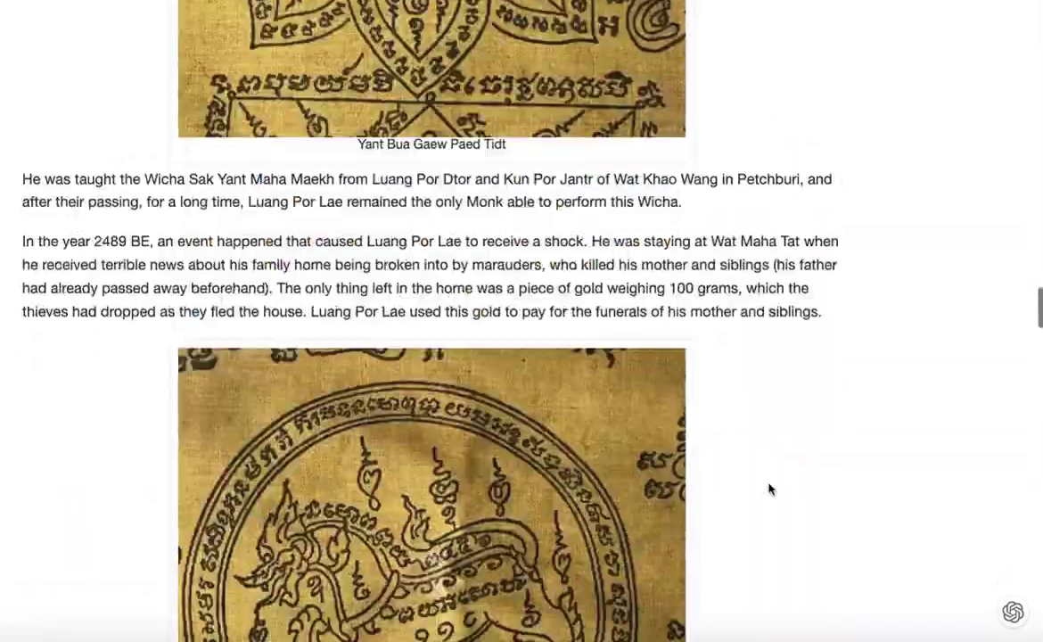
- Recheck the yantra shirt article's images and text, and highlight the heading of the embedded "Luang Por Lae (Wat Pra Song)" store category
scroll(769, 495, down, 15)
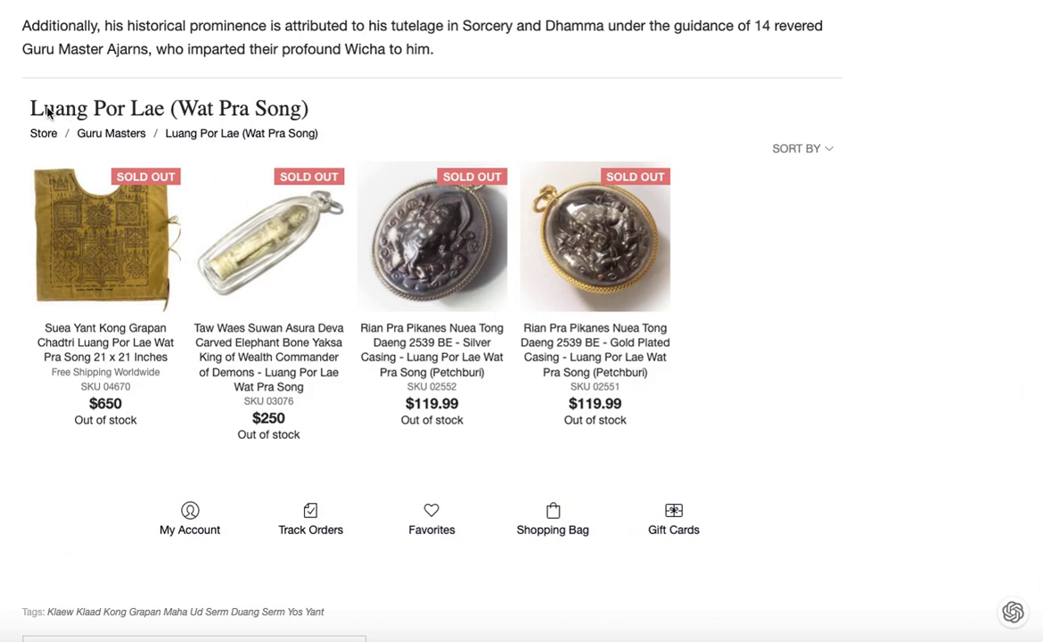
triple_click(357, 107)
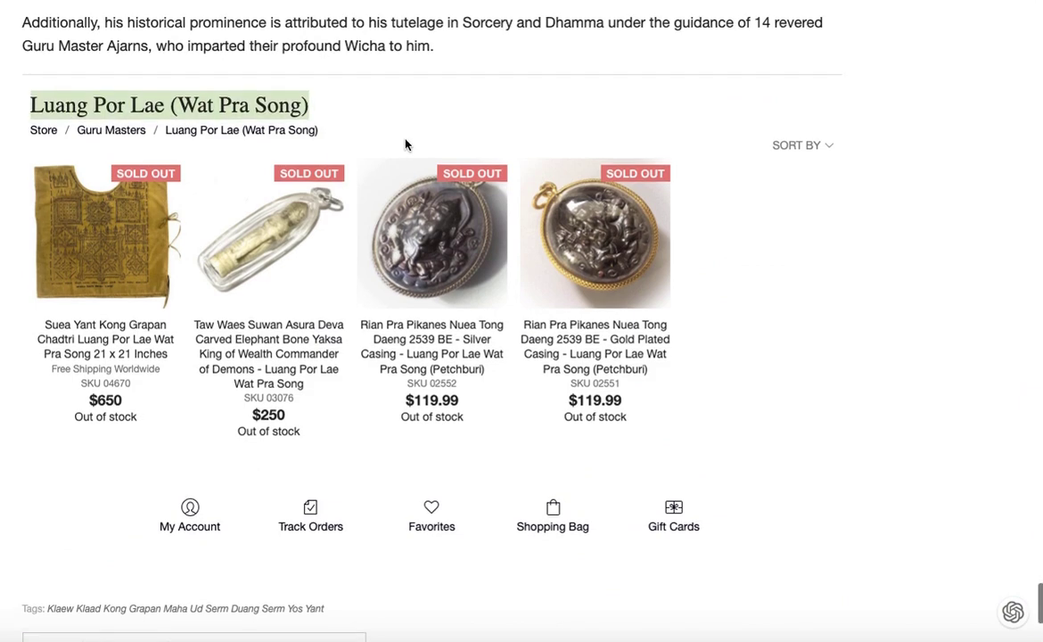
scroll(408, 147, up, 20)
scroll(408, 153, up, 10)
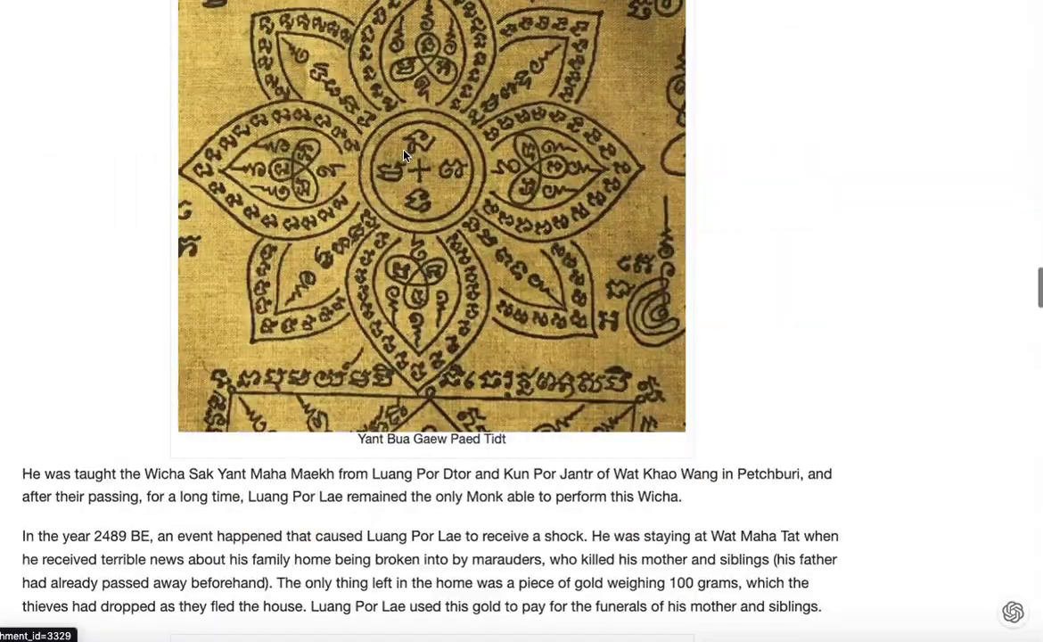
scroll(408, 164, down, 10)
scroll(307, 172, down, 20)
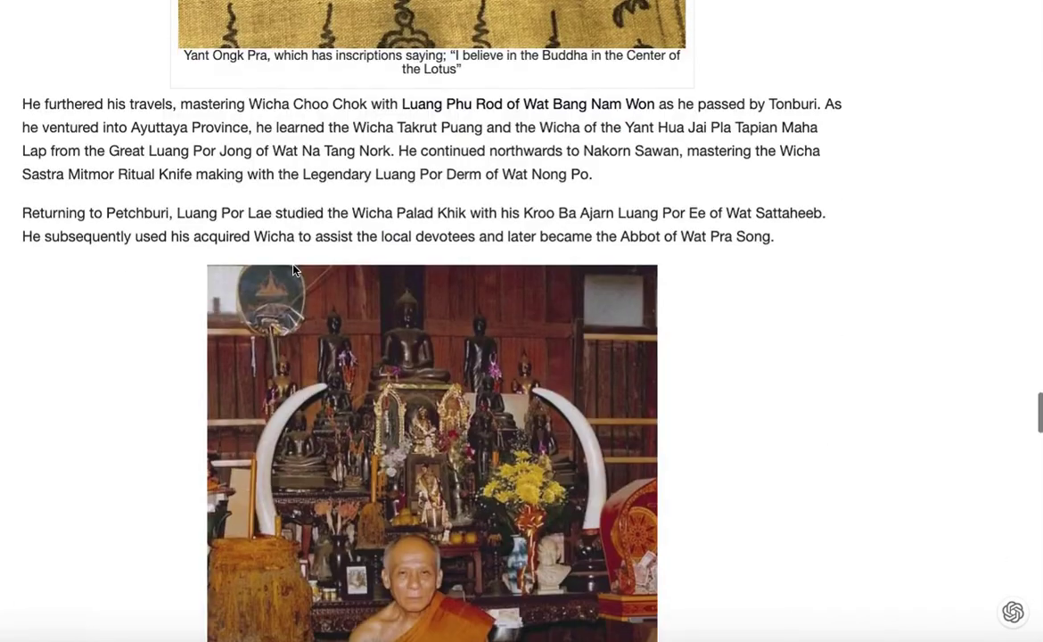
scroll(293, 291, up, 6)
scroll(289, 293, up, 1)
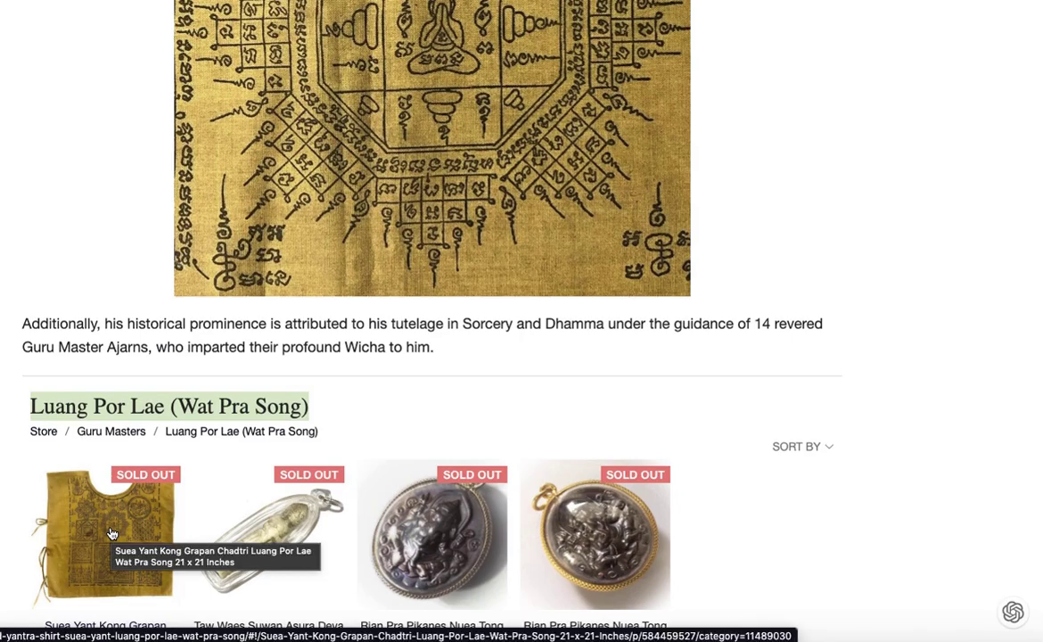
scroll(361, 331, up, 15)
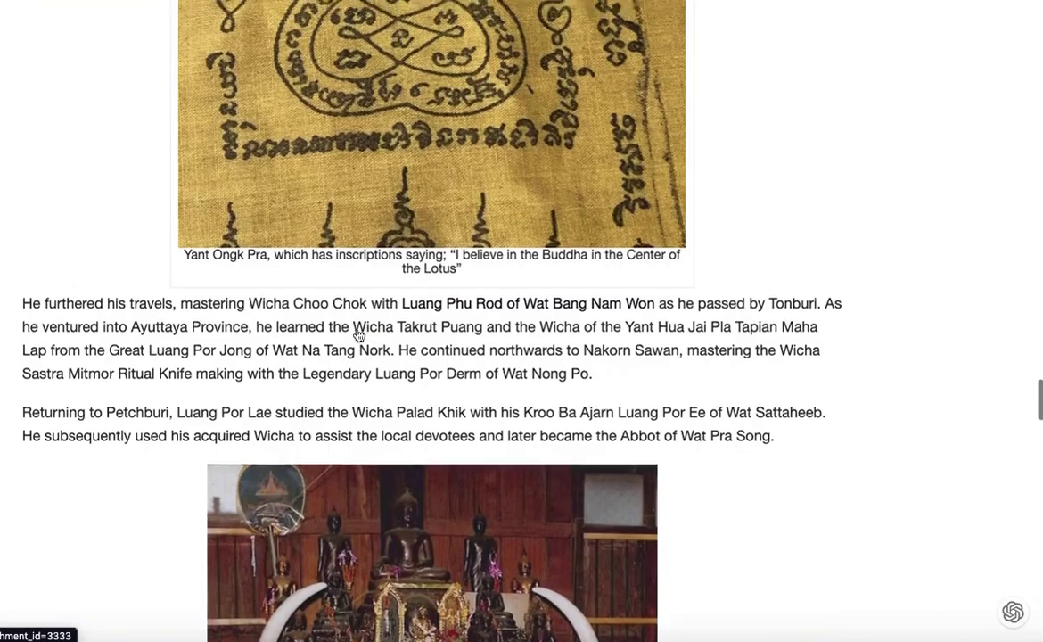
scroll(356, 336, up, 10)
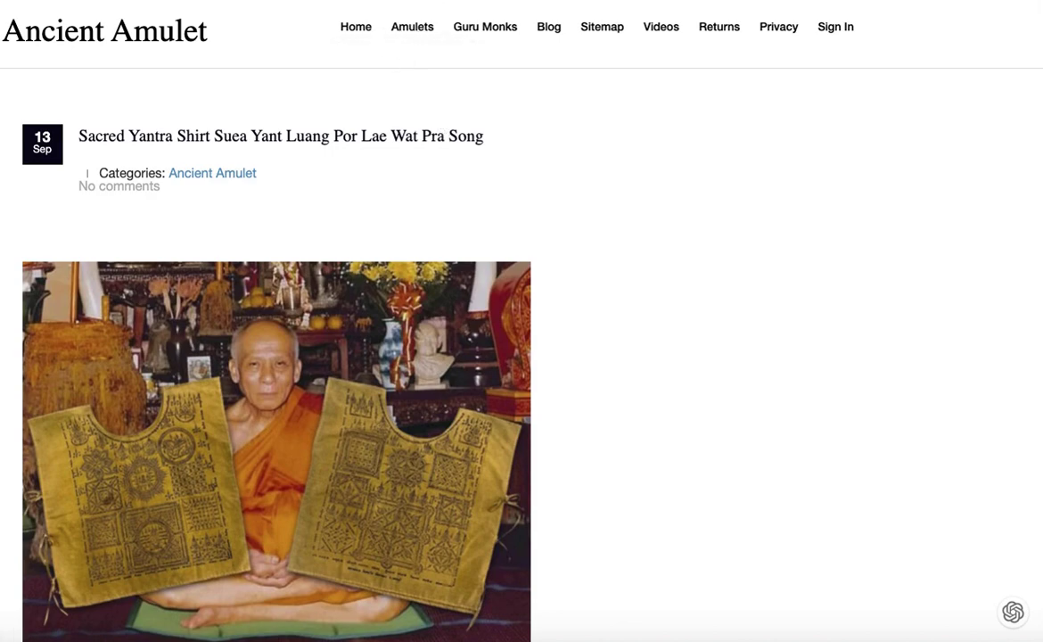
- Return to the Ancient Amulet Store page and open the product "Pra Pid Ta Maekasit Pim Hoo Gradtay with Certificate Hand Inscriptions"
key(alt+Left)
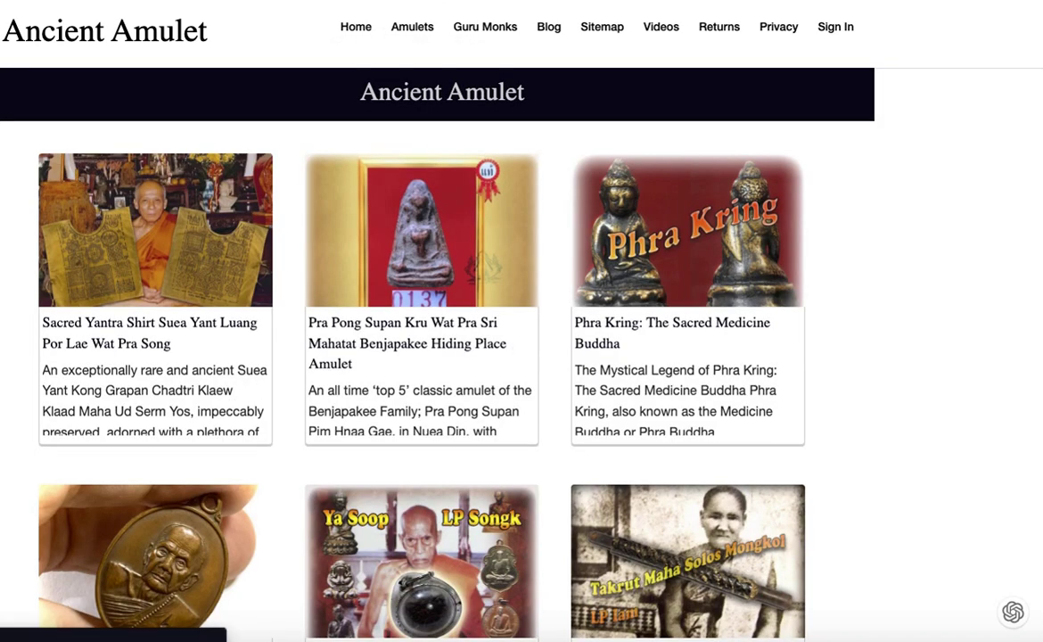
key(alt+Left)
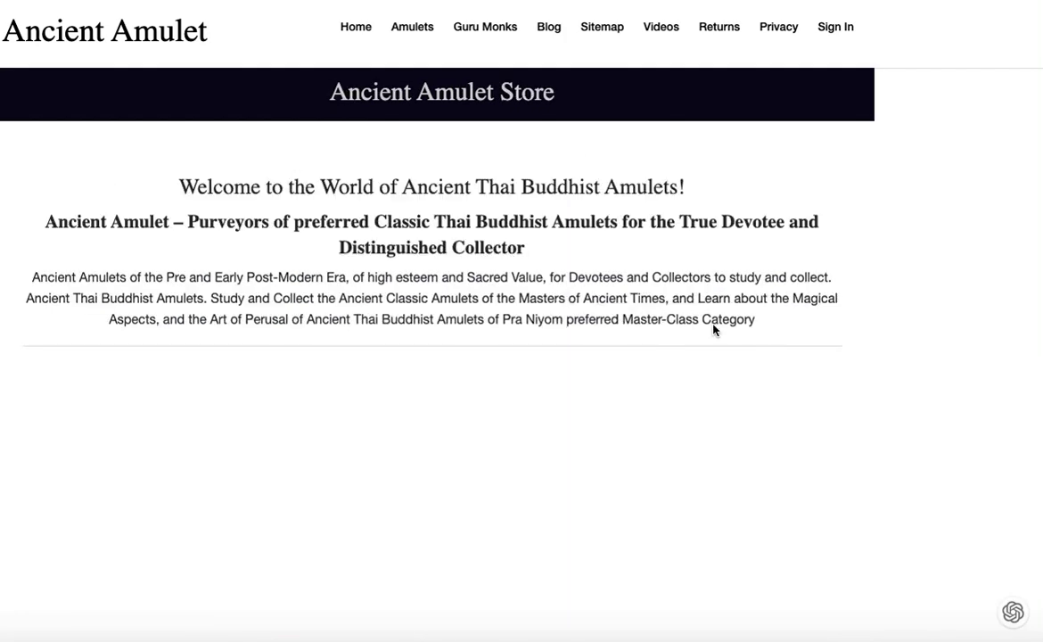
scroll(713, 330, down, 3)
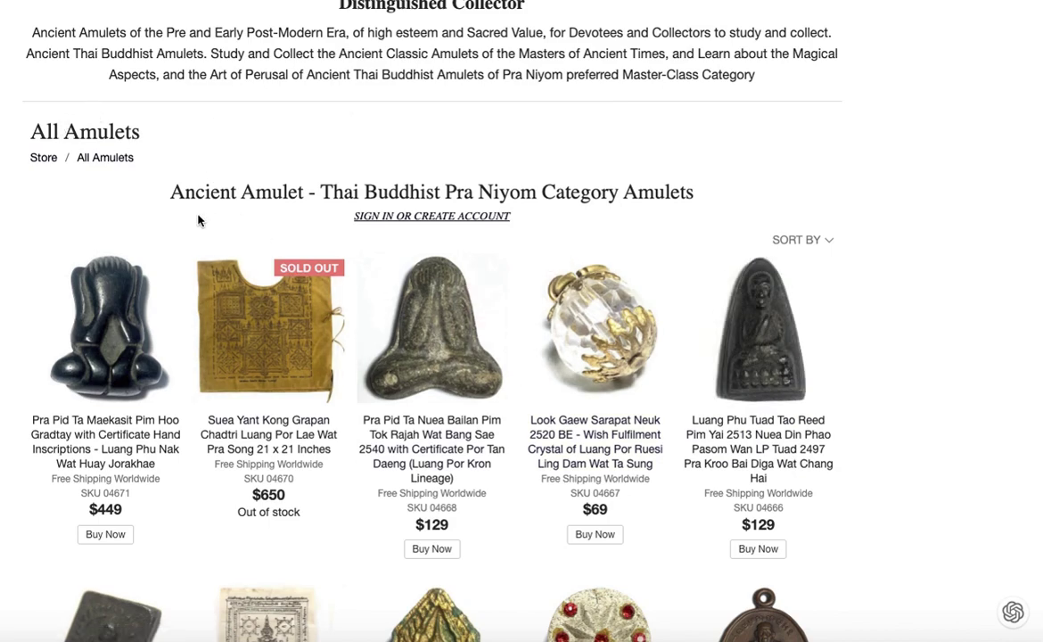
click(128, 337)
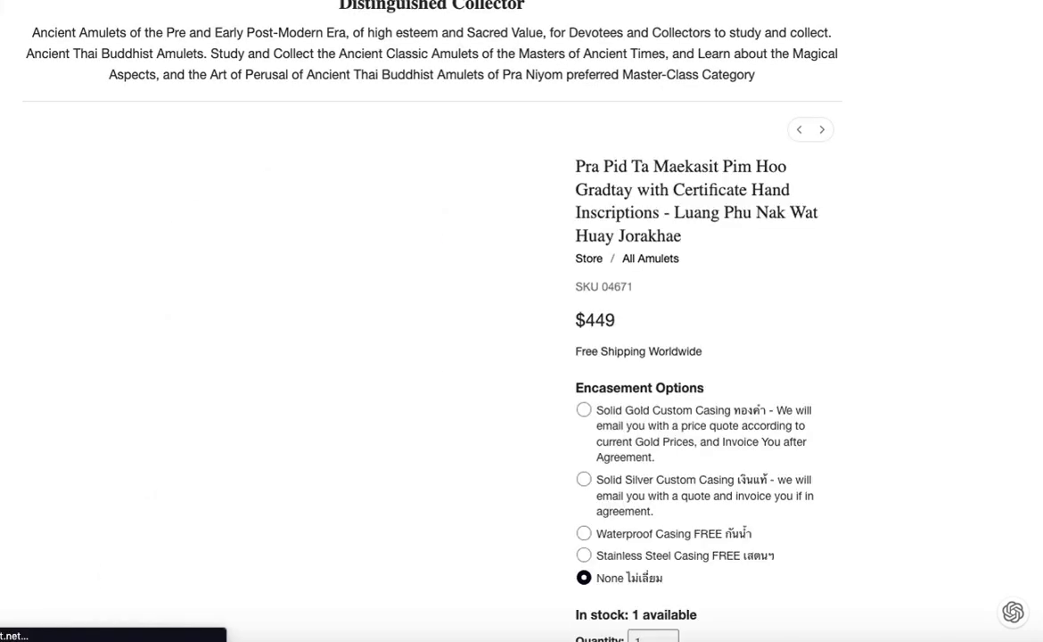
- Examine the Pra Pid Ta product page's encasement options, product details, certificate and alternating description text and images
scroll(605, 305, down, 5)
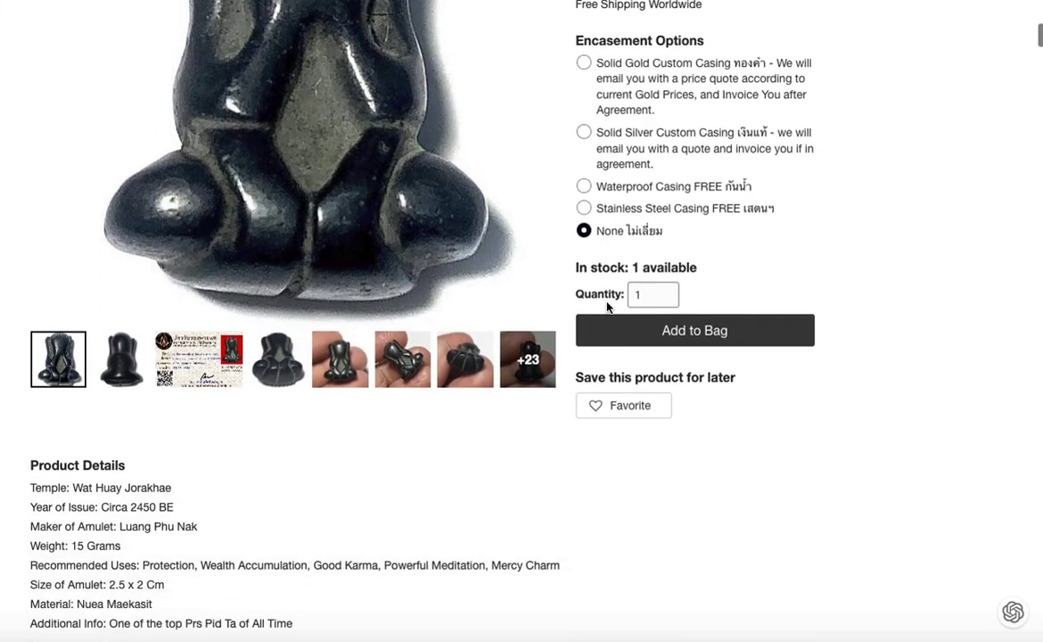
scroll(606, 307, down, 10)
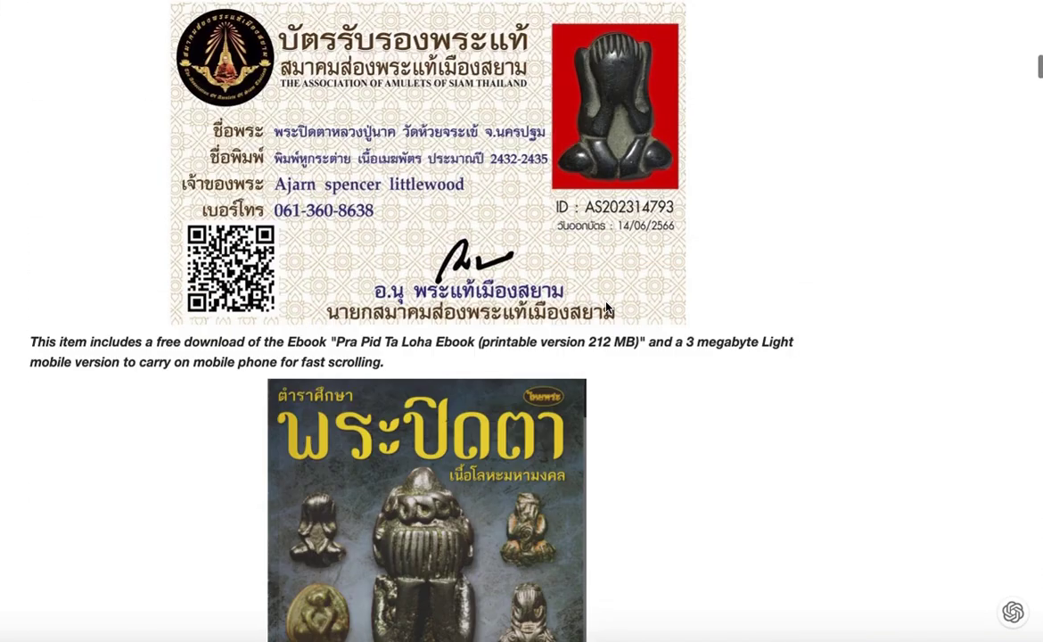
scroll(606, 306, down, 17)
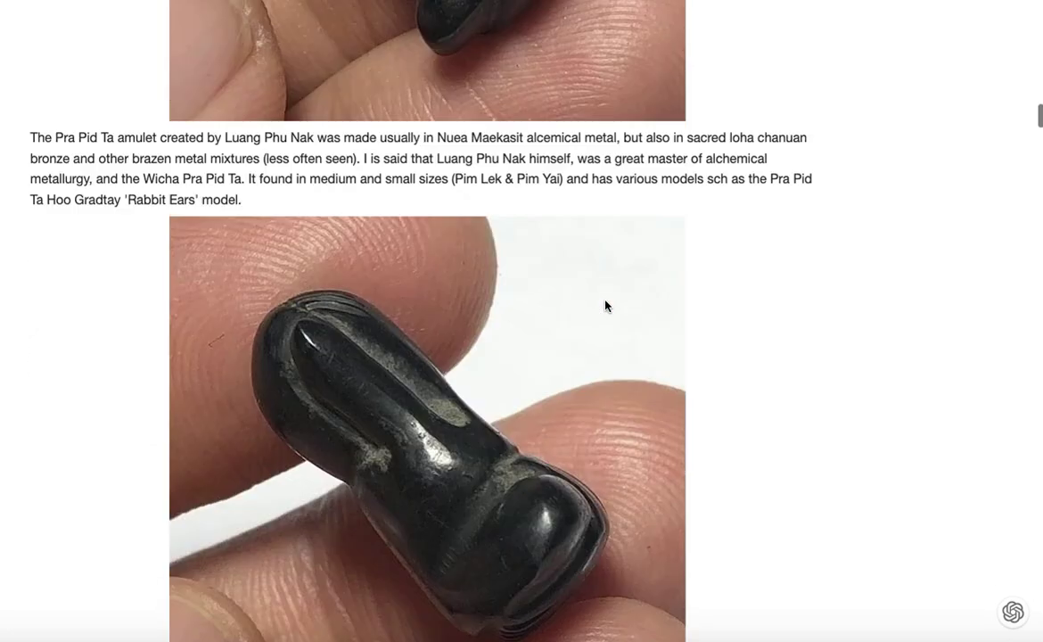
scroll(605, 306, down, 20)
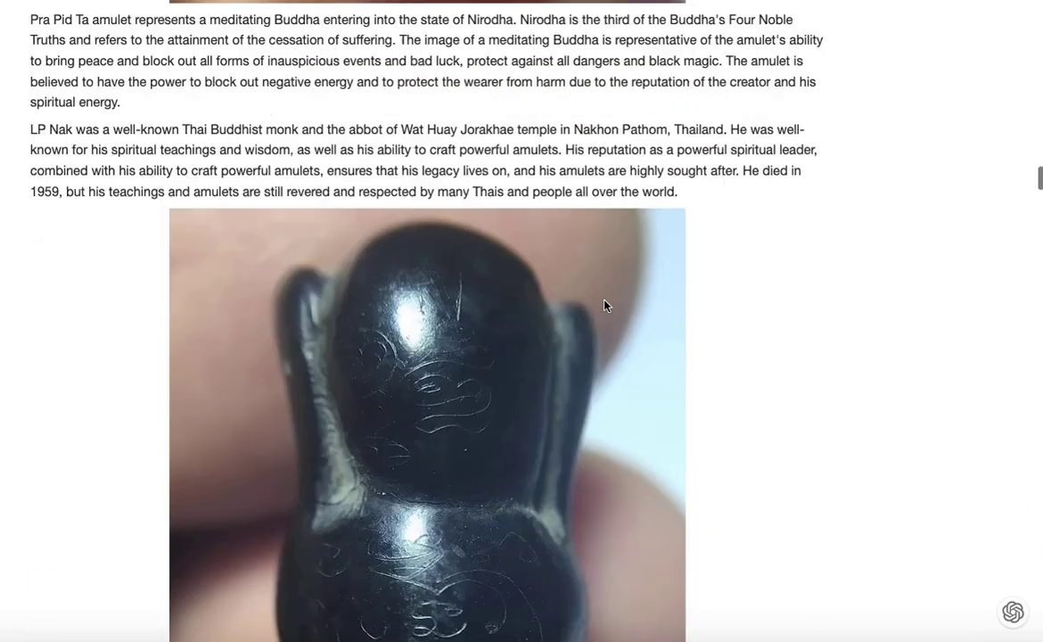
scroll(605, 305, down, 20)
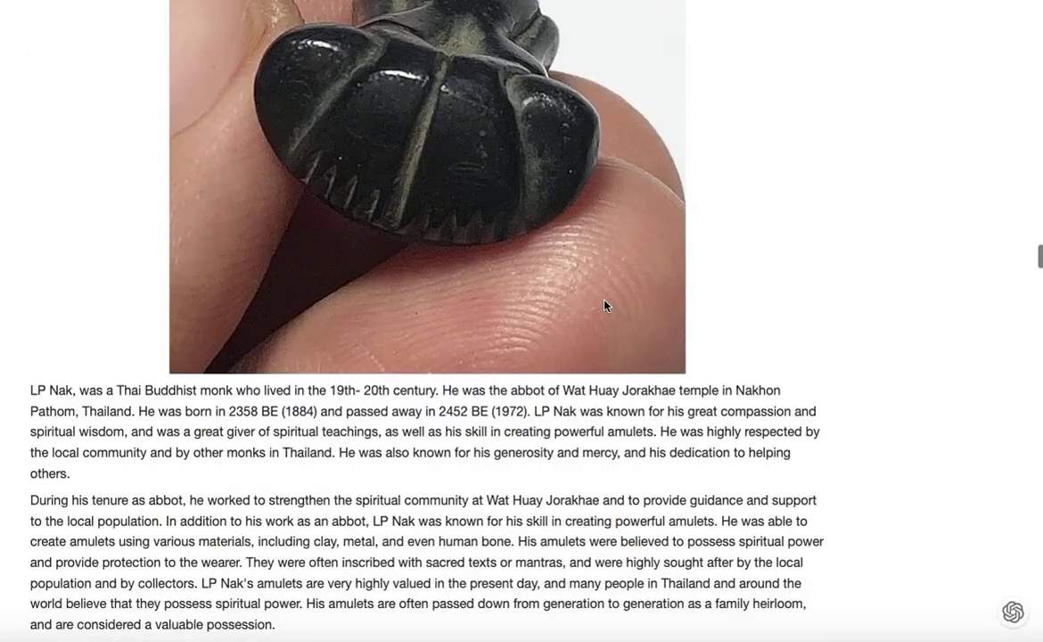
scroll(604, 306, down, 20)
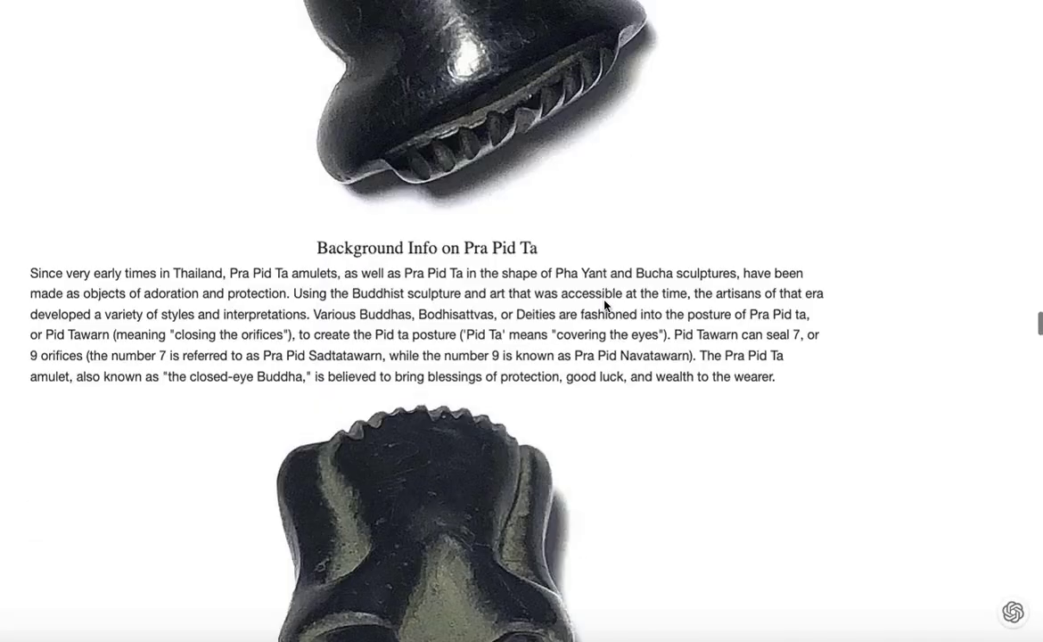
scroll(604, 306, down, 6)
scroll(605, 307, up, 15)
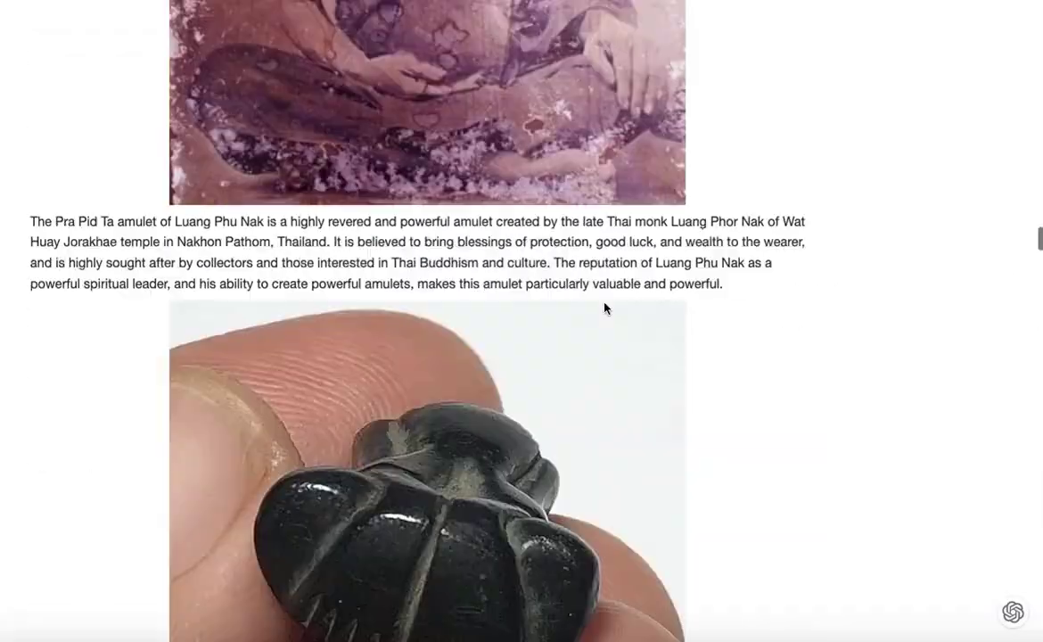
scroll(604, 307, up, 20)
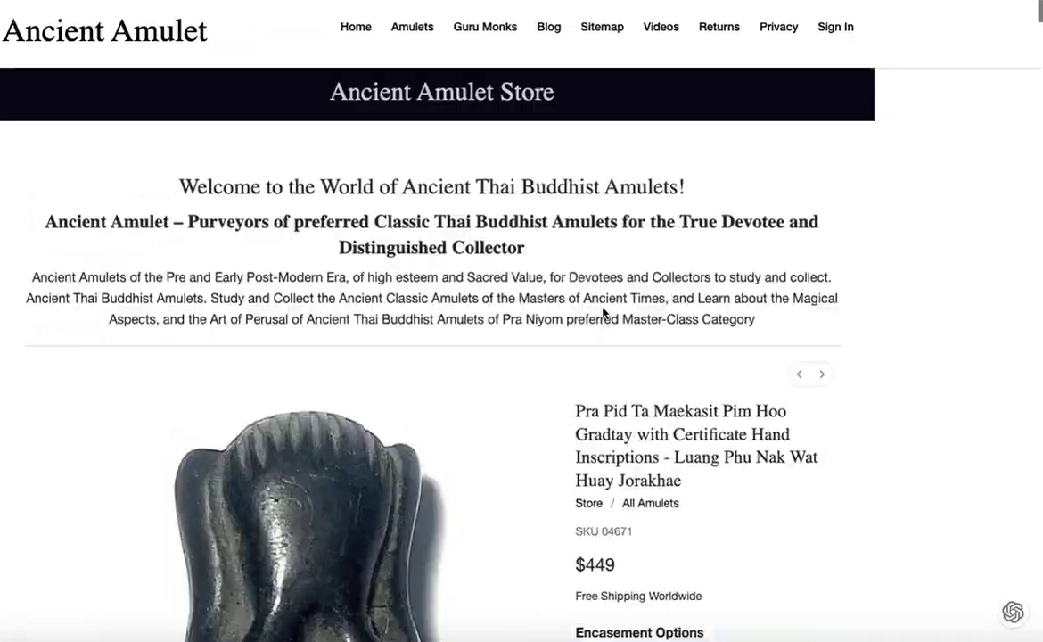
- Recheck the Pra Pid Ta product's main details and go back to the All Amulets category
scroll(603, 312, down, 9)
scroll(604, 307, up, 7)
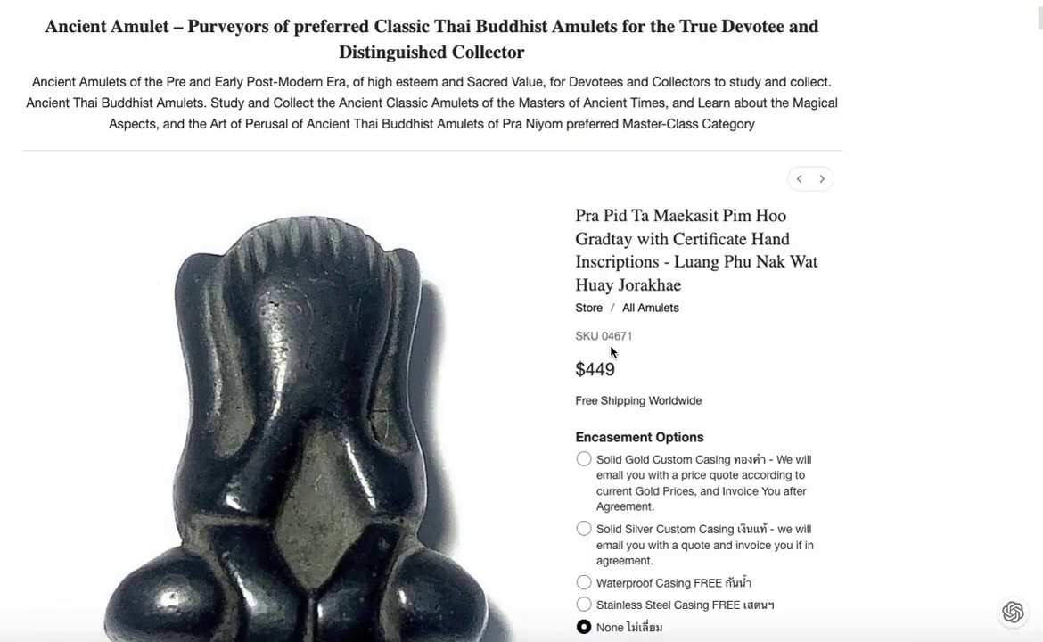
click(634, 310)
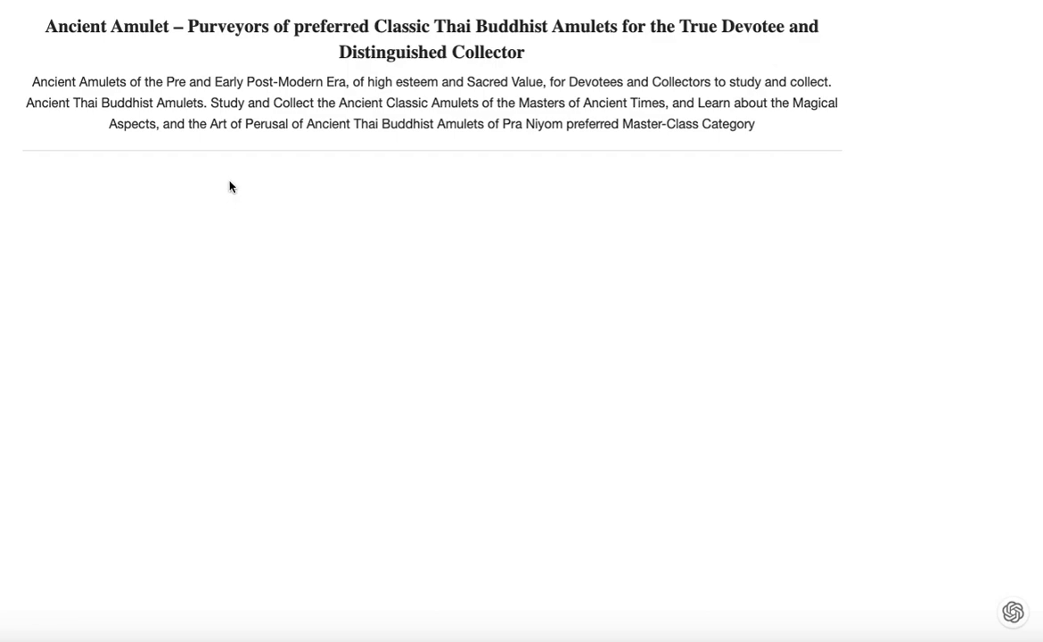
scroll(218, 170, down, 1)
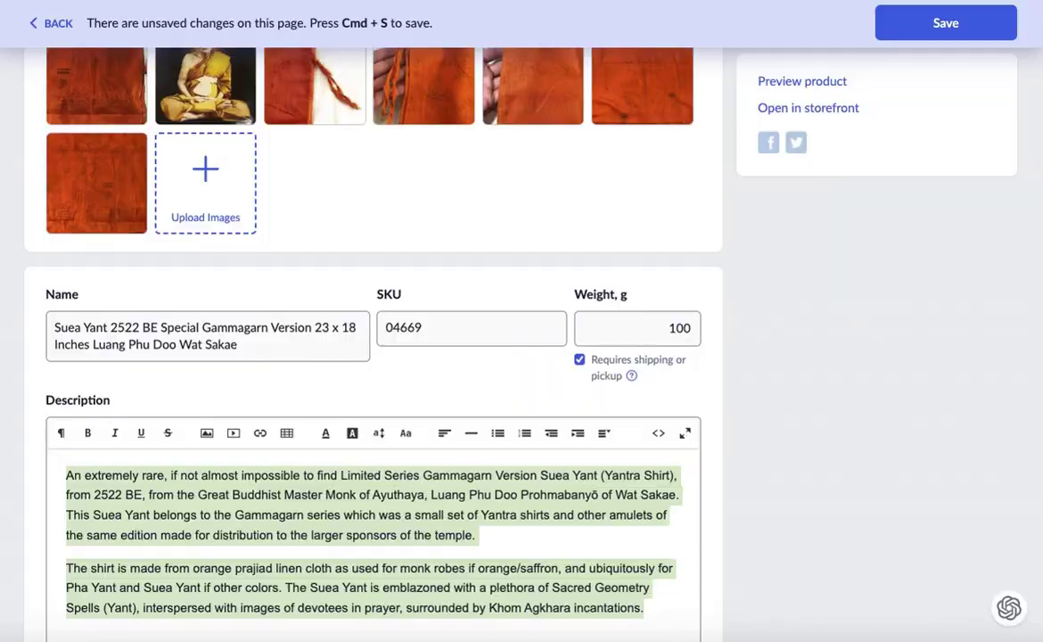
- In the Suea Yant product editor, highlight both description paragraphs, followed by the product title heading
click(430, 568)
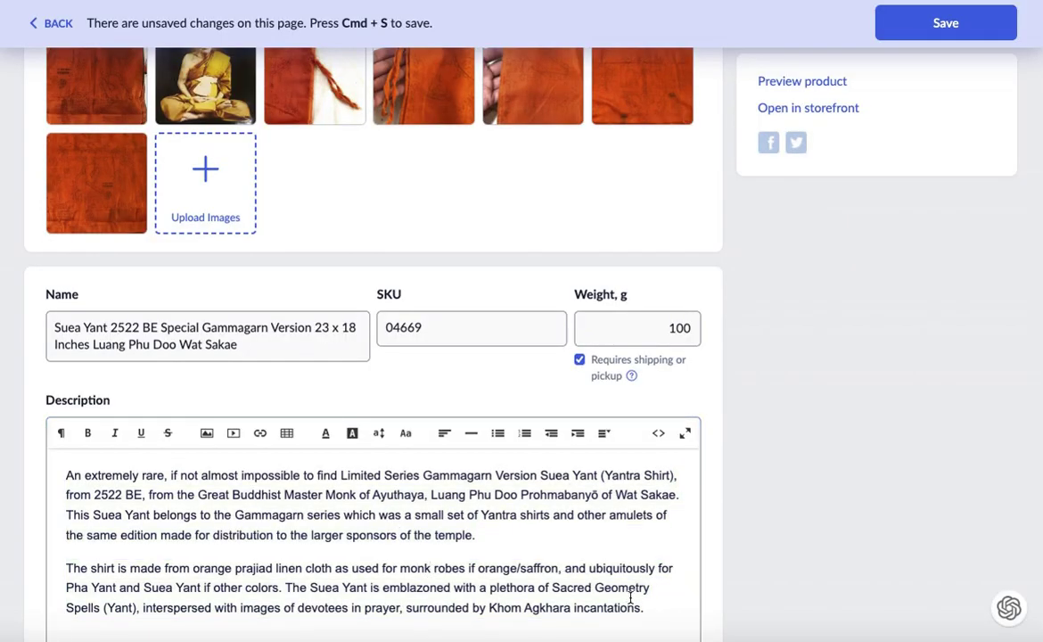
drag(656, 607, 91, 454)
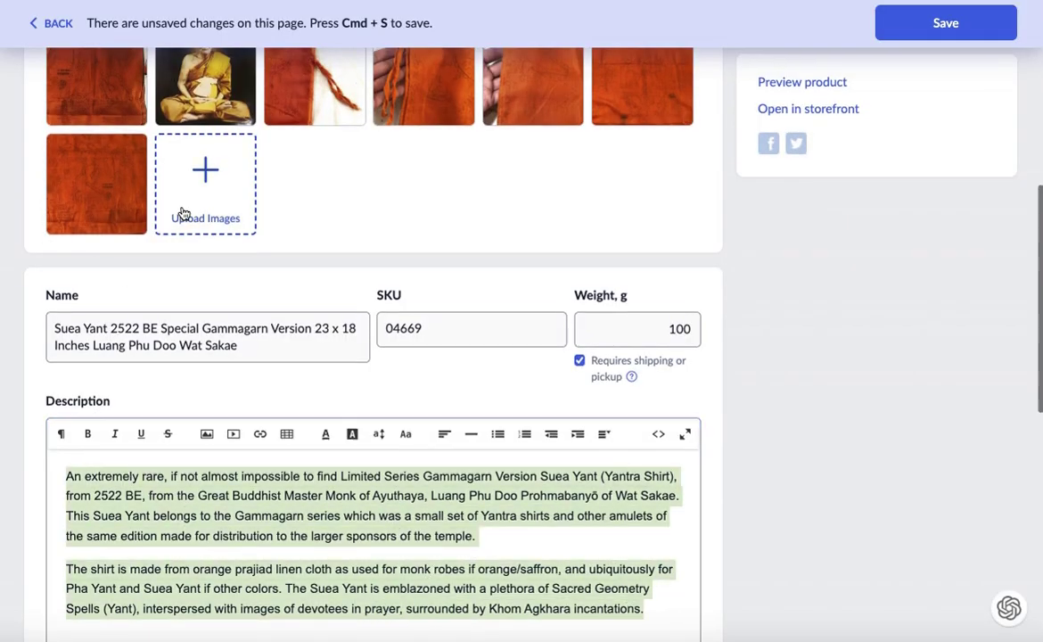
scroll(182, 214, up, 3)
scroll(520, 330, up, 3)
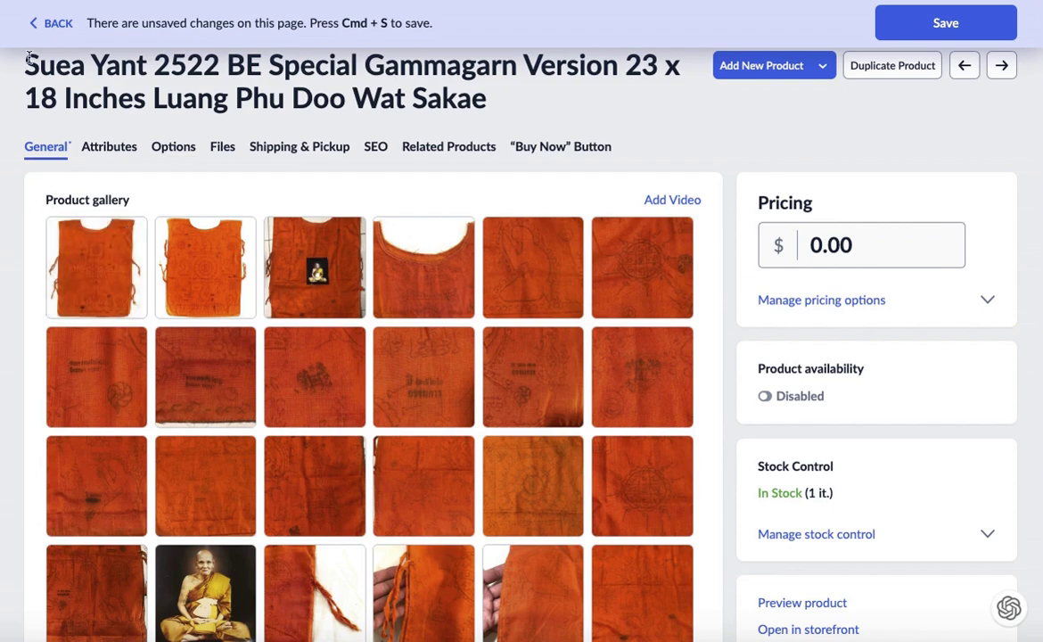
drag(26, 64, 609, 100)
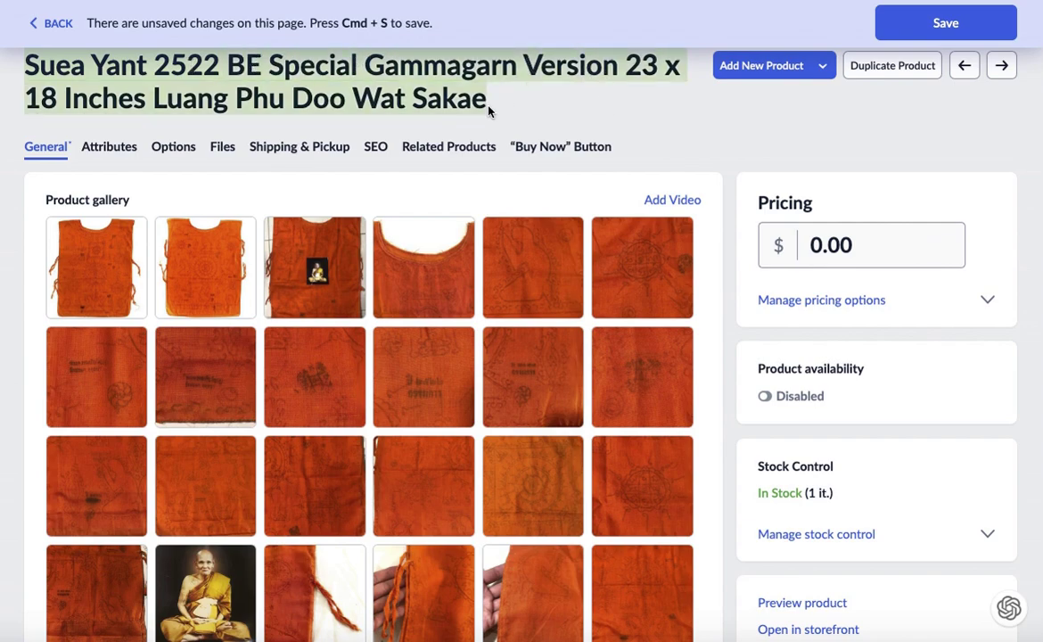
- Highlight the text of the product's Name field and the first paragraph of its description
scroll(209, 401, down, 5)
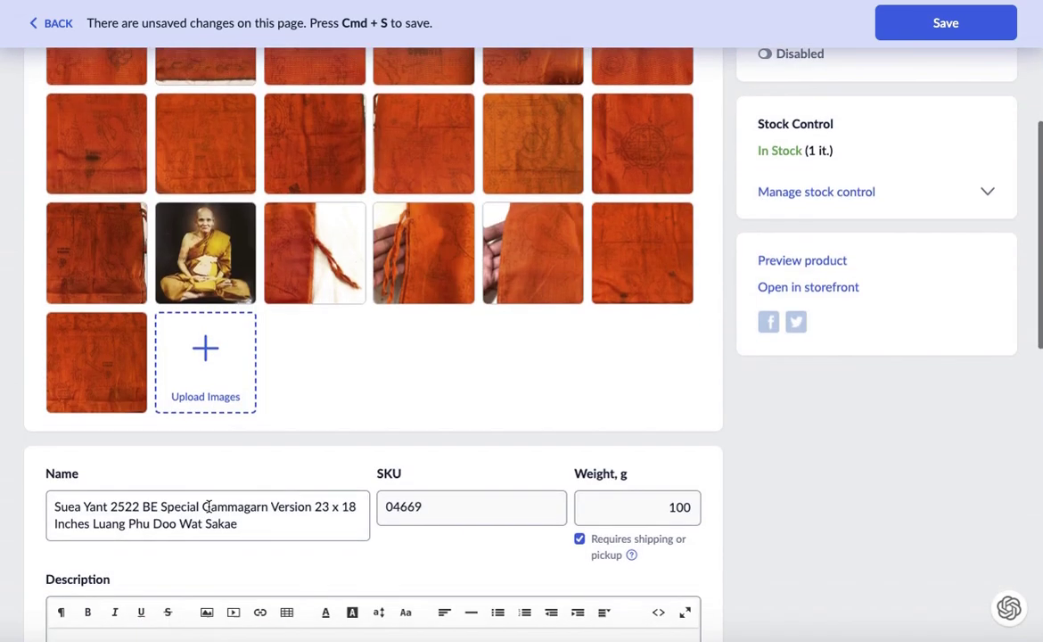
scroll(207, 506, down, 3)
drag(238, 326, 50, 308)
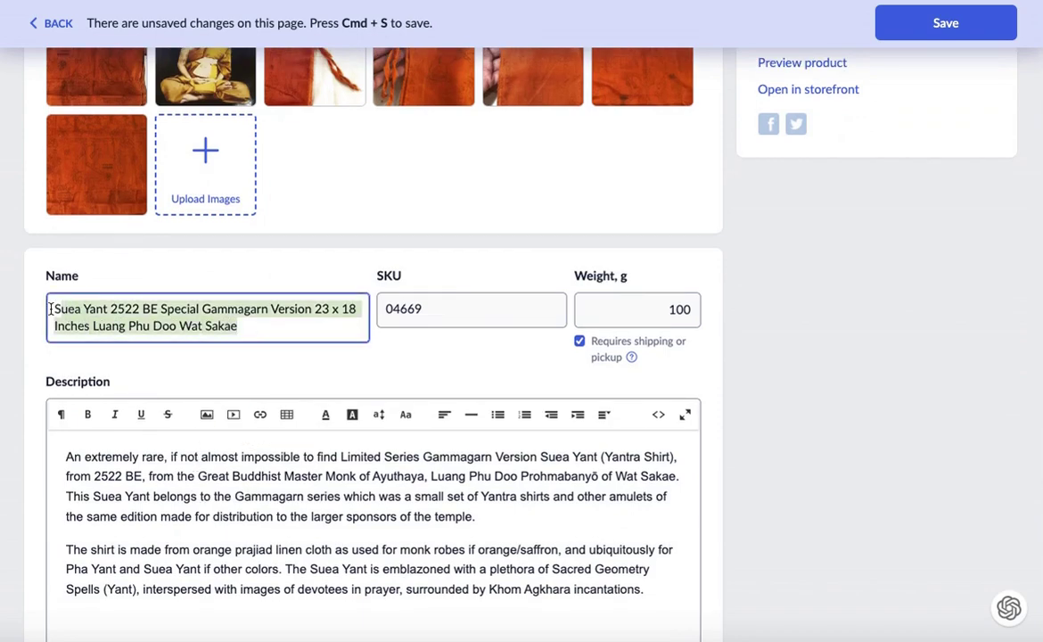
drag(512, 516, 58, 451)
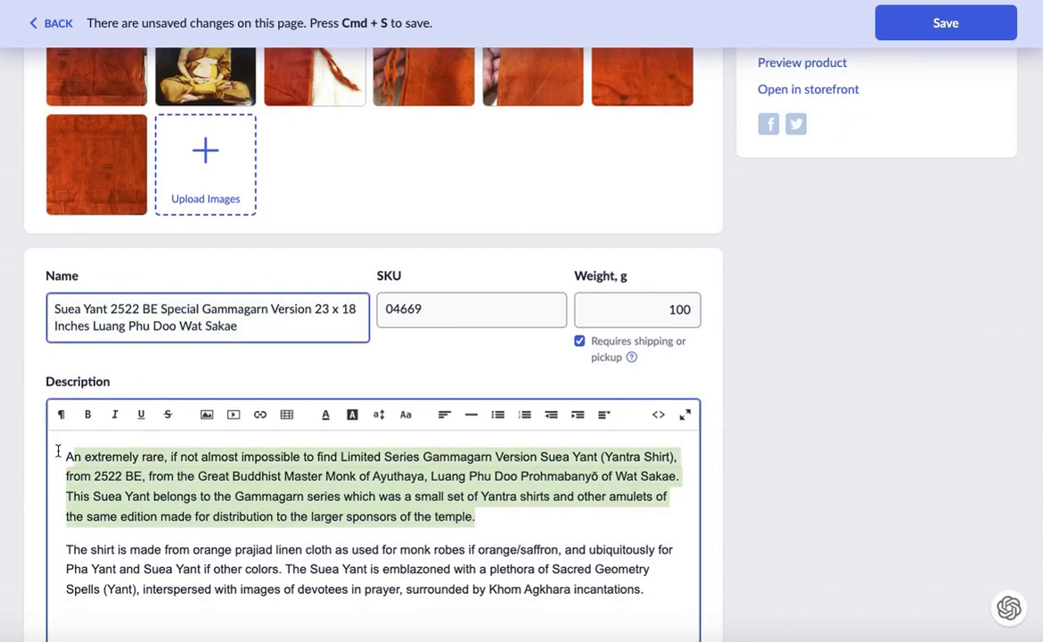
- Look over the product gallery again and select the full description text, both paragraphs
scroll(58, 452, up, 10)
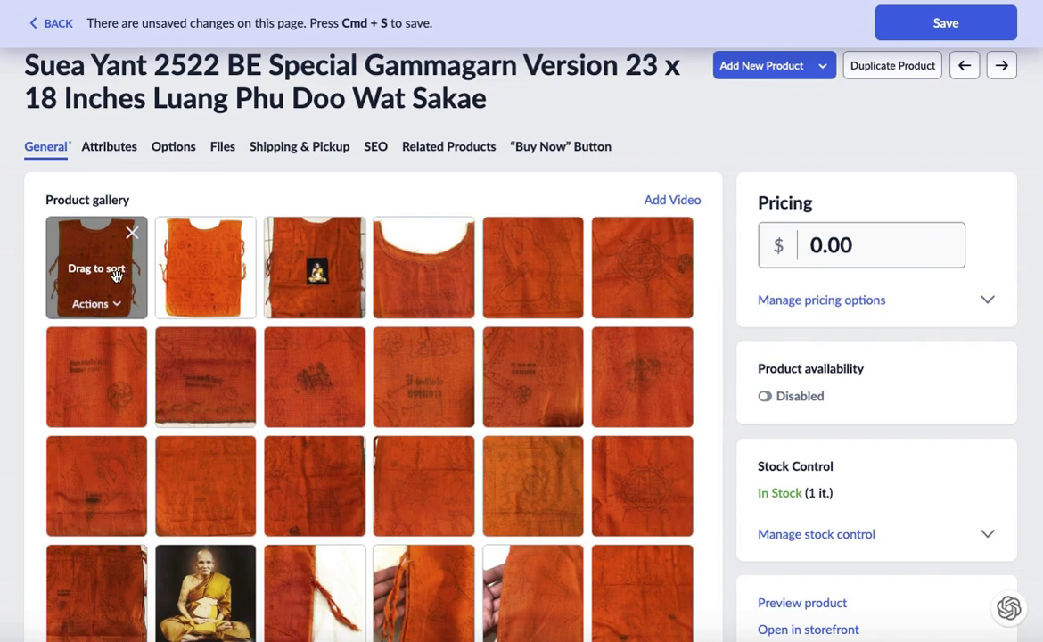
scroll(115, 318, down, 10)
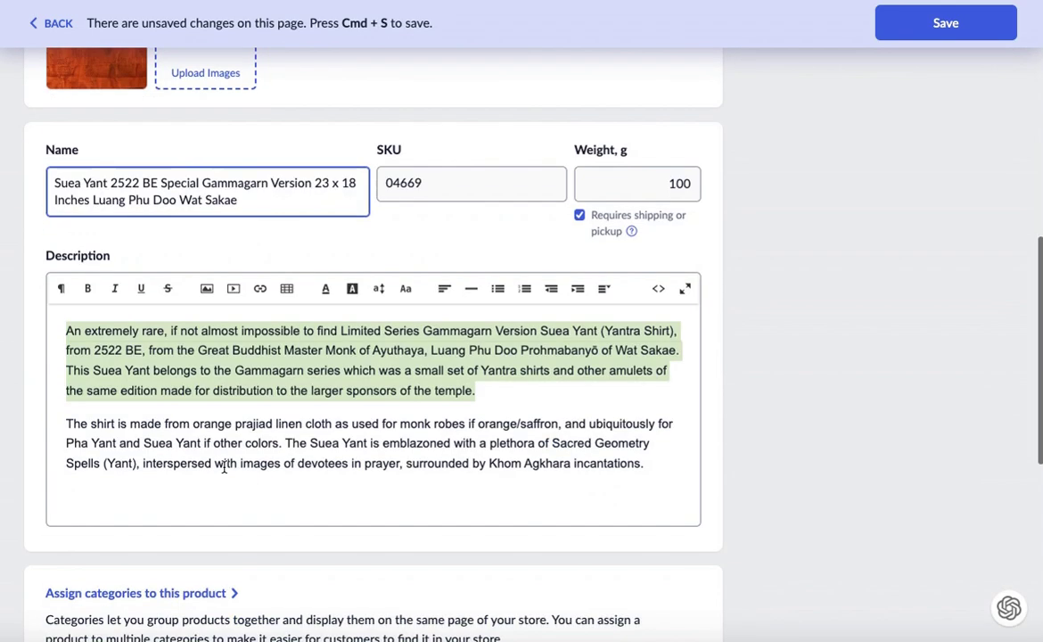
drag(695, 463, 9, 312)
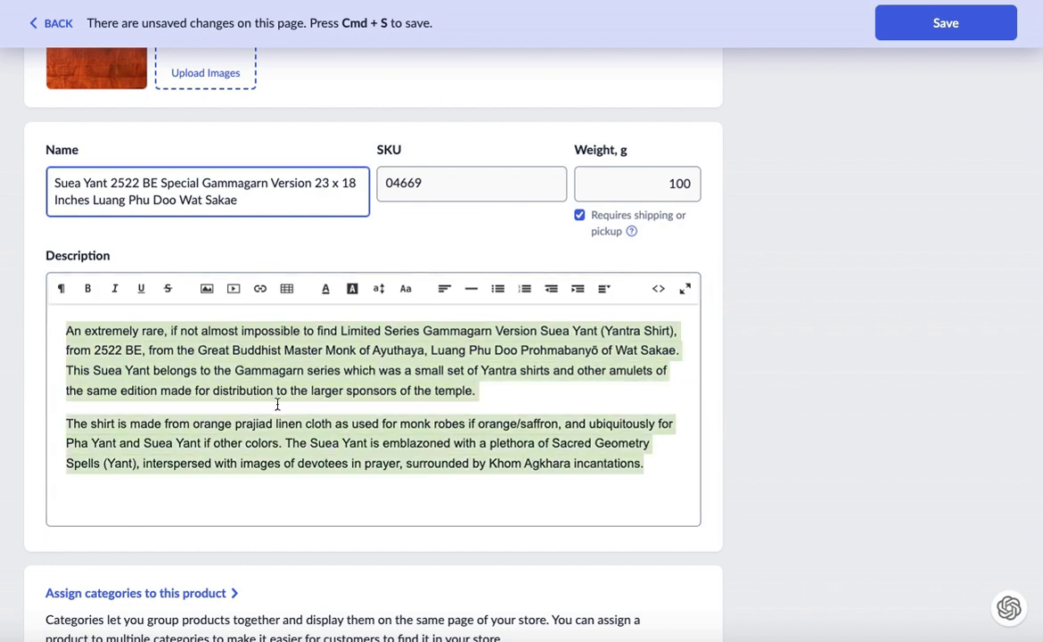
- Open the product's "Buy Now" Button settings, try to embed the product, and choose to stay on the page with its unsaved changes
scroll(277, 403, up, 10)
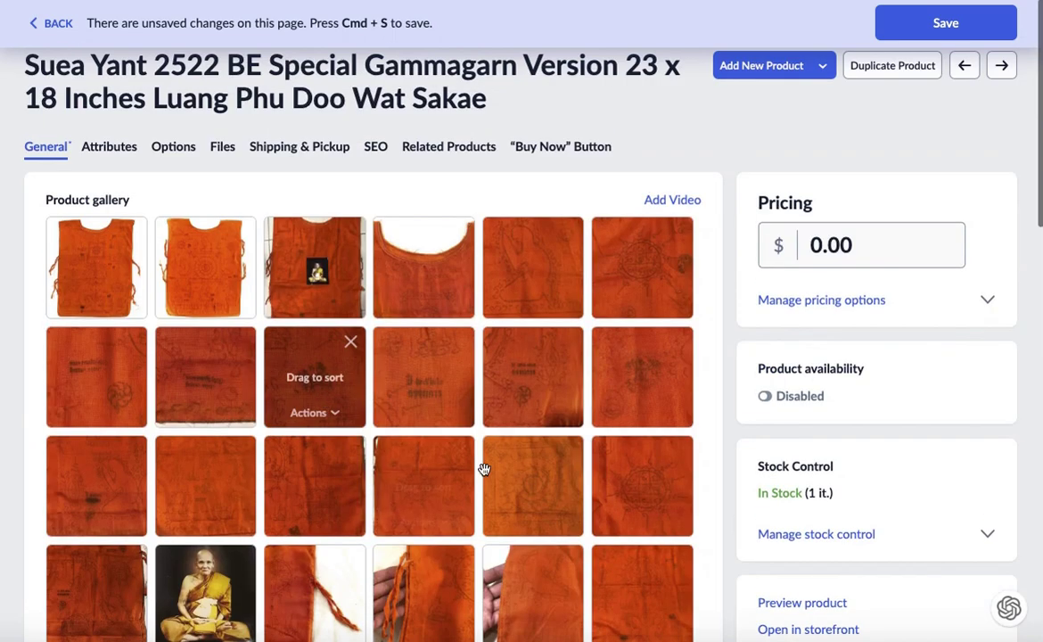
click(533, 147)
click(175, 409)
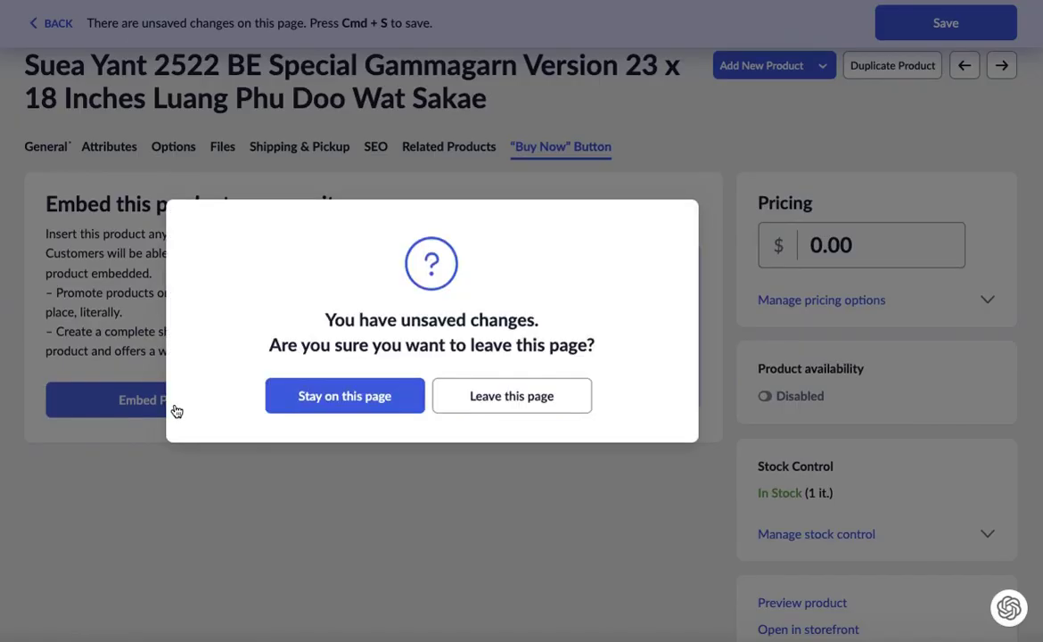
click(361, 408)
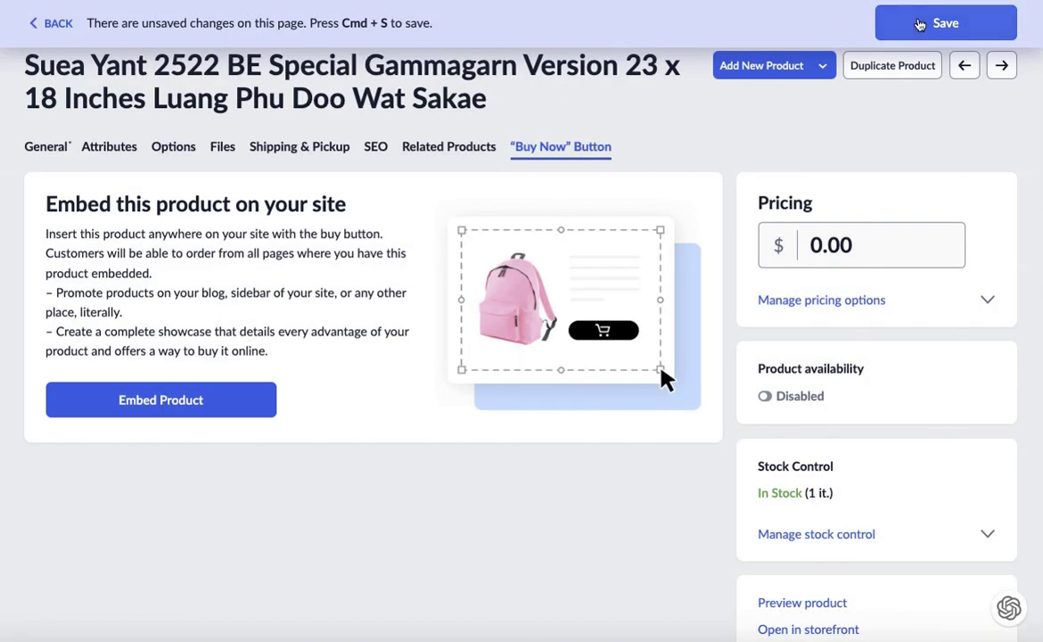
- Save the product's changes, start creating an embeddable Buy Button for it, and expand the appearance options
click(887, 30)
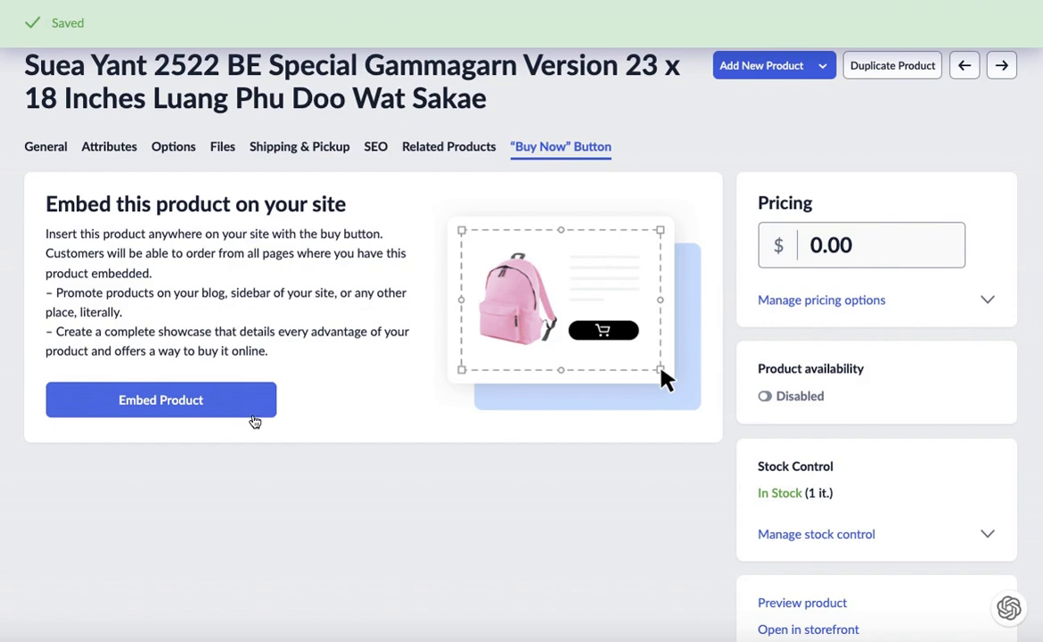
click(207, 401)
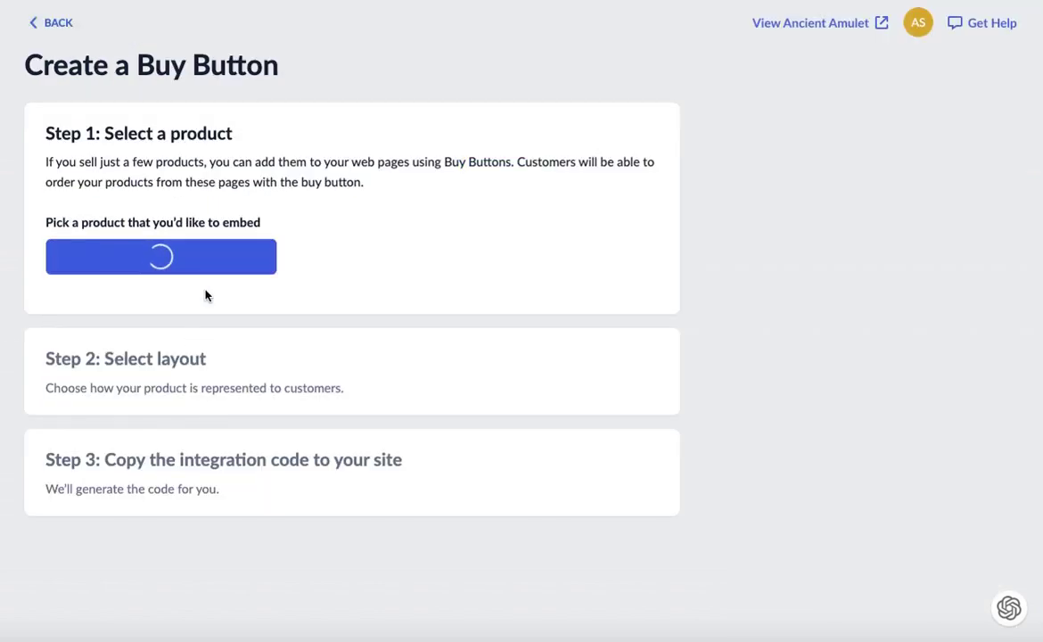
scroll(205, 295, down, 2)
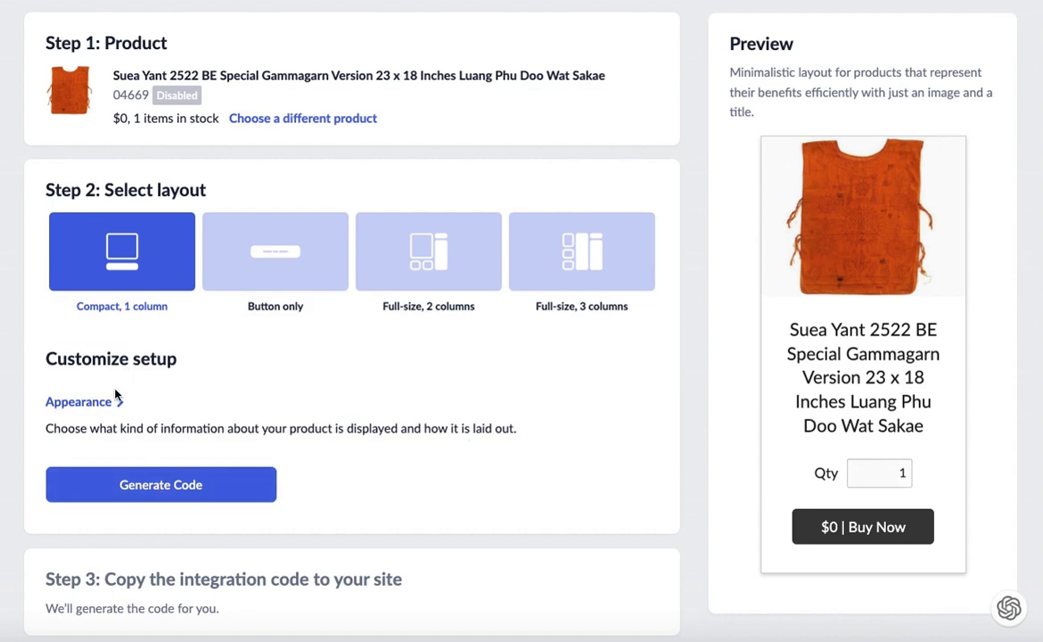
click(89, 402)
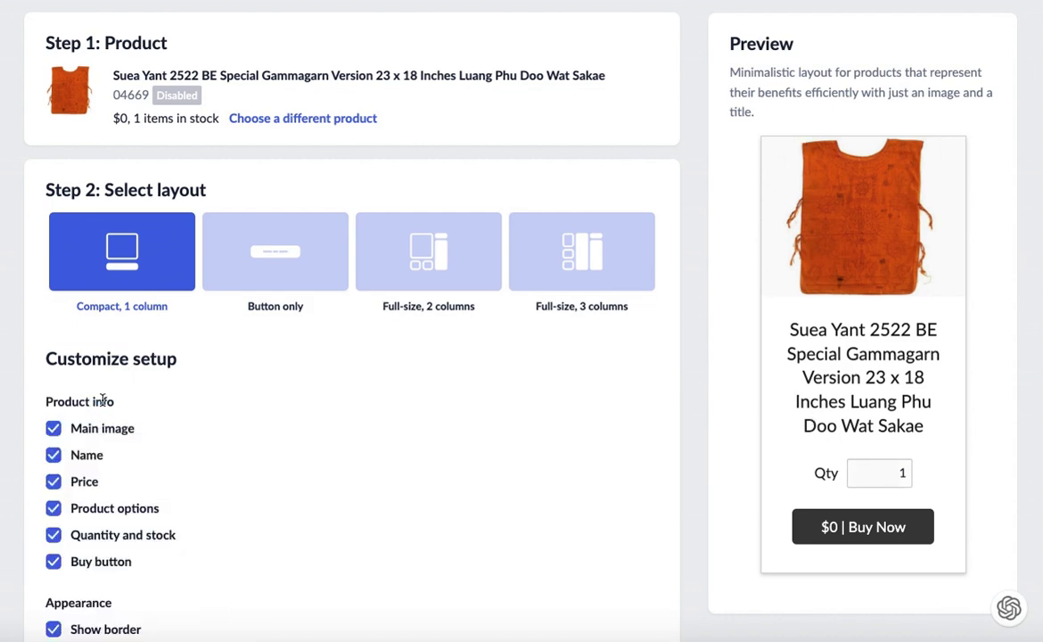
- Try hiding the main image and the product name in the Buy Button layout, and restore both
click(54, 430)
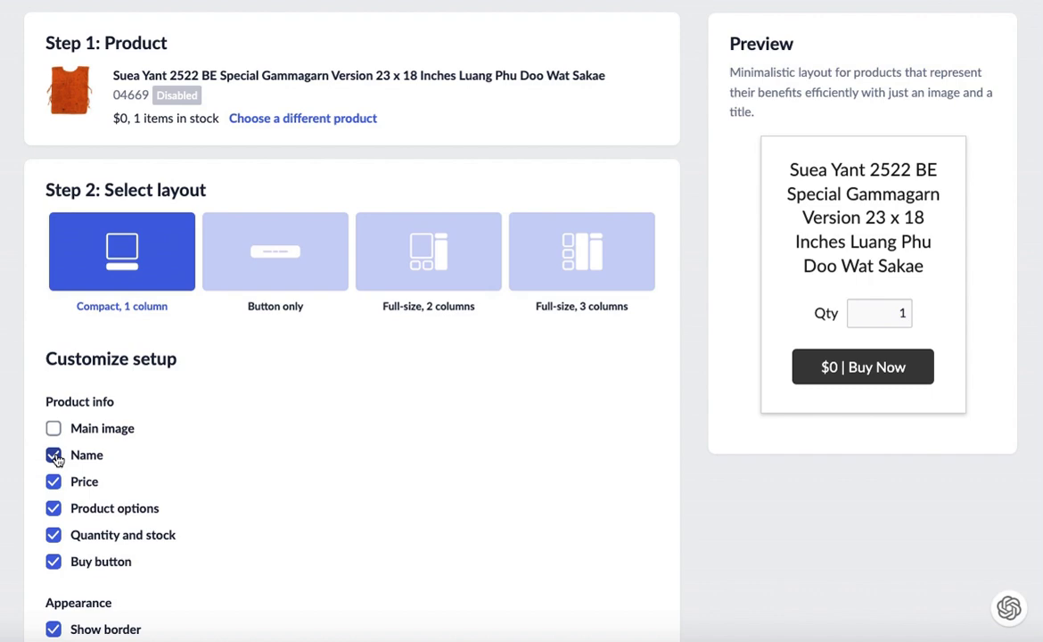
click(54, 455)
click(54, 456)
click(52, 429)
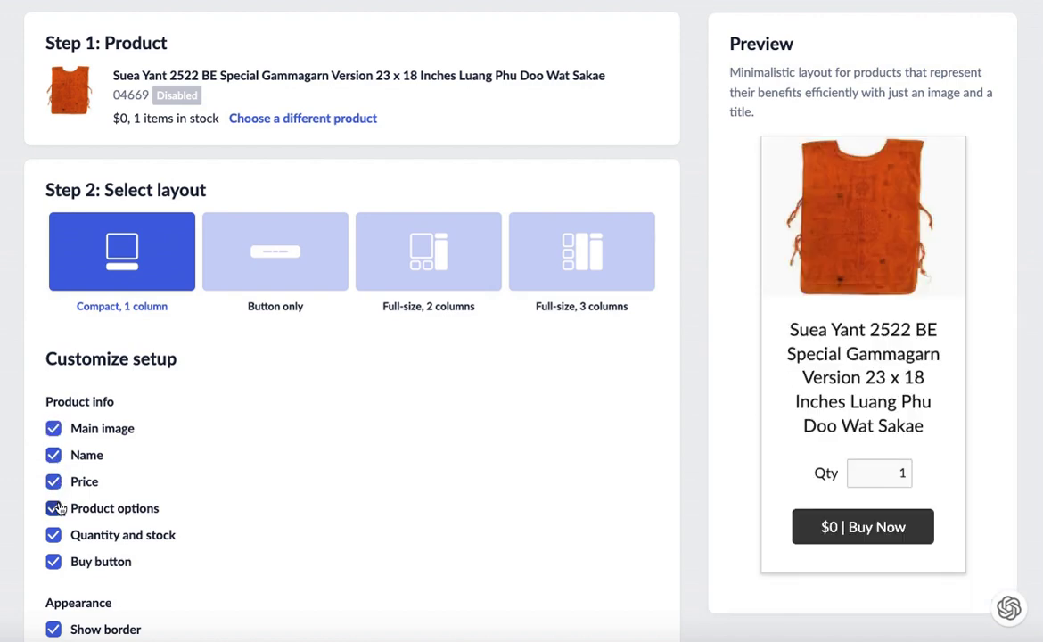
- Hide the quantity and stock and the border in the compact layout, and switch the Buy Button to the Button only layout
click(54, 536)
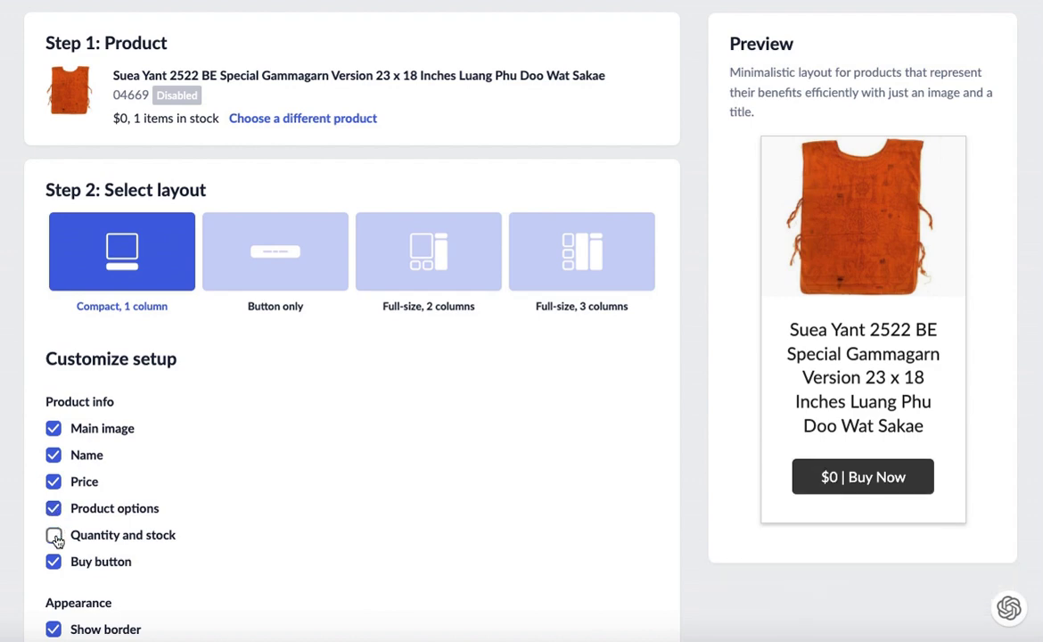
scroll(251, 495, down, 3)
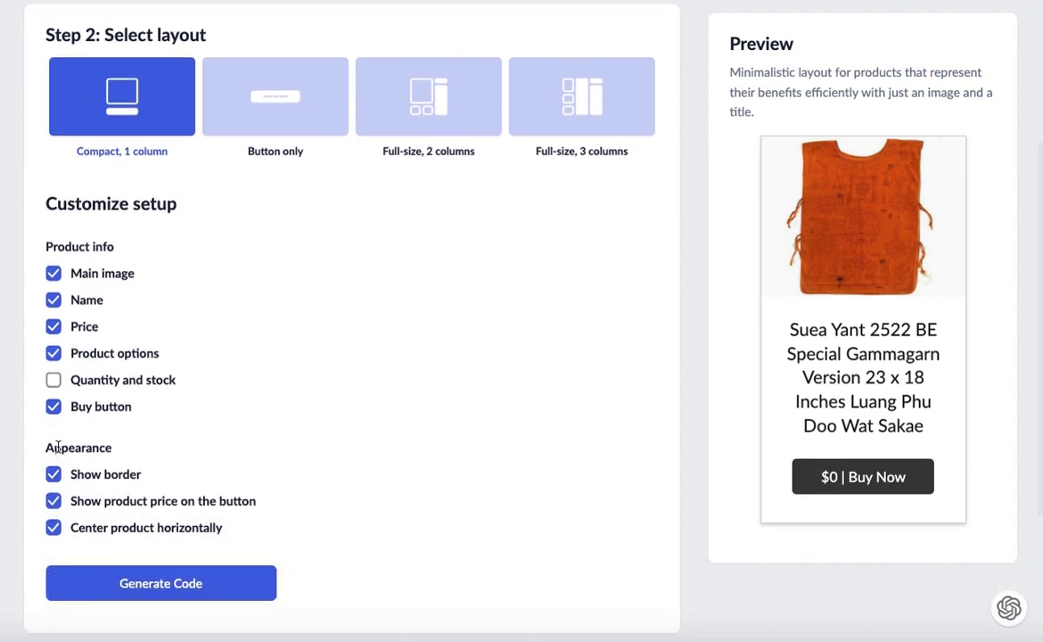
click(54, 474)
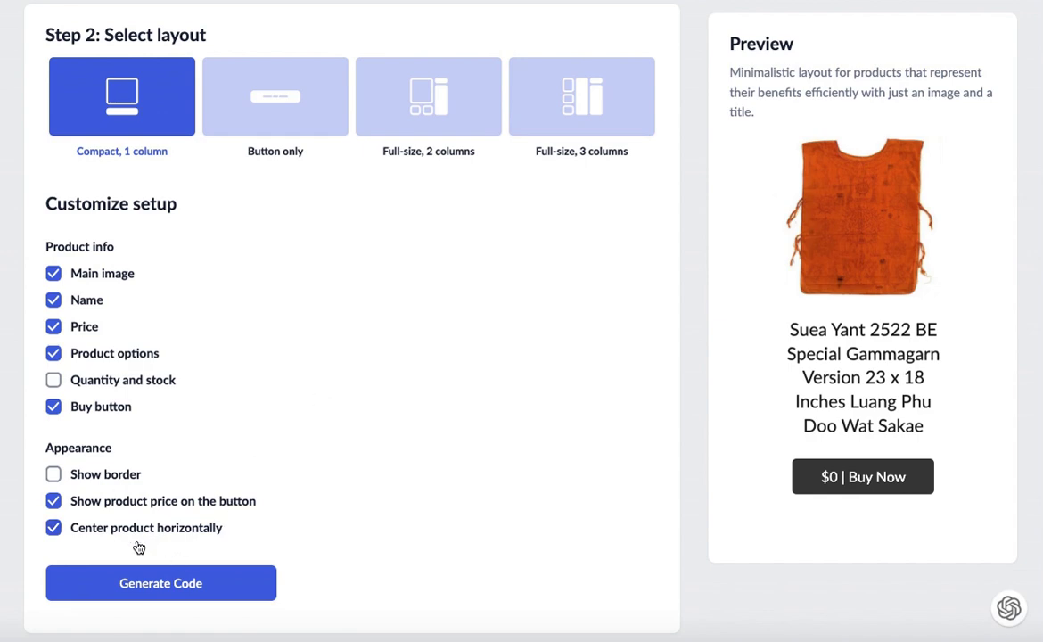
scroll(537, 359, up, 2)
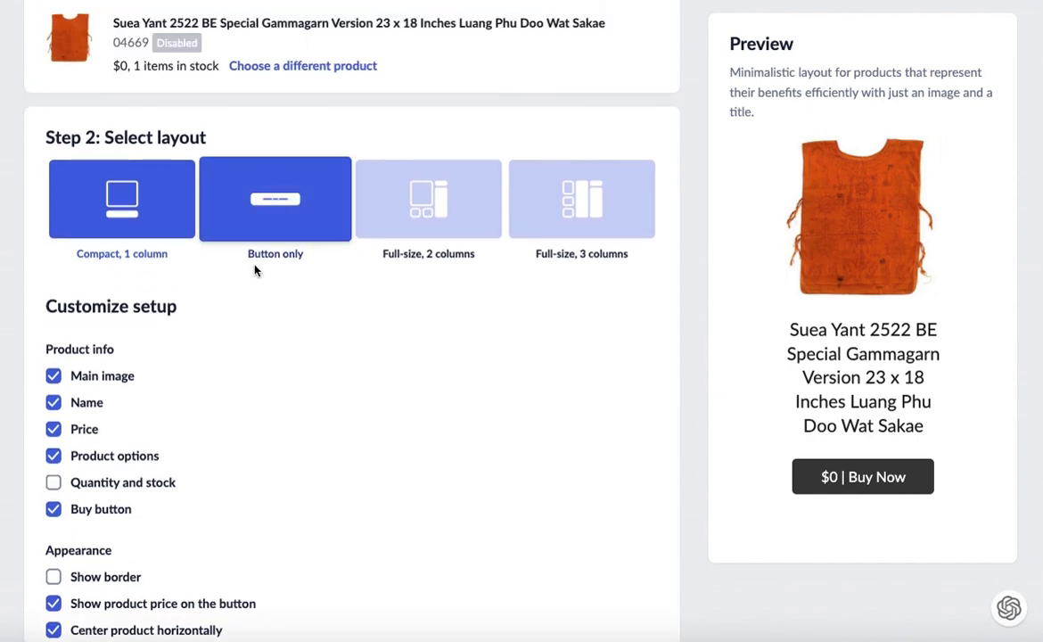
click(288, 208)
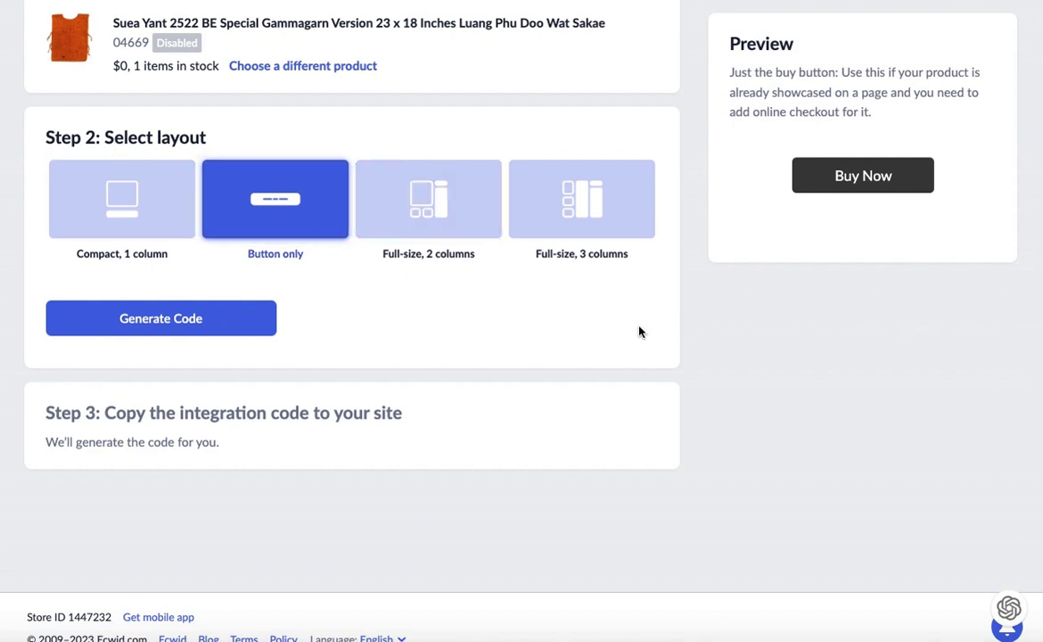
- Switch to the Ancient Amulet storefront and open the blog article about the Pra Pong Supan Kru Wat Pra Sri Mahatat amulet
scroll(639, 332, up, 2)
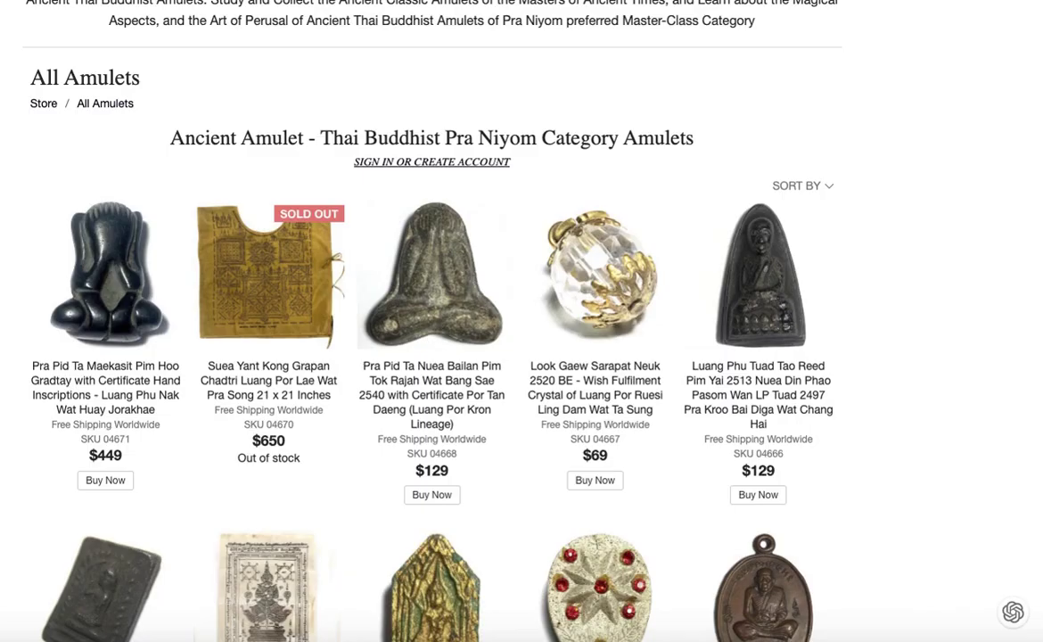
scroll(506, 328, up, 3)
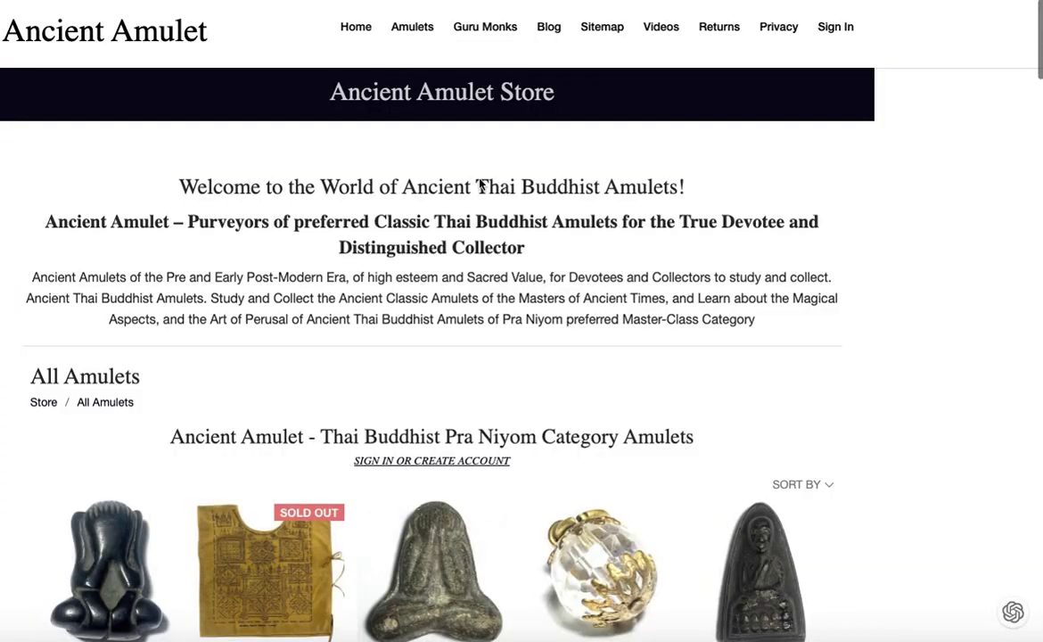
click(545, 28)
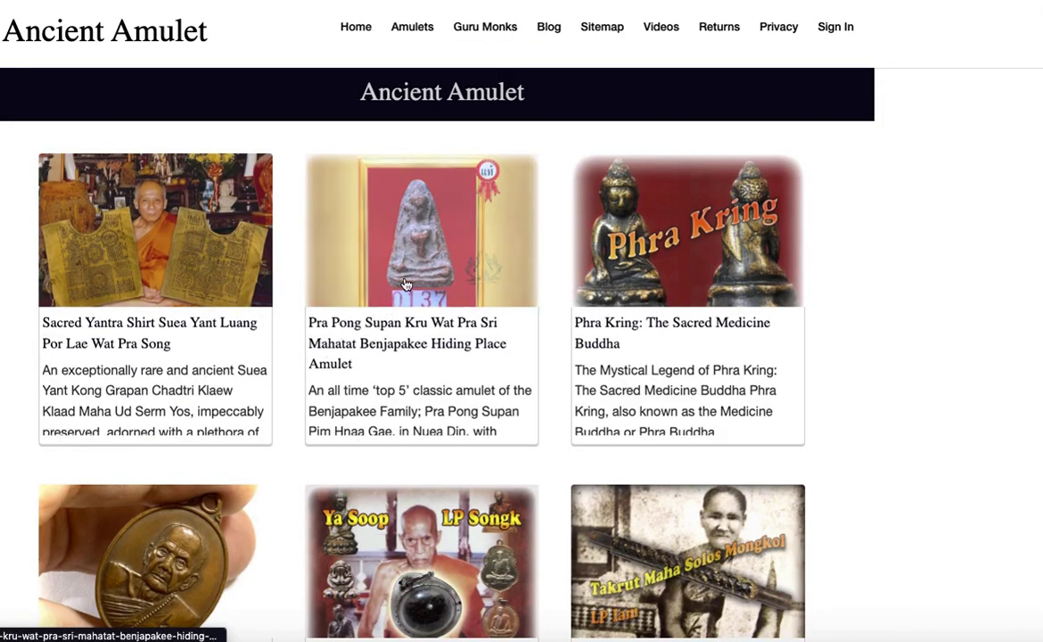
click(430, 257)
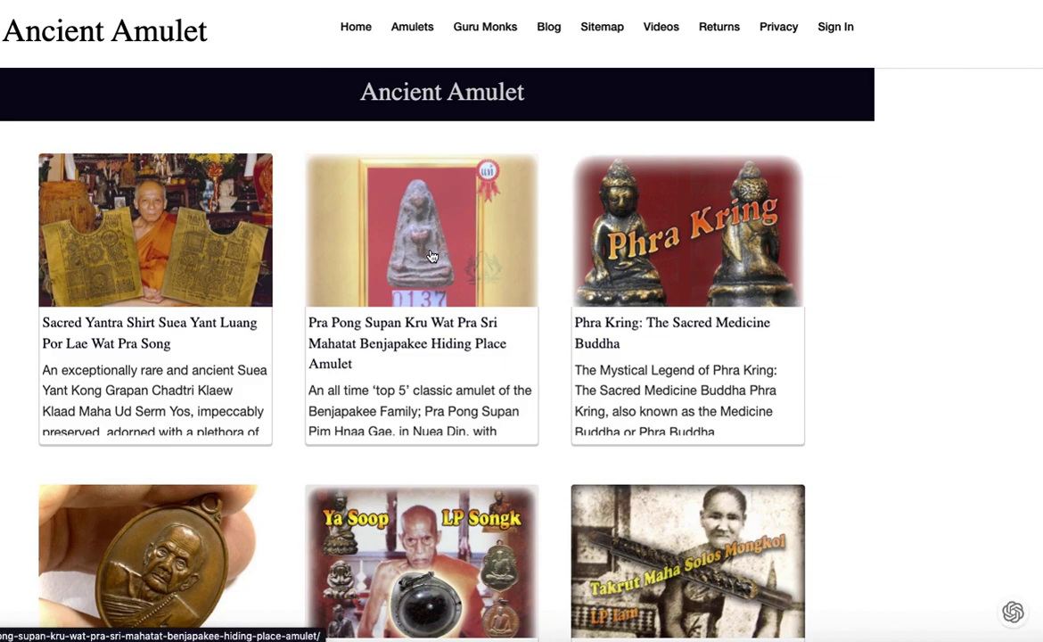
click(431, 257)
- Look through the Pra Pong Supan article's text and photos down to the product embedded under "The rediscovery of the Kru"
scroll(480, 394, down, 10)
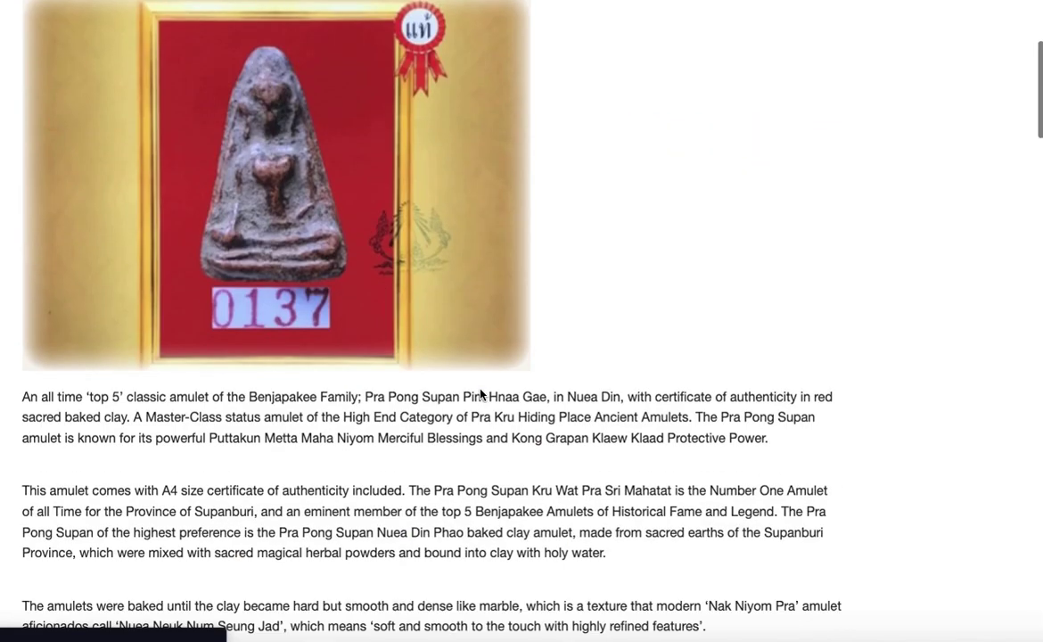
scroll(479, 393, down, 20)
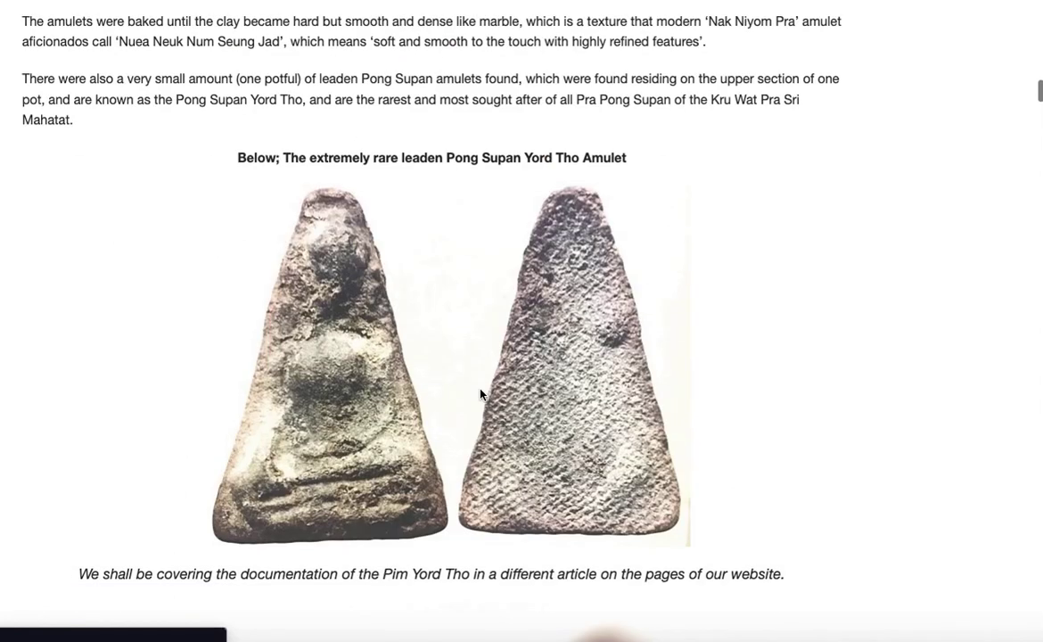
scroll(480, 393, down, 20)
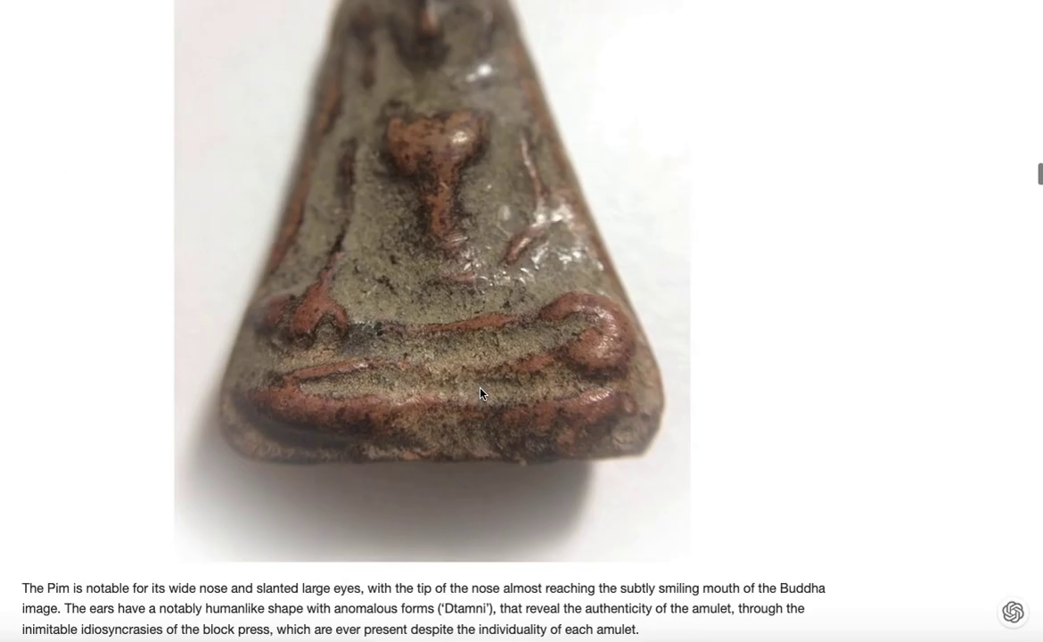
scroll(480, 393, down, 6)
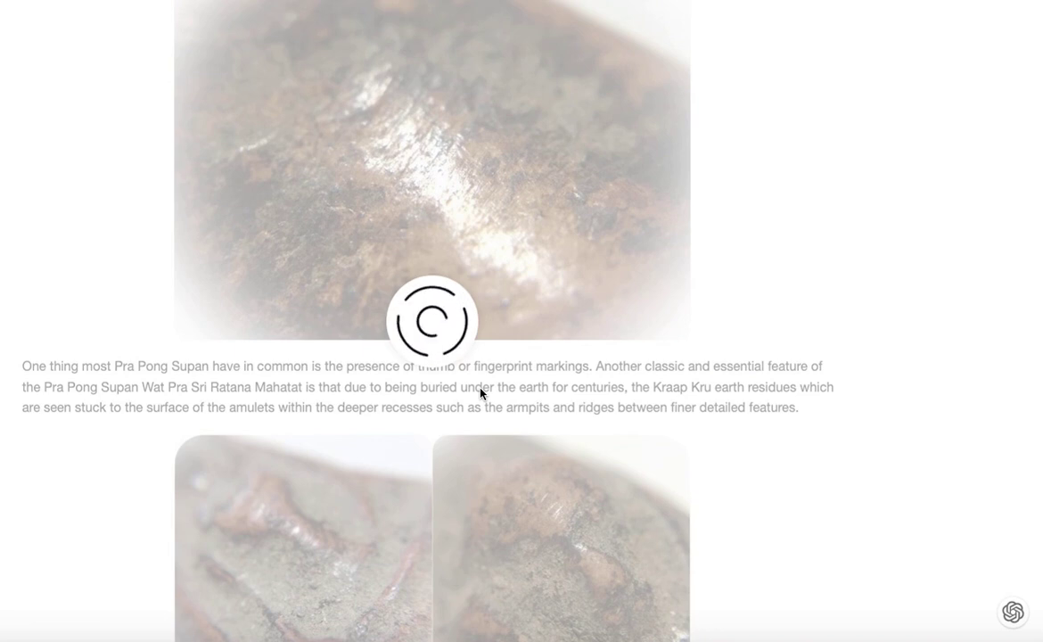
scroll(479, 393, down, 12)
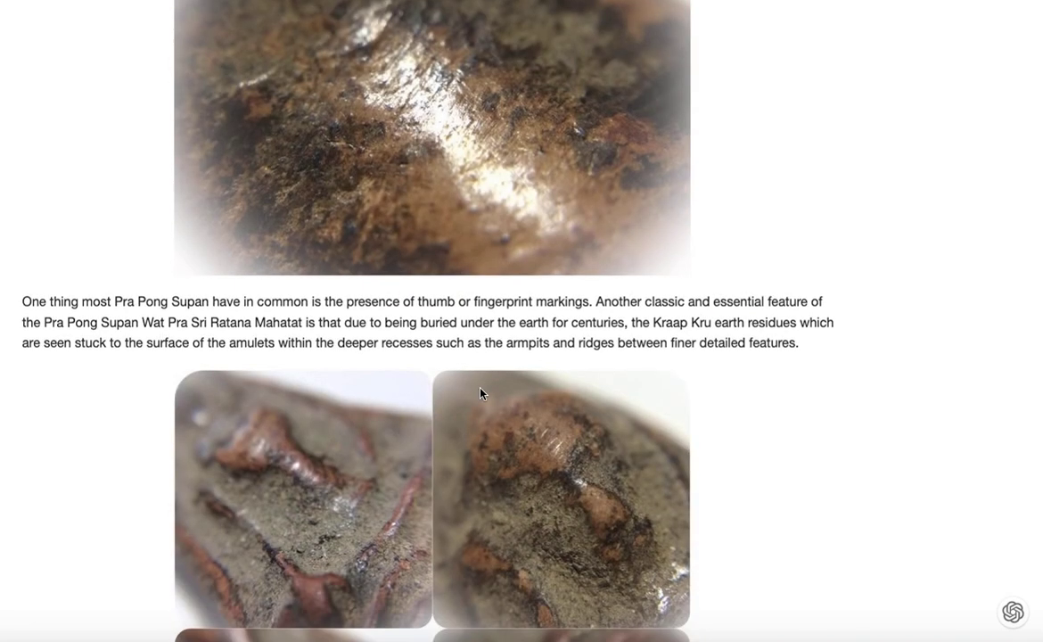
scroll(479, 393, down, 15)
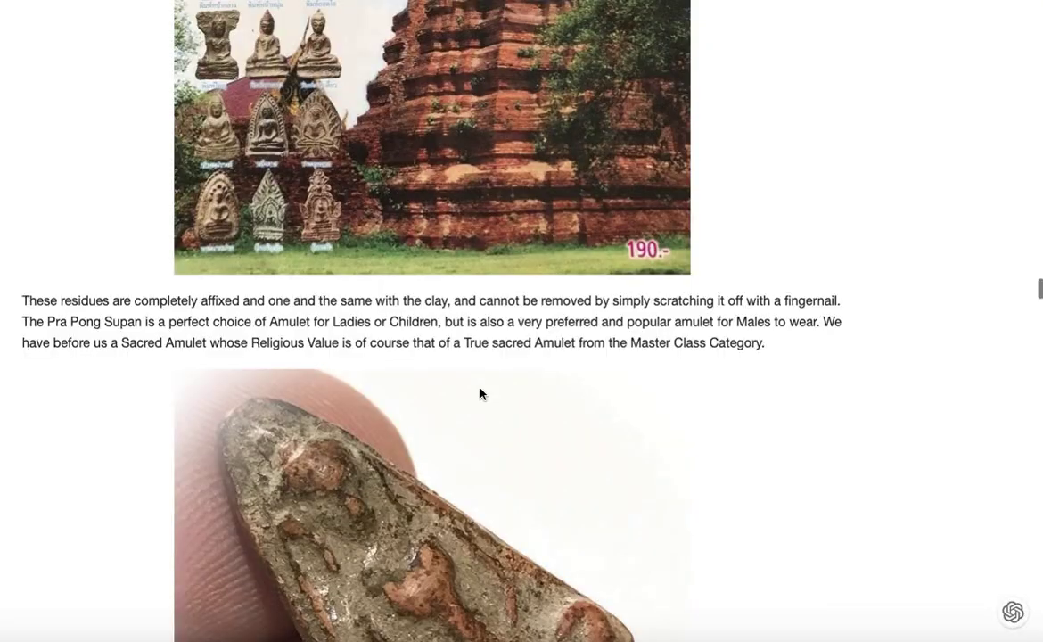
scroll(480, 393, down, 15)
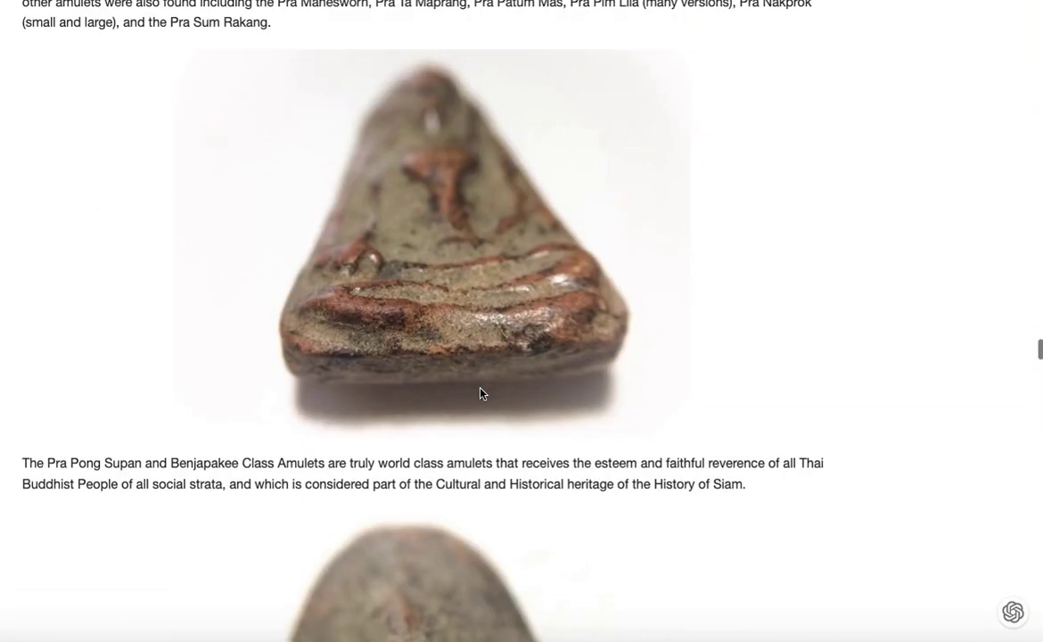
scroll(480, 393, down, 15)
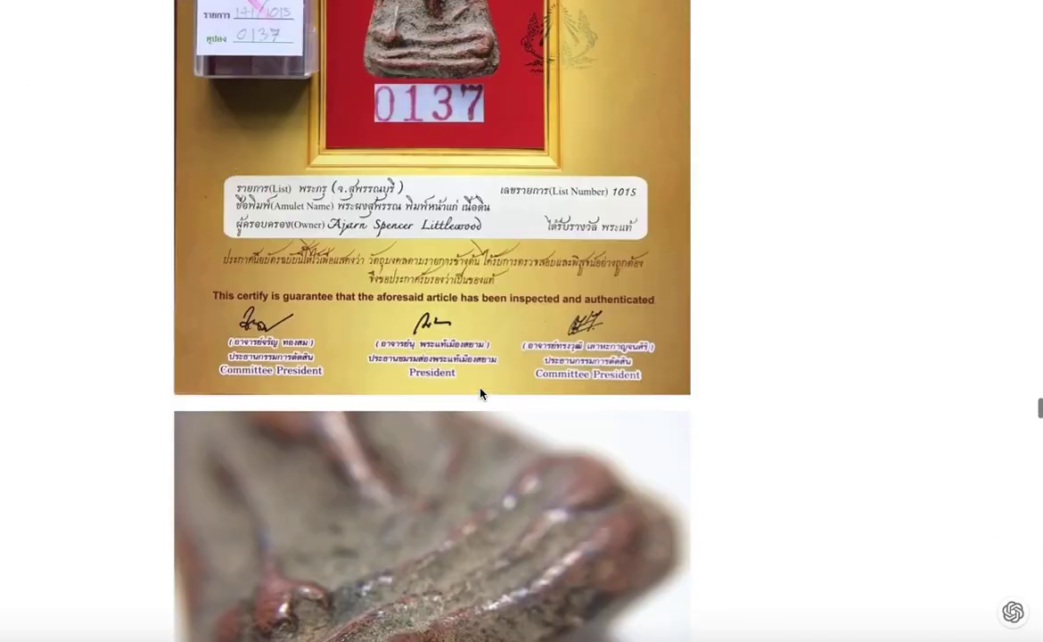
scroll(479, 393, down, 15)
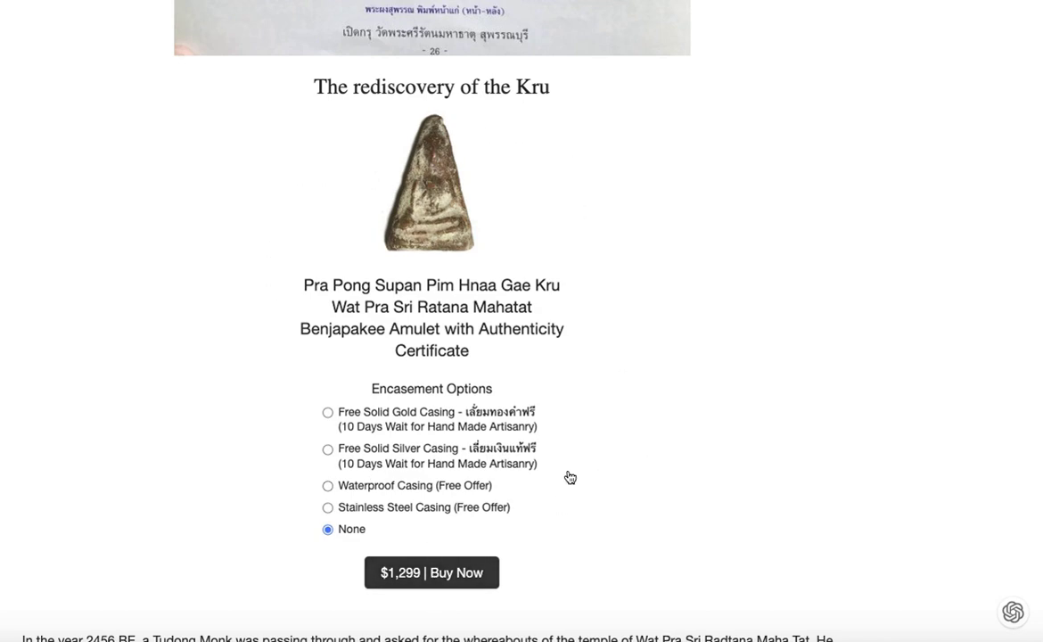
- Examine the second embedded product box and the rest of the article, and go back up through its content
scroll(668, 403, down, 7)
scroll(874, 458, down, 6)
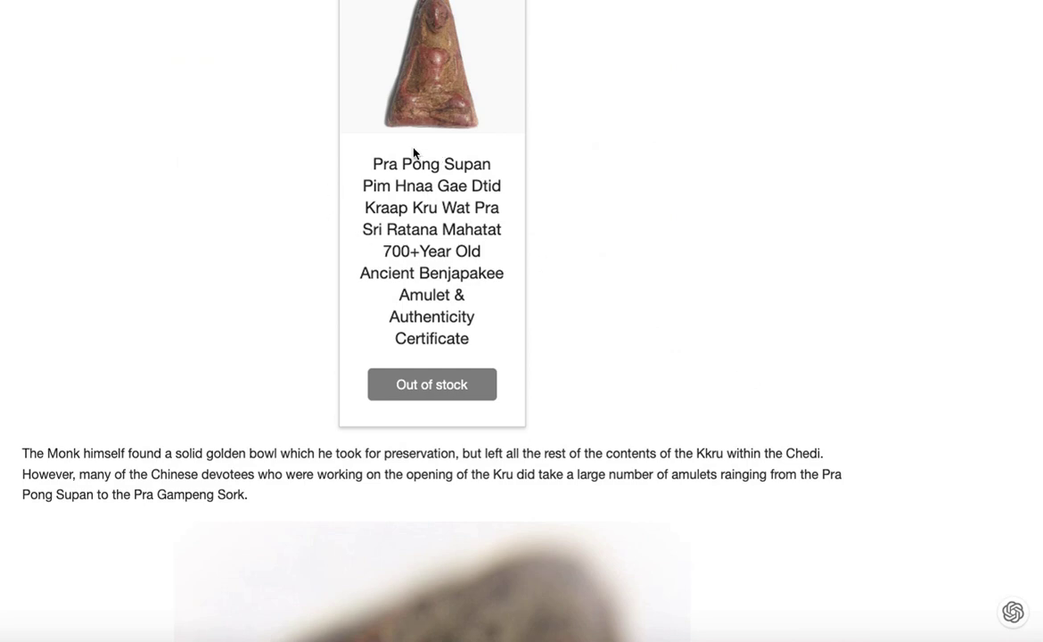
scroll(771, 344, down, 5)
scroll(771, 343, down, 15)
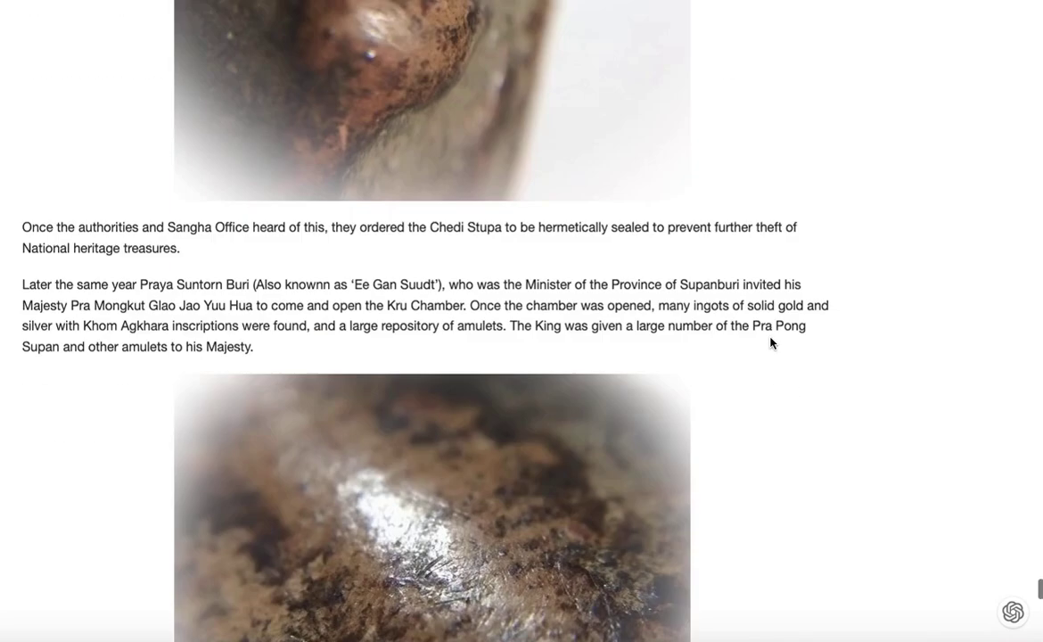
scroll(771, 344, up, 20)
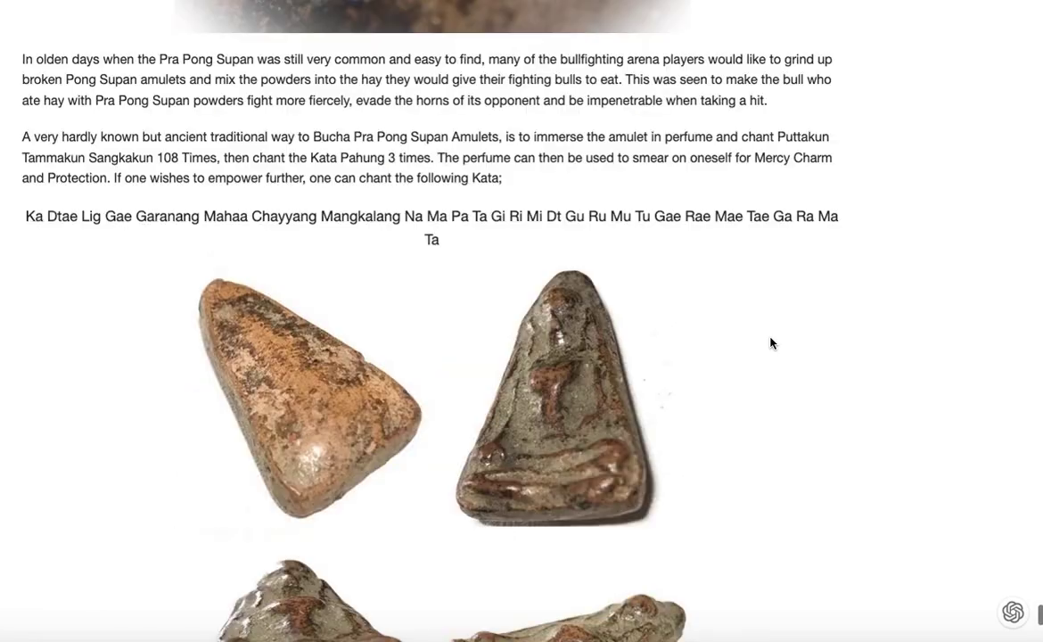
scroll(771, 343, up, 20)
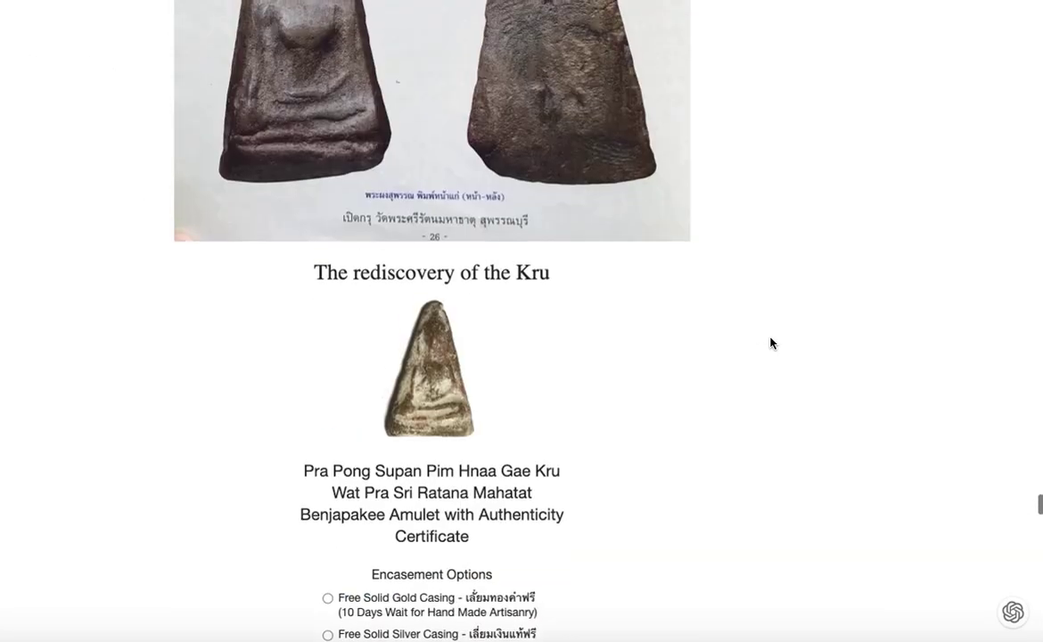
scroll(771, 343, up, 20)
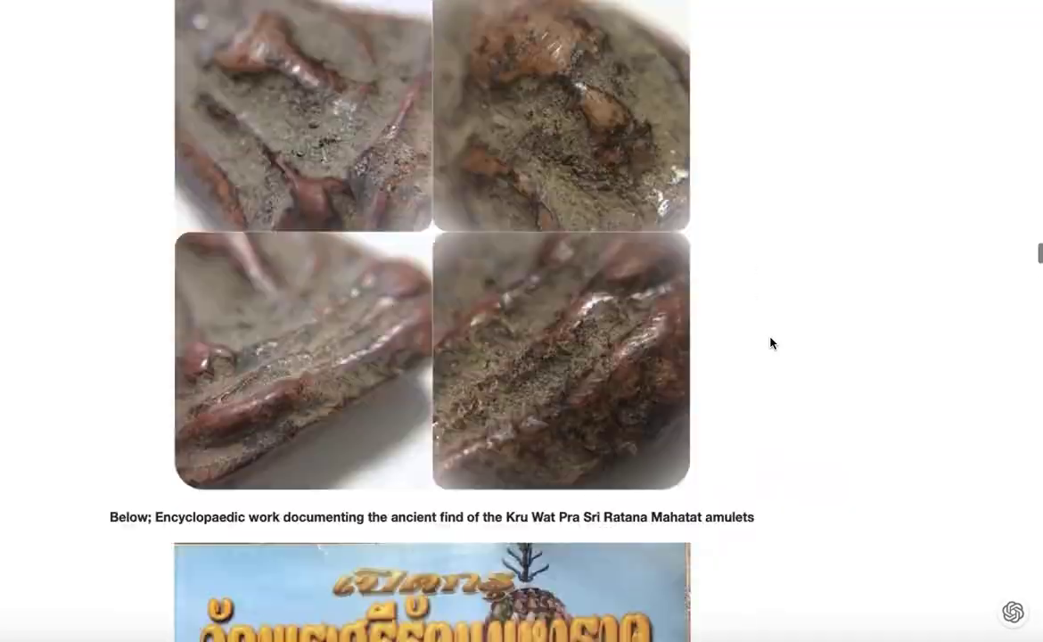
scroll(771, 345, up, 10)
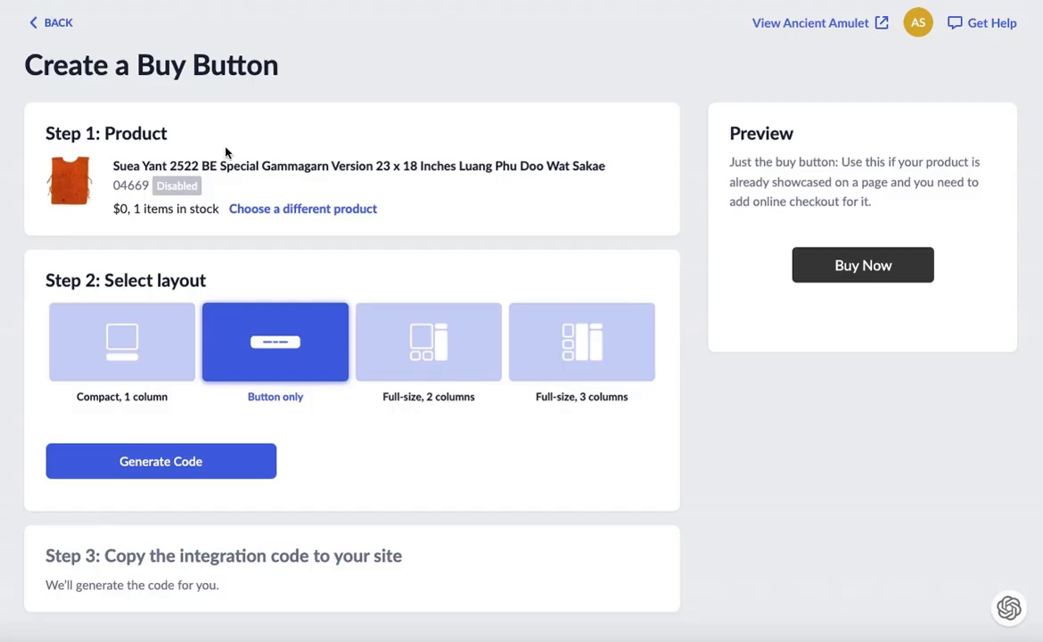
- Return to the Suea Yant product editor, highlight text at the end of the description, and look over the product gallery
click(45, 28)
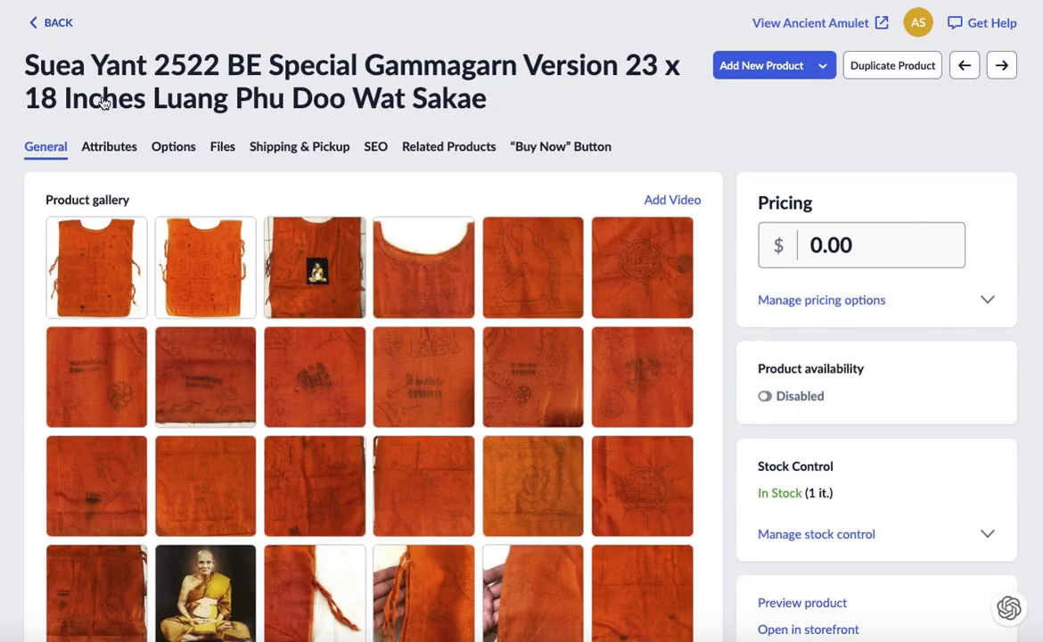
scroll(350, 226, down, 10)
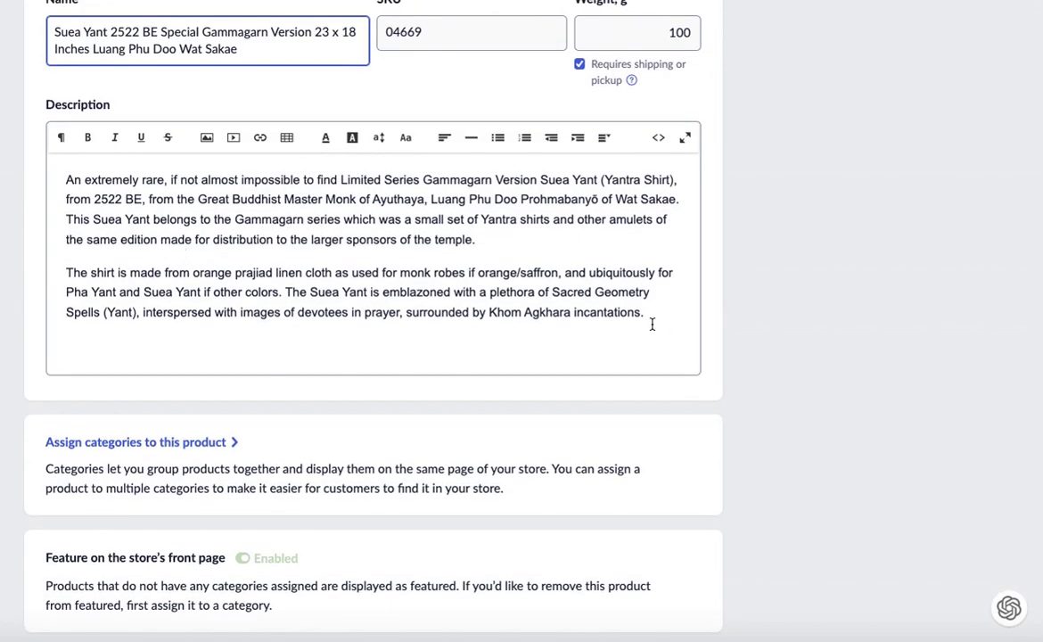
drag(645, 314, 244, 292)
scroll(785, 299, up, 10)
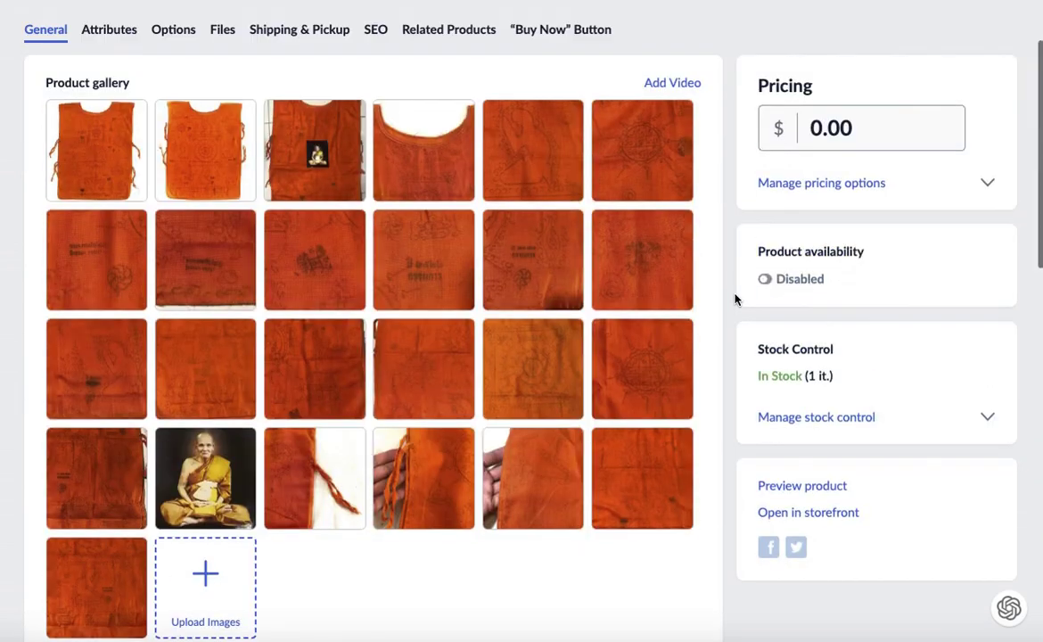
mouse_move(669, 84)
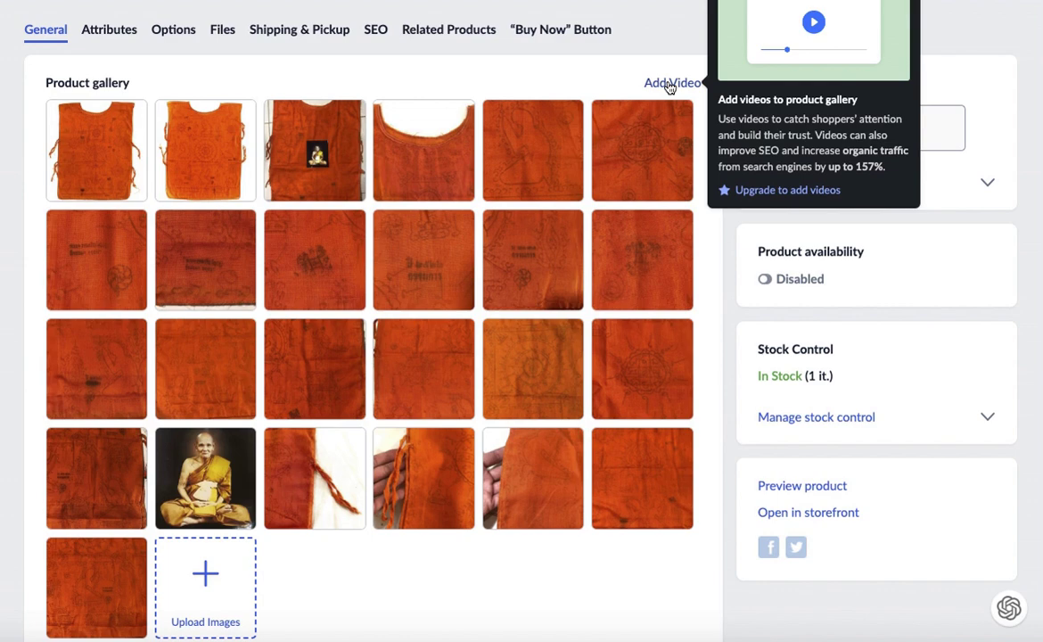
mouse_move(71, 178)
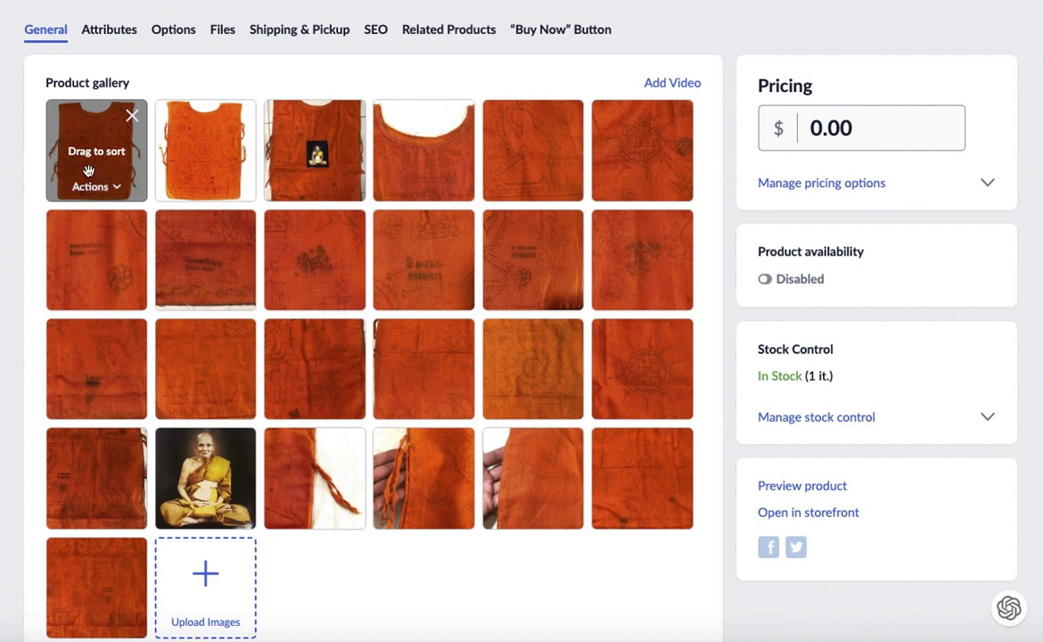
- Preview the Suea Yant product and look over its main photo, gallery thumbnails and purchase details
scroll(130, 241, up, 2)
scroll(130, 240, down, 5)
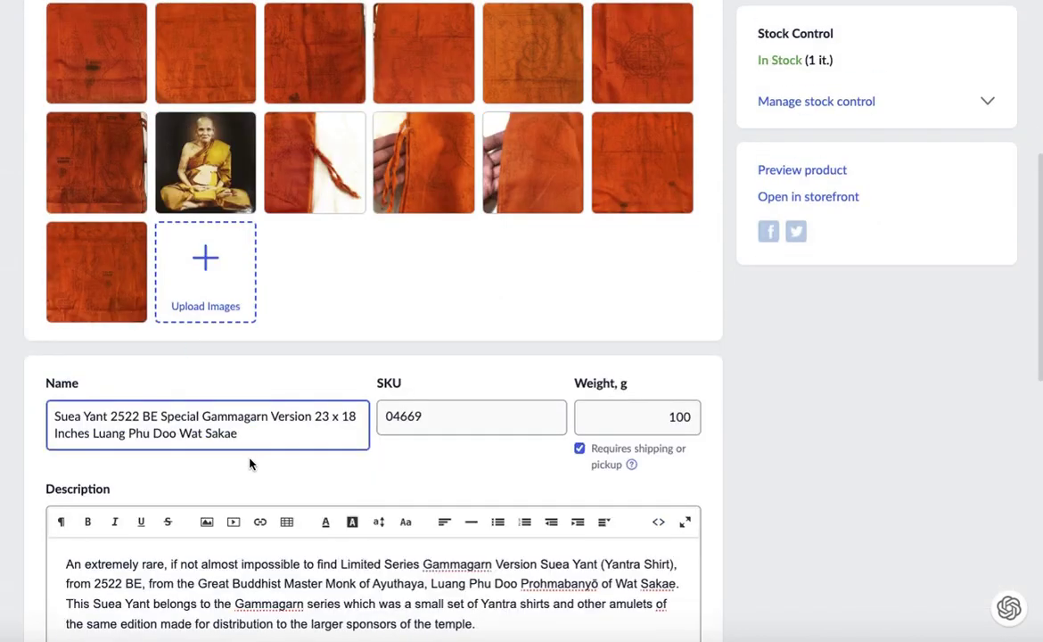
click(788, 174)
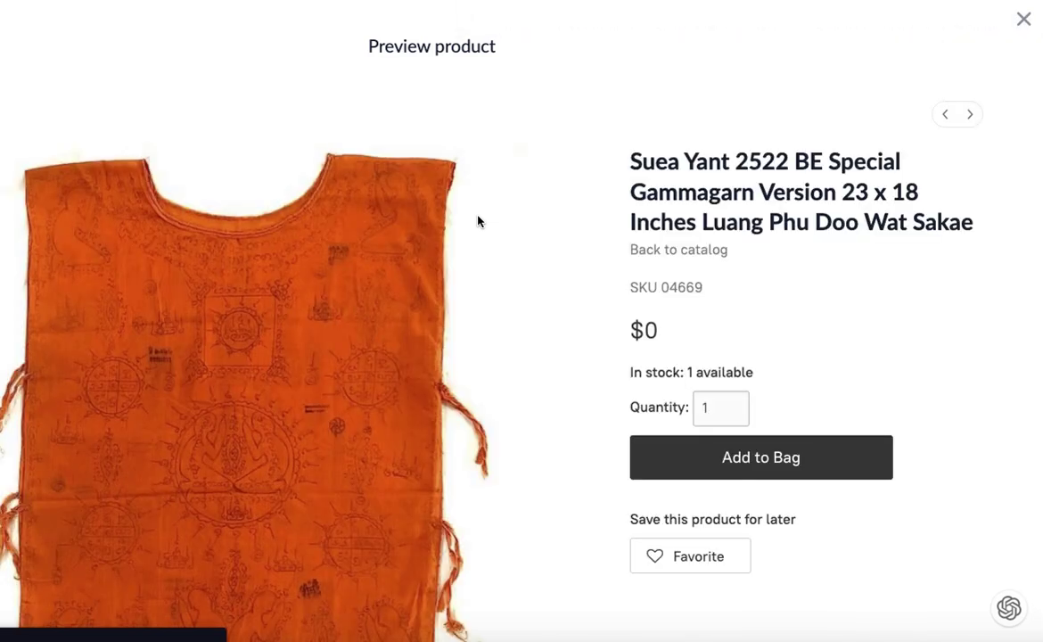
scroll(485, 250, down, 2)
scroll(490, 278, down, 1)
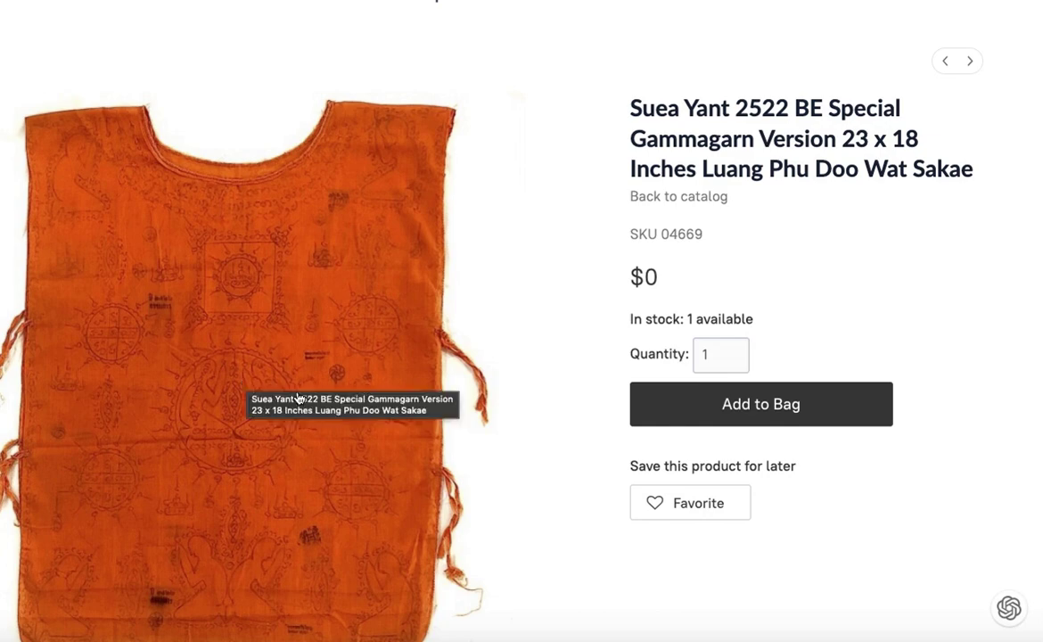
scroll(327, 389, down, 5)
scroll(327, 389, up, 2)
scroll(327, 389, down, 10)
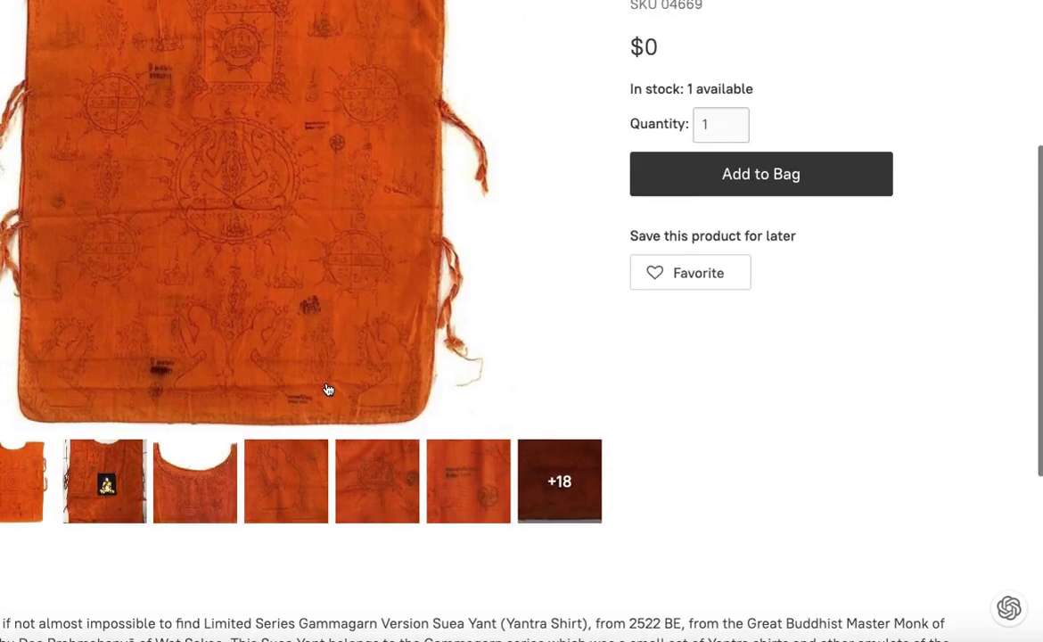
scroll(327, 390, up, 10)
scroll(326, 383, up, 3)
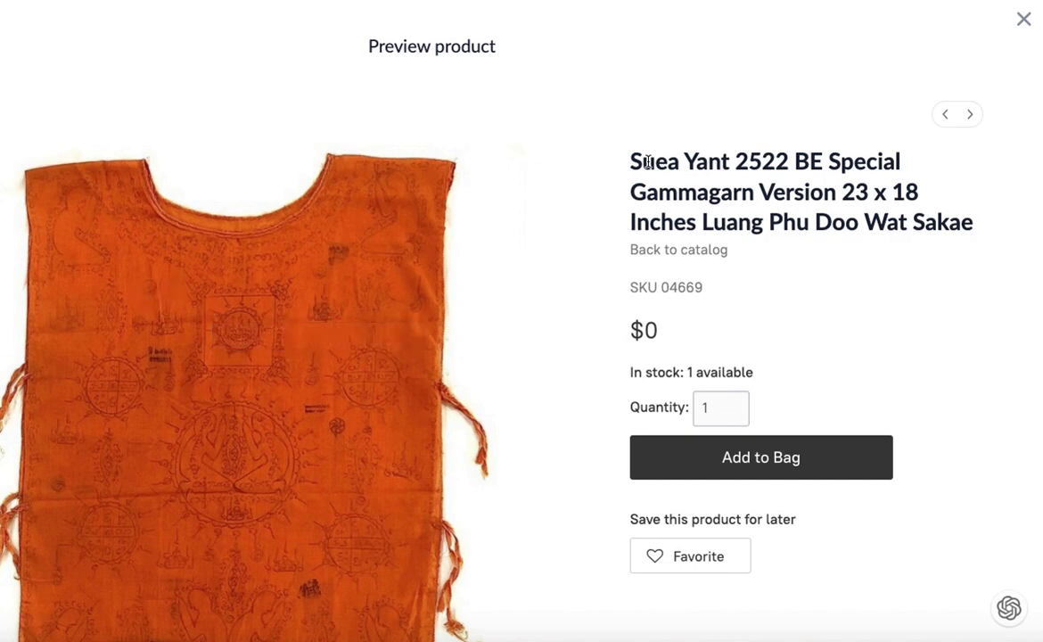
- Highlight the product title in the preview and examine the main image, thumbnails, Add to Bag area and description text
drag(579, 150, 920, 248)
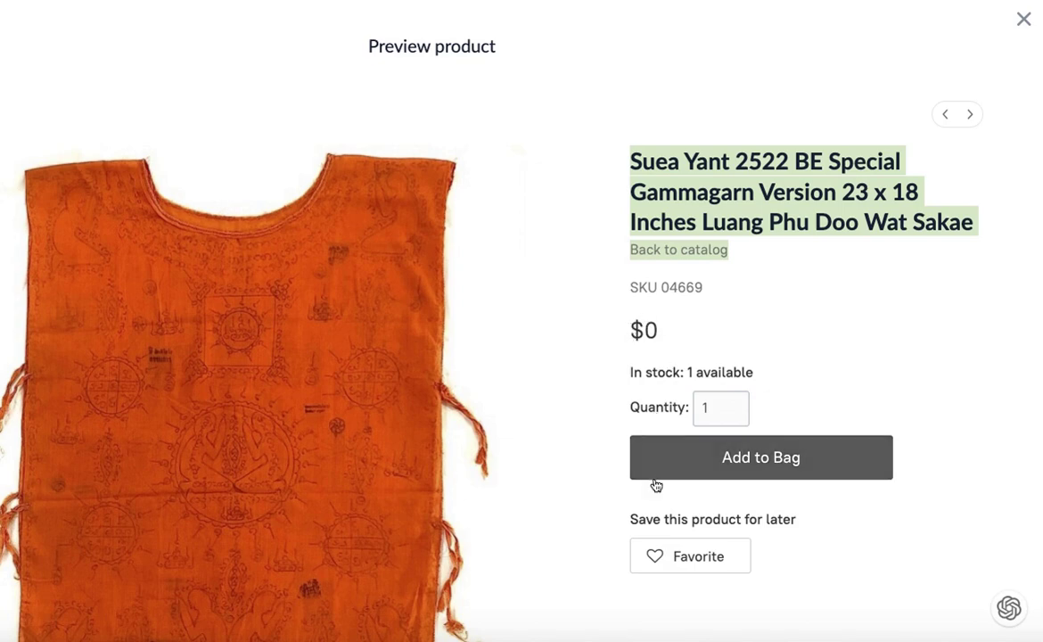
mouse_move(815, 637)
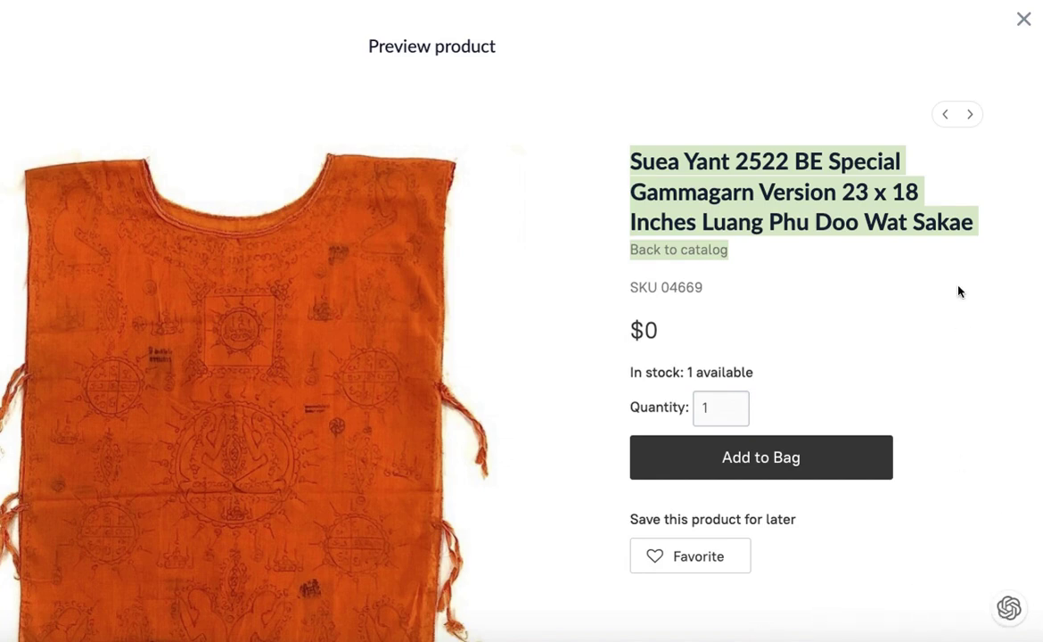
scroll(627, 272, down, 2)
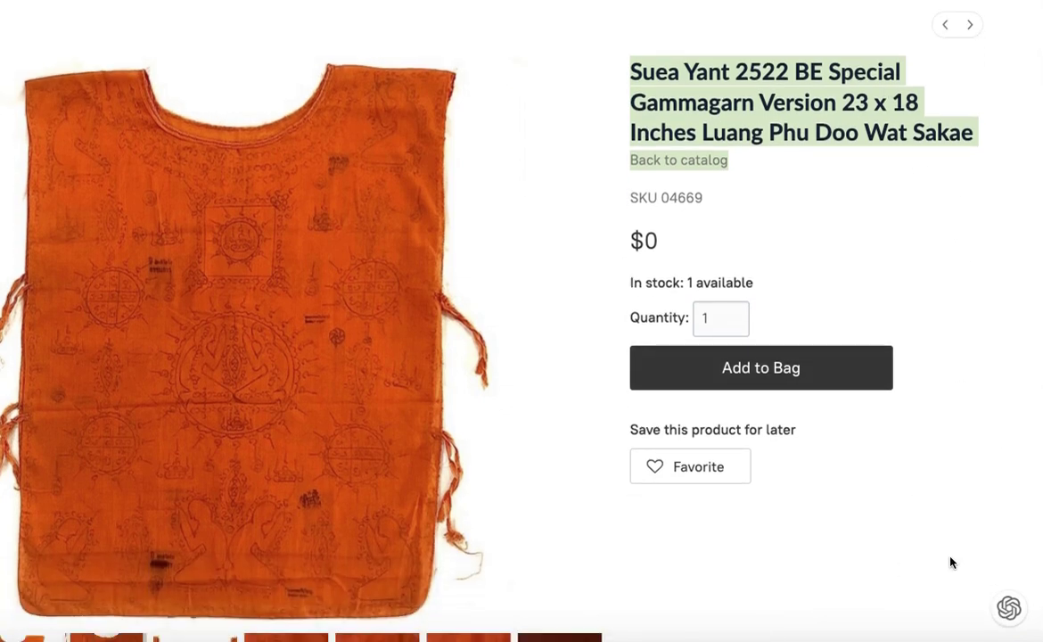
scroll(673, 354, up, 1)
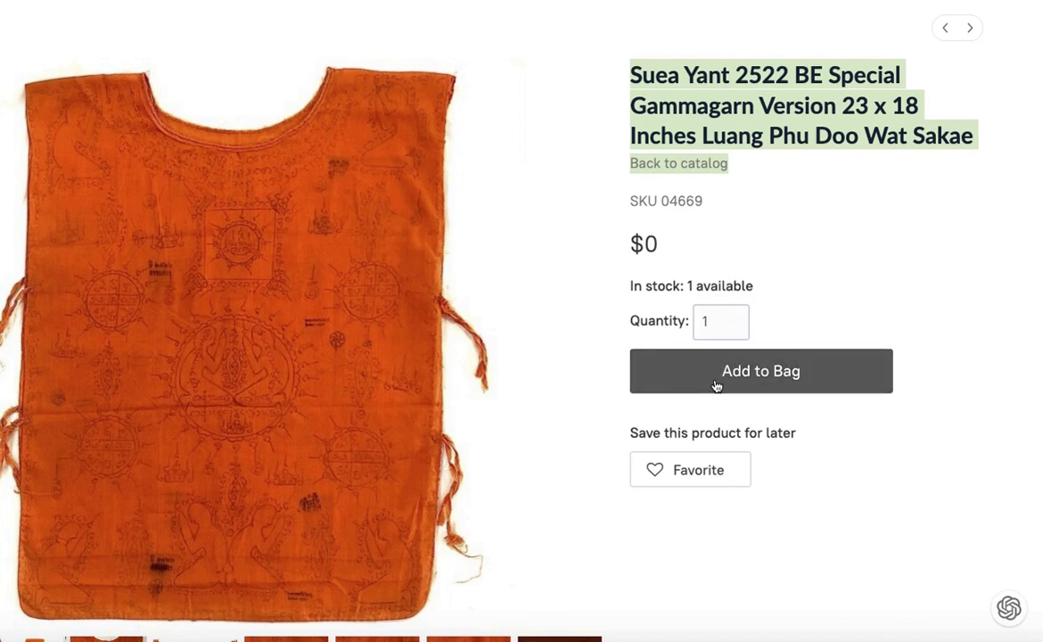
scroll(196, 330, down, 3)
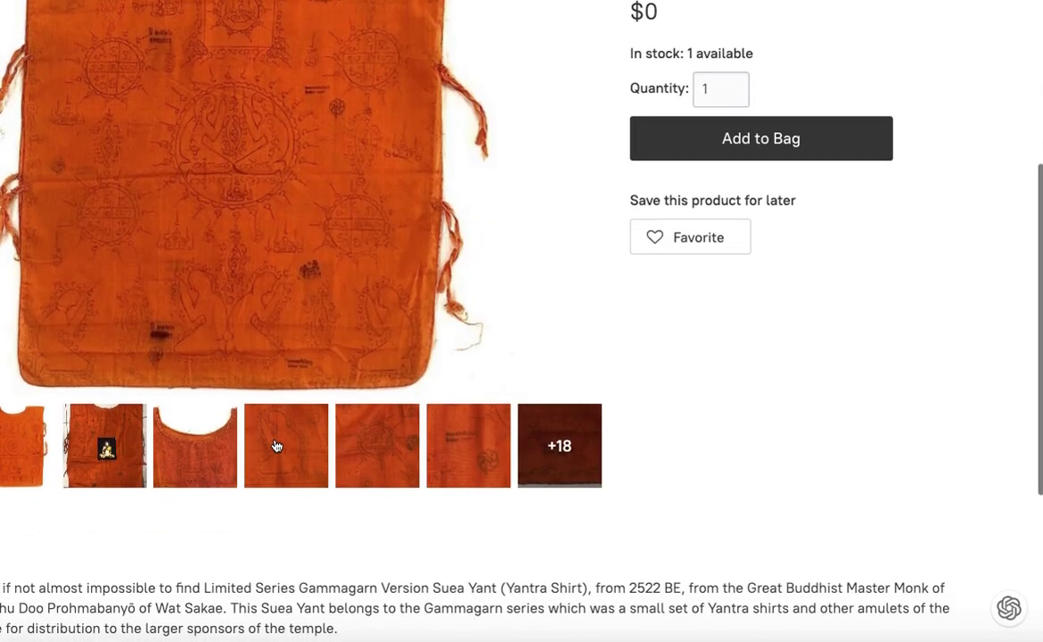
scroll(383, 576, up, 1)
scroll(389, 576, up, 2)
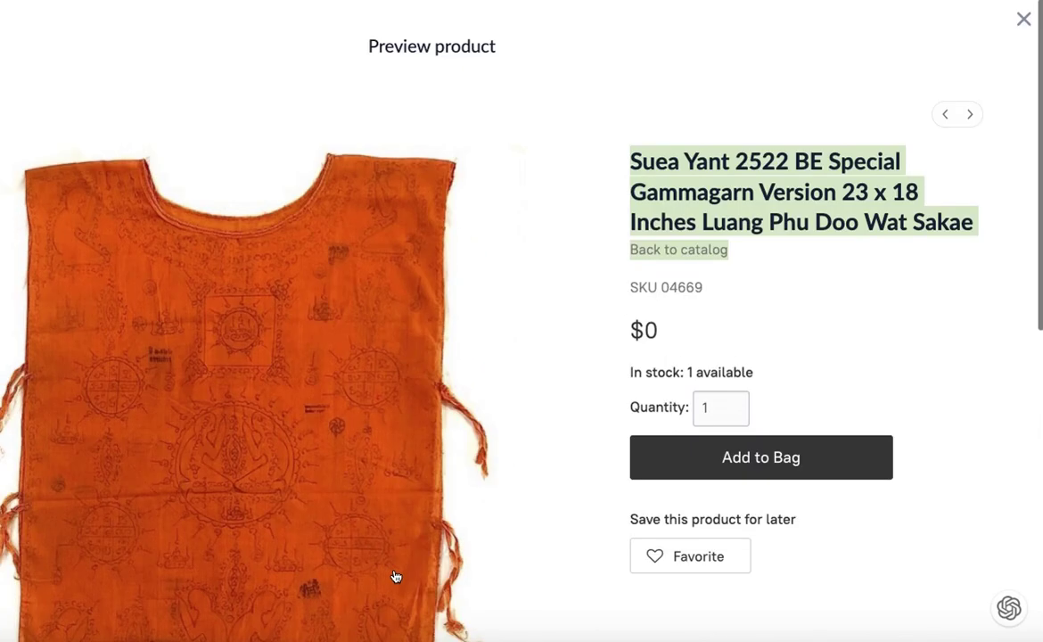
scroll(721, 599, down, 1)
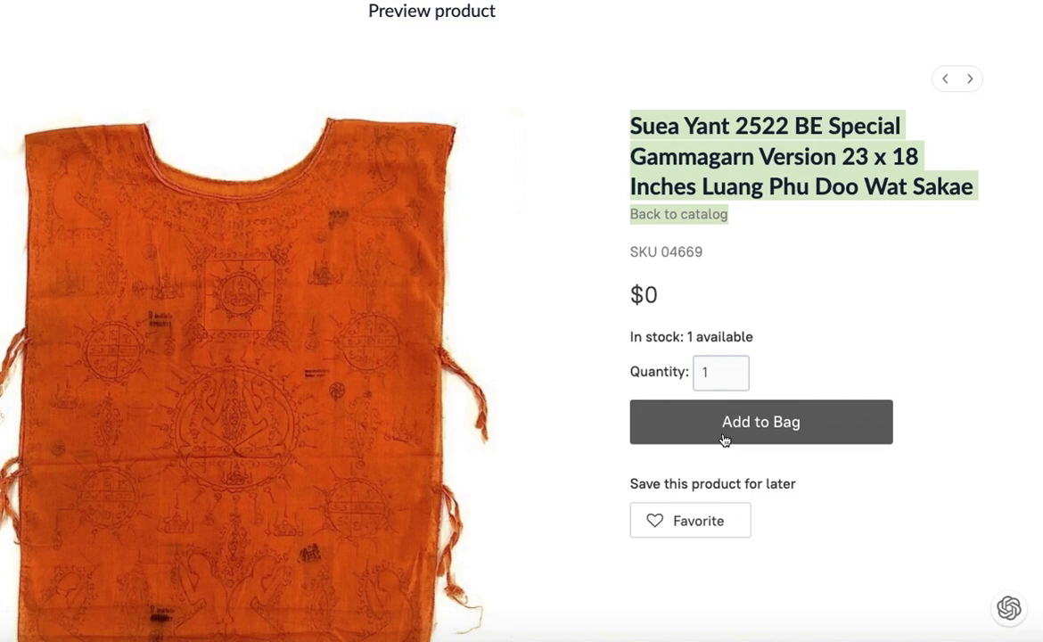
scroll(488, 284, down, 5)
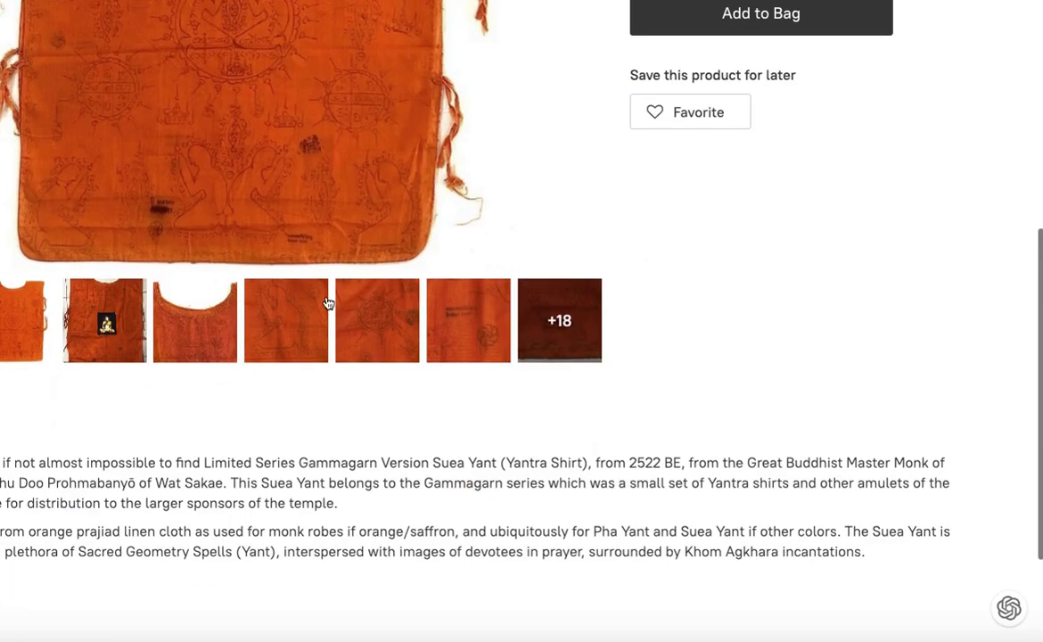
scroll(572, 540, up, 5)
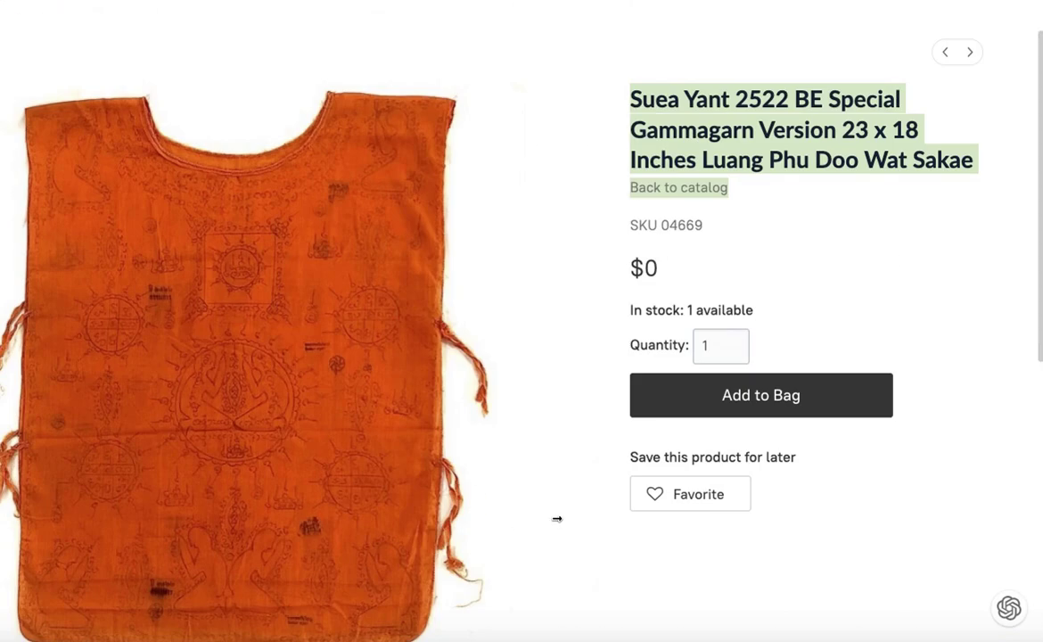
scroll(543, 491, down, 1)
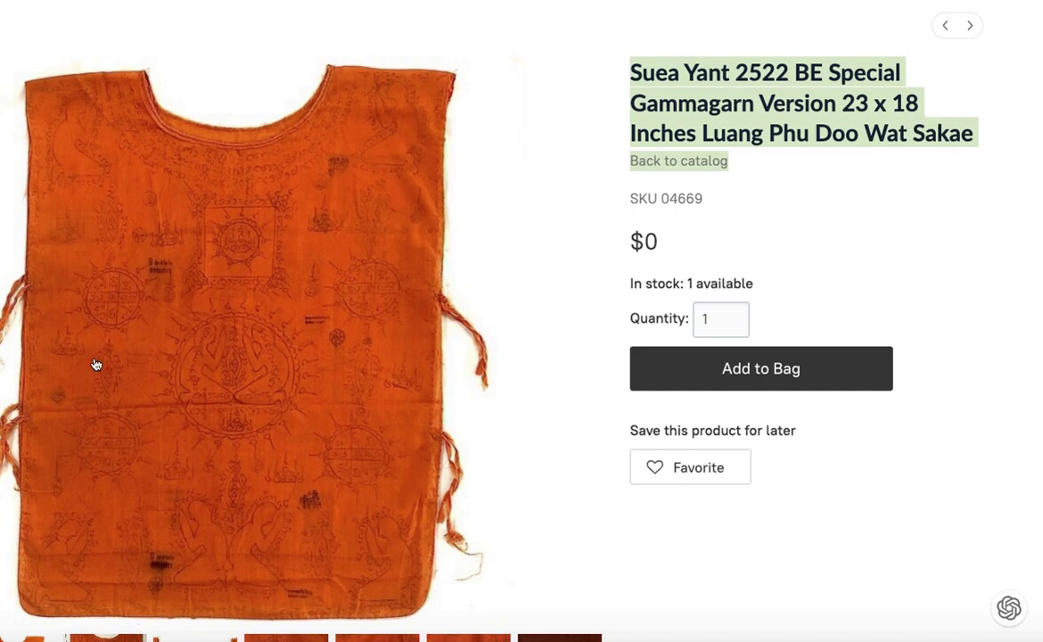
scroll(1011, 53, up, 2)
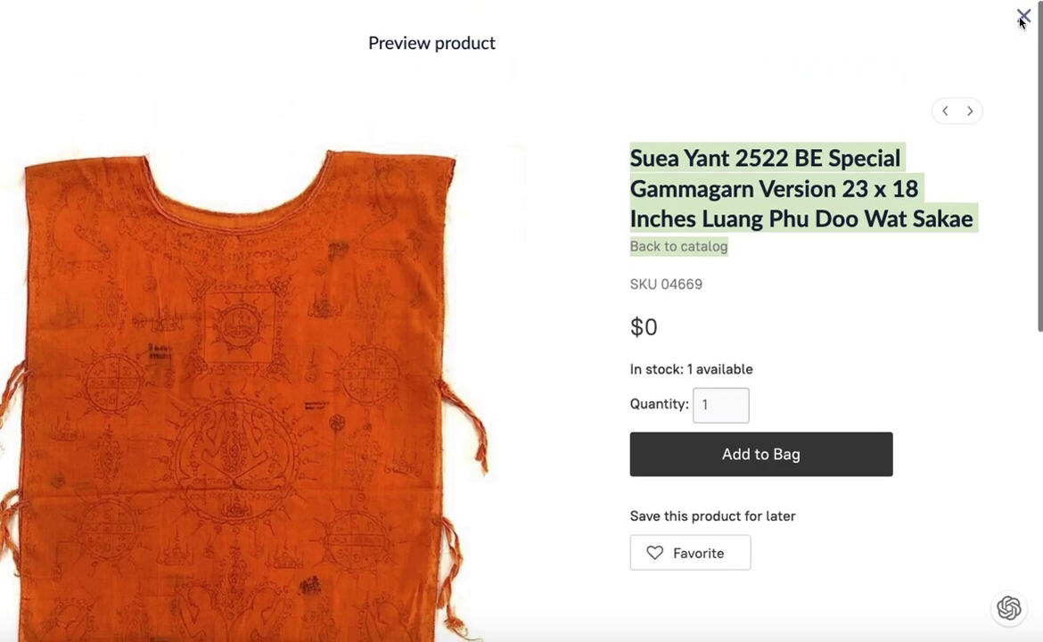
- Close the product preview and look over the gallery, name, SKU, weight and description in the product editor
click(1021, 19)
scroll(723, 470, up, 4)
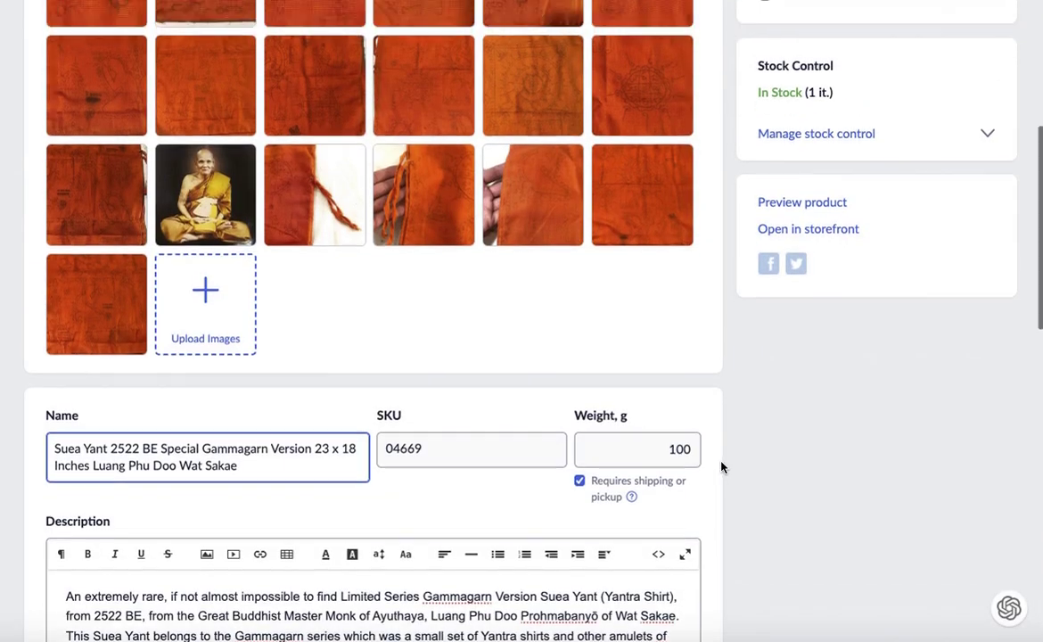
scroll(722, 459, down, 1)
scroll(722, 456, down, 4)
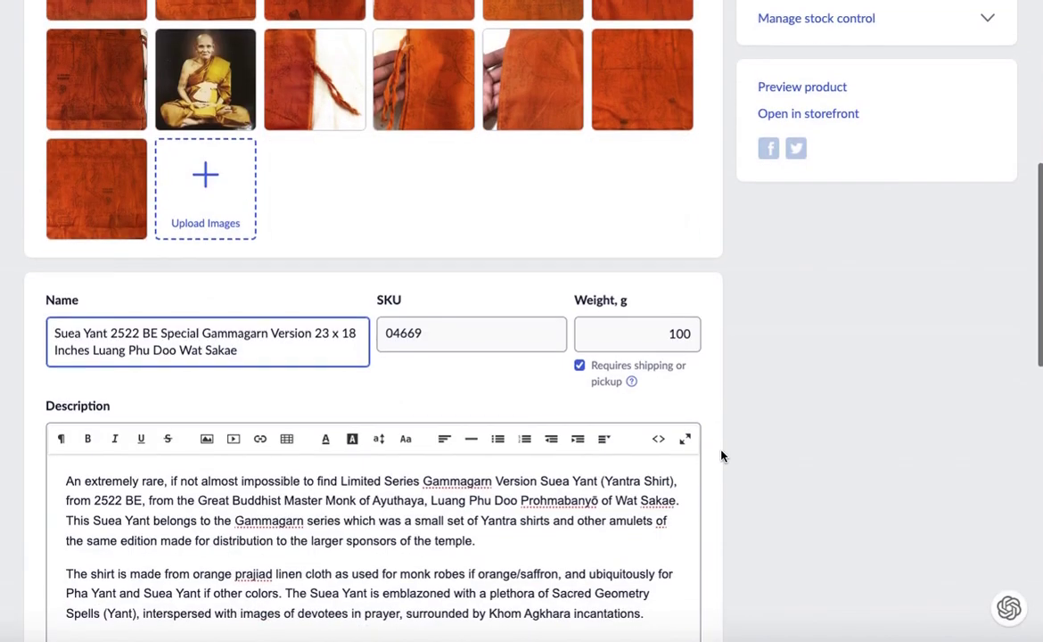
scroll(722, 454, up, 6)
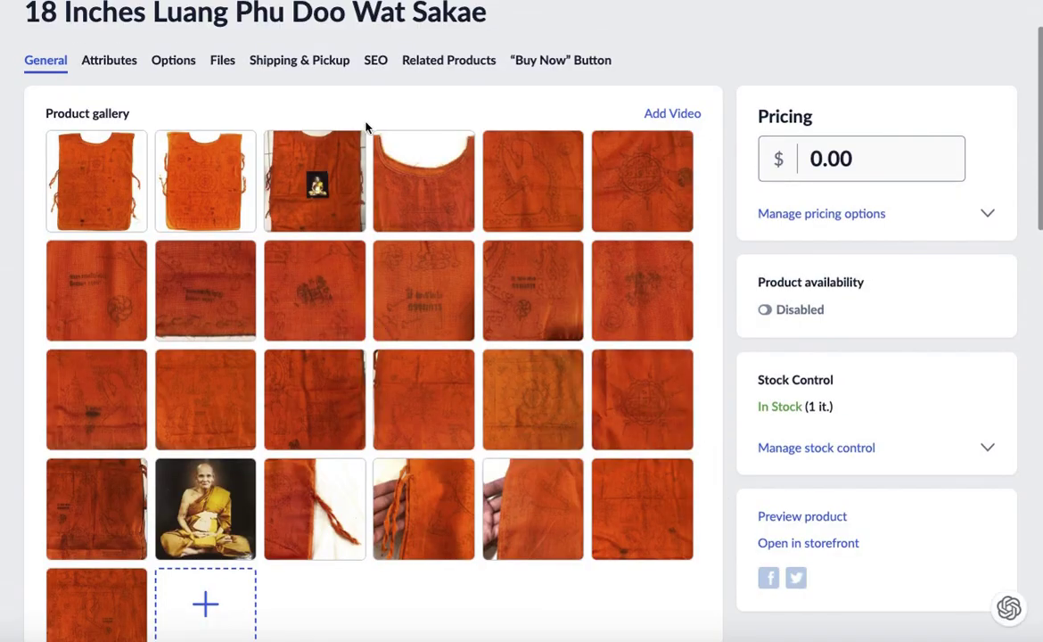
- Open the product's SEO settings, highlight the sample page title and meta description, and clear the selection
click(376, 62)
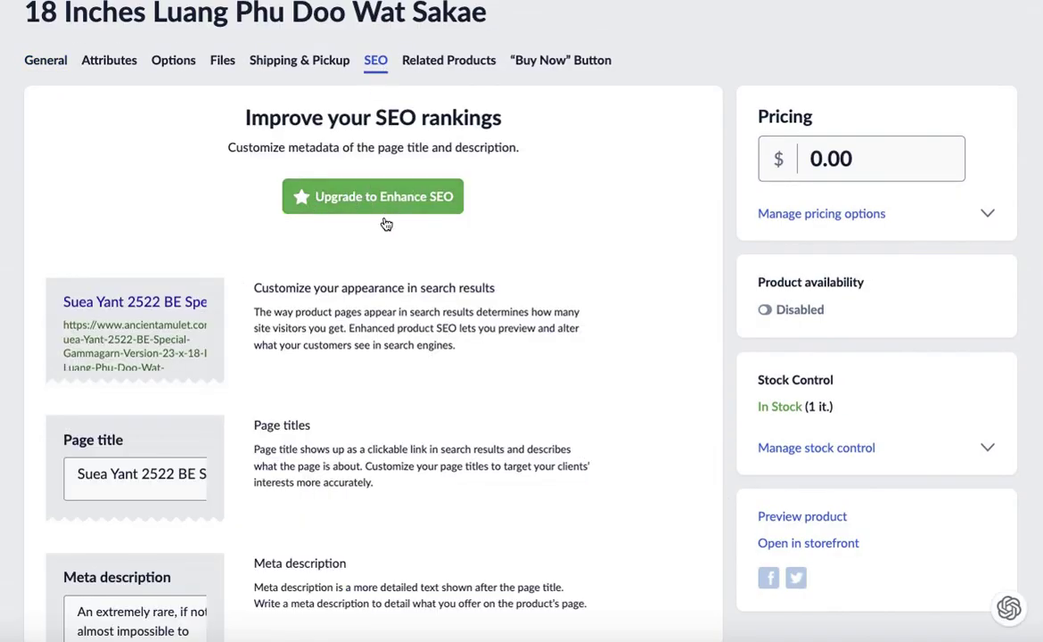
scroll(386, 225, down, 1)
scroll(285, 318, down, 1)
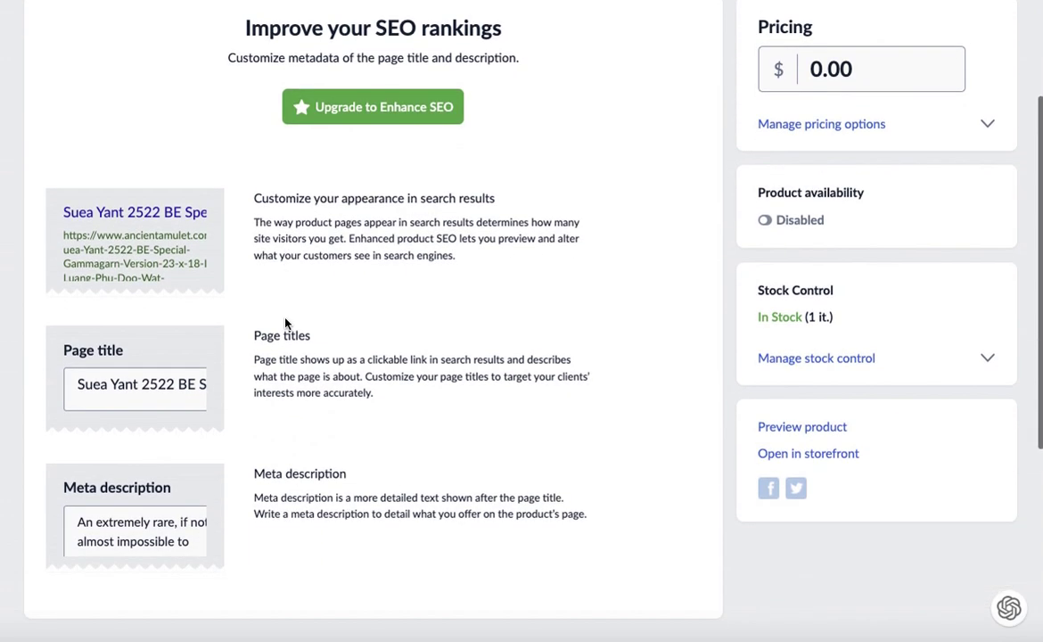
scroll(285, 323, down, 1)
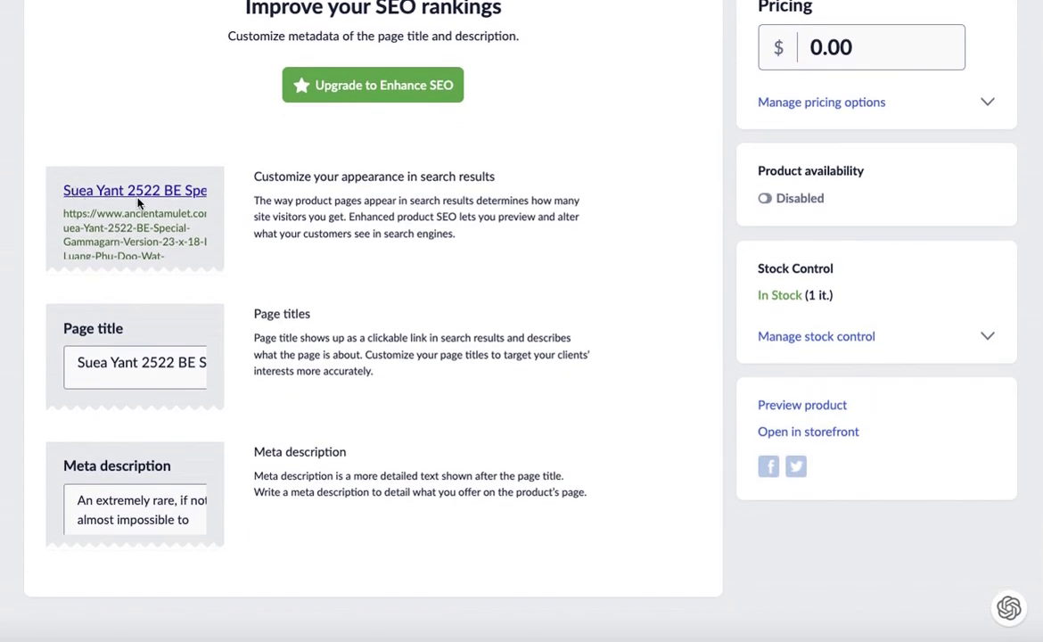
click(79, 362)
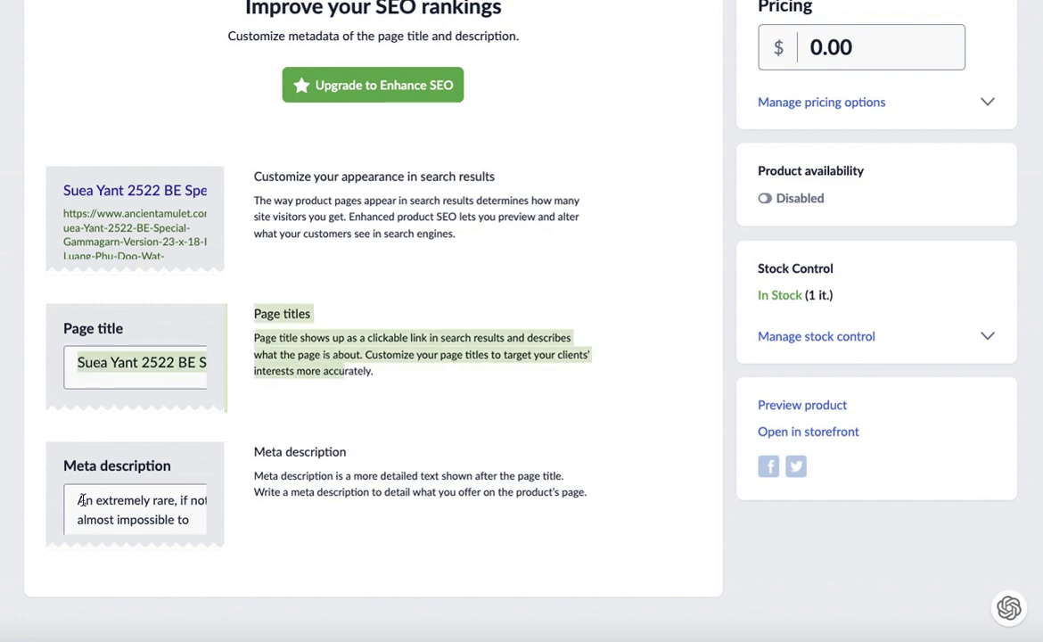
drag(78, 500, 195, 524)
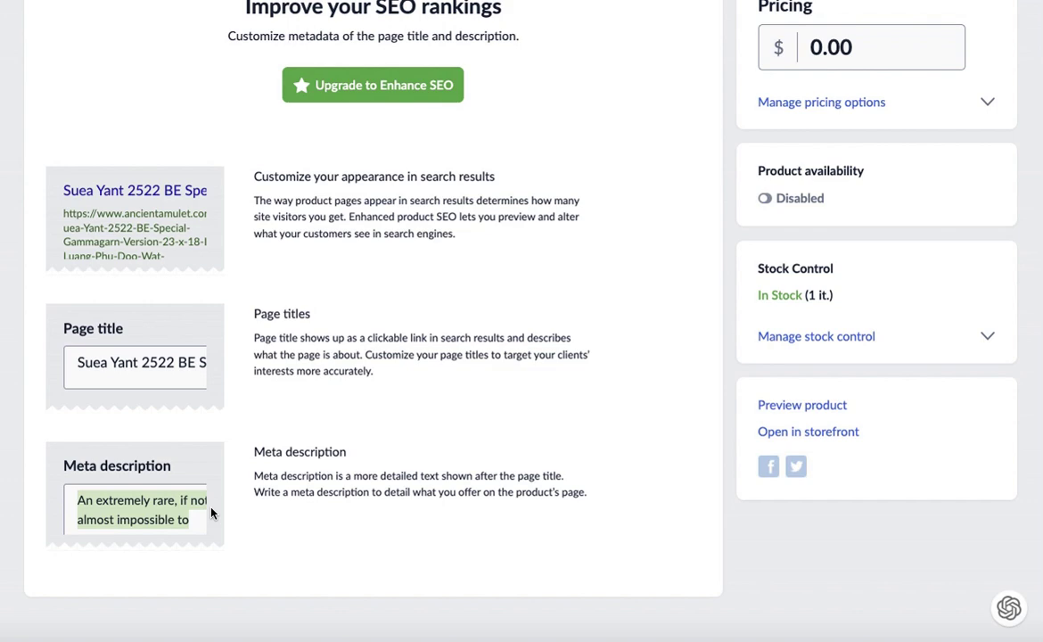
drag(77, 364, 288, 368)
drag(72, 498, 158, 520)
click(385, 526)
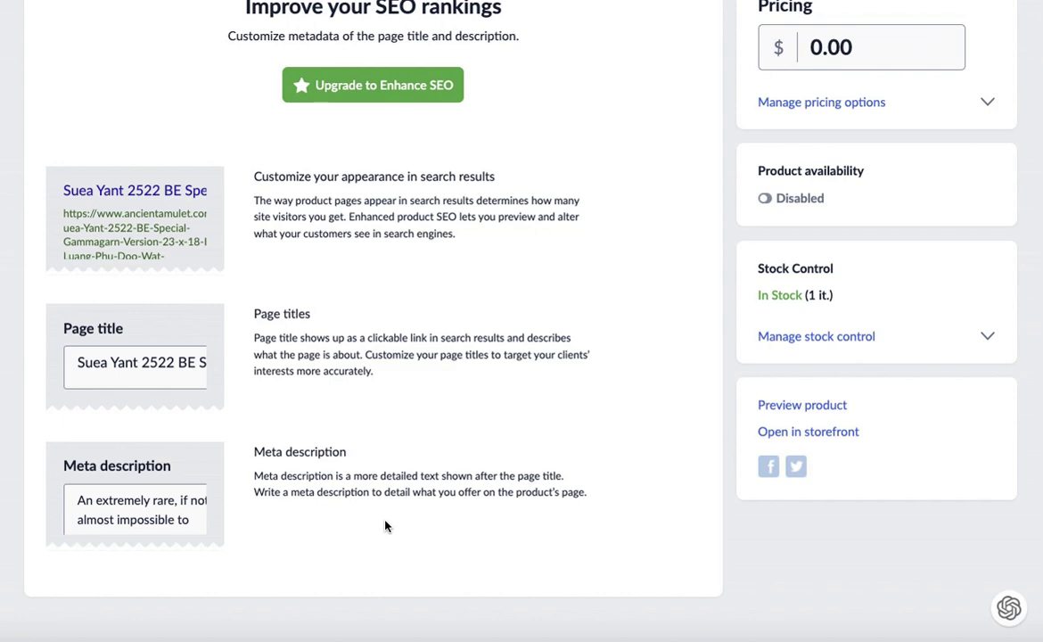
- Examine the SEO page again from the search result sample to the meta description, highlighting the page title from "2522 BE"
scroll(439, 448, up, 3)
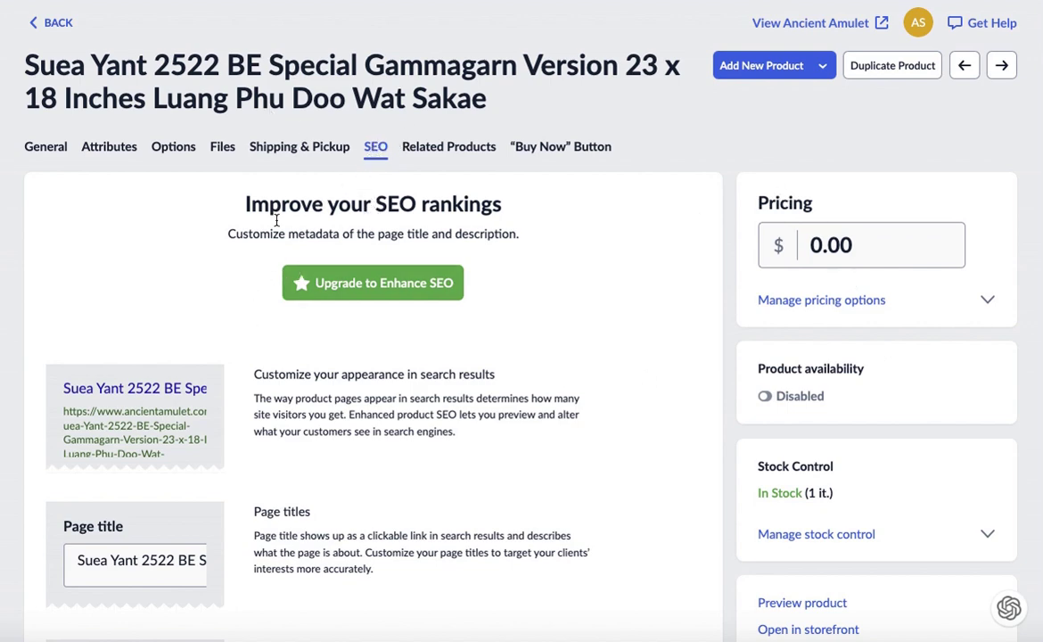
scroll(255, 362, down, 1)
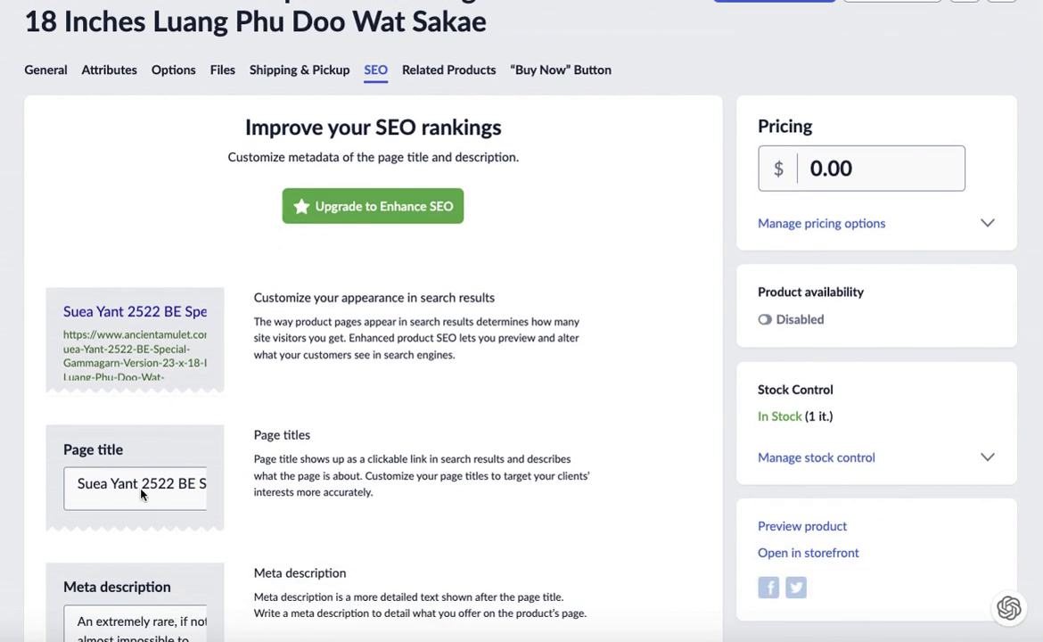
drag(140, 484, 296, 458)
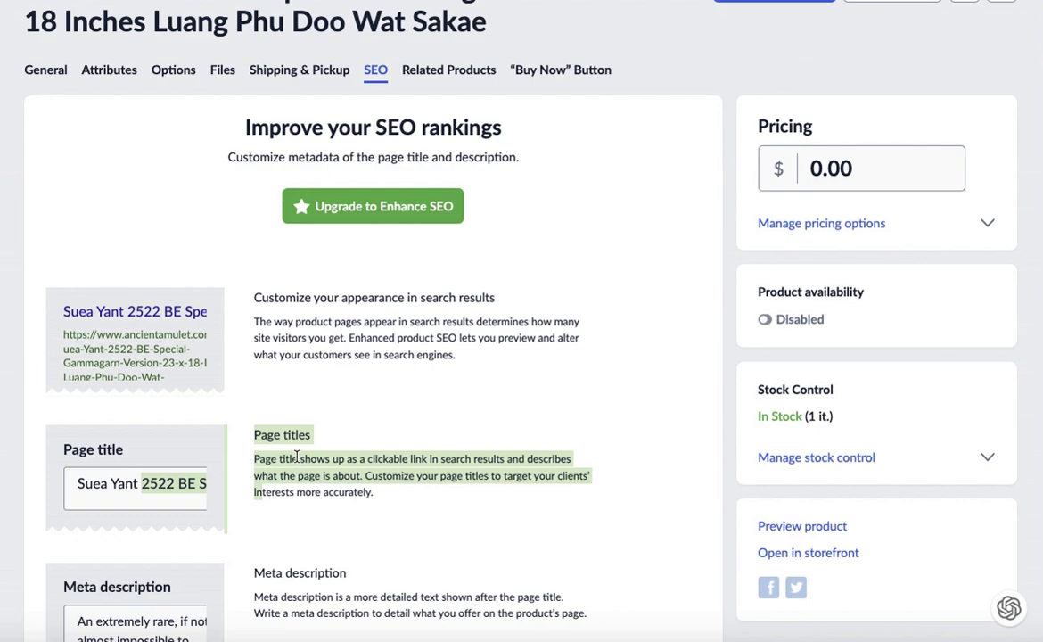
scroll(468, 351, up, 1)
scroll(509, 385, up, 2)
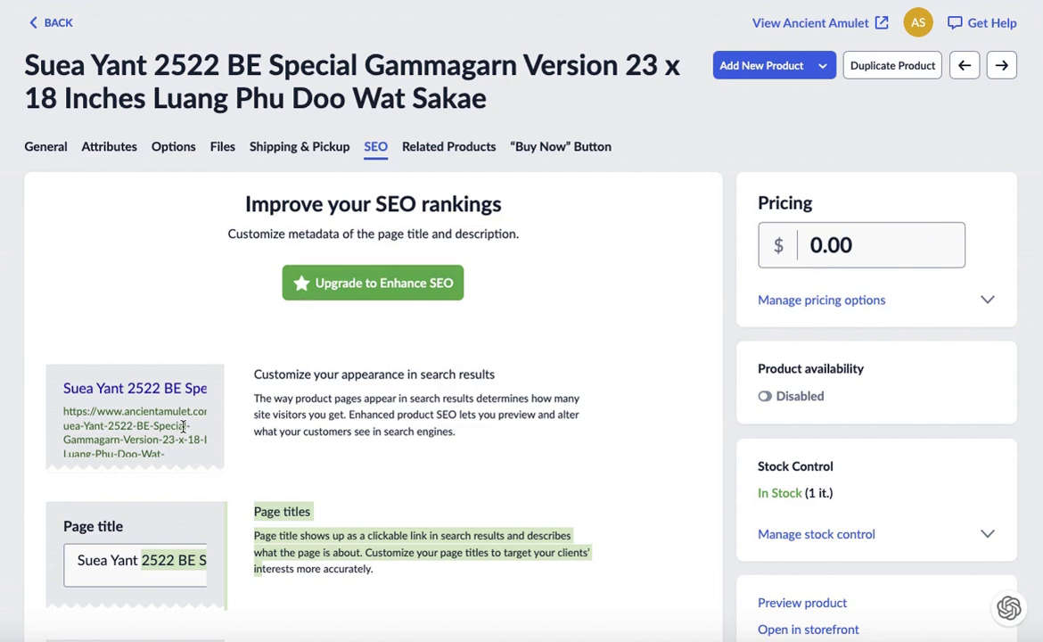
scroll(183, 426, down, 1)
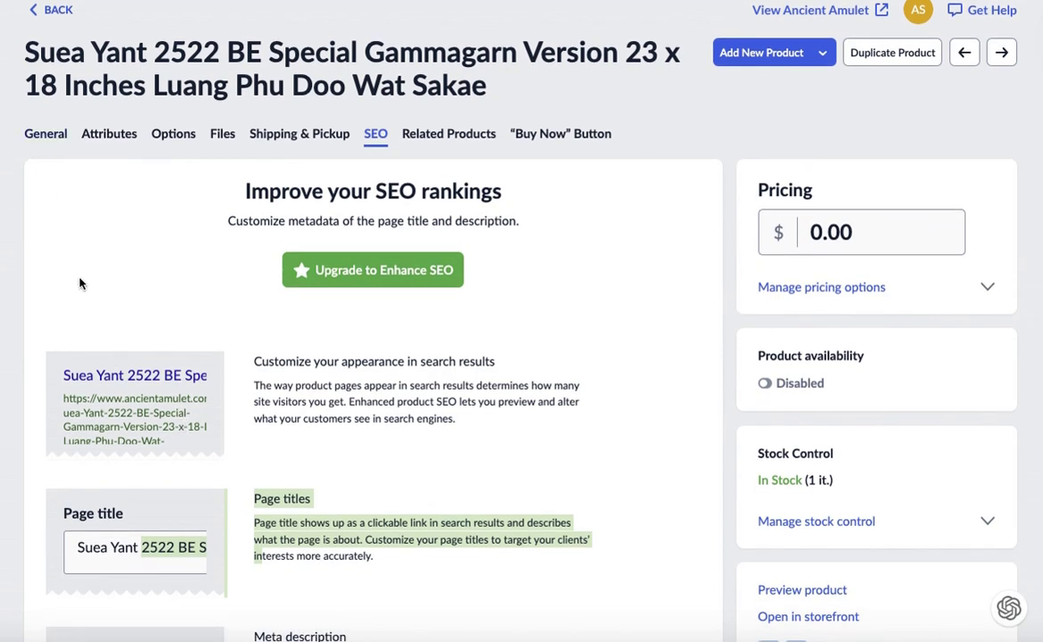
scroll(142, 383, down, 3)
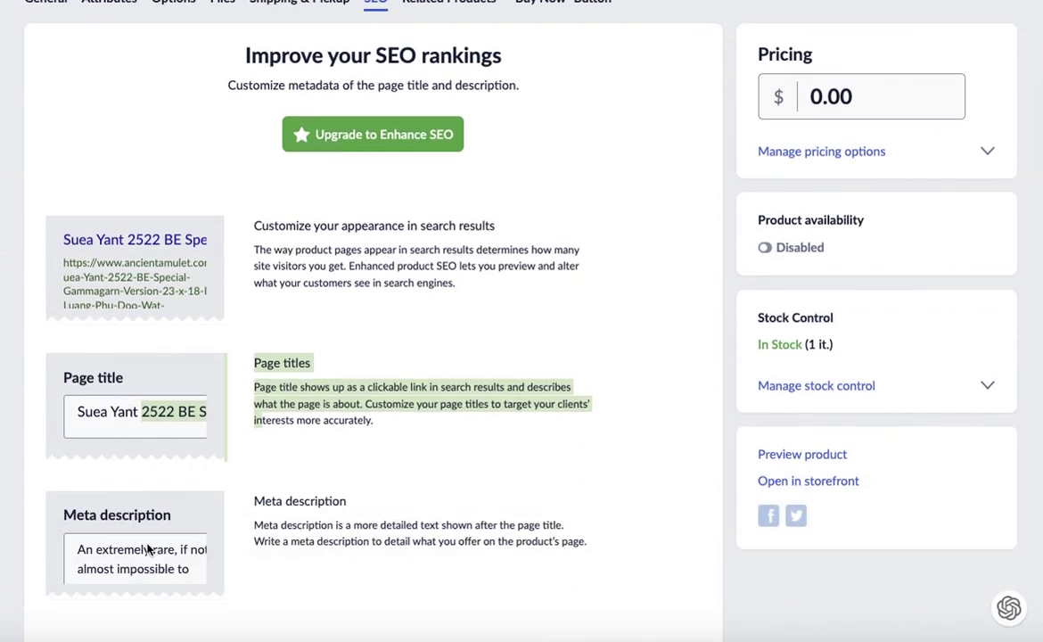
scroll(139, 500, up, 3)
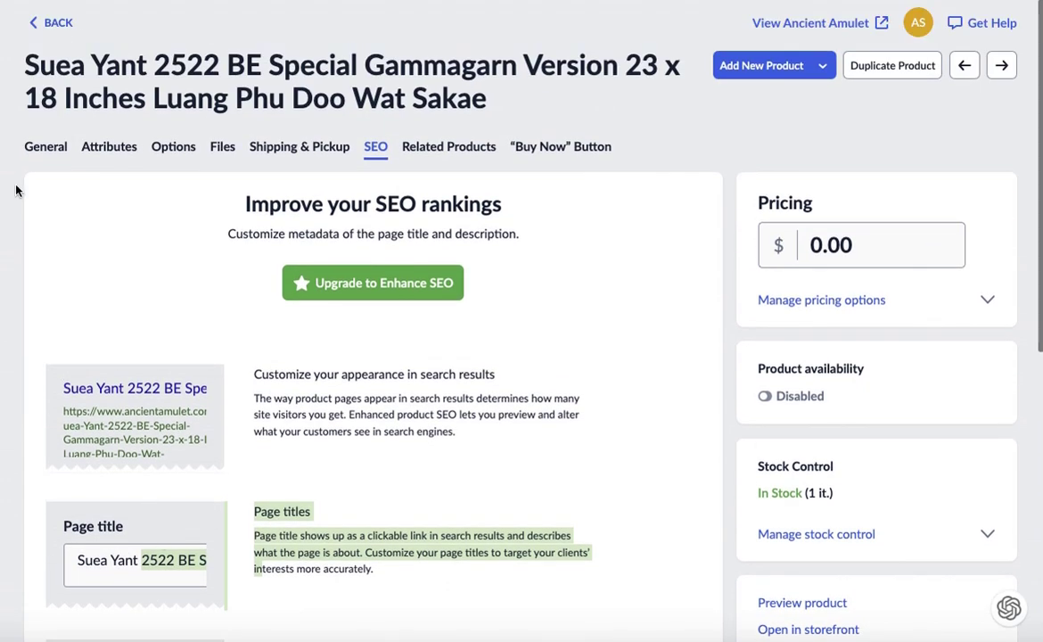
- Return to the product's general settings and look over its gallery, pricing, availability and stock sections
click(44, 142)
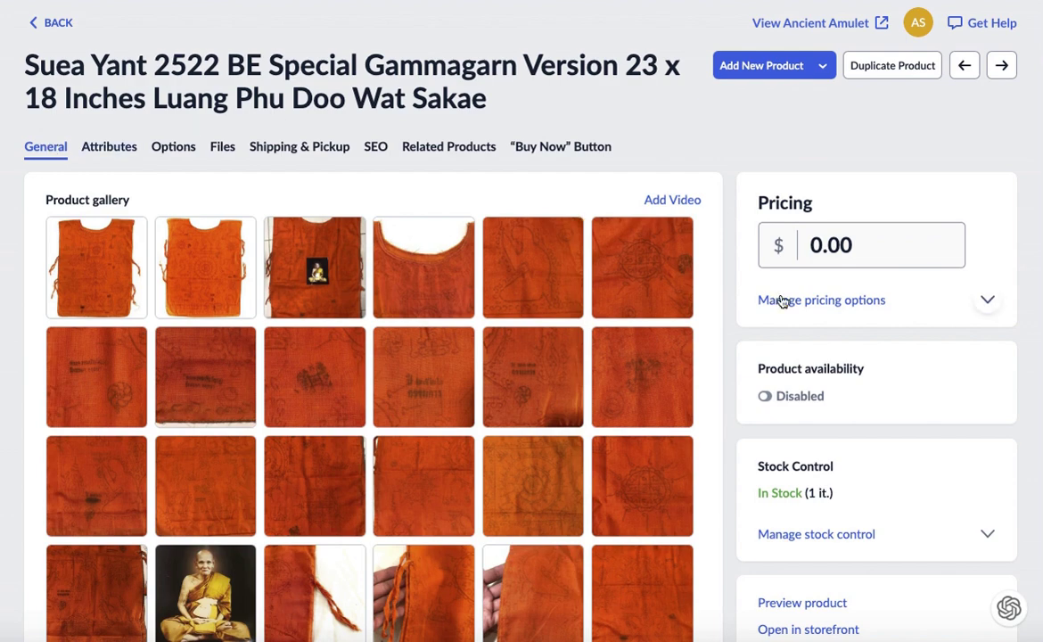
scroll(779, 332, down, 2)
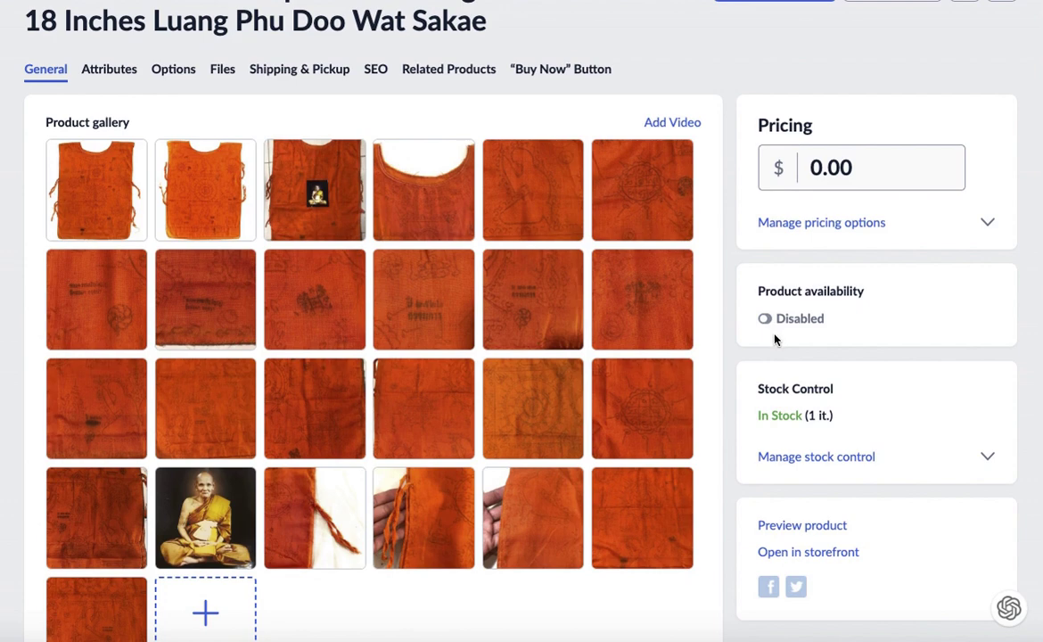
scroll(773, 342, down, 5)
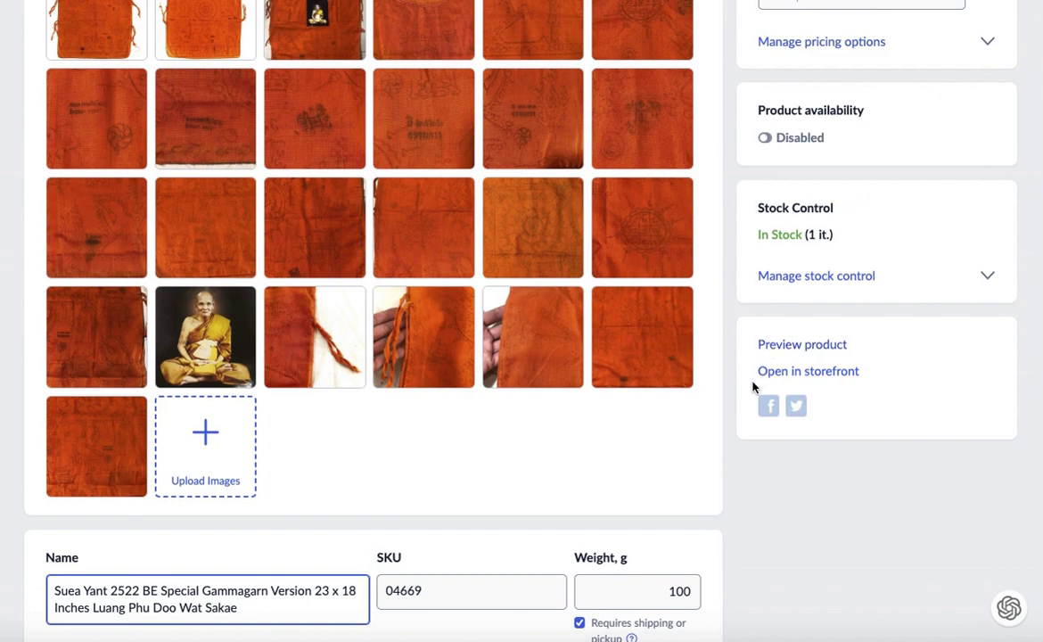
- Look over the product's general settings from the gallery and stock control to the name, SKU, weight and description
scroll(749, 390, down, 4)
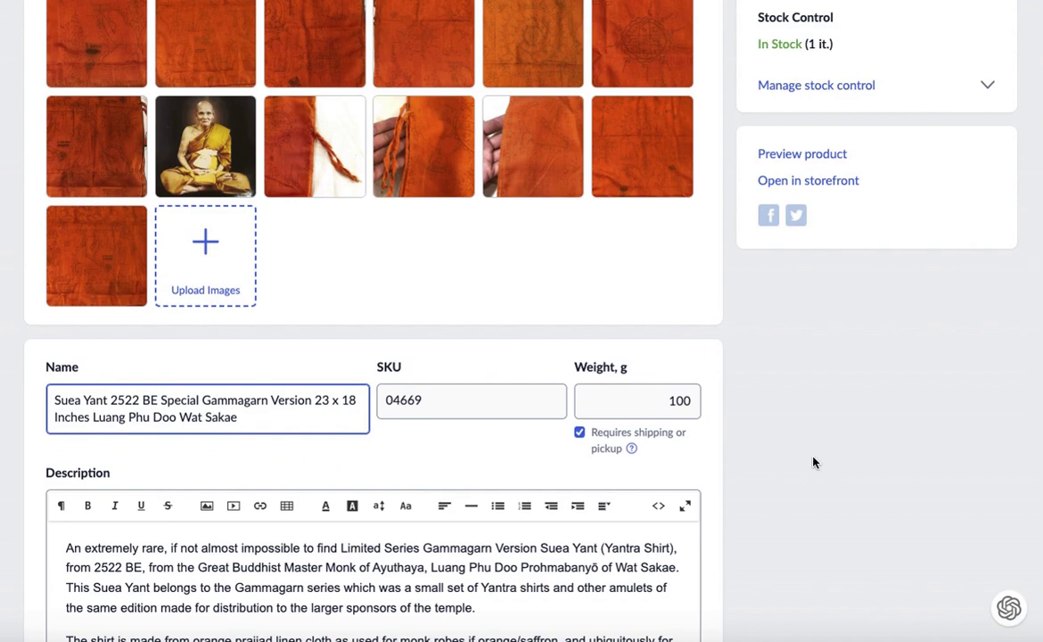
scroll(811, 461, down, 2)
scroll(810, 461, up, 5)
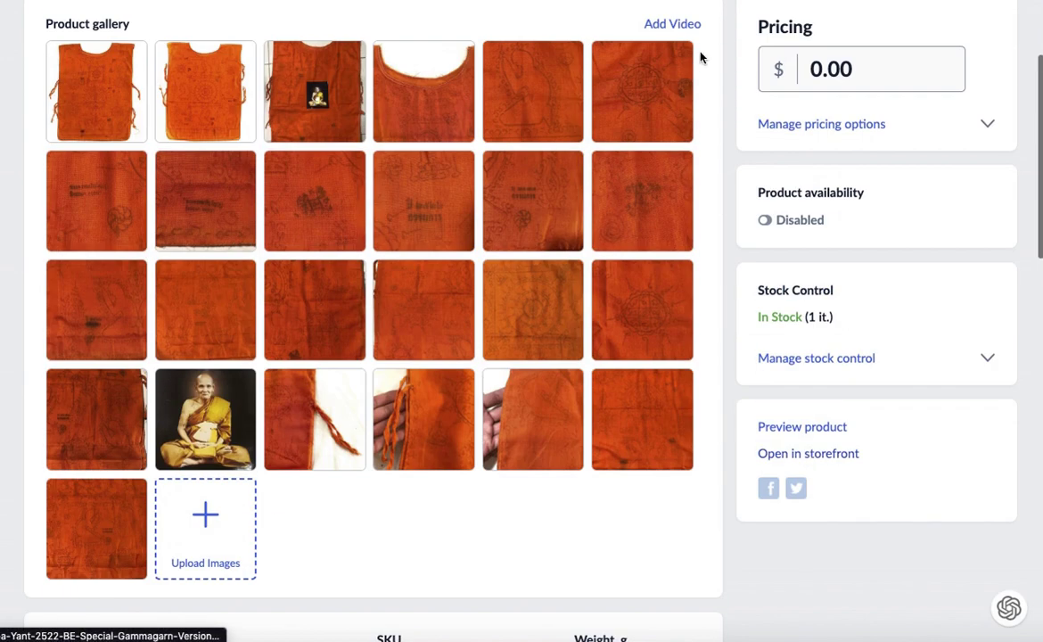
mouse_move(668, 29)
scroll(669, 30, up, 3)
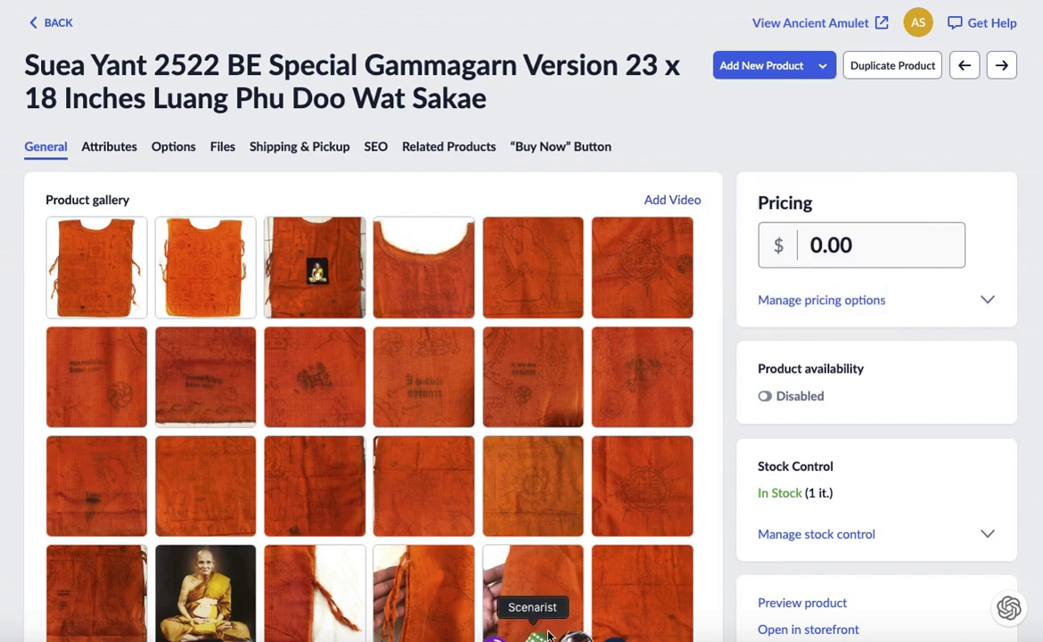
- Review the product's attributes, options, shipping and pickup, and related products settings
click(96, 147)
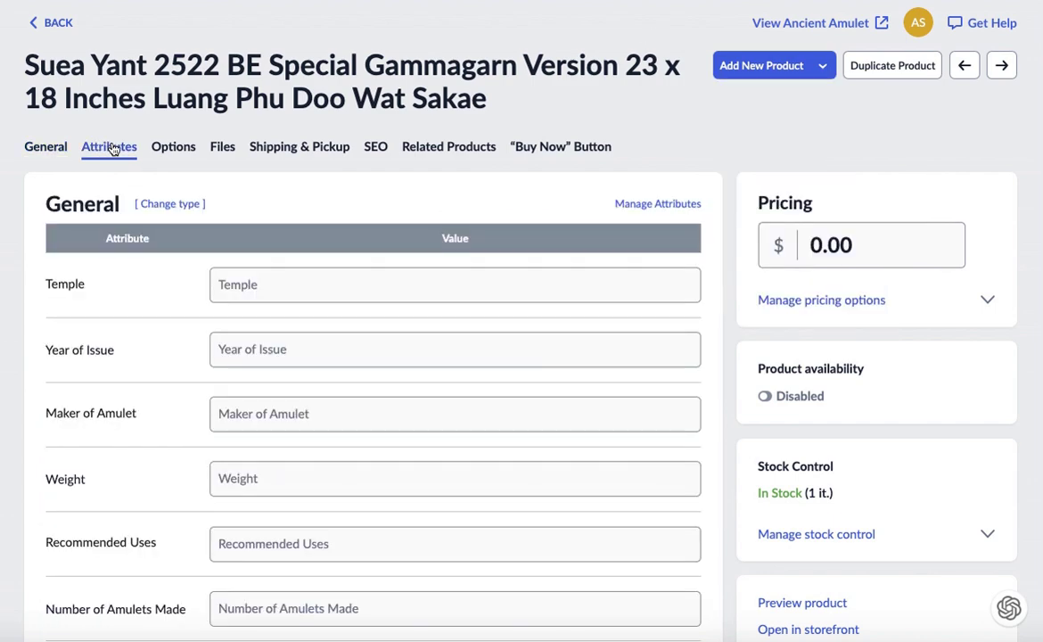
click(169, 149)
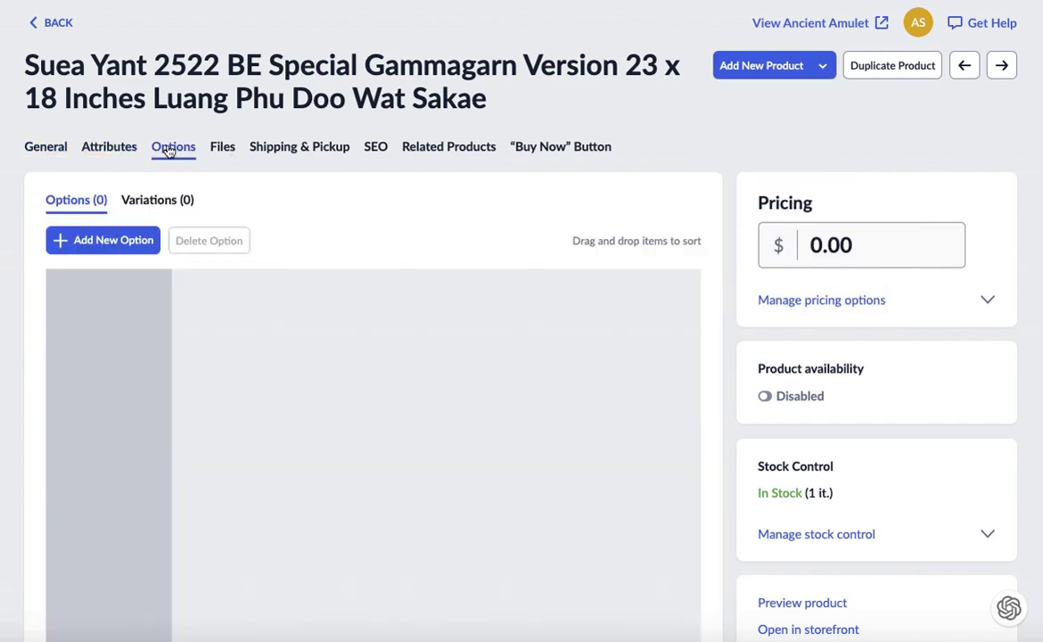
click(242, 147)
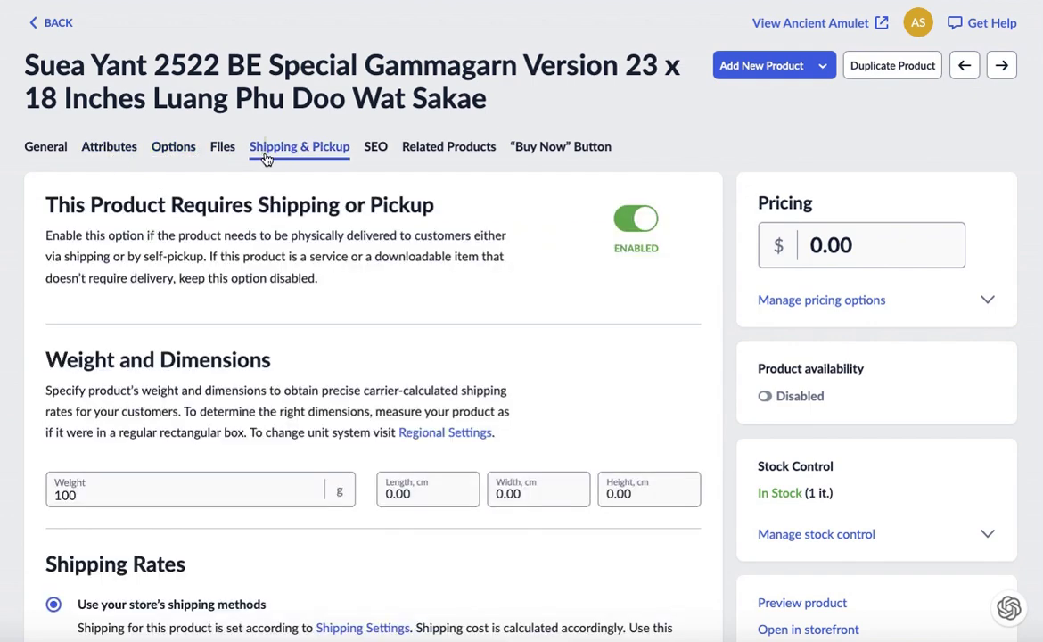
click(442, 149)
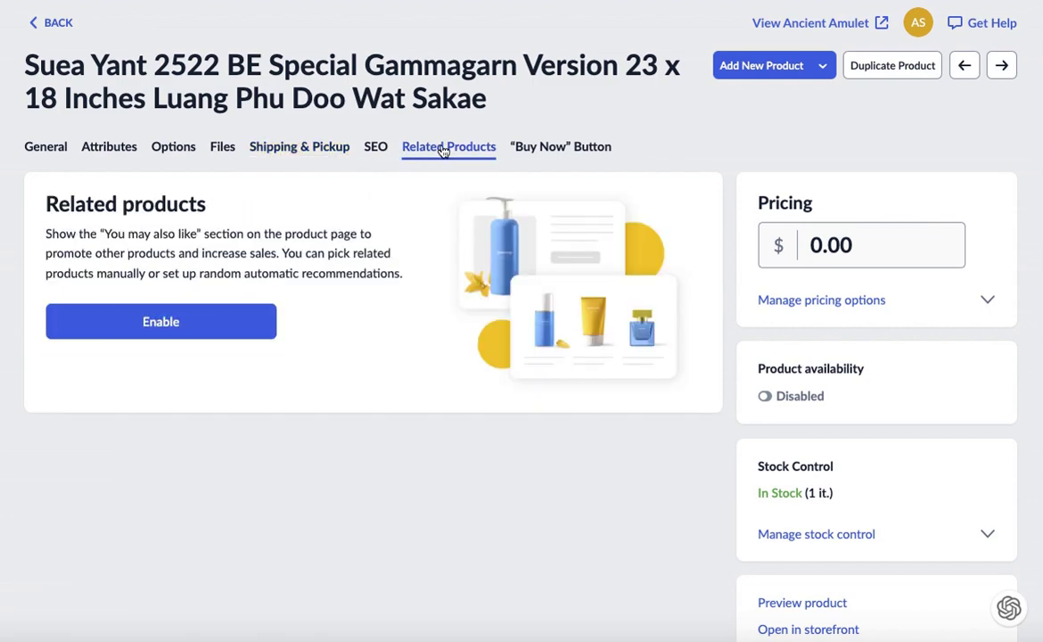
- Go back to the product's general settings and look through the gallery images and the sections beside them
click(39, 146)
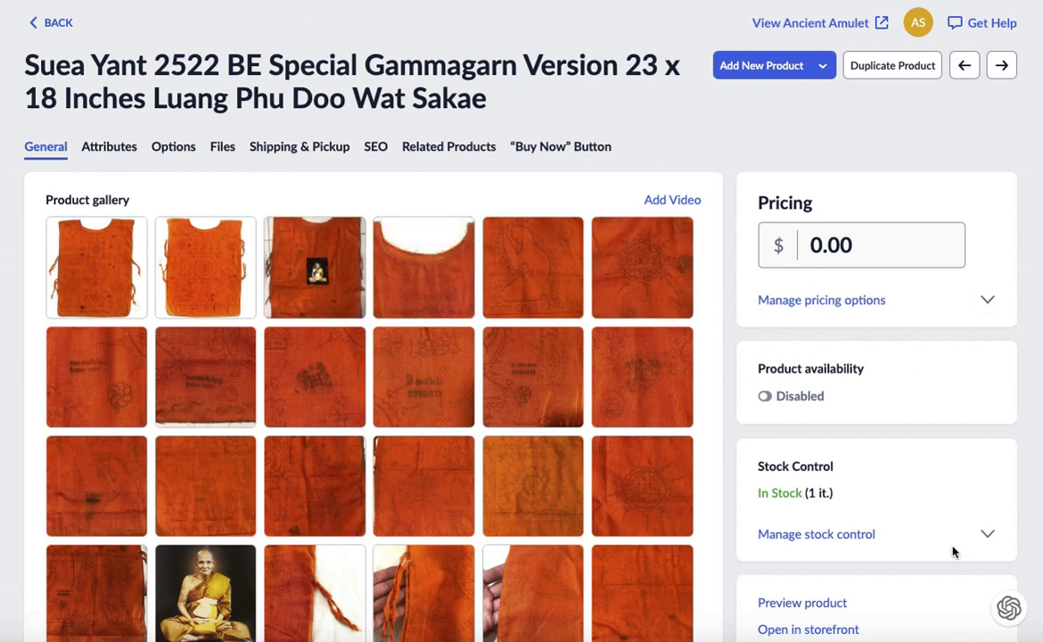
scroll(952, 545, down, 3)
scroll(952, 544, up, 1)
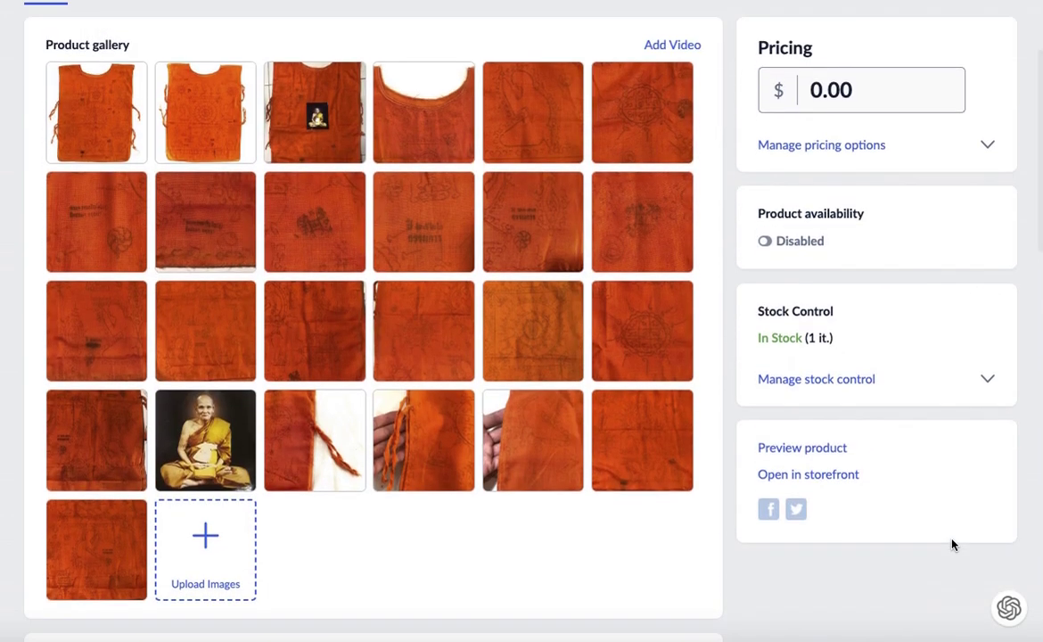
scroll(950, 542, up, 2)
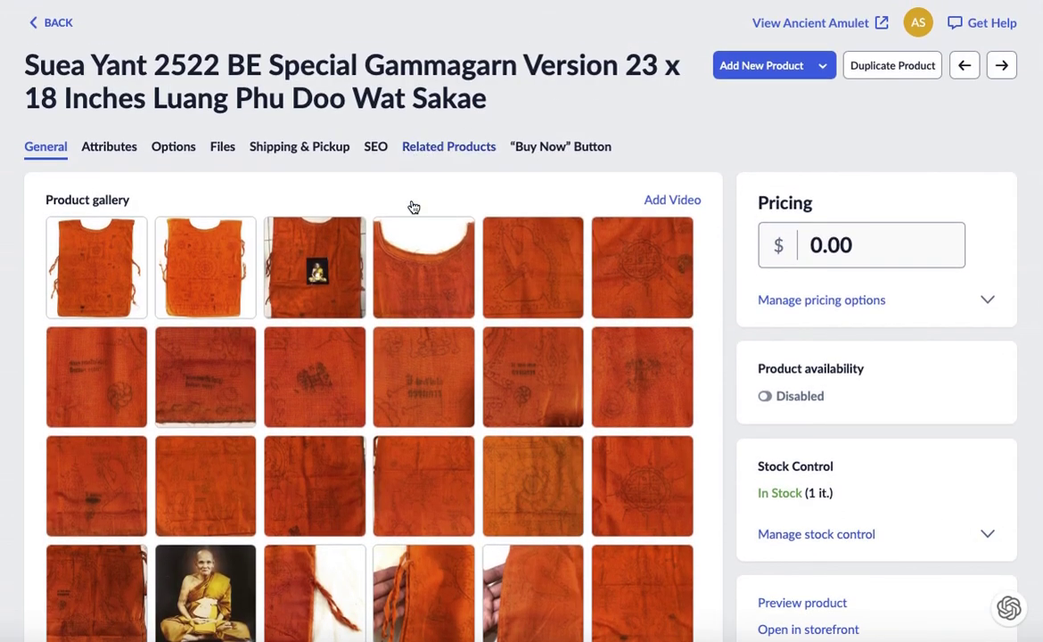
scroll(830, 338, down, 3)
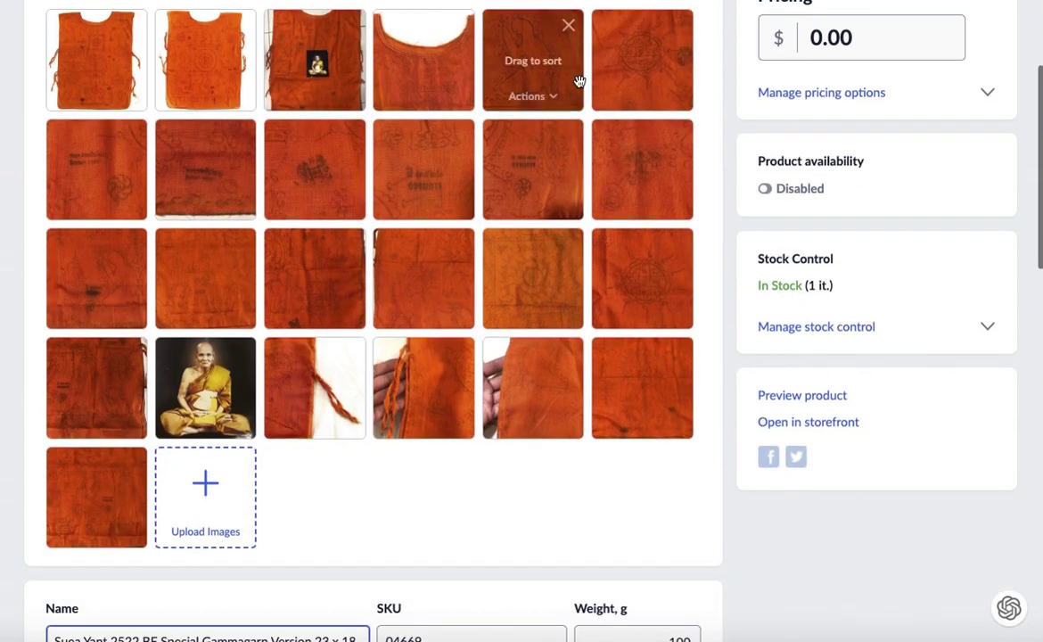
scroll(209, 65, up, 3)
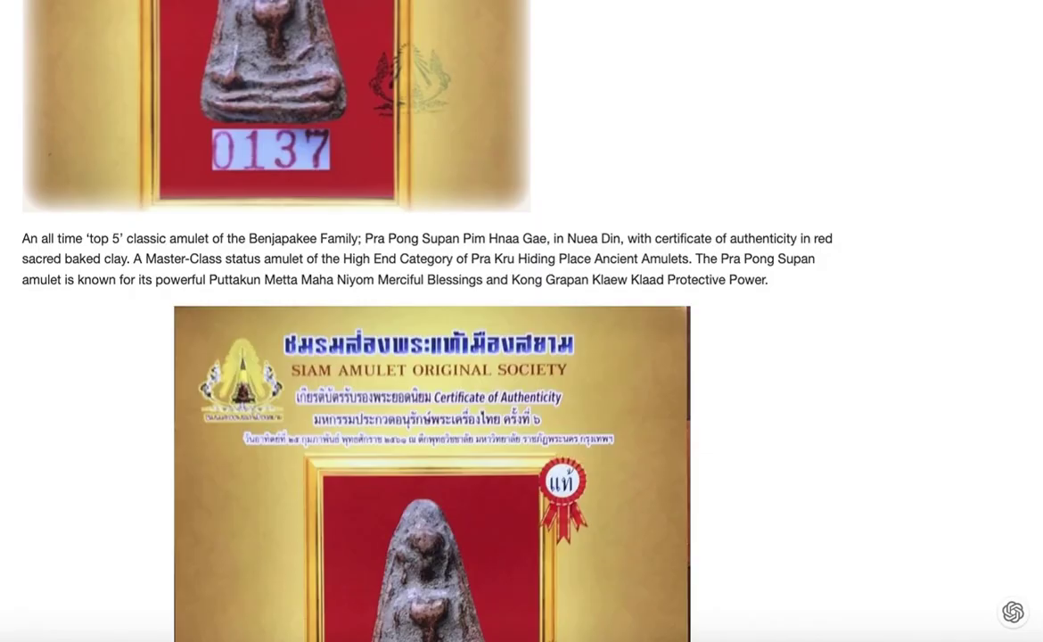
- Switch to the Ancient Amulet website and open the store's All Amulets category
scroll(332, 316, up, 5)
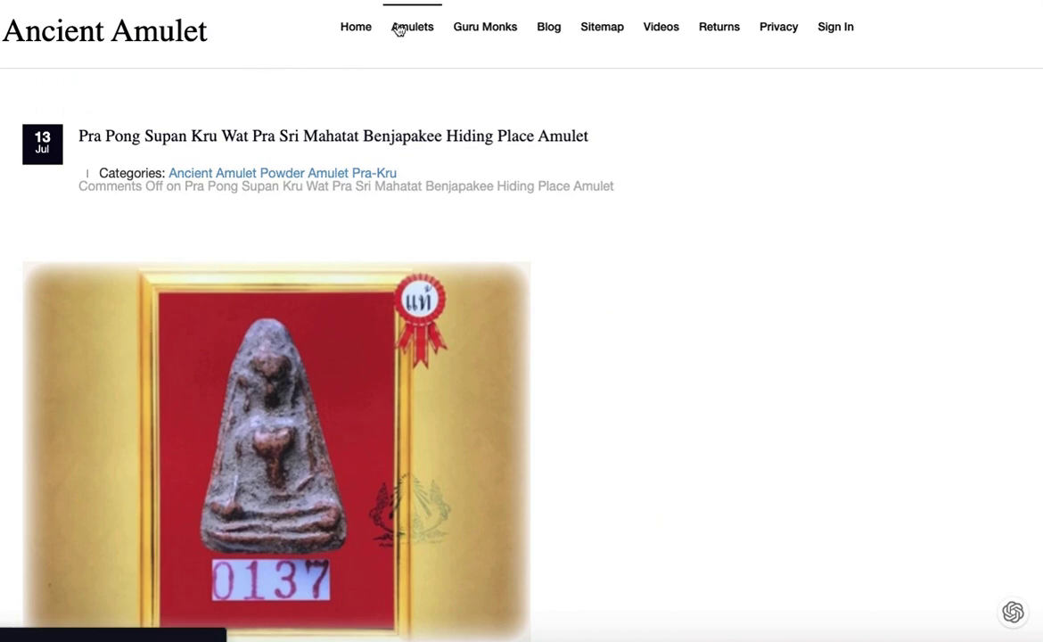
click(398, 29)
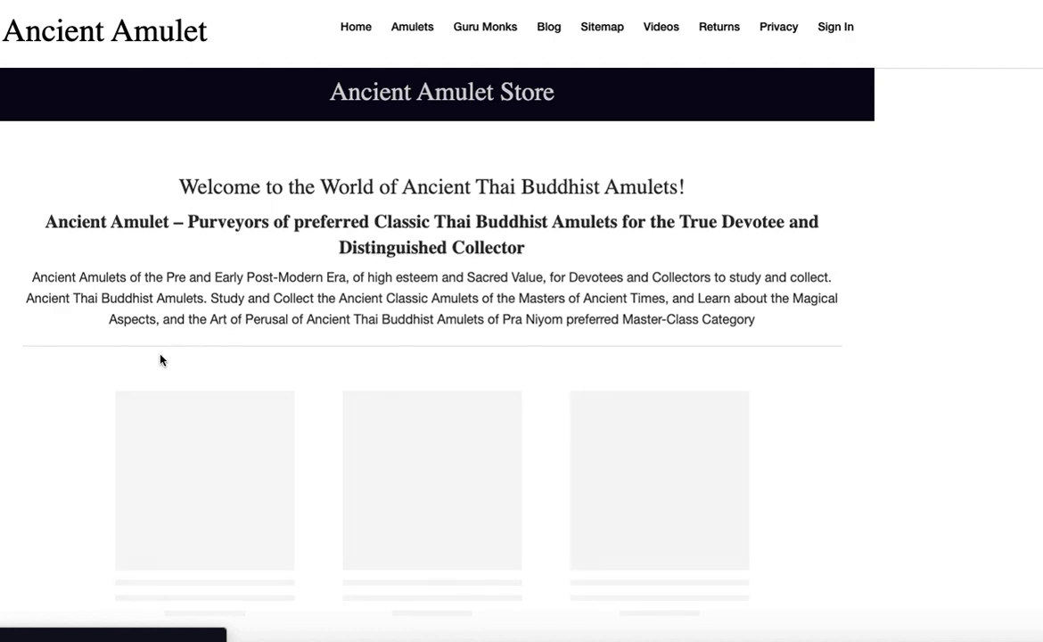
scroll(98, 432, down, 1)
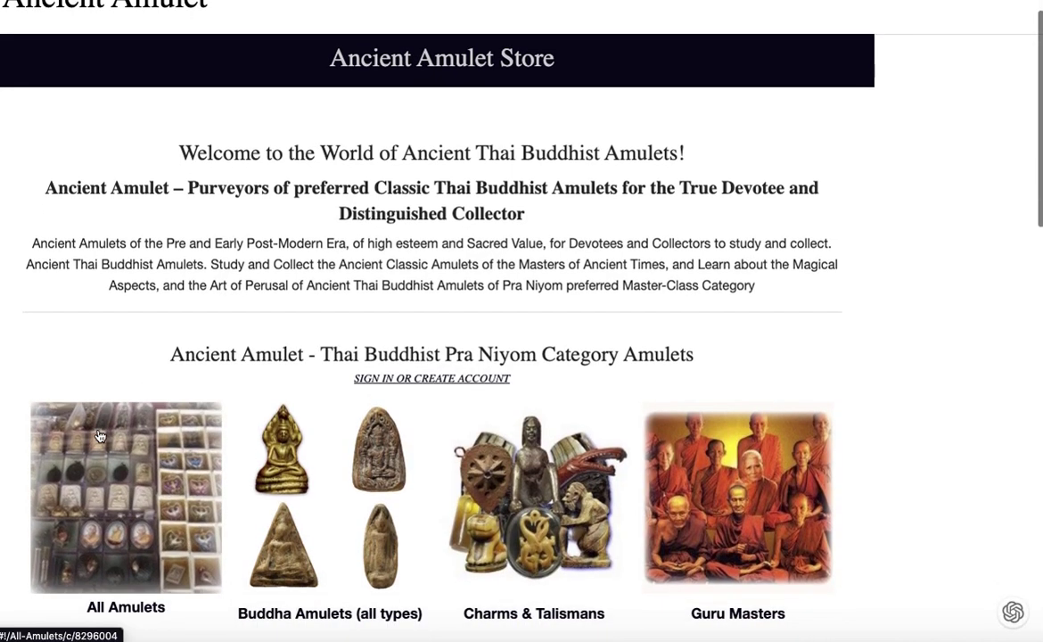
click(109, 462)
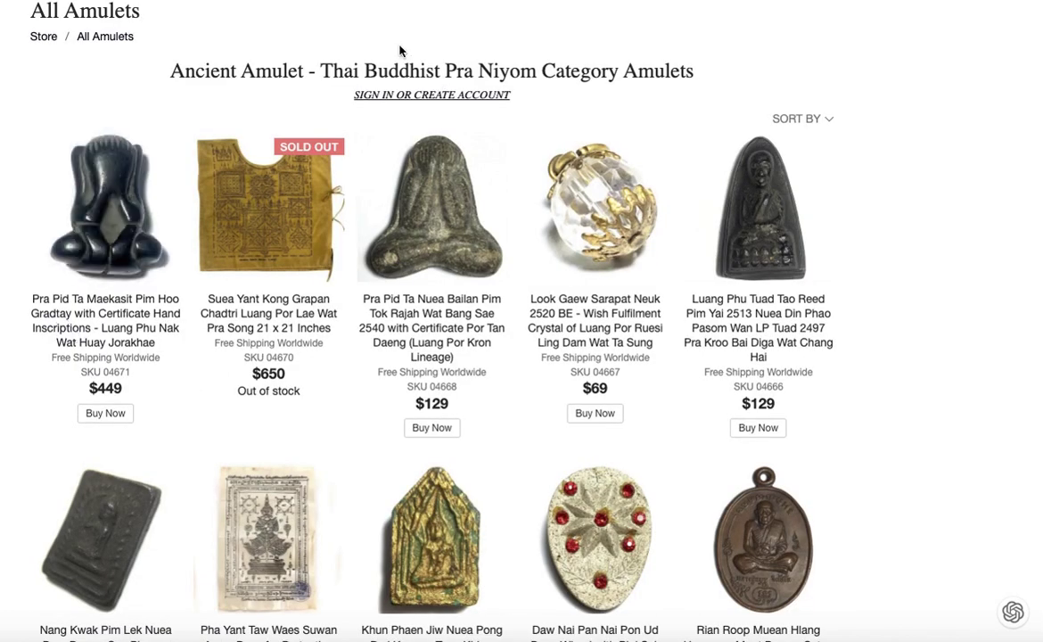
- Open the Pra Pid Ta Maekasit Pim Hoo Gradtay product, view its main photo enlarged, and close the enlarged view
click(124, 222)
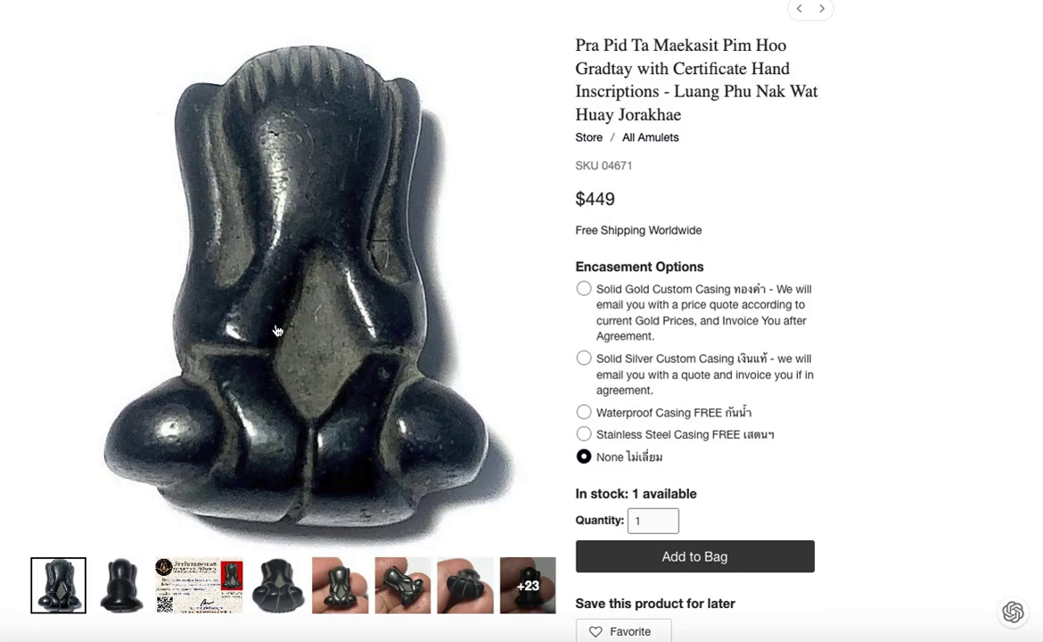
click(305, 323)
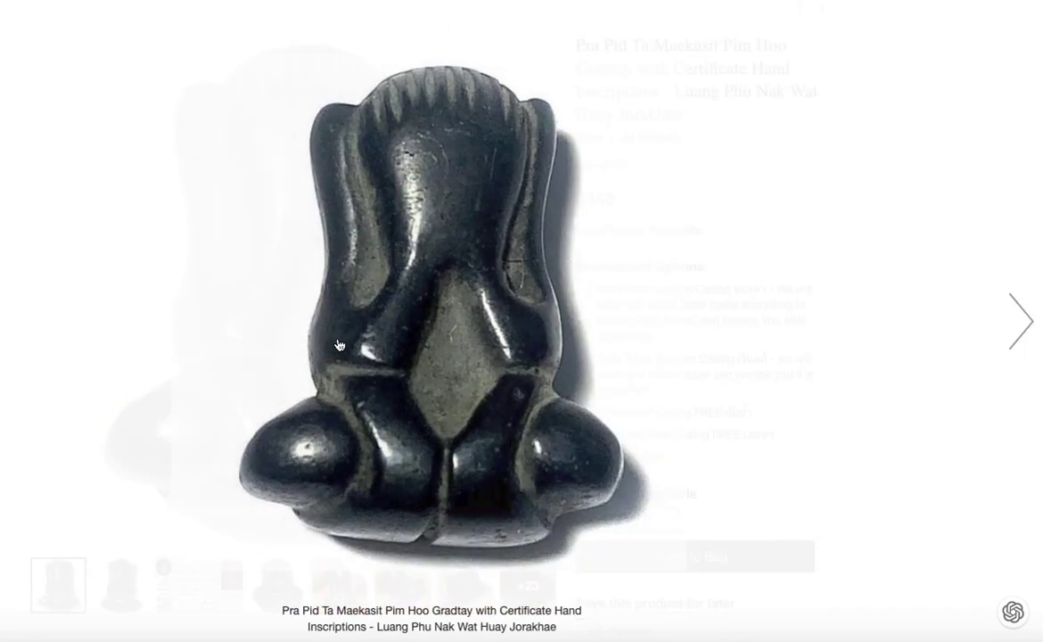
click(395, 13)
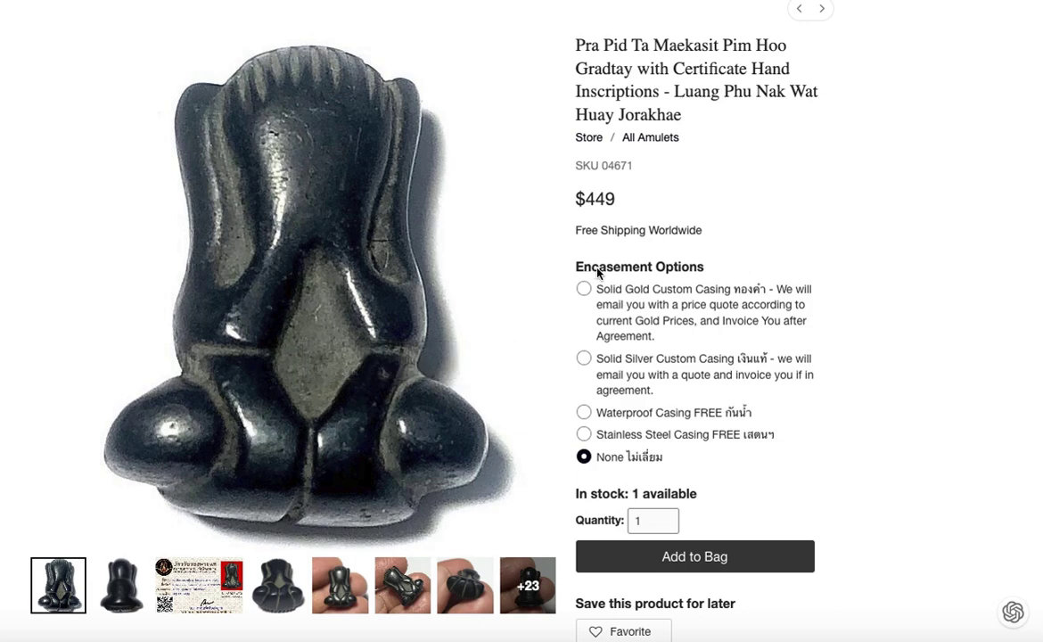
- Look over the encasement options and highlight the product details from the heading to "One of the top"
drag(571, 271, 760, 440)
scroll(754, 436, down, 3)
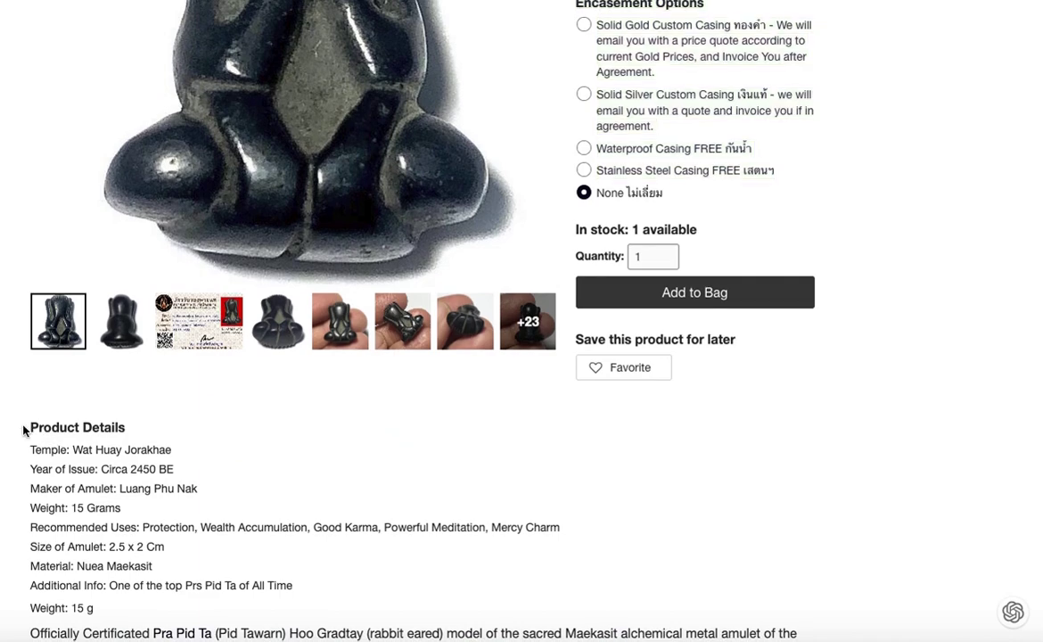
drag(26, 428, 184, 583)
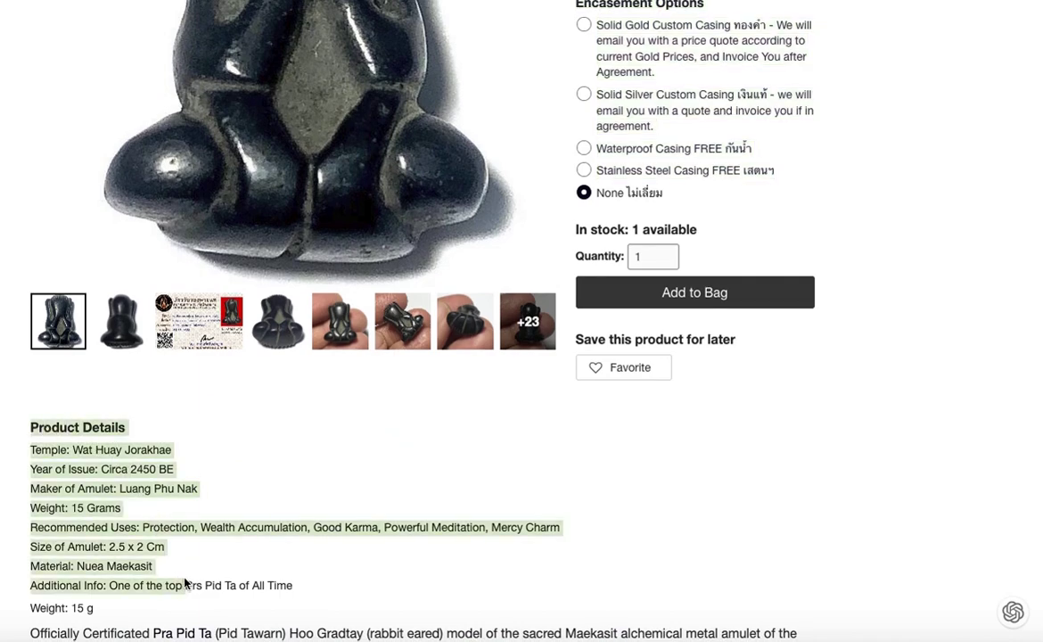
- Examine how the product page presents the title, price, encasement options, photo thumbnails and product details
scroll(184, 580, up, 2)
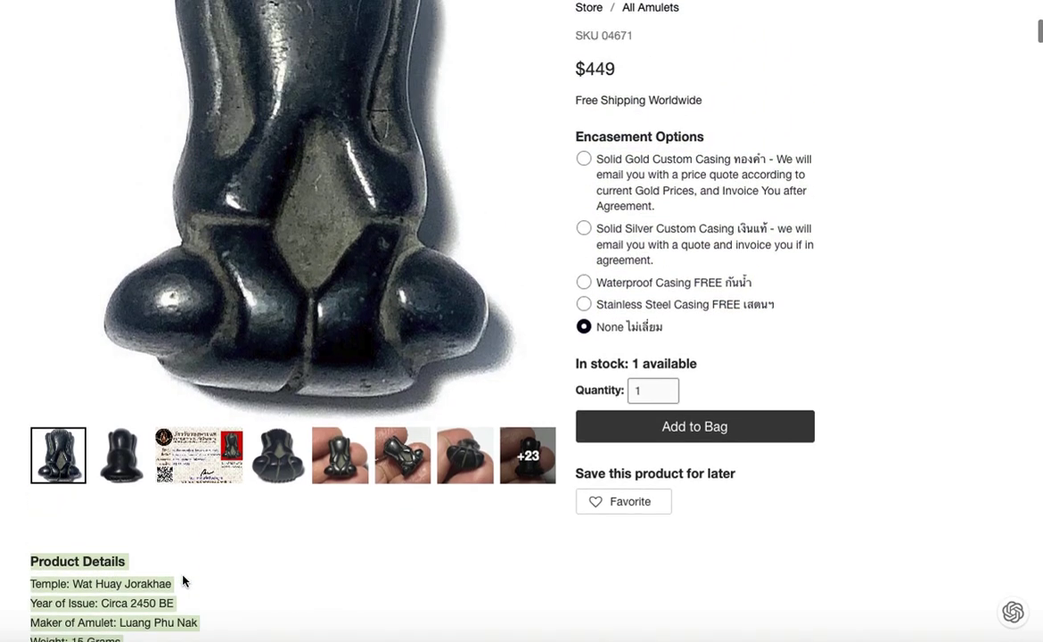
scroll(825, 245, up, 3)
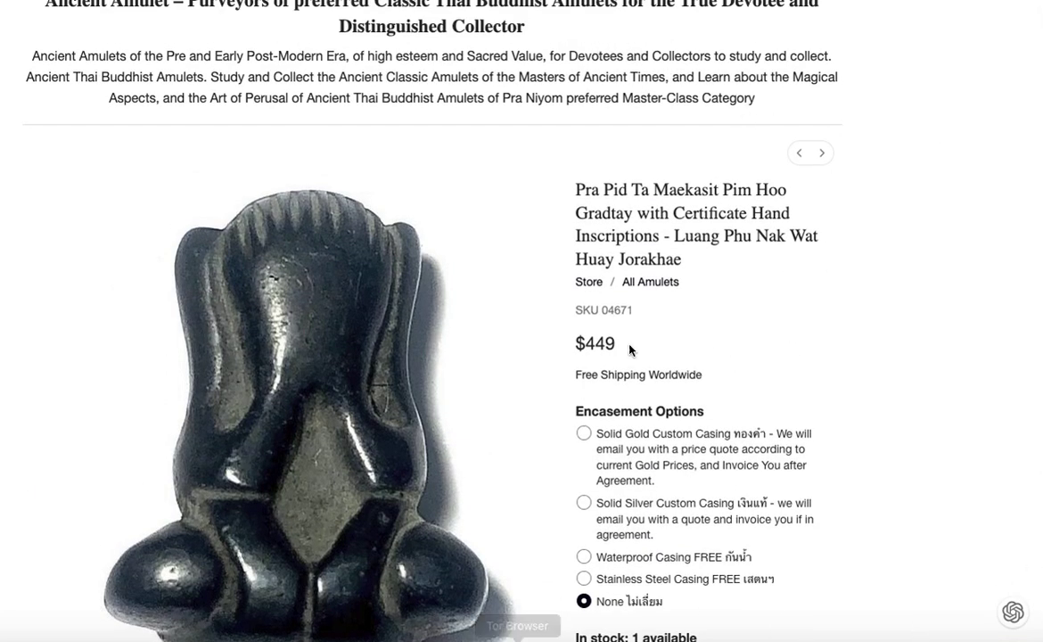
scroll(637, 312, down, 1)
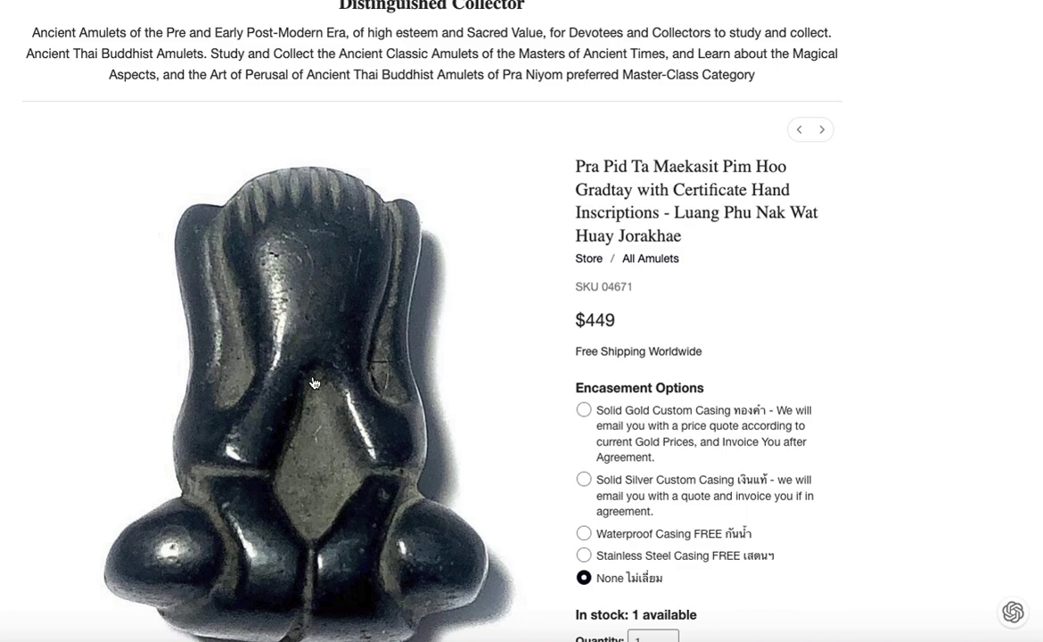
scroll(339, 374, down, 2)
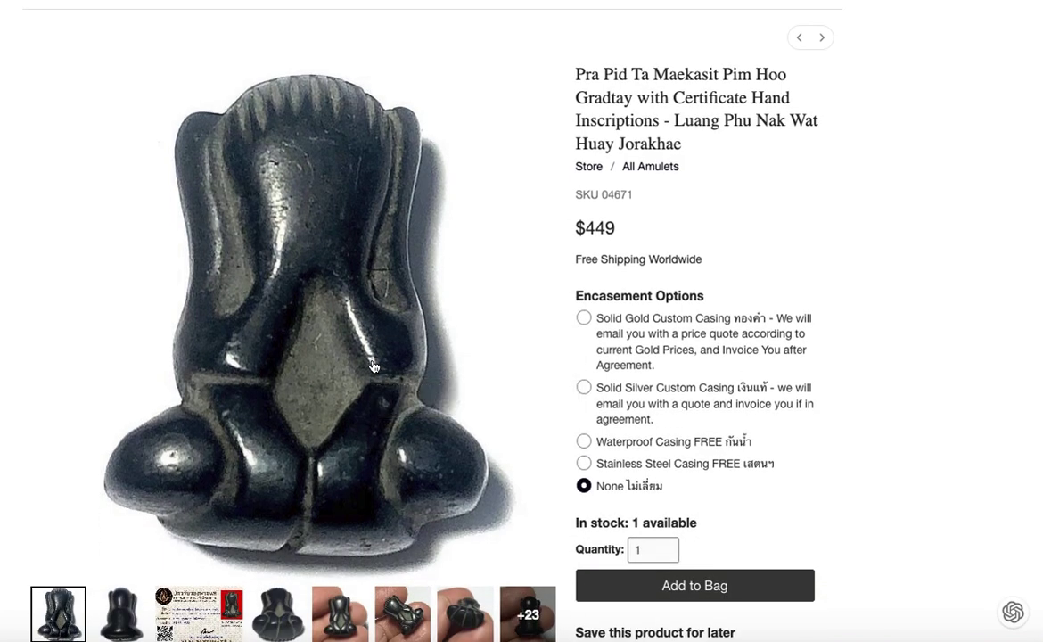
scroll(668, 457, down, 1)
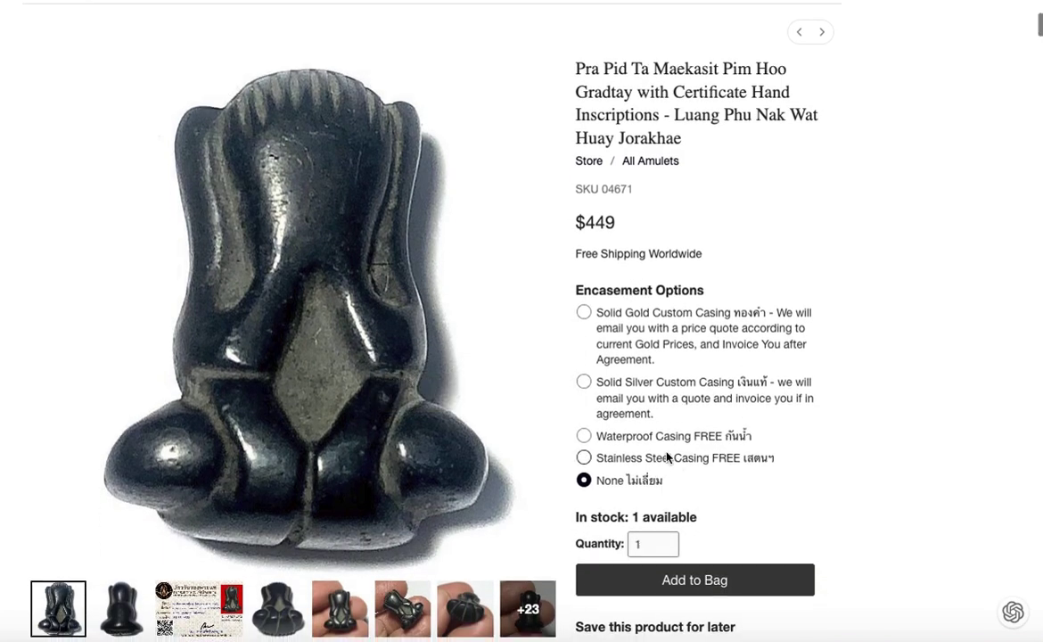
scroll(668, 457, down, 5)
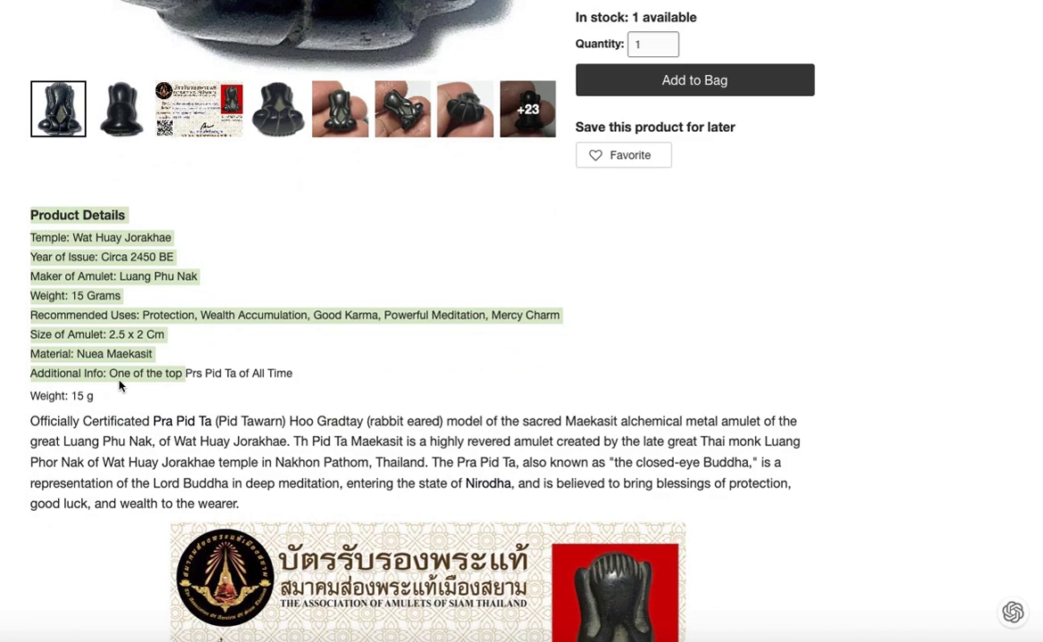
scroll(120, 385, up, 4)
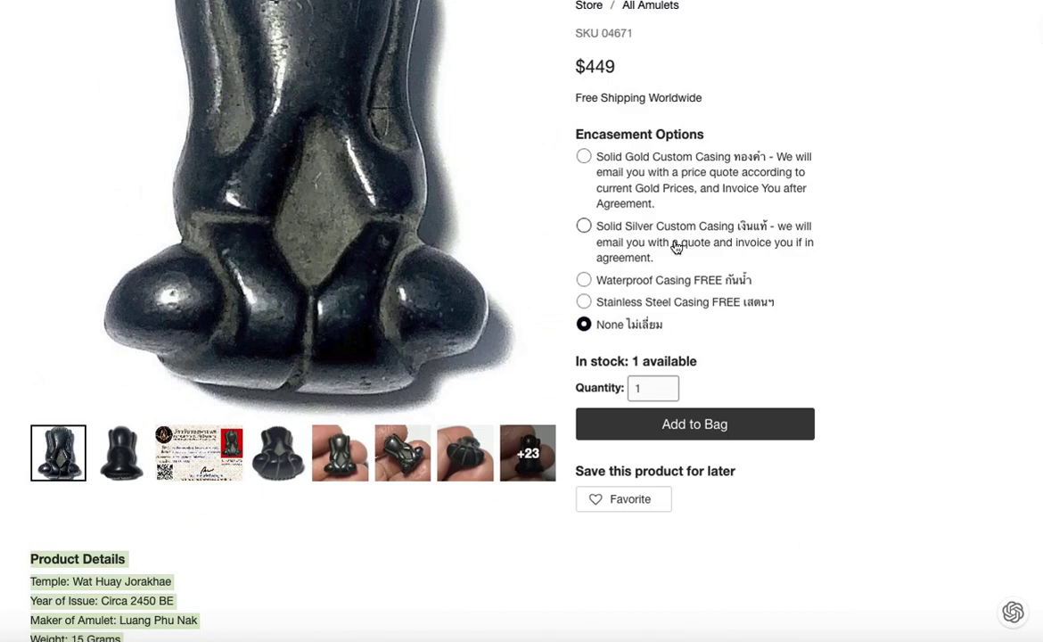
scroll(676, 247, up, 2)
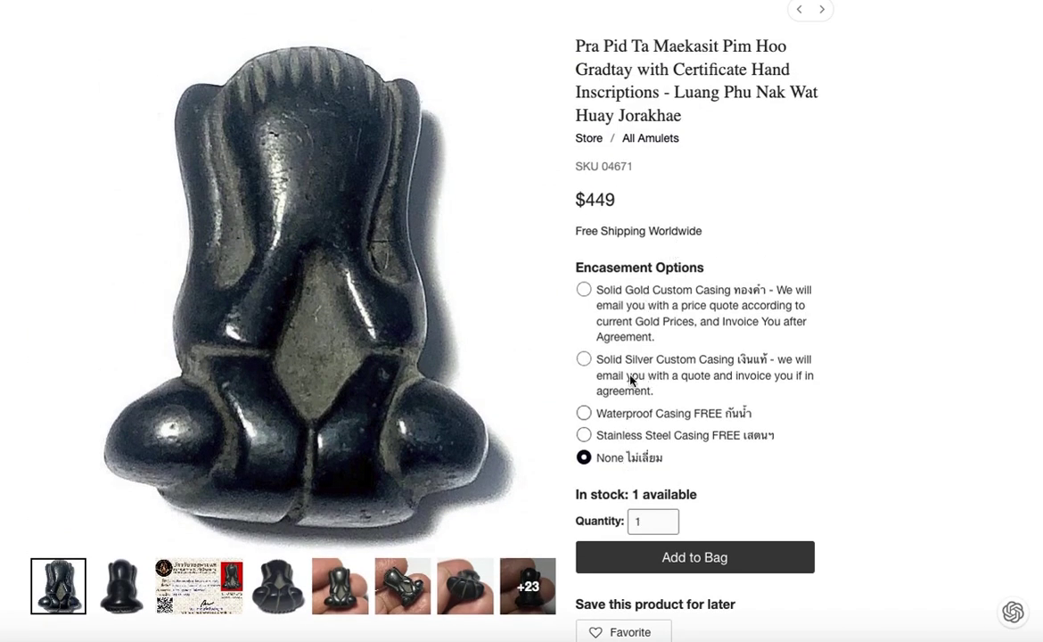
scroll(584, 400, down, 1)
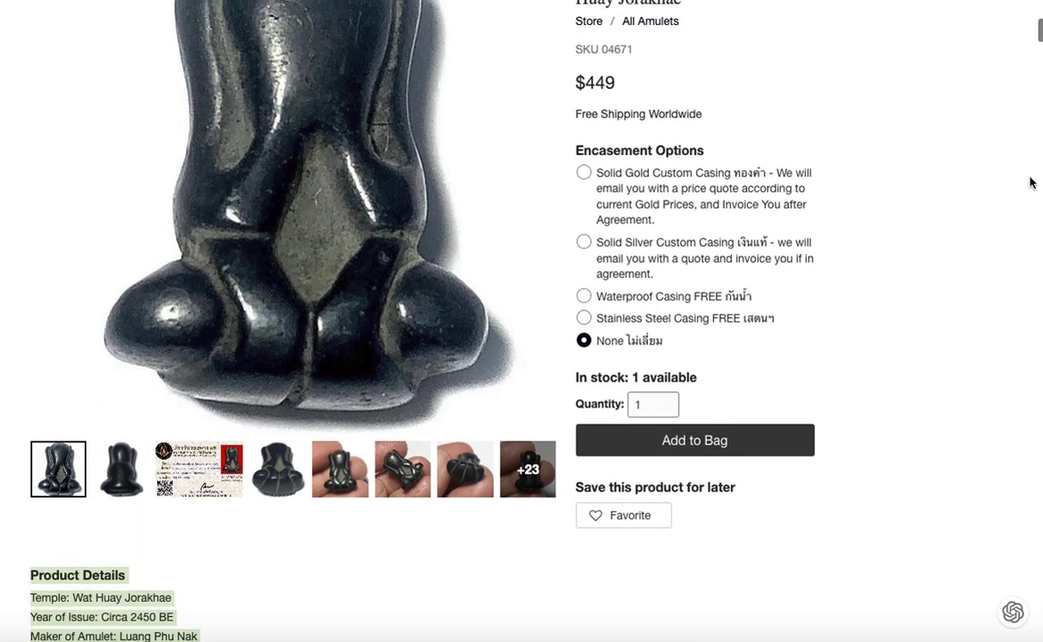
scroll(1032, 182, up, 2)
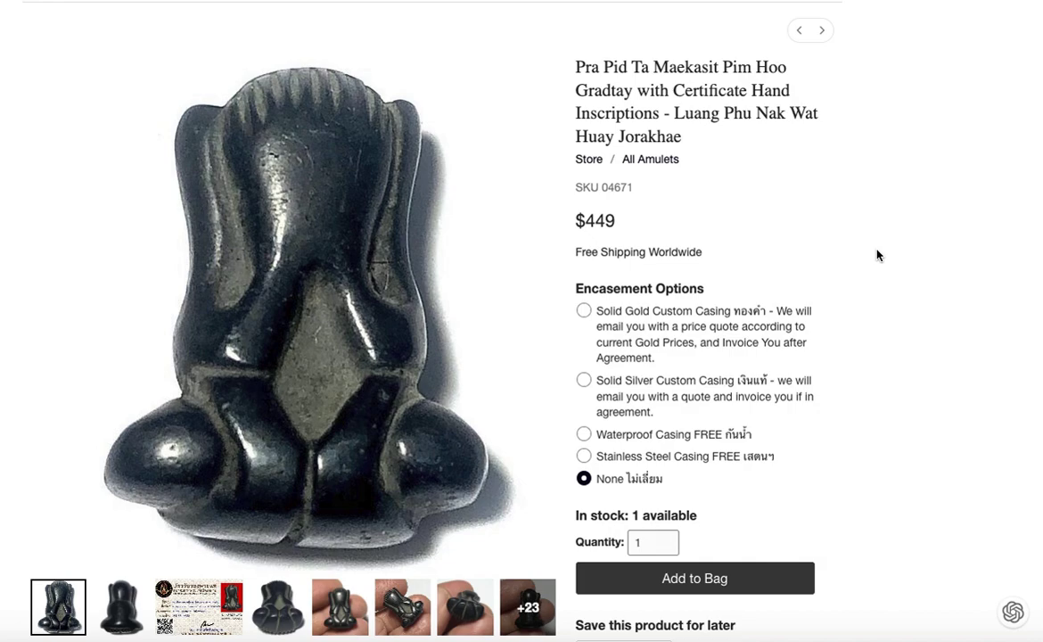
- Read through the Pra Pid Ta description, examining its certificate image, ebook offer, amulet photos and explanatory text
scroll(502, 369, down, 10)
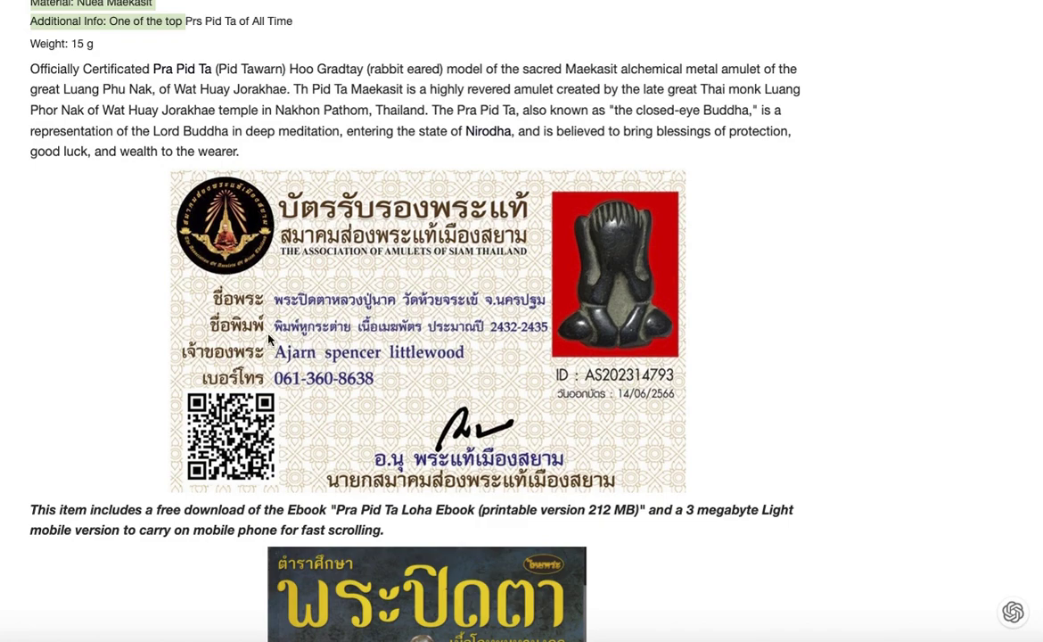
scroll(475, 331, down, 10)
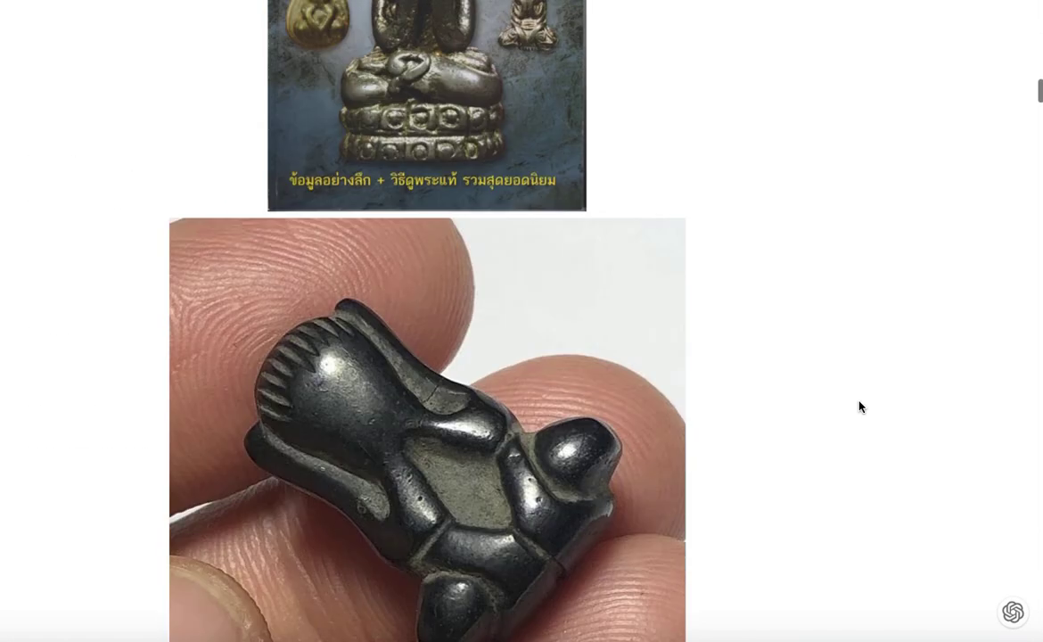
scroll(860, 407, up, 4)
scroll(861, 406, down, 2)
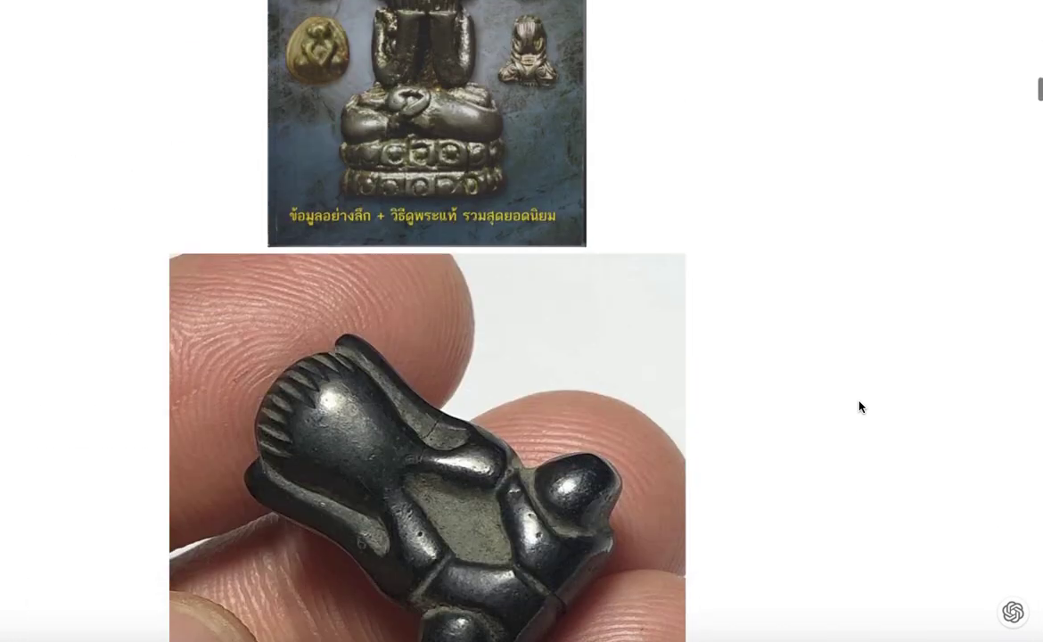
scroll(860, 406, down, 8)
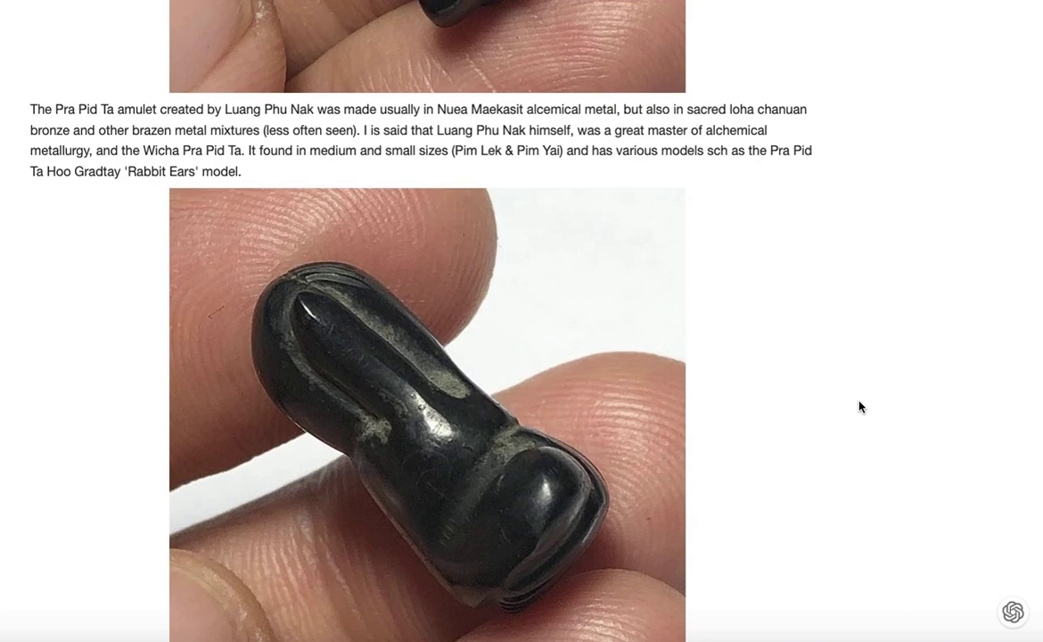
- Examine how the rest of the Pra Pid Ta description alternates amulet photos with history and background text, down to the embedded video
scroll(860, 406, down, 6)
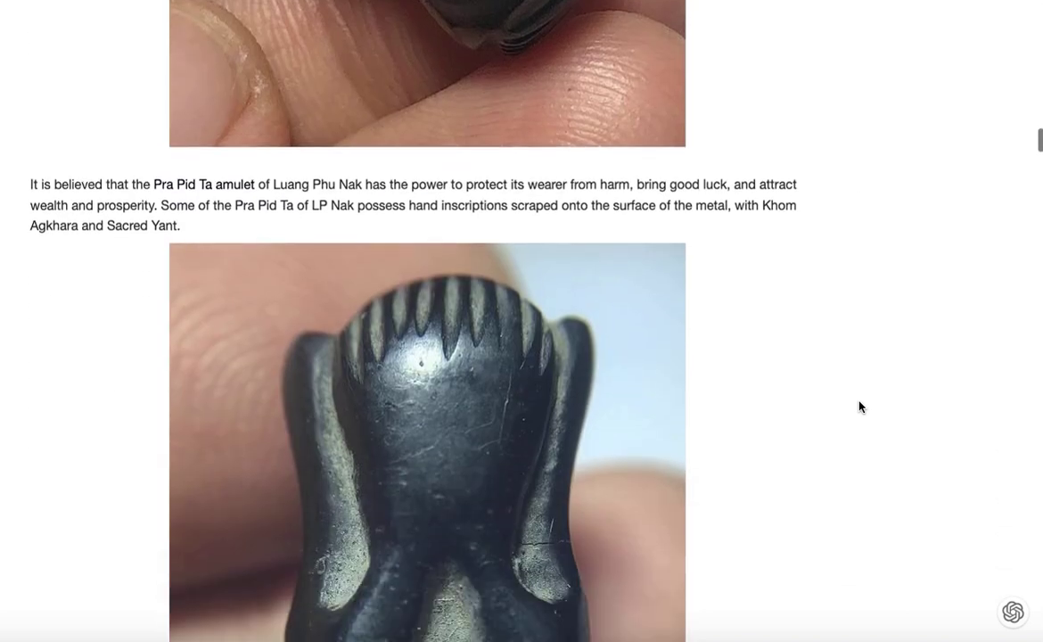
scroll(860, 406, down, 1)
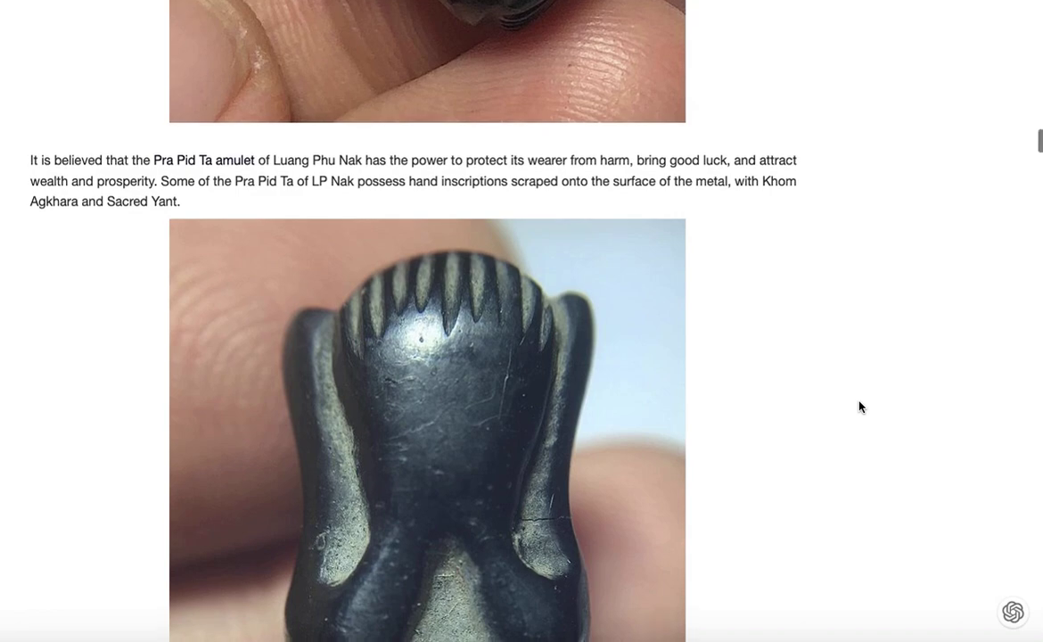
scroll(860, 407, down, 4)
scroll(860, 407, down, 1)
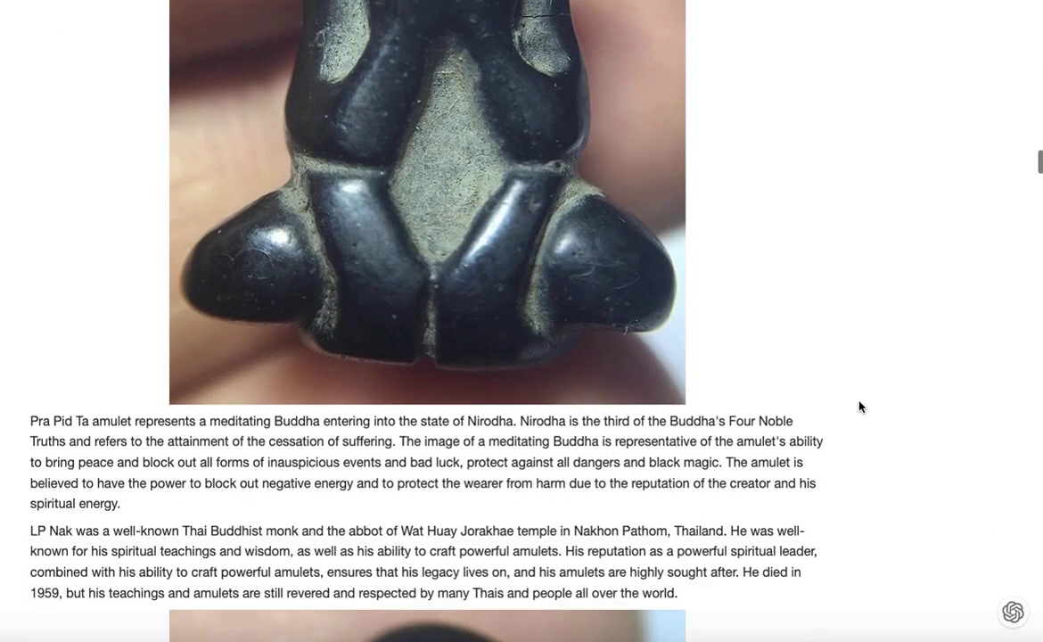
scroll(860, 407, down, 1)
scroll(860, 406, down, 3)
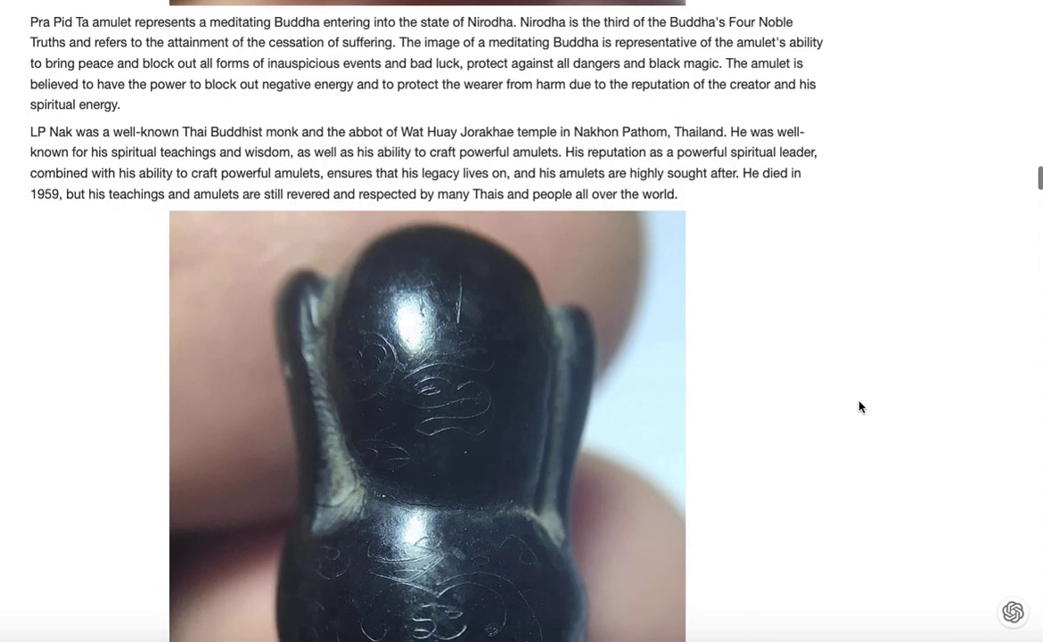
scroll(861, 406, down, 8)
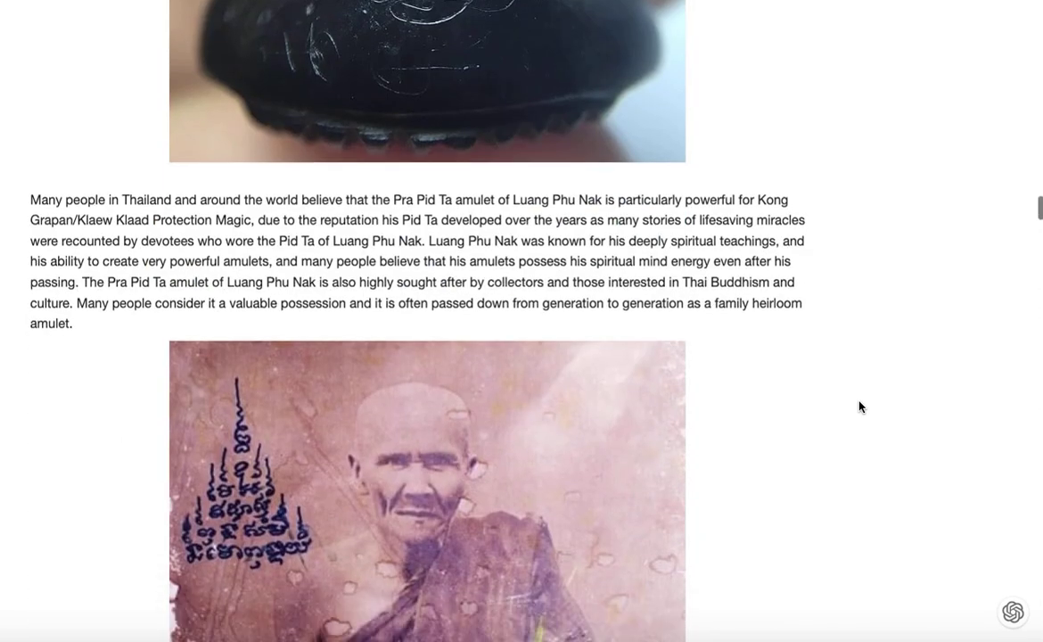
scroll(860, 407, down, 12)
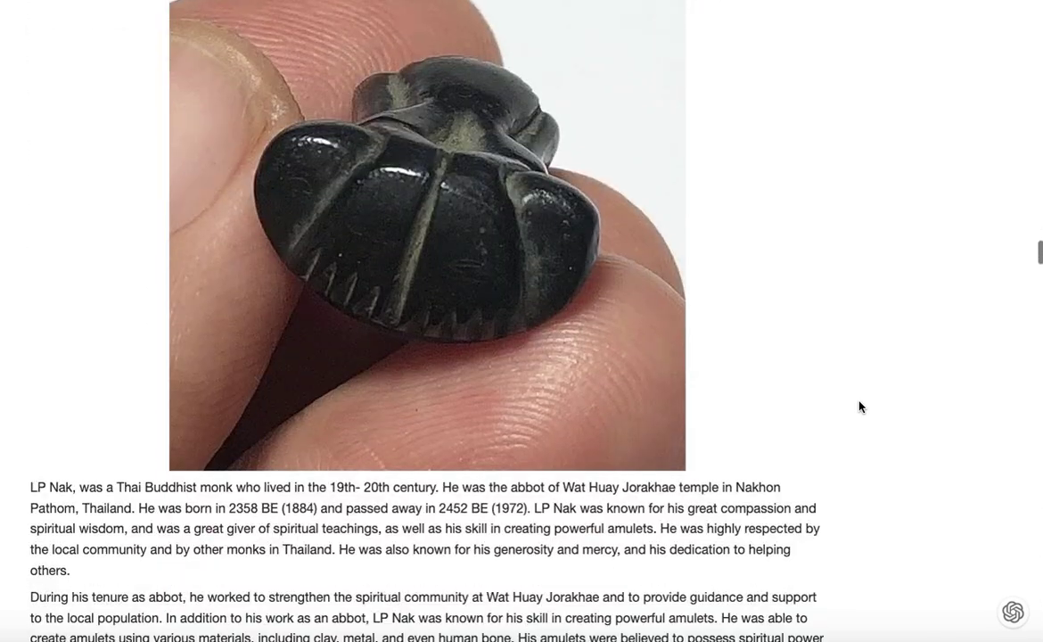
scroll(861, 407, down, 4)
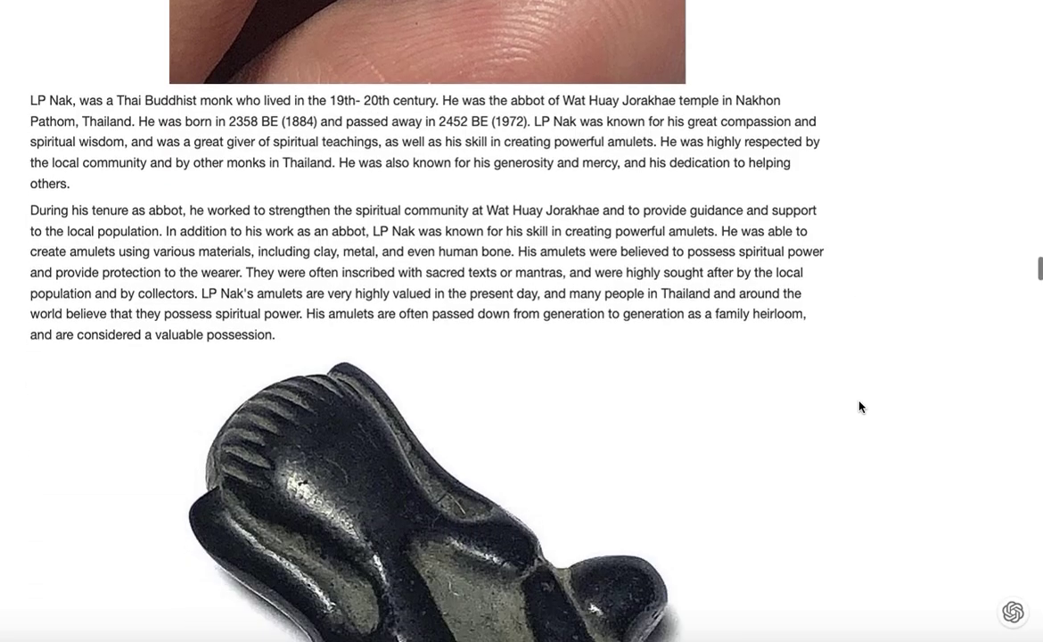
scroll(860, 406, down, 14)
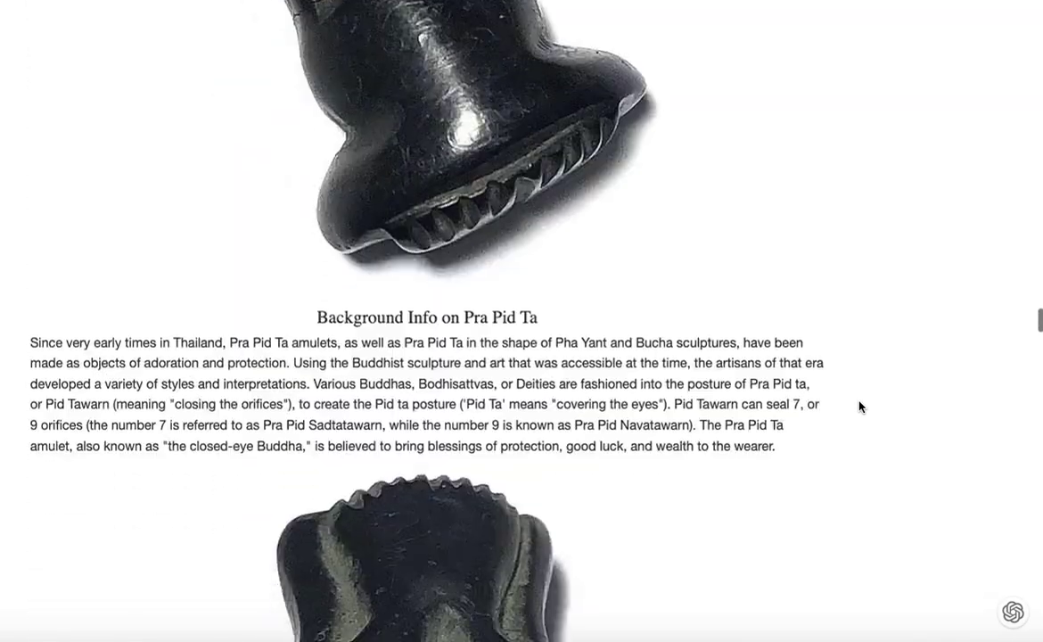
scroll(861, 406, down, 15)
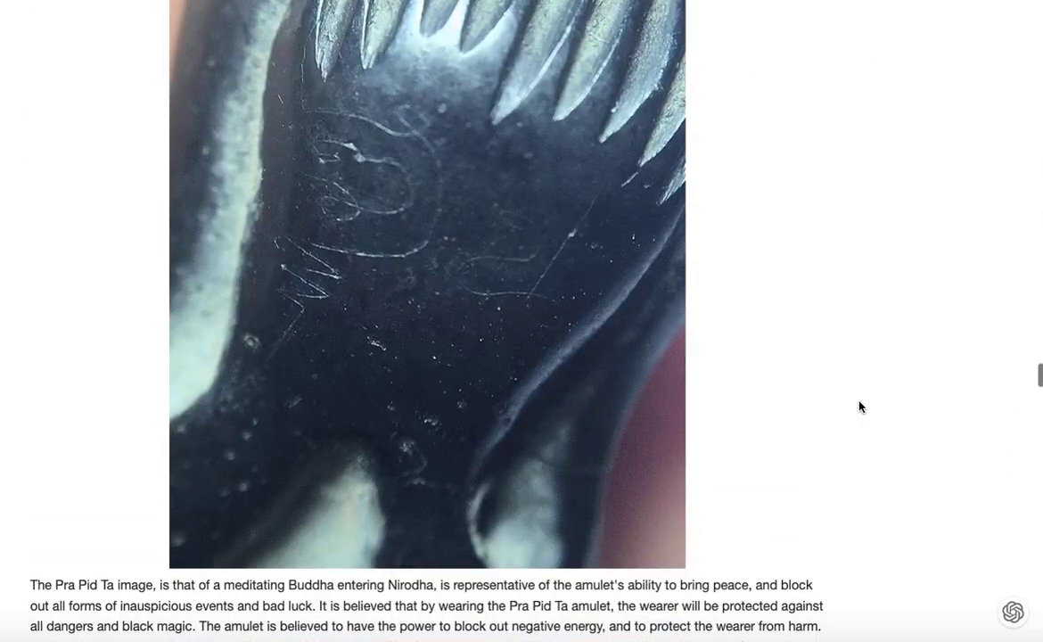
scroll(860, 406, down, 14)
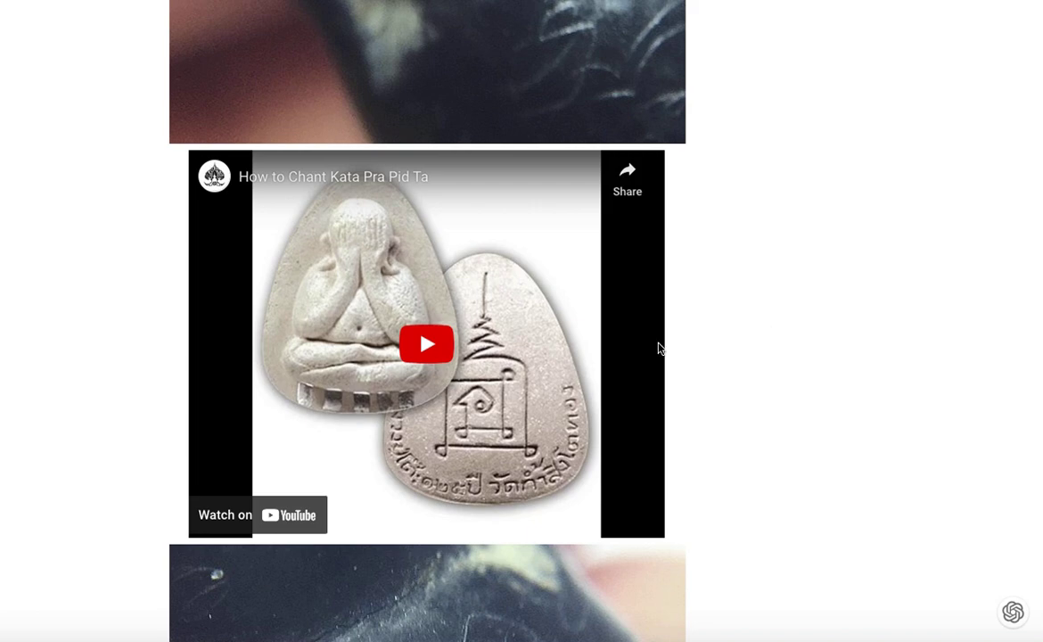
- Play the embedded "How to Chant Kata Pra Pid Ta" video for a few seconds and pause it
click(434, 346)
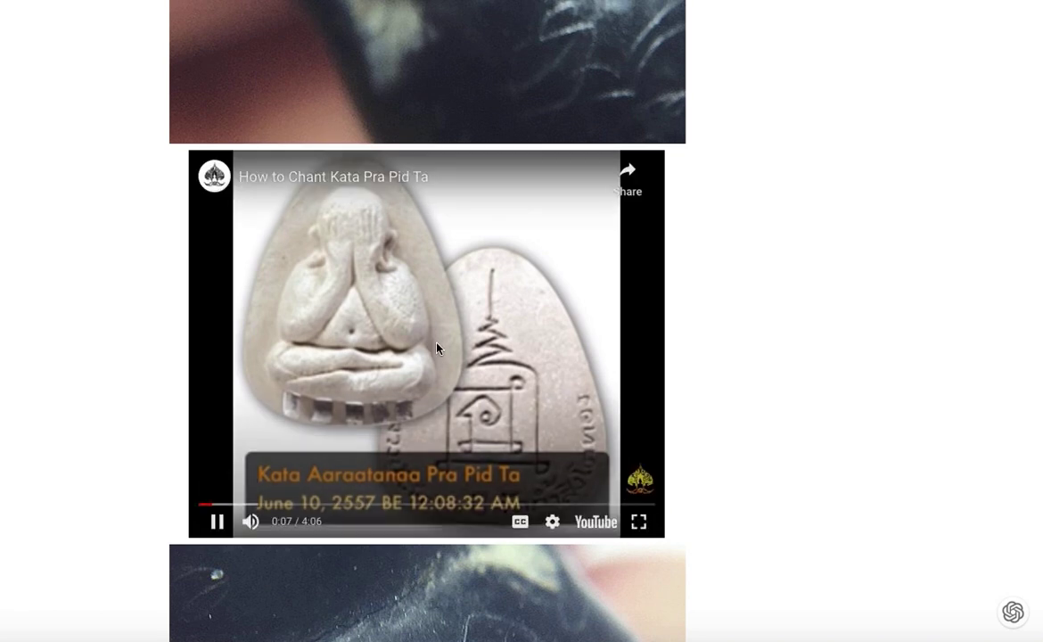
click(436, 348)
scroll(812, 447, down, 3)
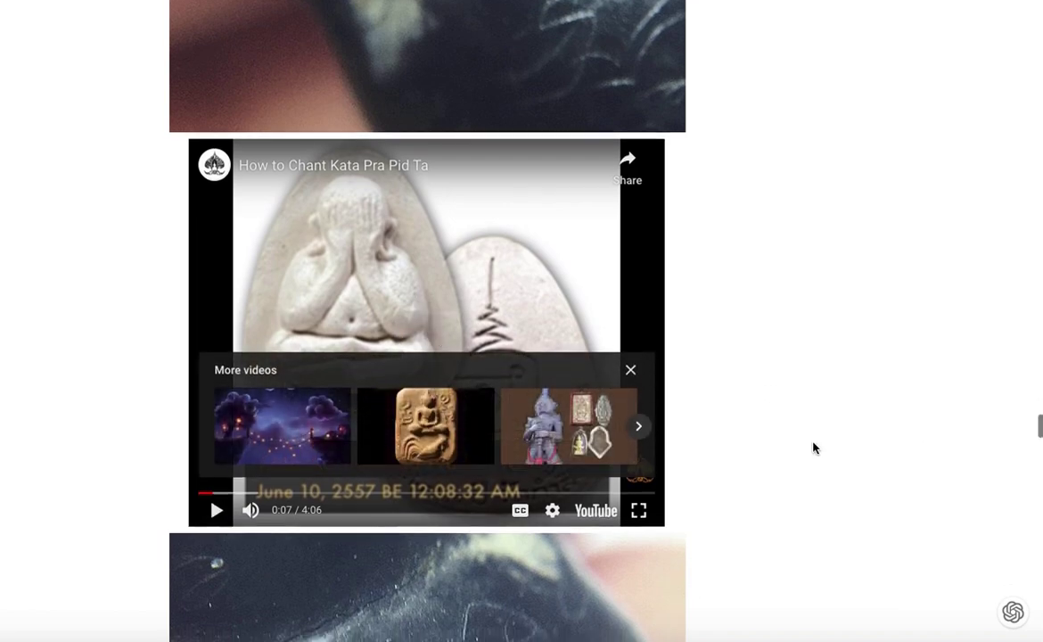
- Examine the Kata Pra Pid Ta chant, the closing amulet photo and the "You May Also Like" recommendations
scroll(813, 450, down, 10)
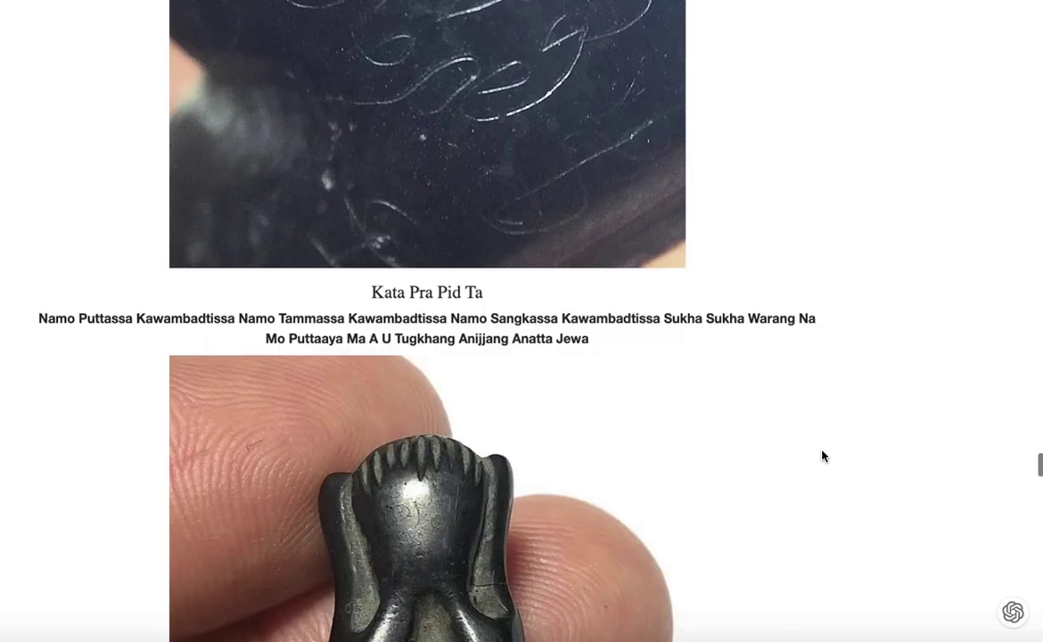
scroll(822, 455, down, 8)
scroll(823, 456, up, 15)
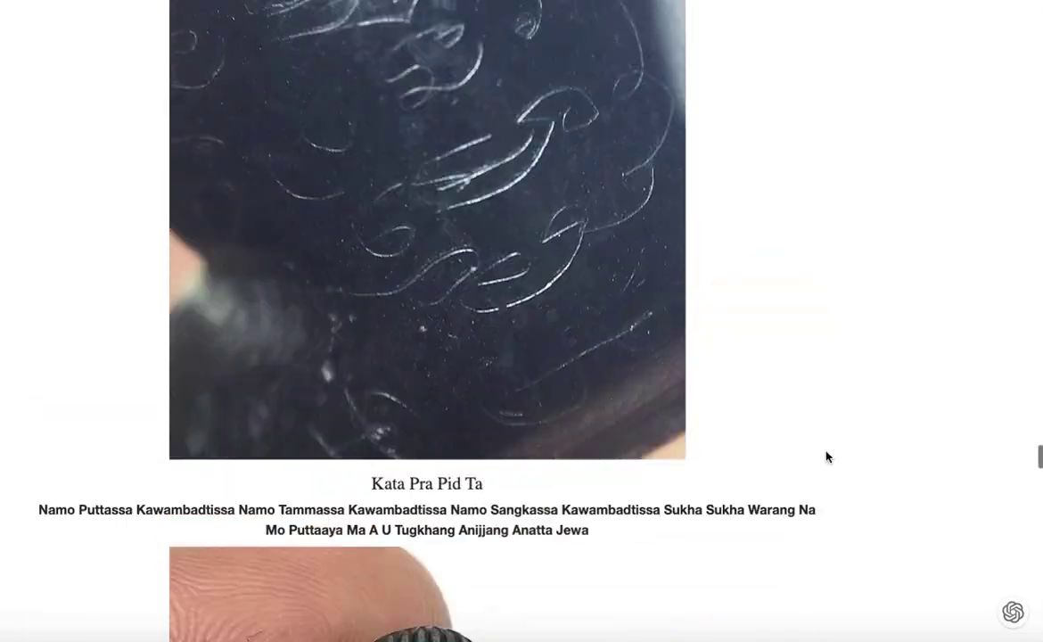
scroll(825, 454, up, 15)
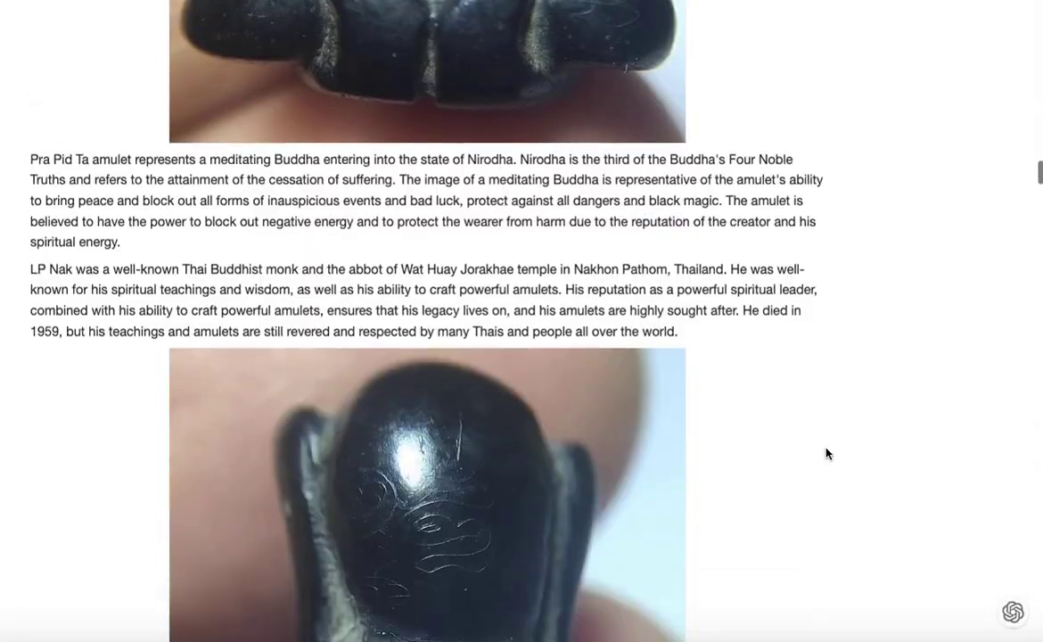
scroll(826, 453, down, 15)
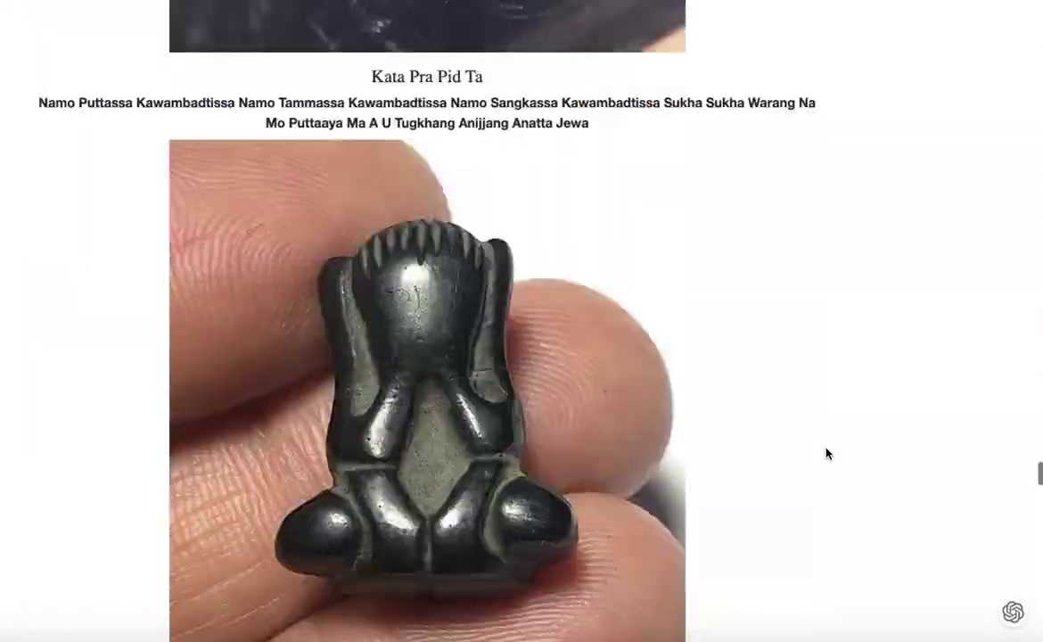
scroll(826, 454, up, 10)
scroll(826, 454, down, 3)
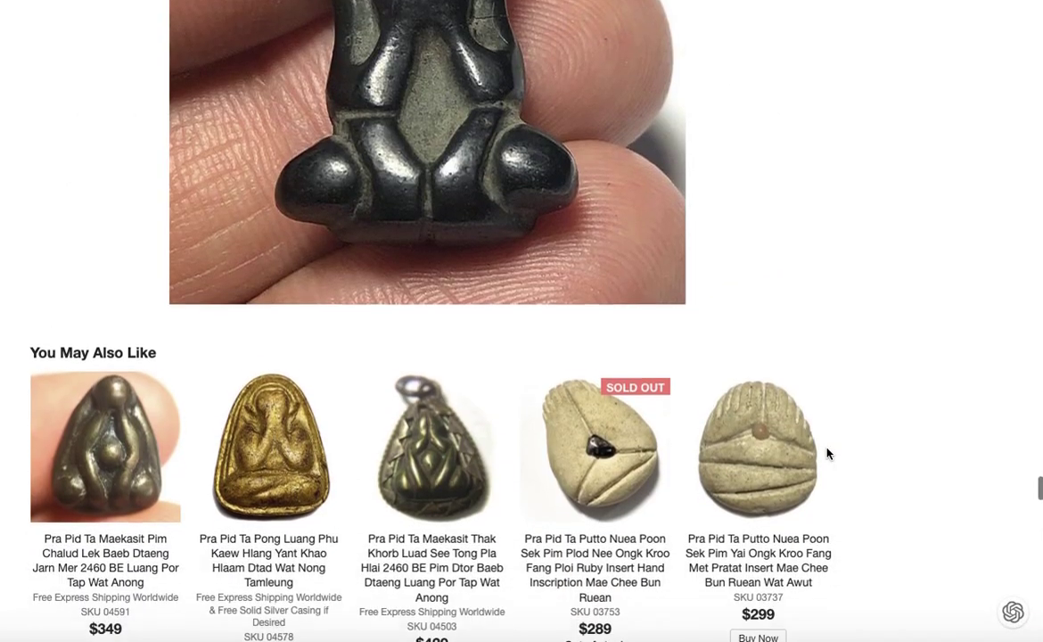
scroll(826, 454, down, 4)
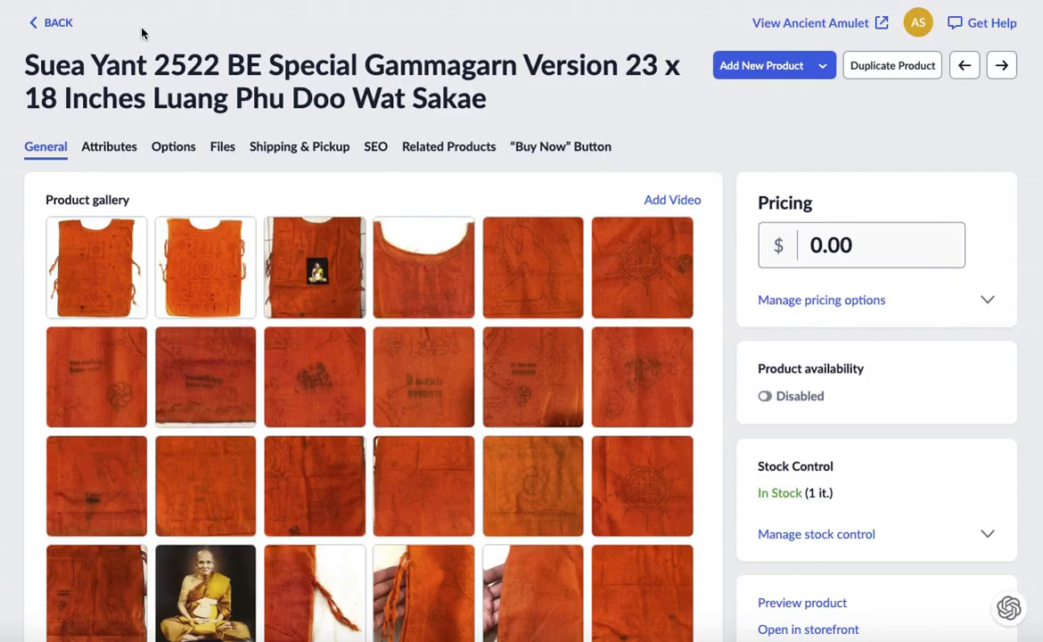
- Enable related products for the Suea Yant 2522 BE product in the store editor
click(467, 153)
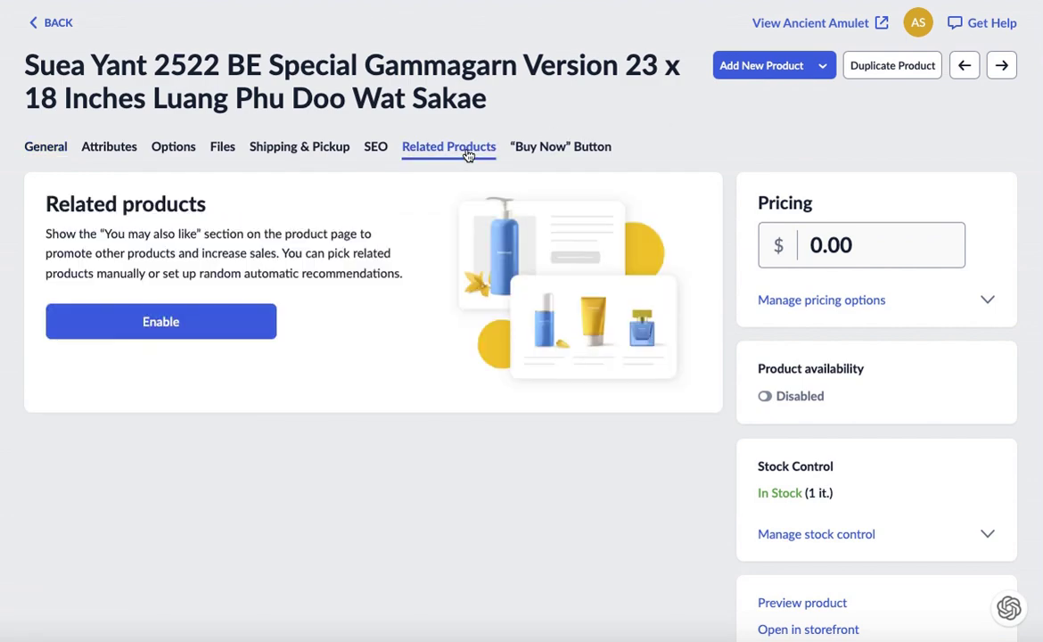
click(186, 324)
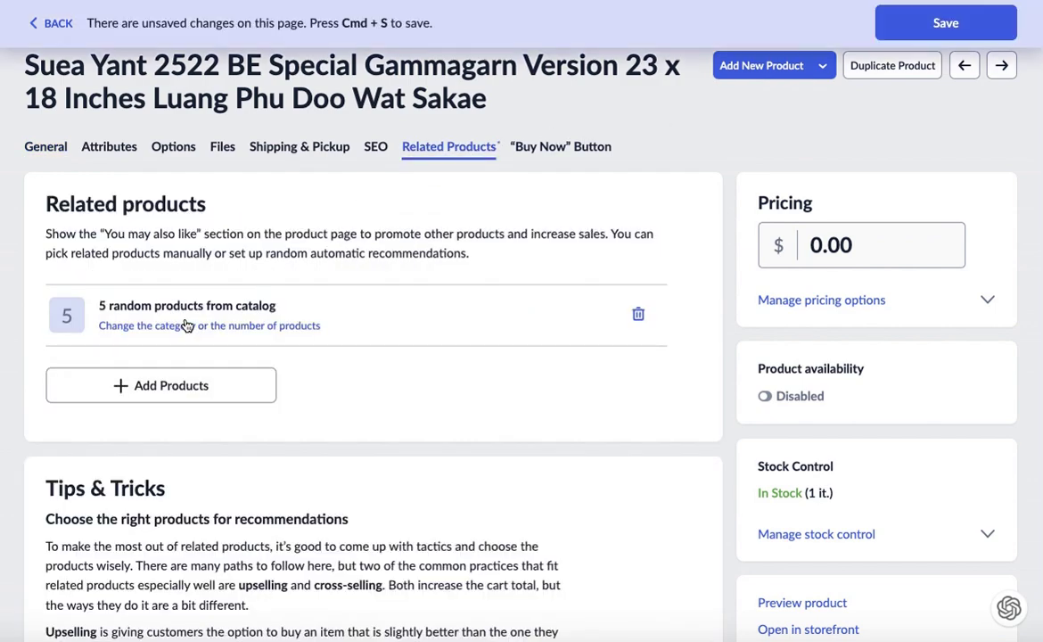
- Try All Amulets as the source category for the random product recommendations and cancel the change
click(140, 332)
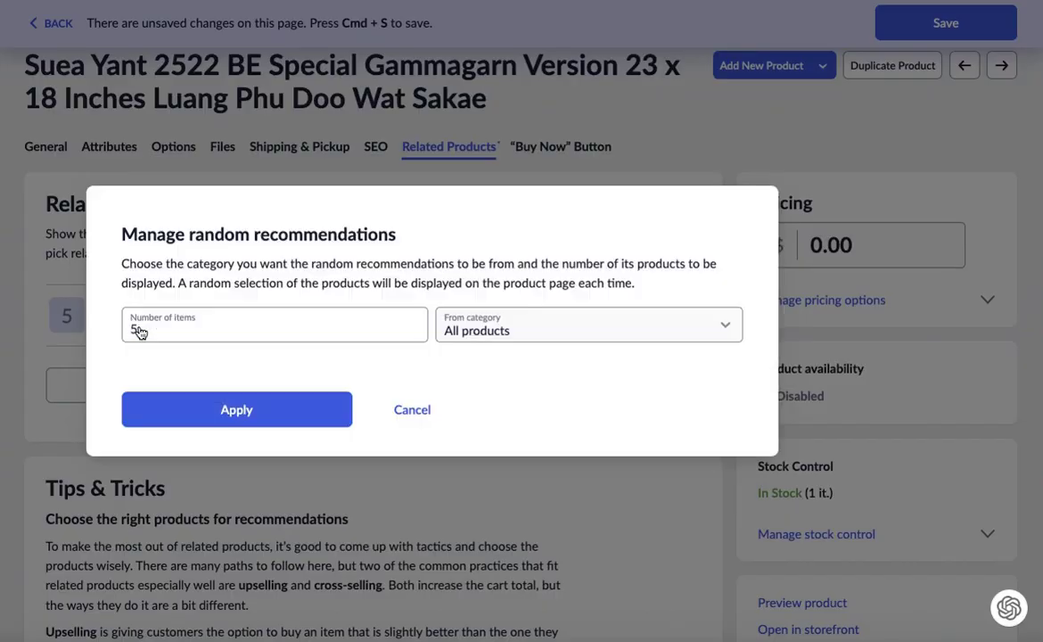
click(517, 331)
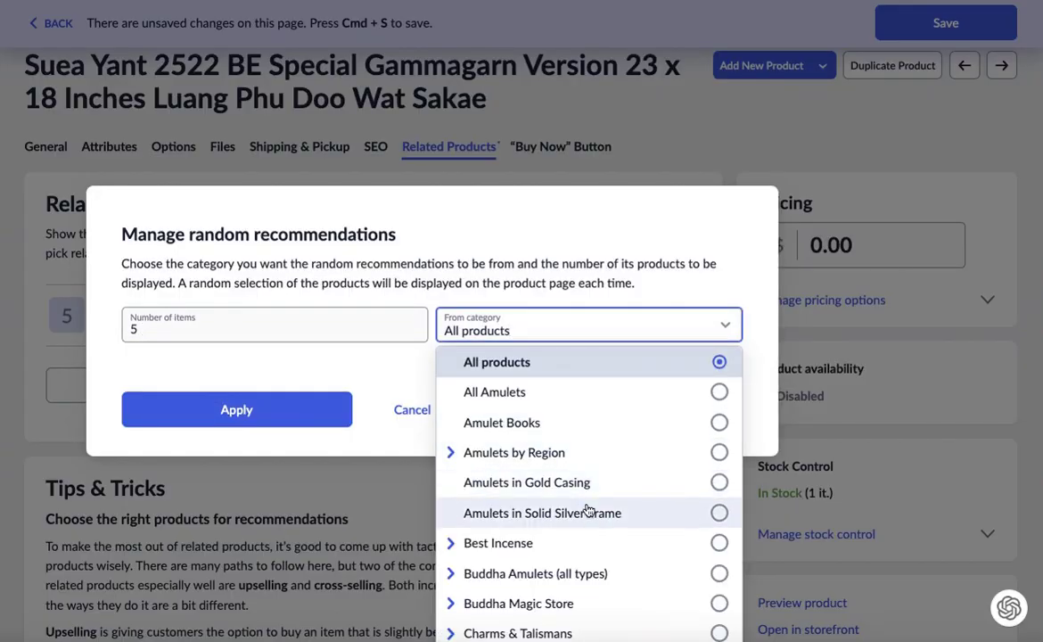
click(720, 393)
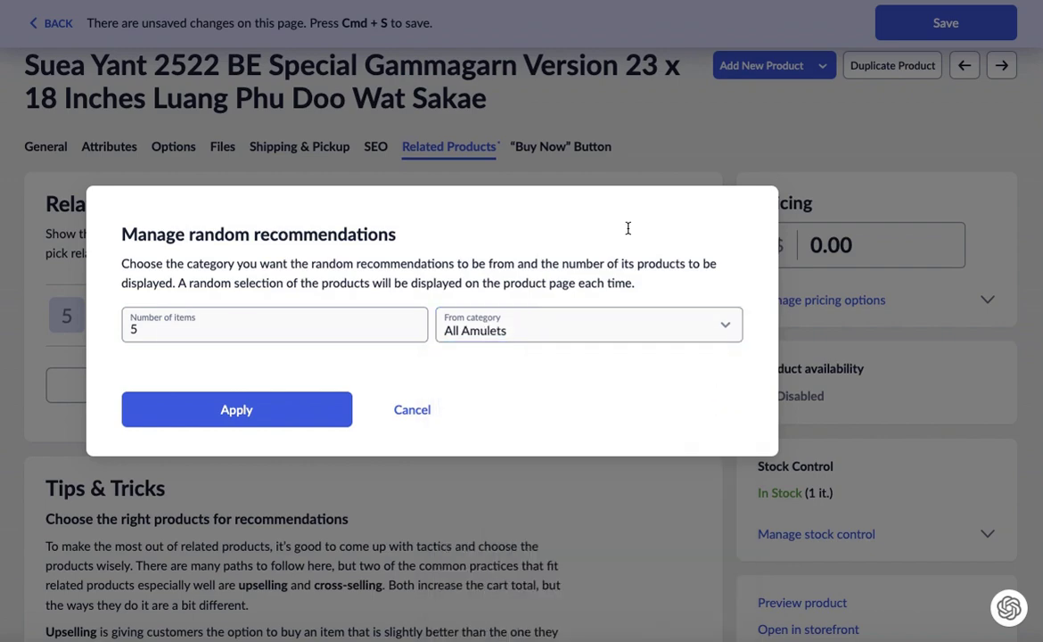
click(399, 417)
- Browse the catalog products available for manual selection as related products
click(73, 385)
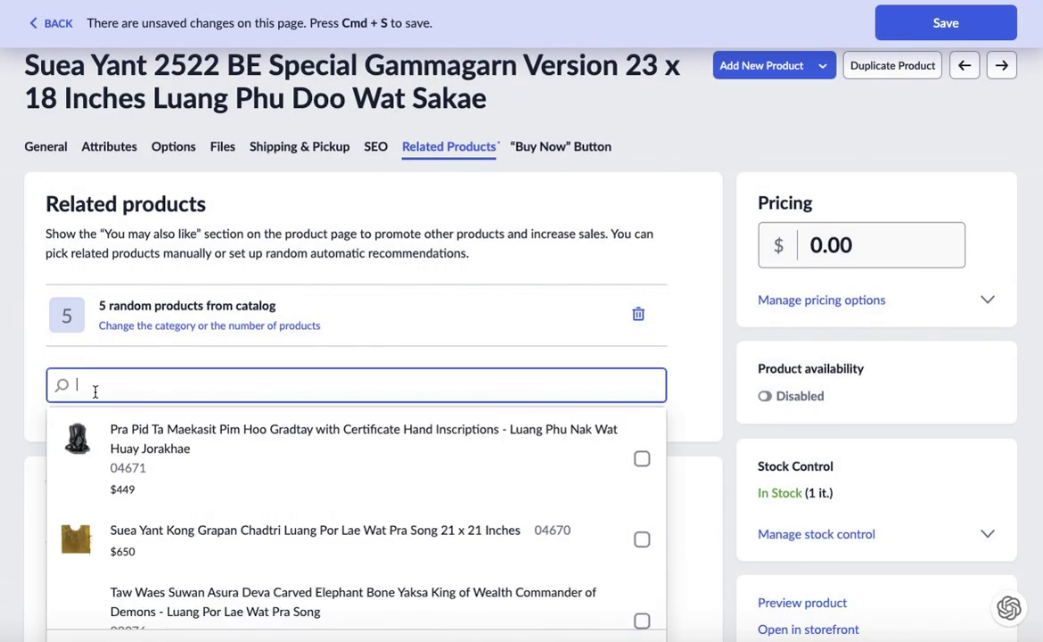
scroll(384, 601, down, 3)
scroll(384, 600, down, 10)
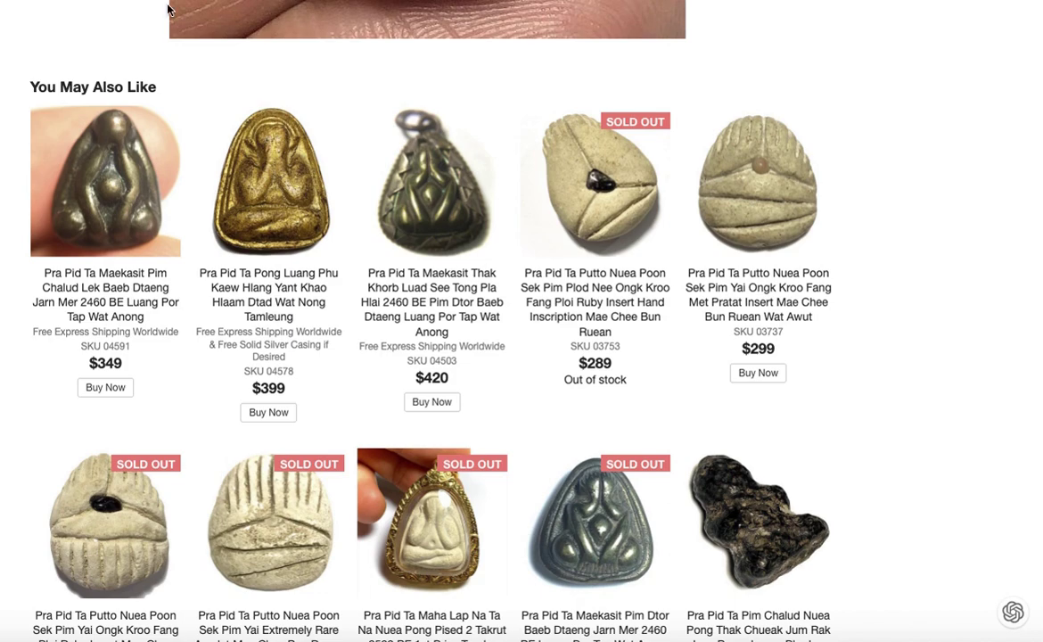
- Review the finished Pra Pid Ta storefront page again, covering its title, price, encasement options, product details, certificate image and description layout
scroll(517, 513, up, 10)
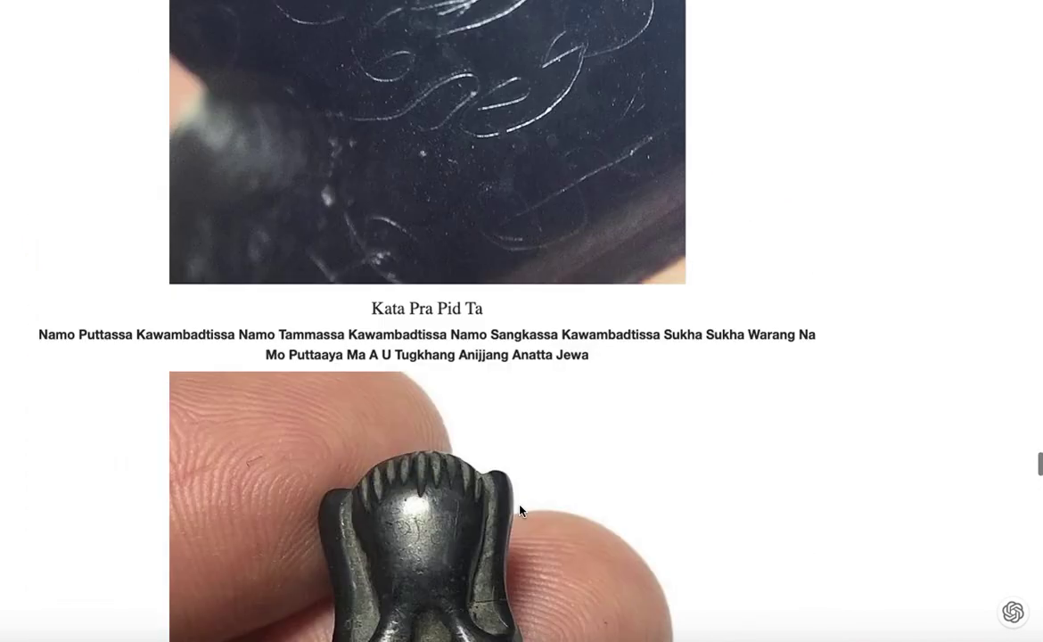
scroll(520, 510, up, 20)
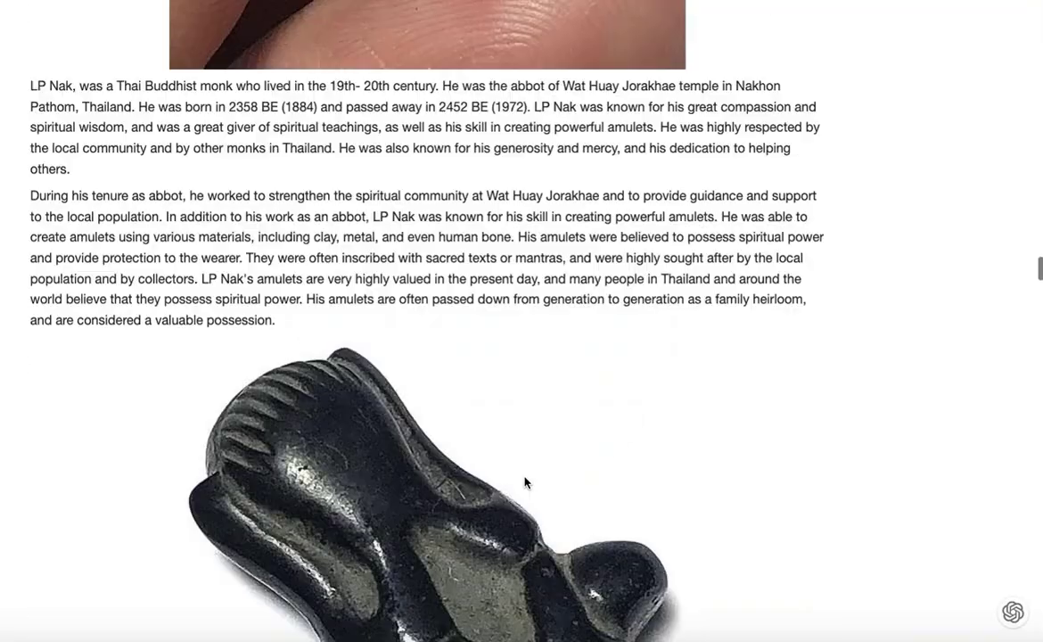
scroll(524, 483, up, 20)
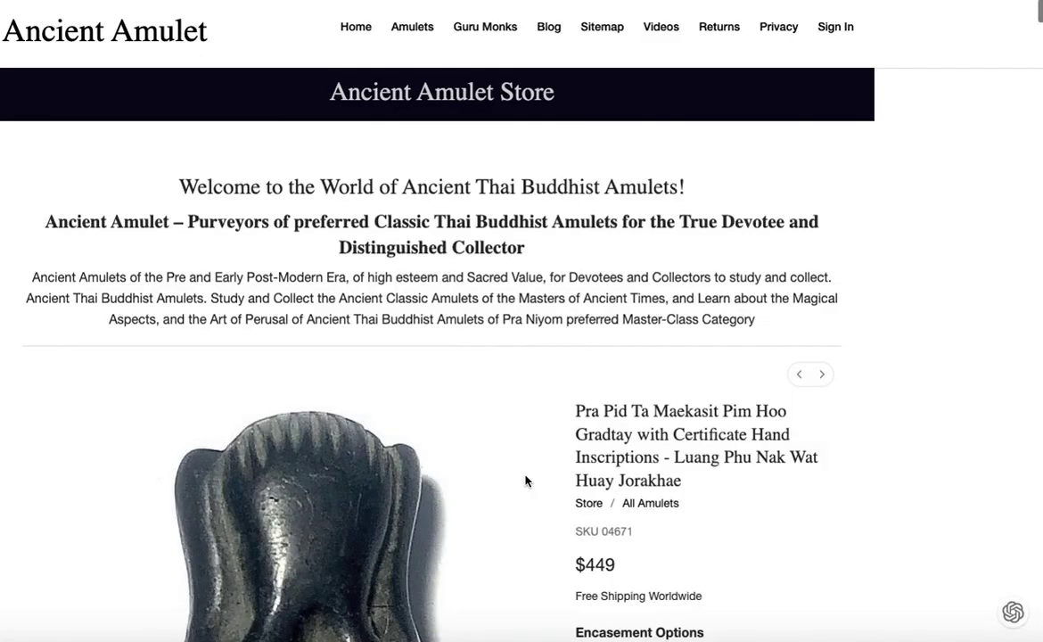
scroll(525, 481, down, 5)
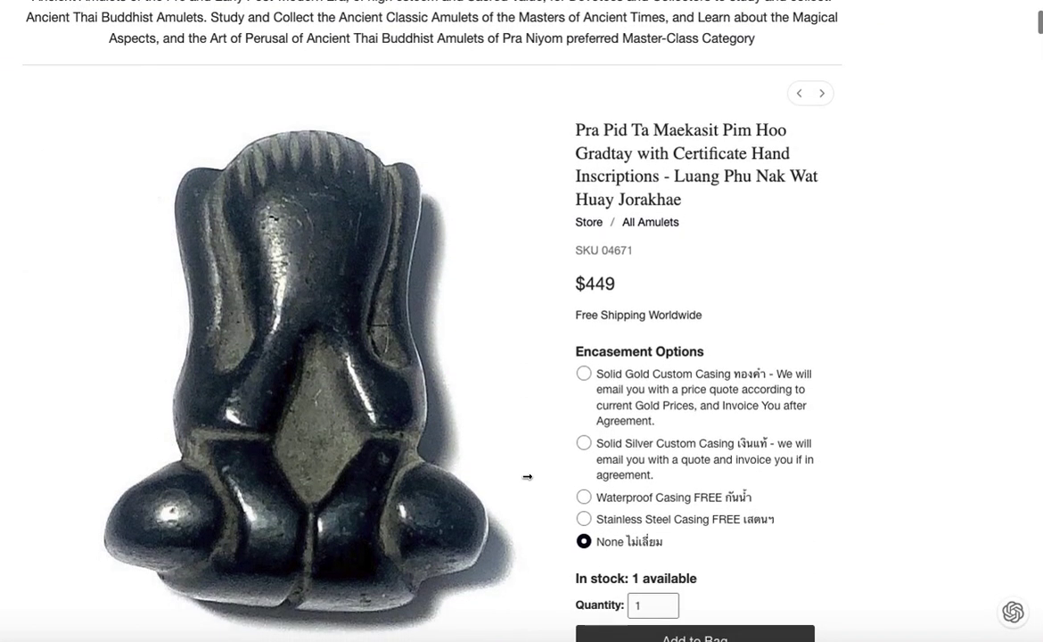
scroll(527, 477, down, 1)
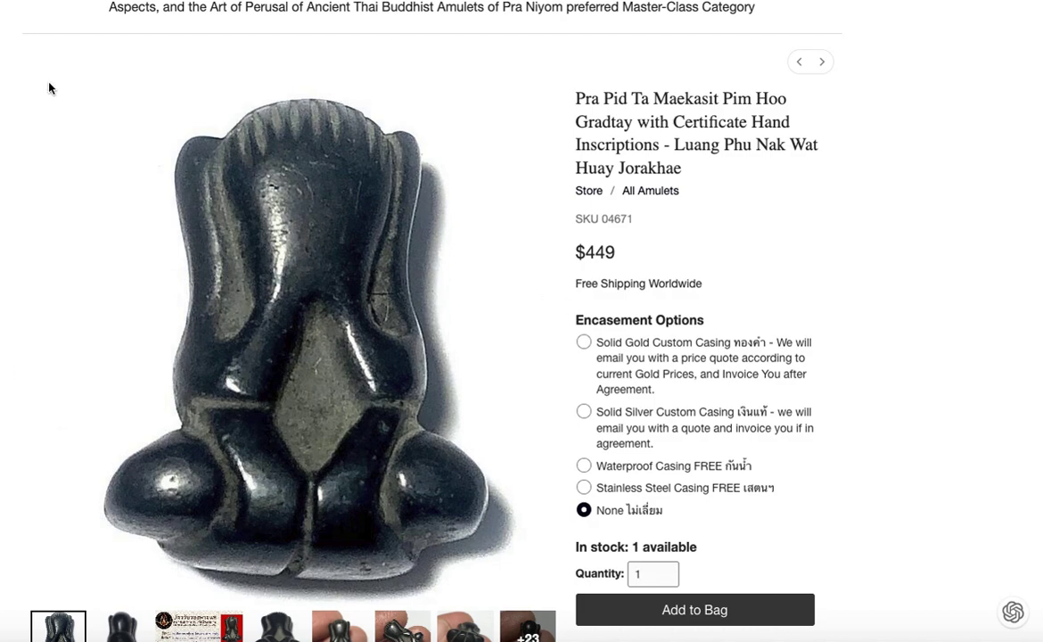
scroll(47, 146, up, 1)
scroll(51, 147, down, 15)
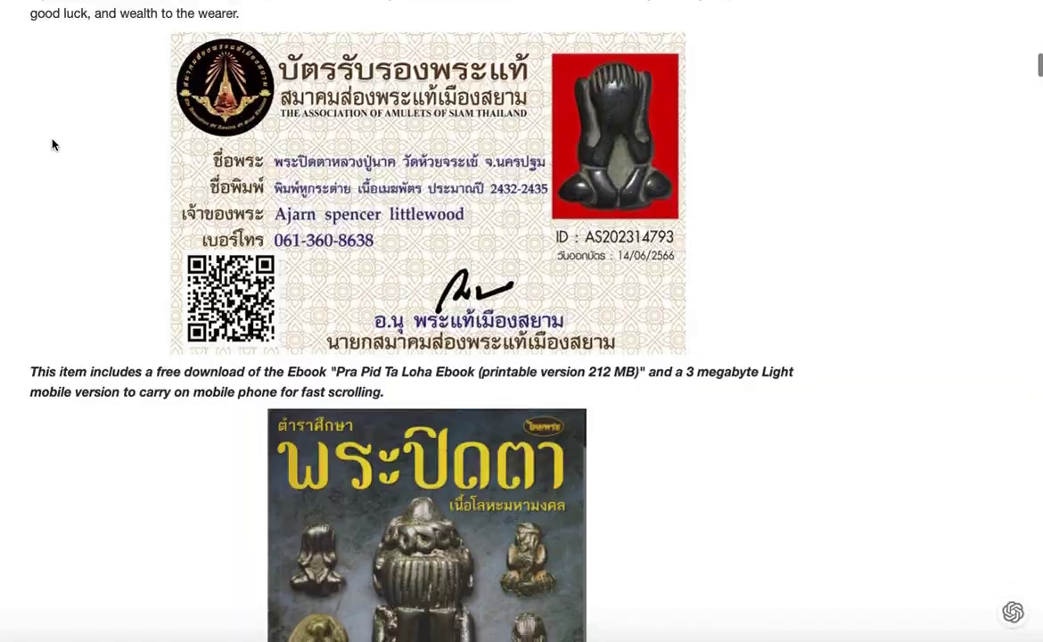
scroll(55, 146, down, 10)
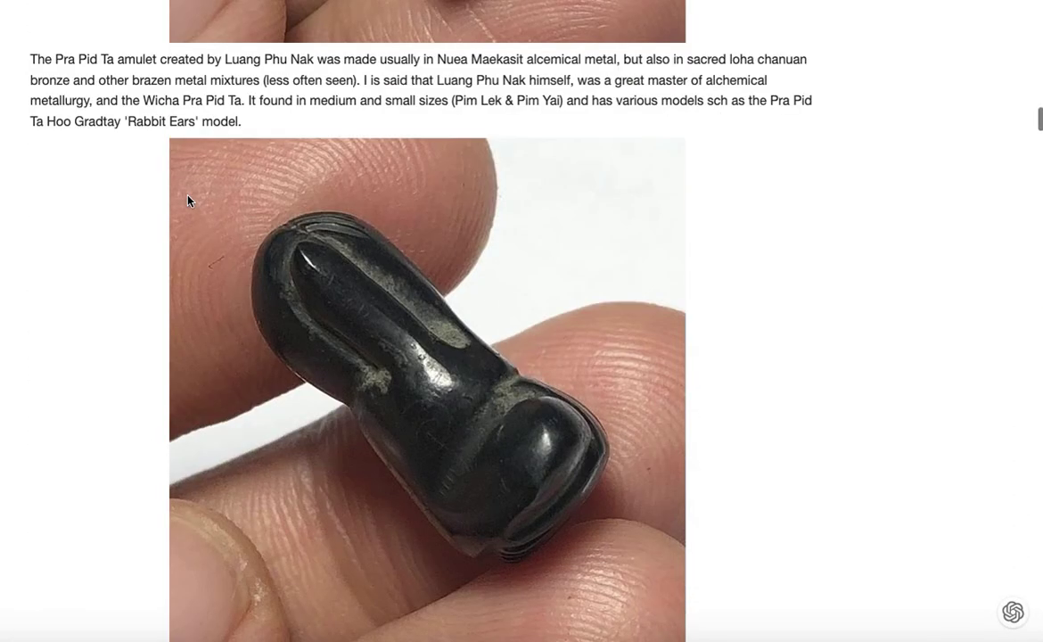
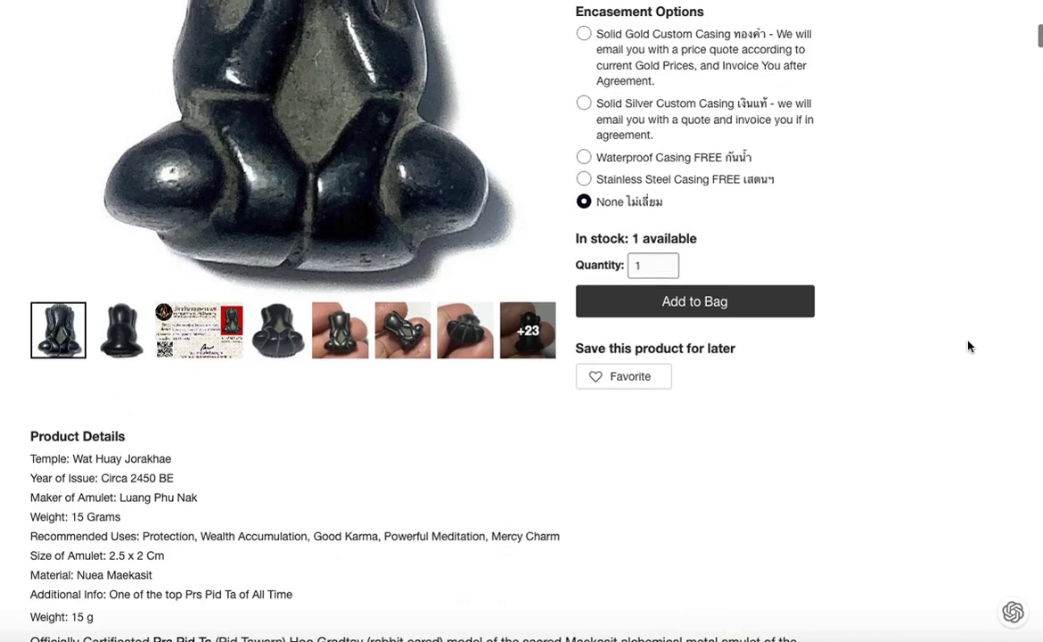
scroll(746, 424, down, 5)
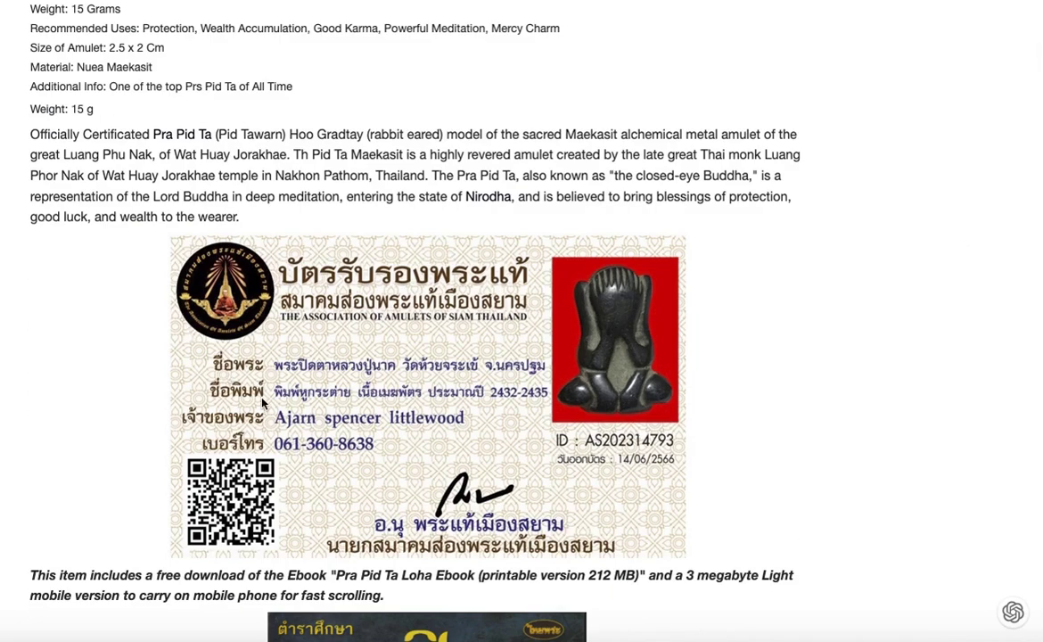
scroll(609, 427, up, 10)
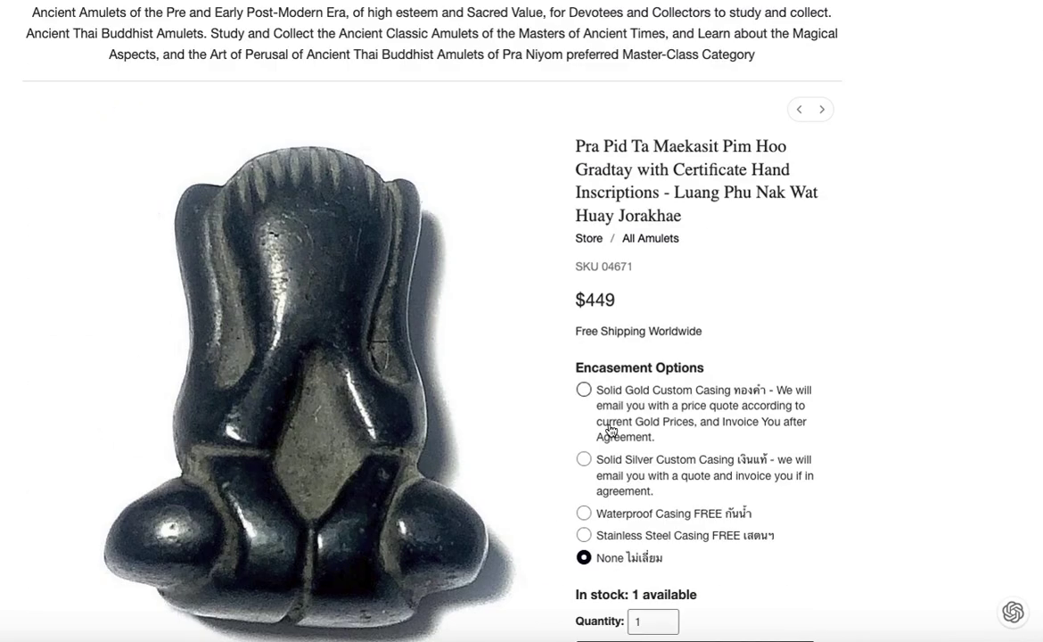
- Switch back to the Suea Yant 2522 BE product editor, stay on the page despite the unsaved changes, and open the product's general settings
key(ctrl+Tab)
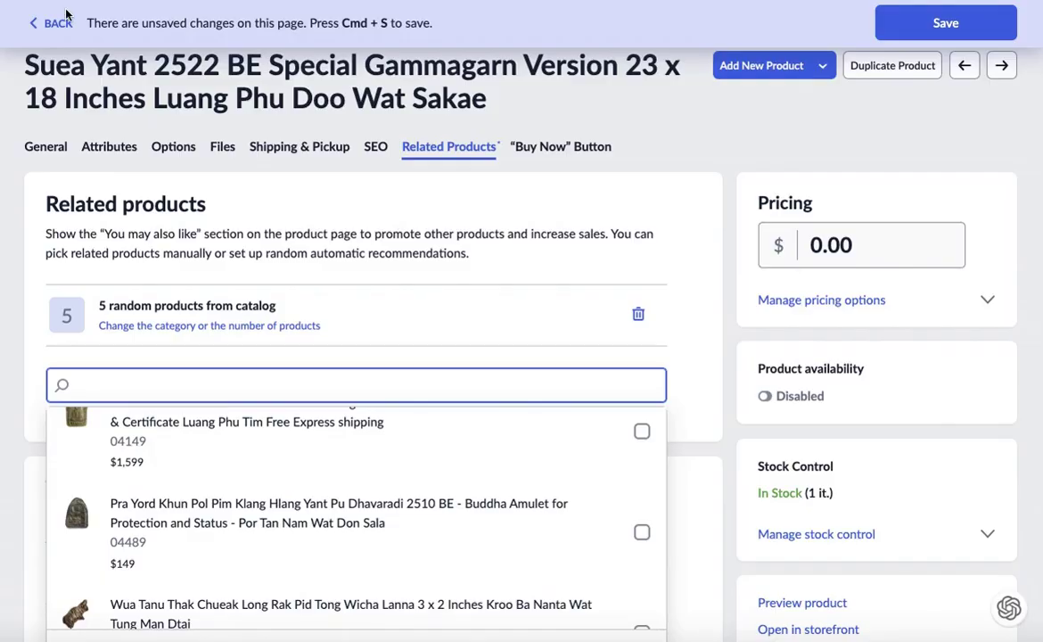
click(41, 142)
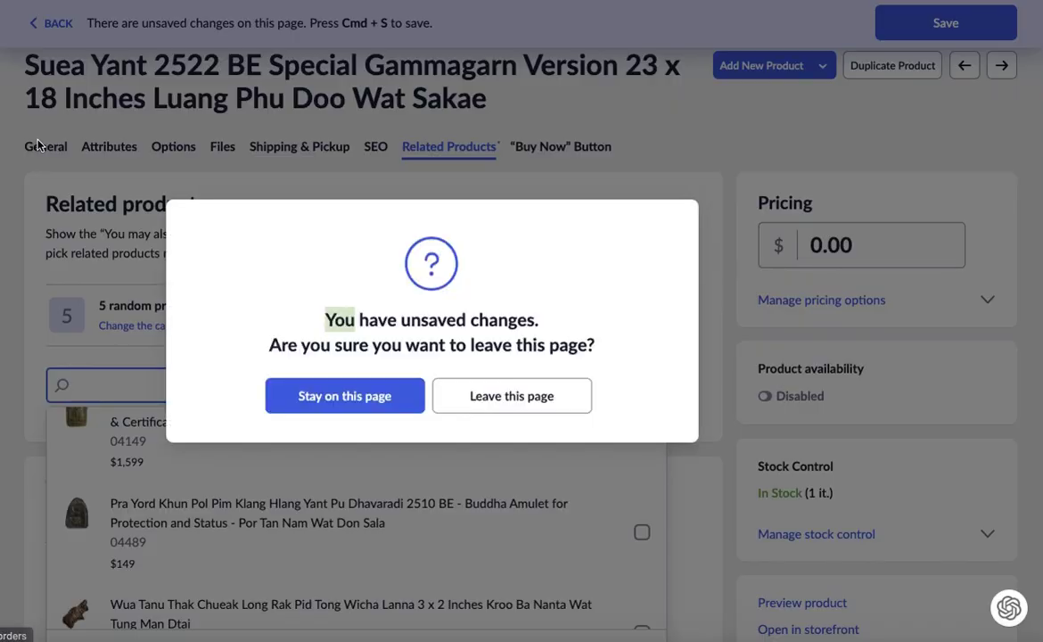
click(377, 395)
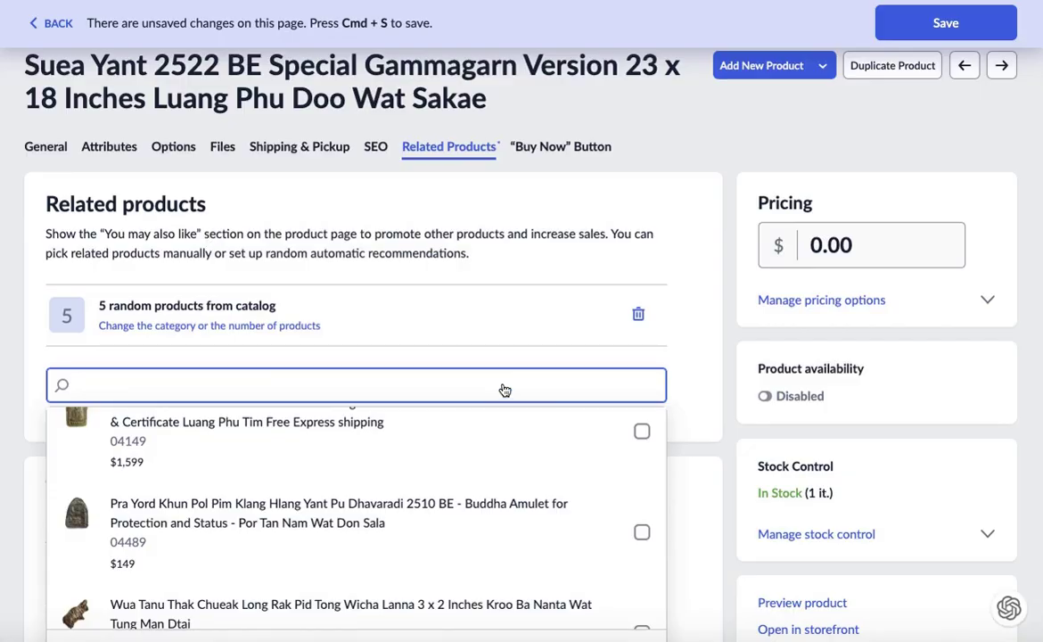
click(49, 147)
mouse_move(677, 205)
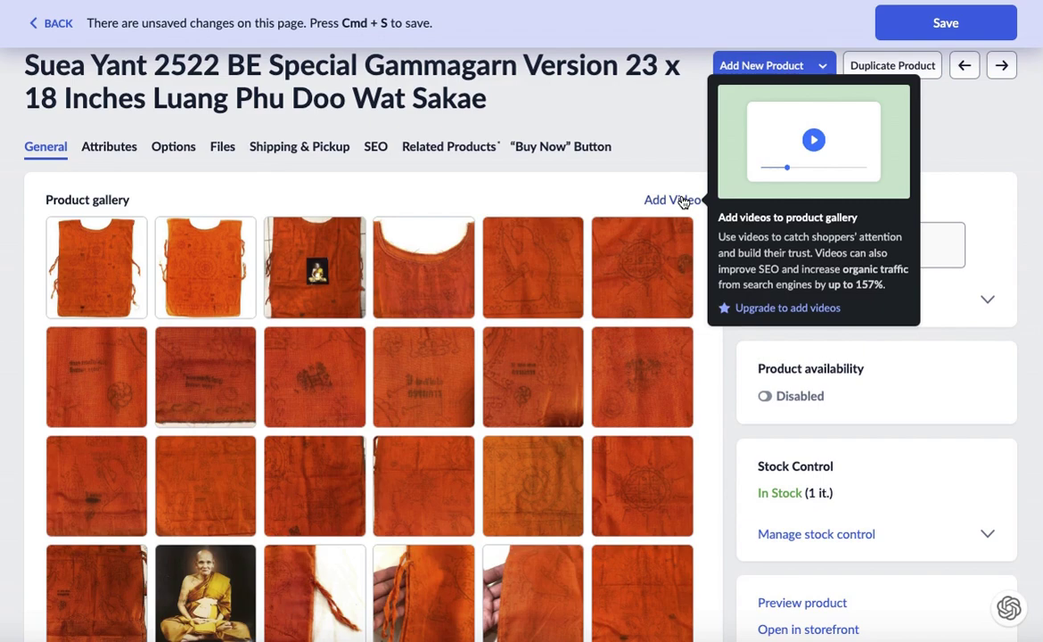
- Try adding two lines of placeholder text below the last paragraph of the product description, and delete them
scroll(793, 472, down, 10)
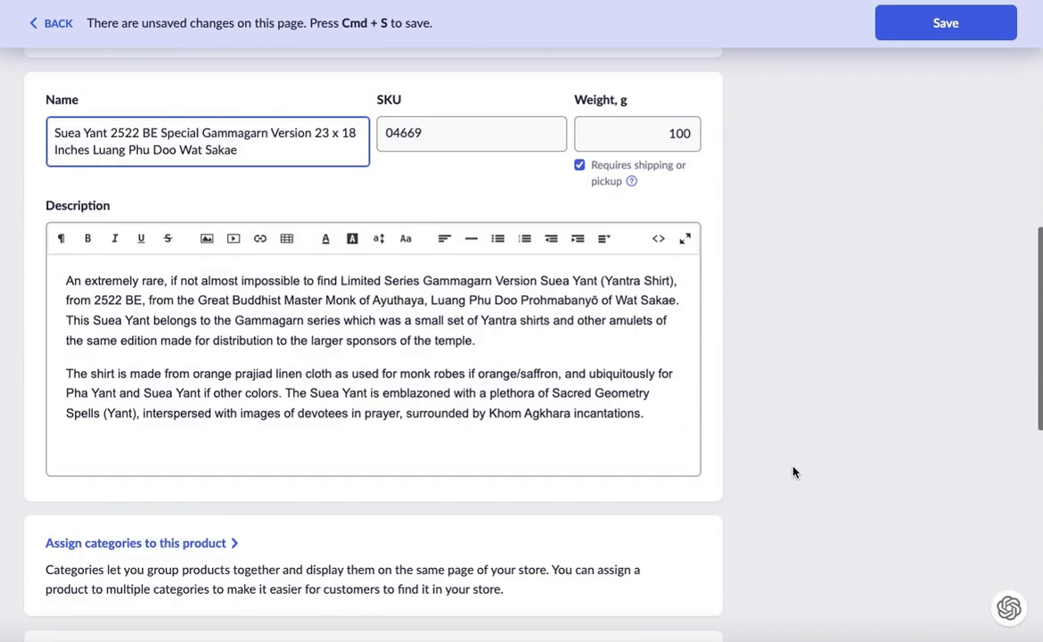
click(656, 414)
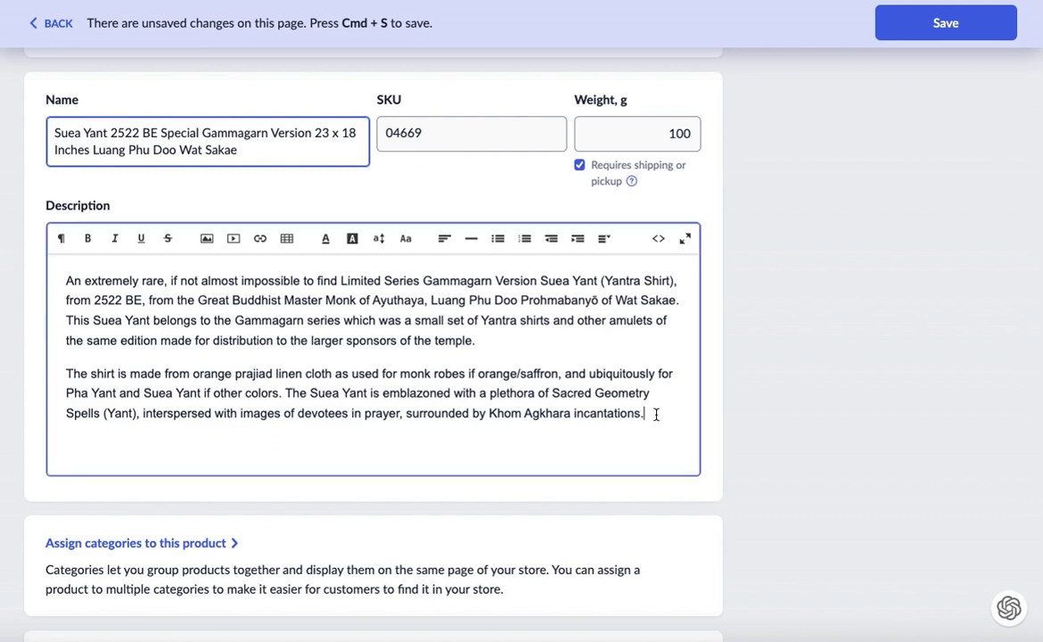
key(Return)
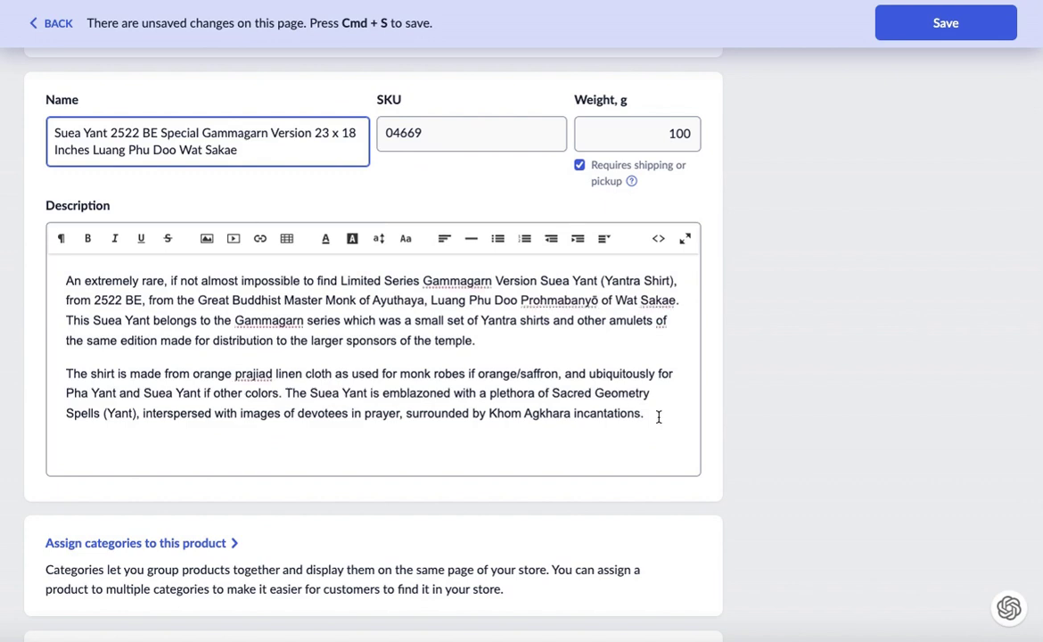
text(bds;BV;B;IB;webef;erw)
key(Return)
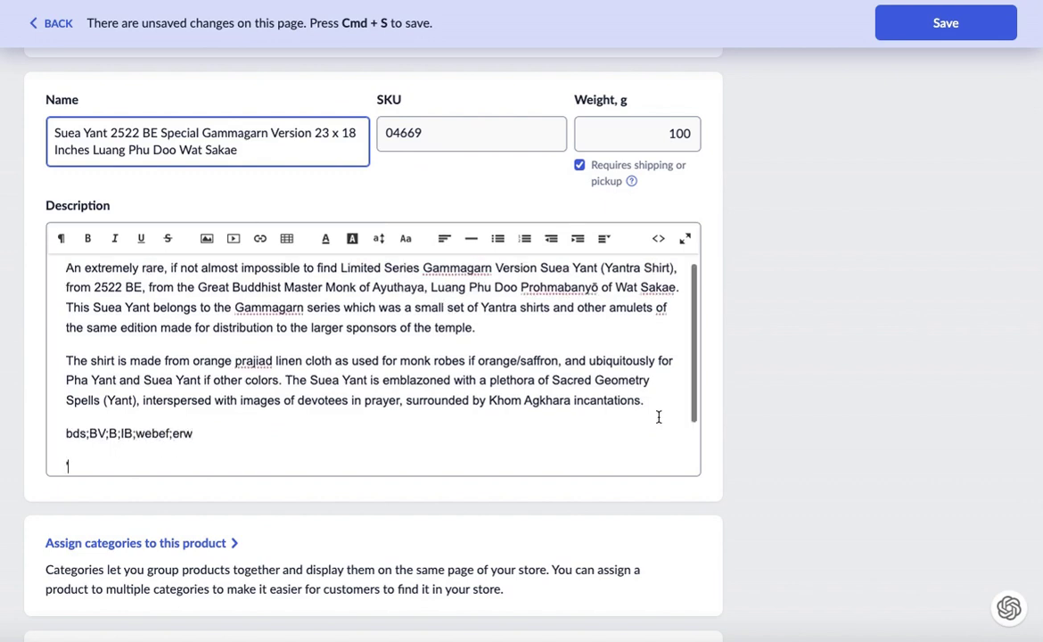
text(niuerb)
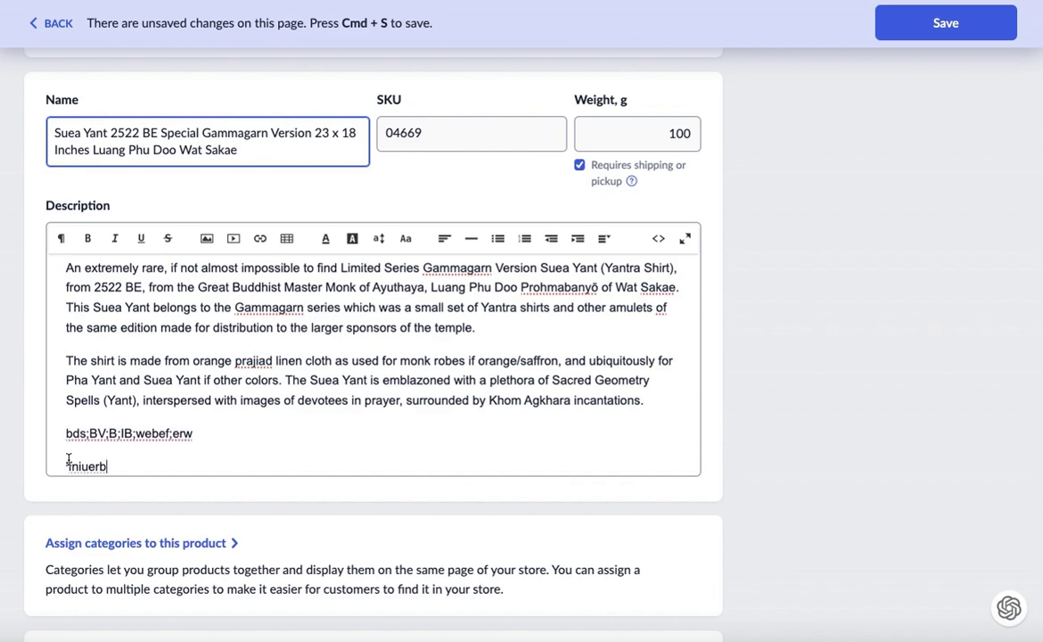
click(68, 460)
text(f)
scroll(65, 439, down, 1)
drag(65, 439, 52, 369)
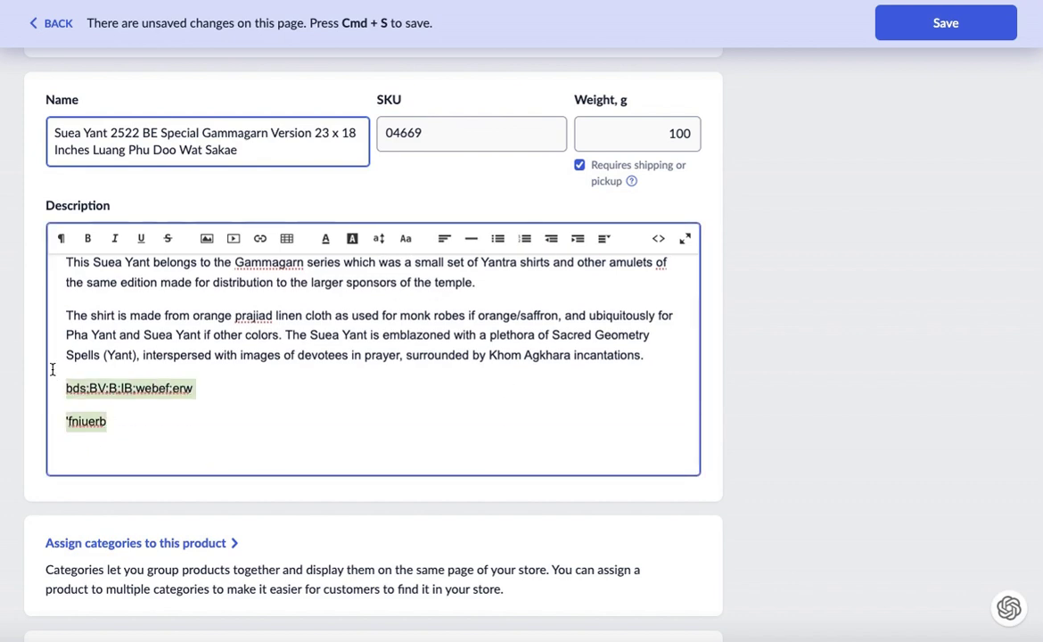
key(BackSpace)
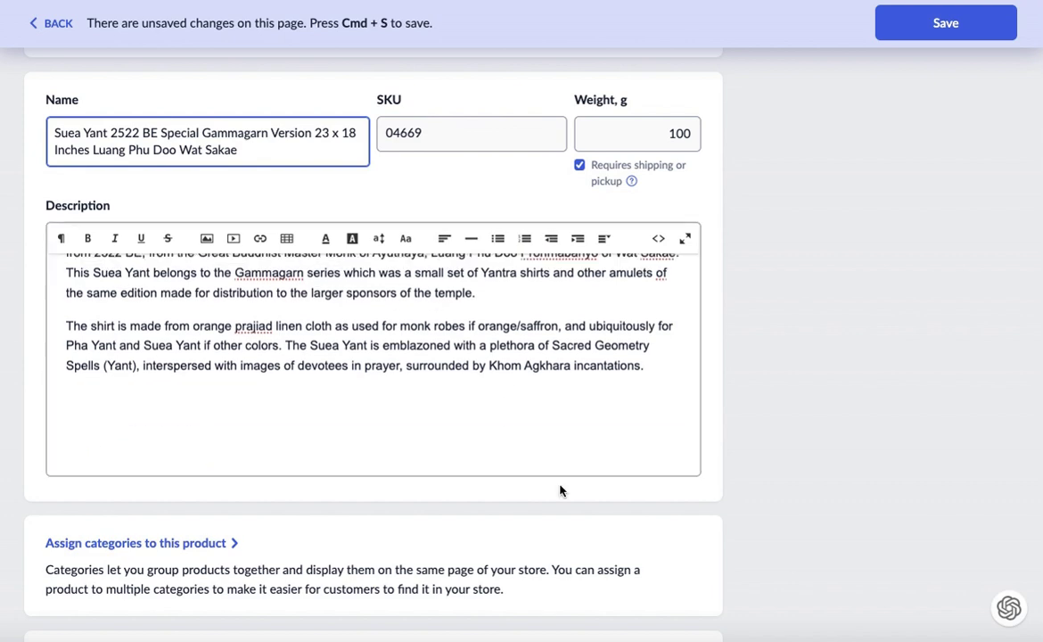
- Examine the product's image gallery, name, SKU and description text in the general settings
scroll(491, 354, up, 5)
scroll(255, 555, up, 1)
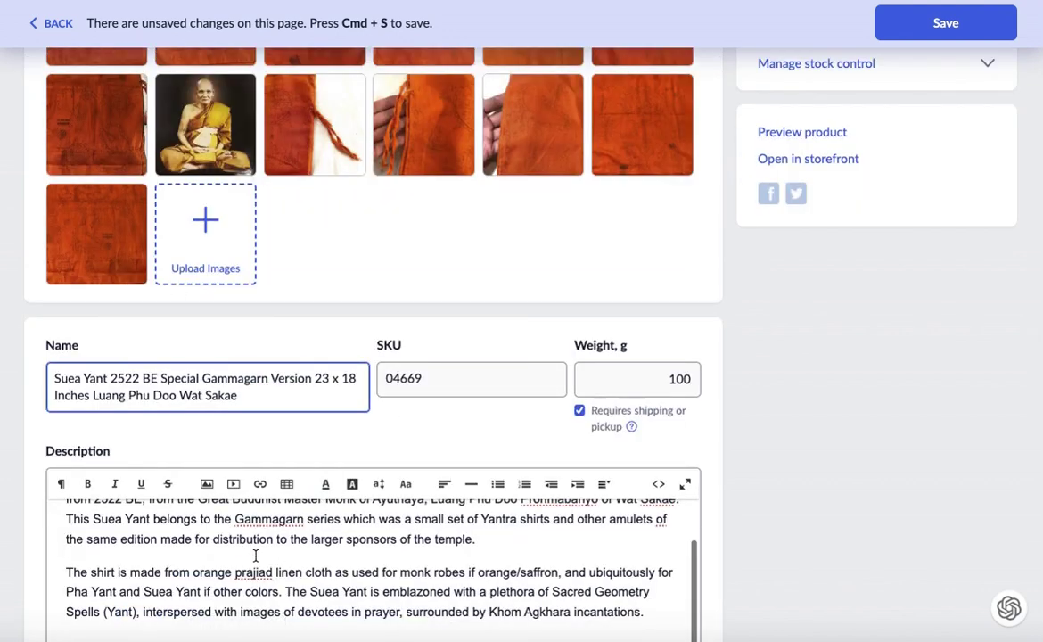
scroll(841, 500, down, 3)
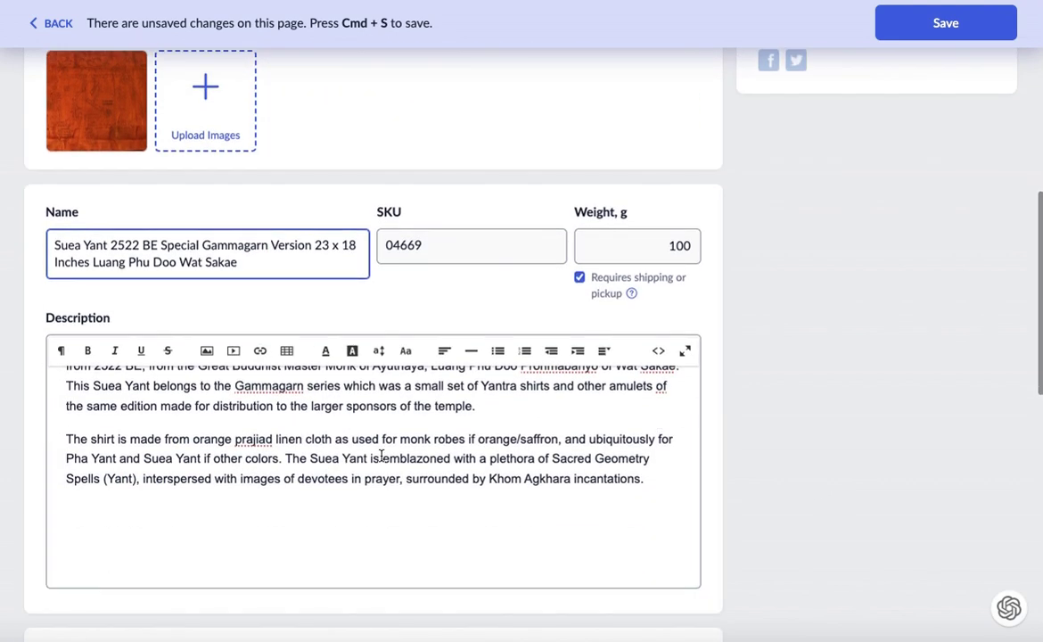
key(Return)
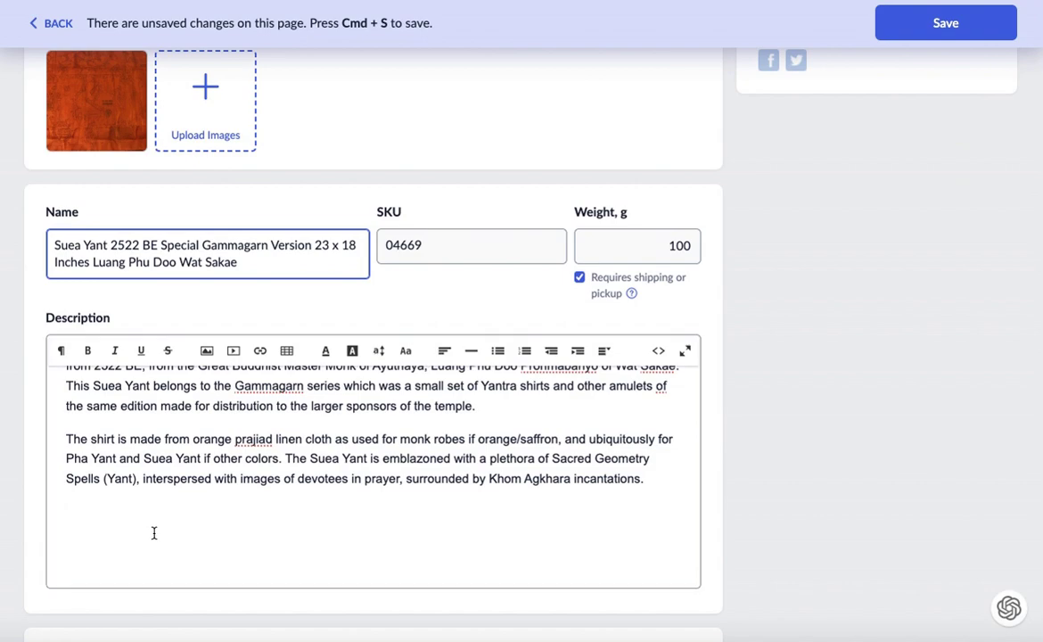
scroll(172, 534, up, 1)
scroll(172, 534, up, 2)
scroll(138, 165, up, 5)
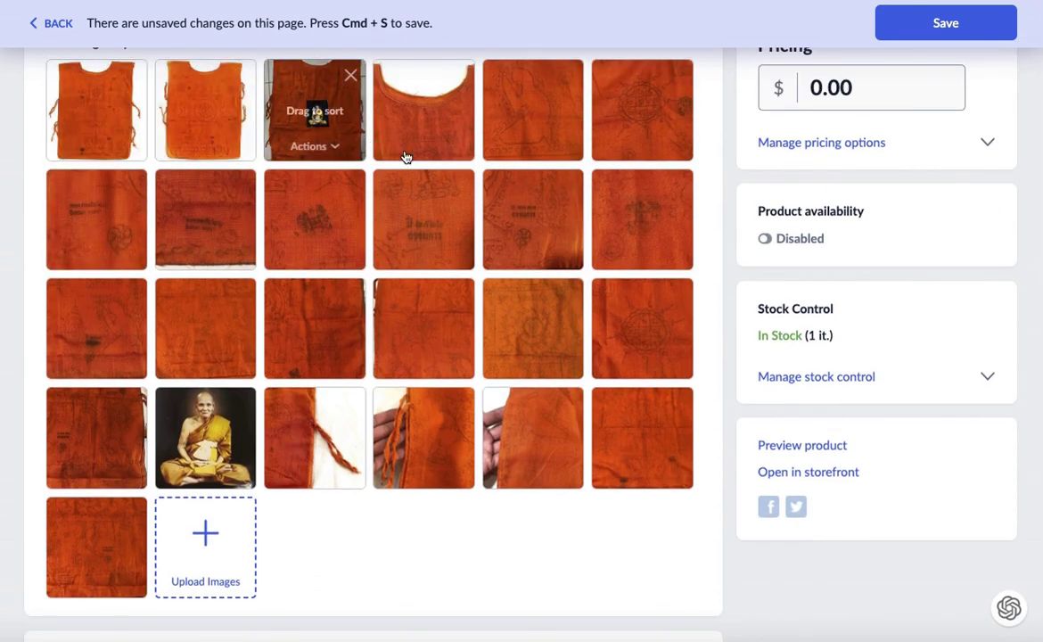
scroll(312, 487, down, 8)
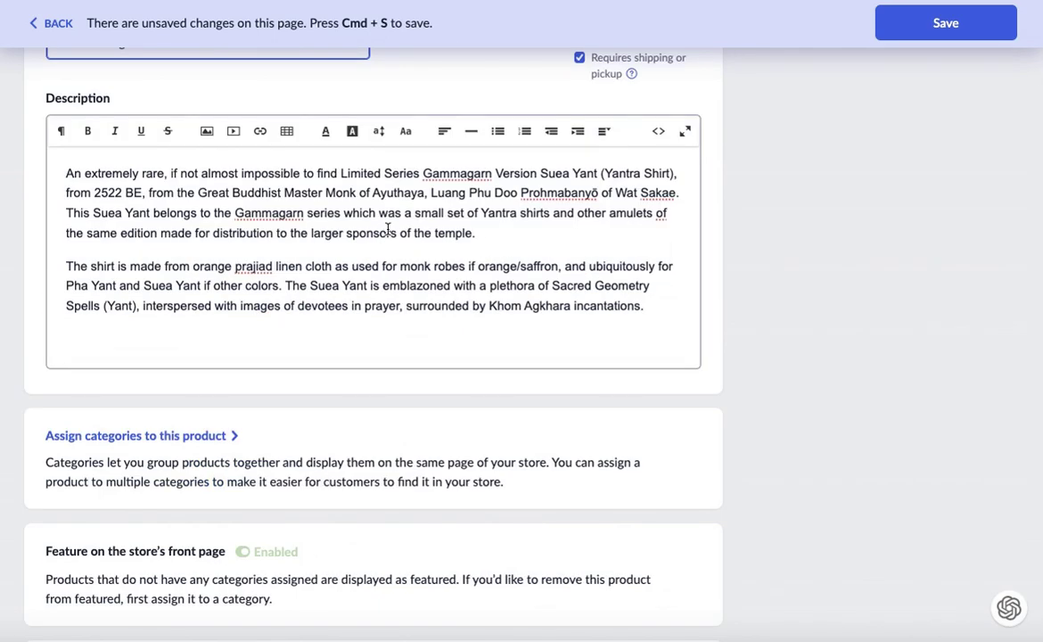
scroll(241, 214, up, 2)
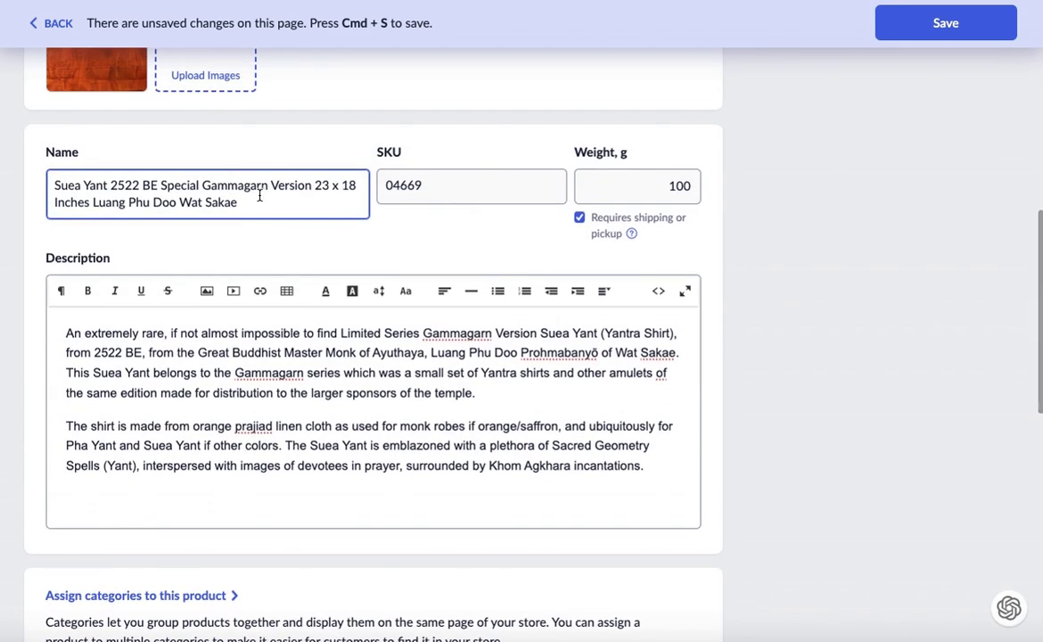
drag(253, 203, 55, 160)
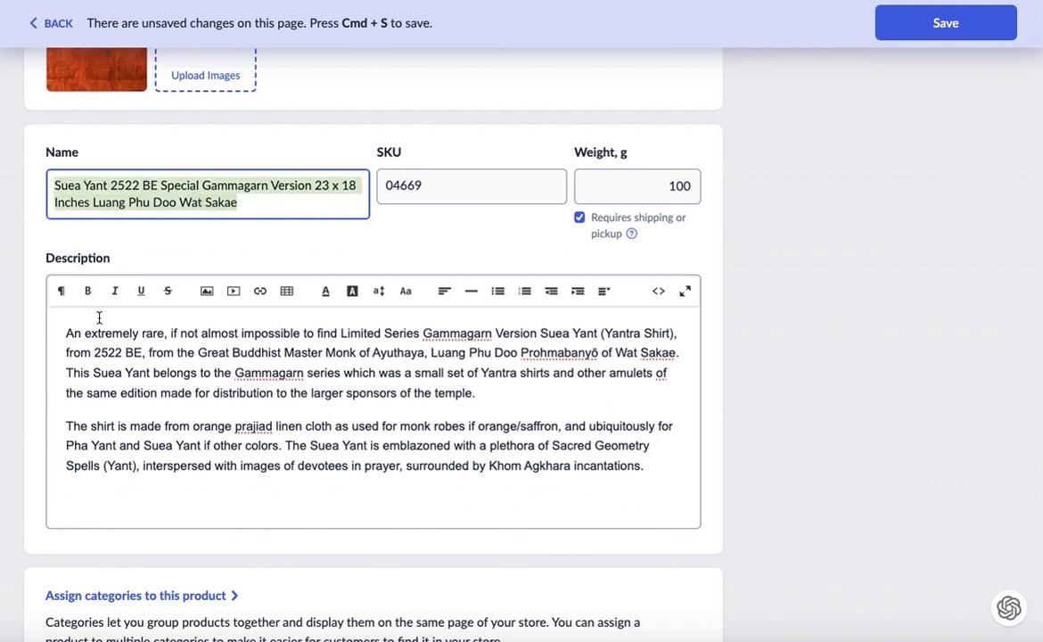
drag(67, 333, 685, 331)
scroll(692, 419, up, 7)
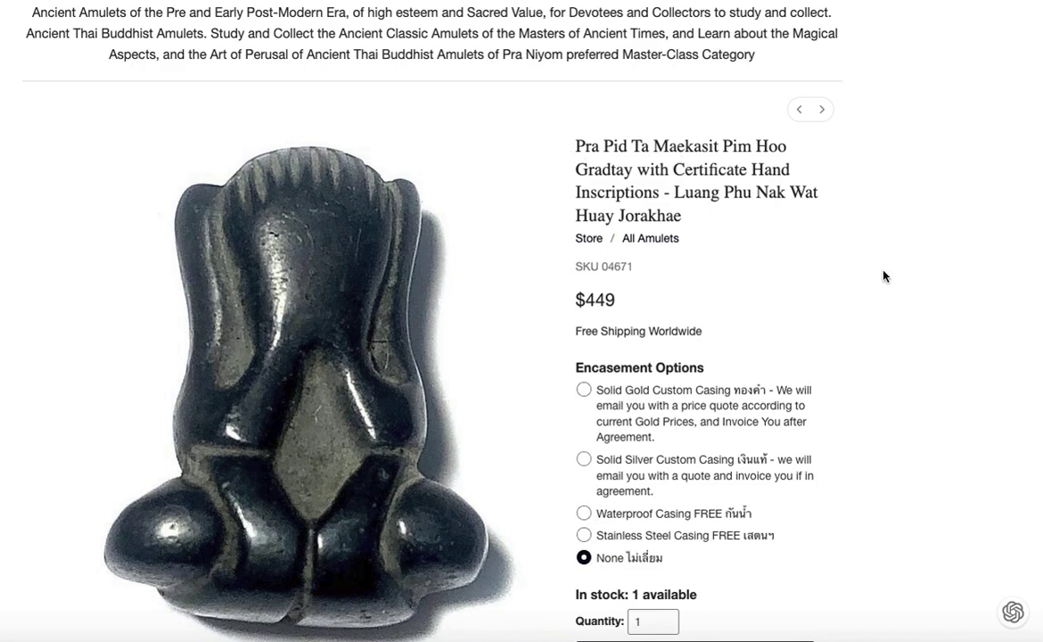
- Compare with the Pra Pid Ta storefront page, examining its main image, gallery thumbnails, encasement options and purchase section
scroll(877, 345, down, 1)
scroll(877, 345, down, 3)
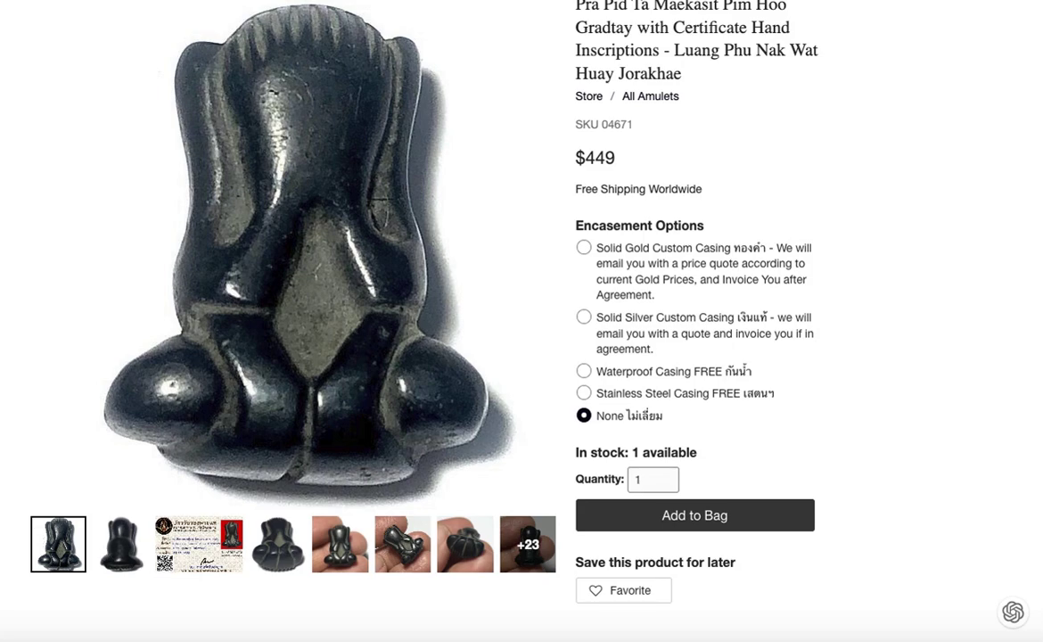
scroll(964, 269, up, 4)
scroll(979, 325, down, 1)
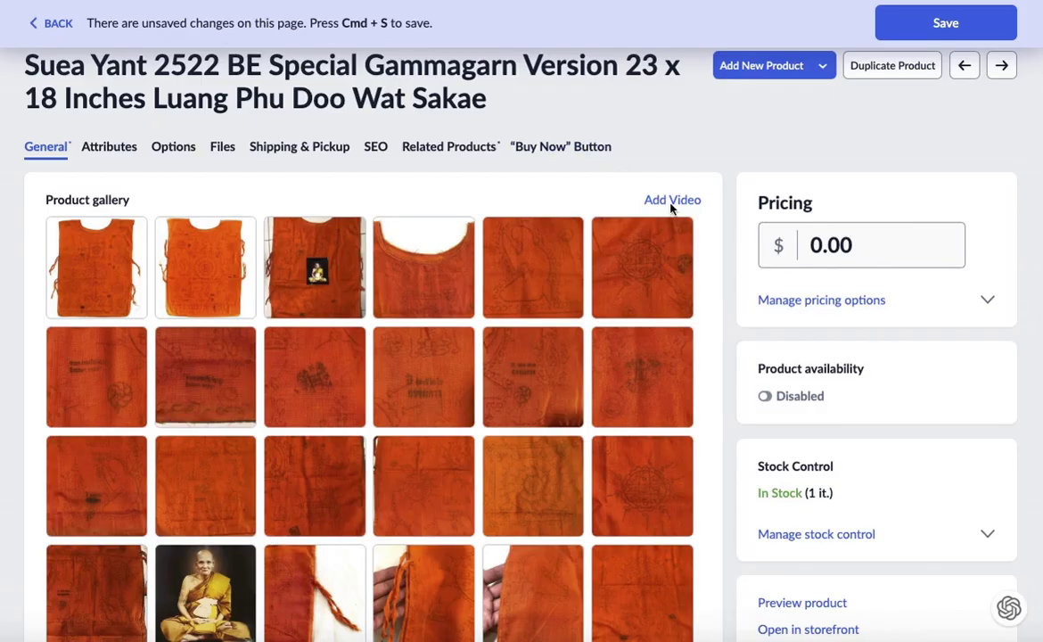
- Read the information about adding videos to the Suea Yant product gallery, and look over the gallery images
mouse_move(675, 201)
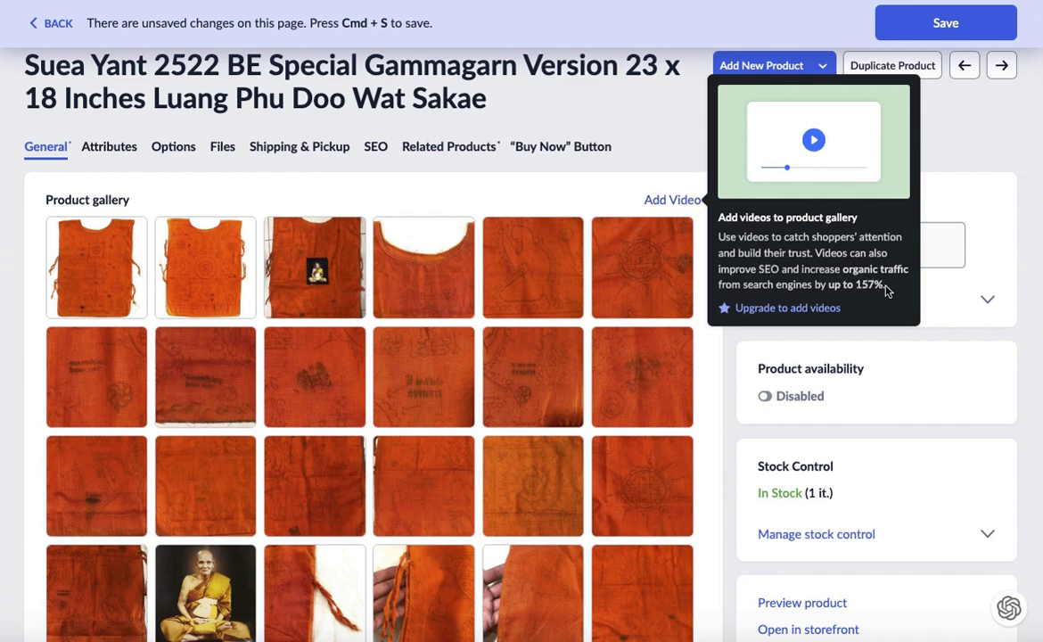
drag(885, 290, 719, 243)
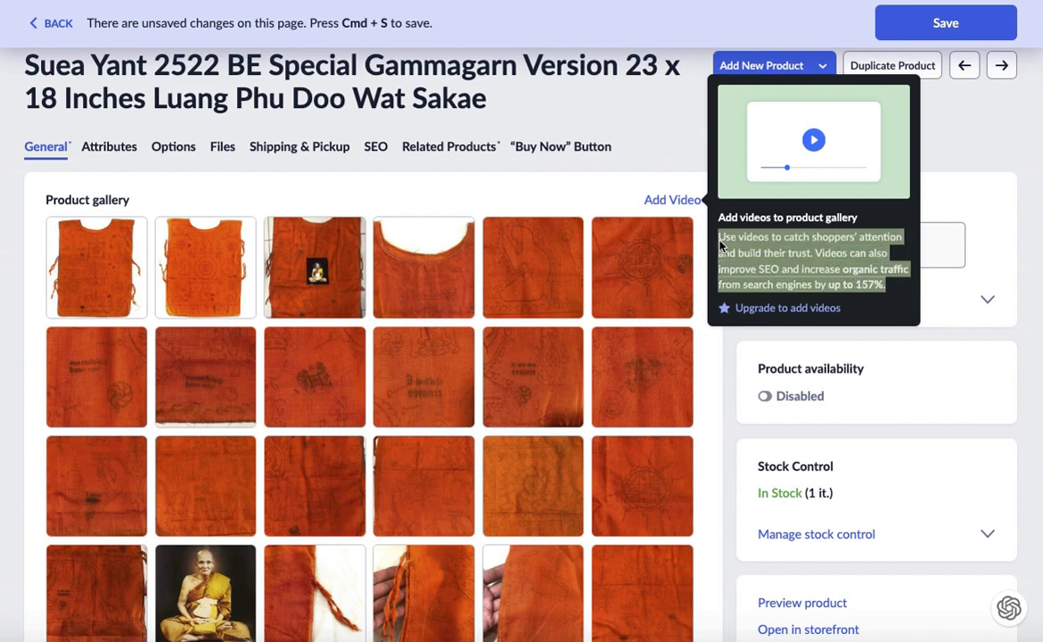
click(718, 215)
drag(718, 216, 878, 297)
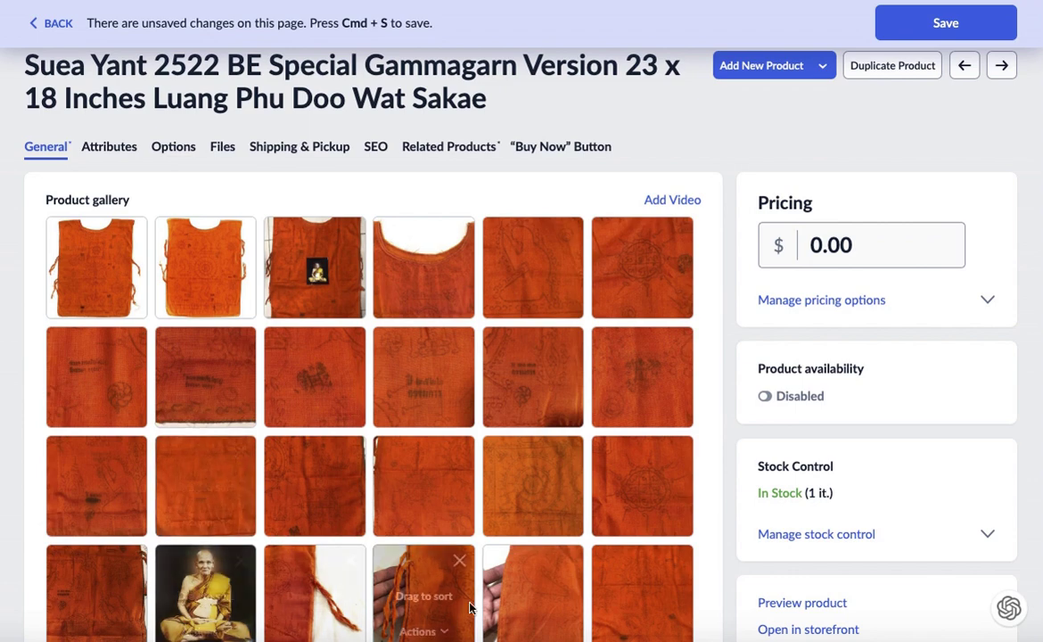
drag(208, 234, 62, 247)
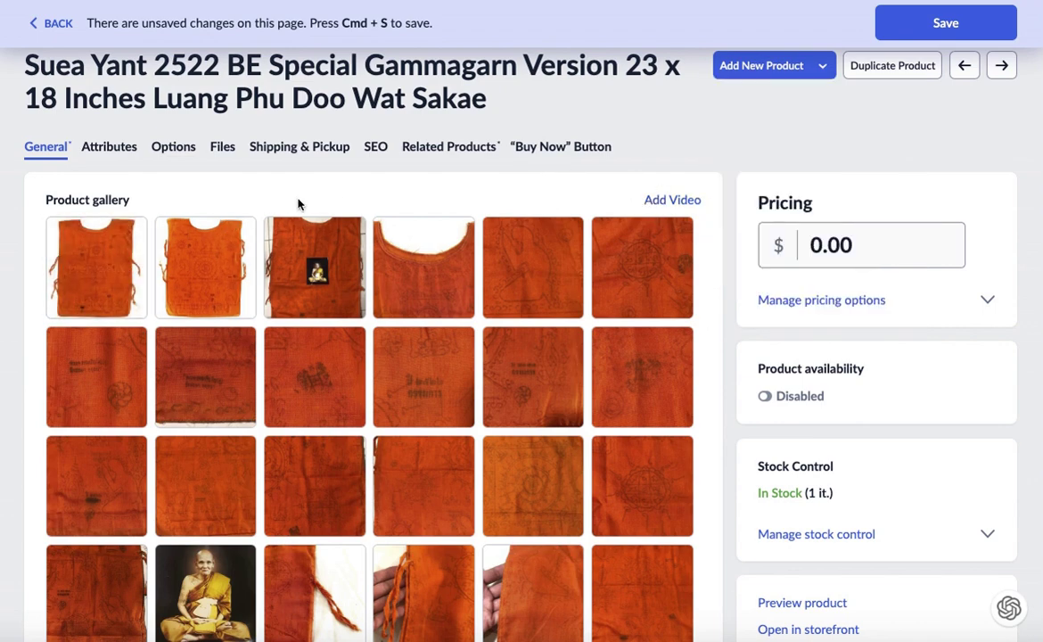
mouse_move(88, 235)
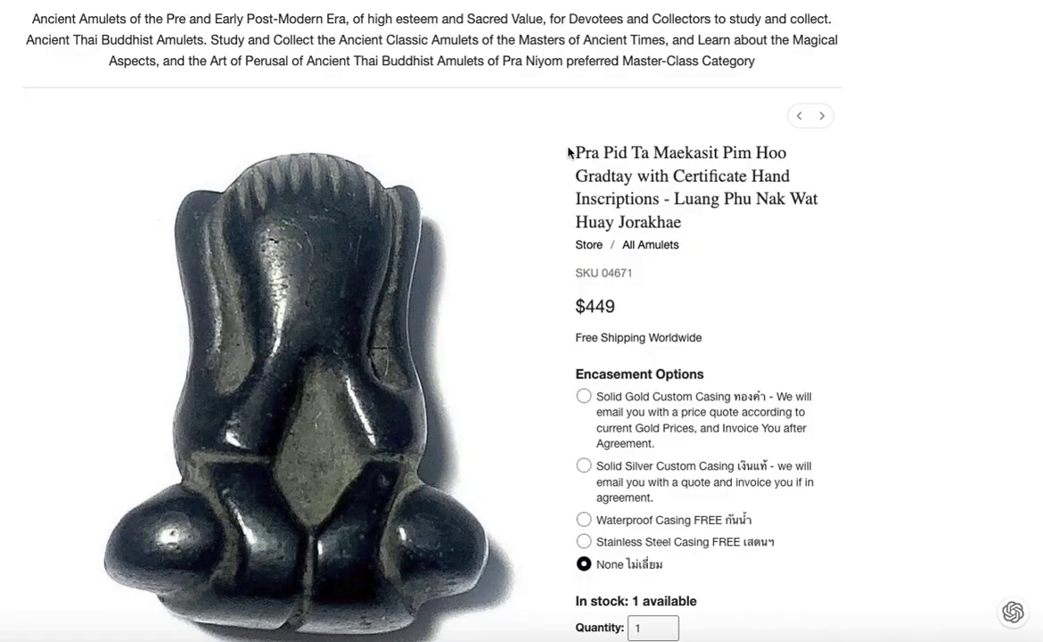
- Browse the All Amulets category from the storefront product page and open the Luang Phu Tuad Tao Reed Pim Yai 2513 product
click(641, 247)
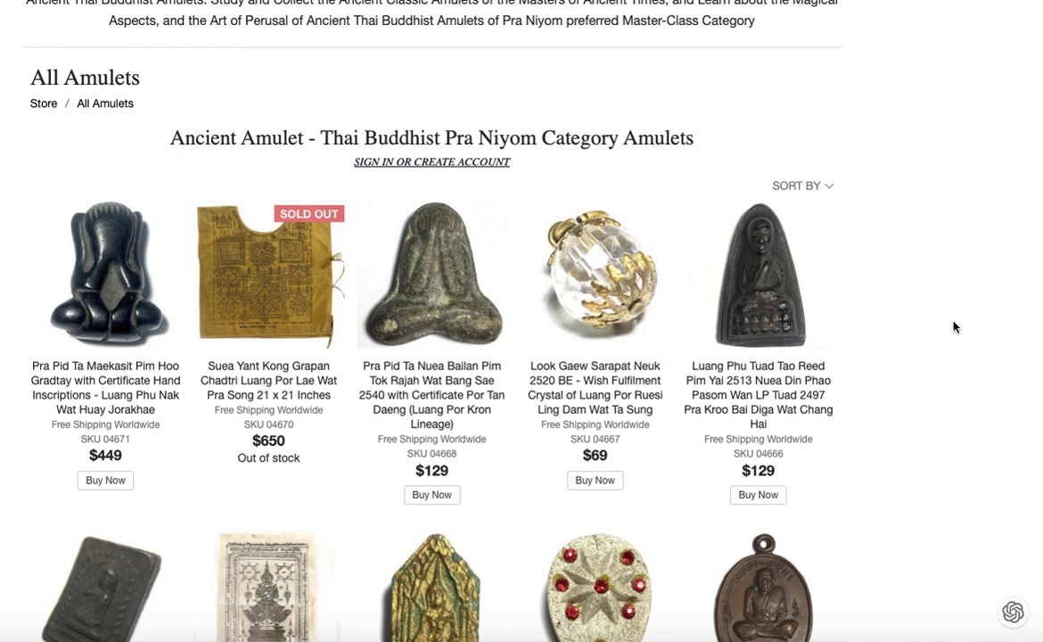
scroll(953, 326, down, 5)
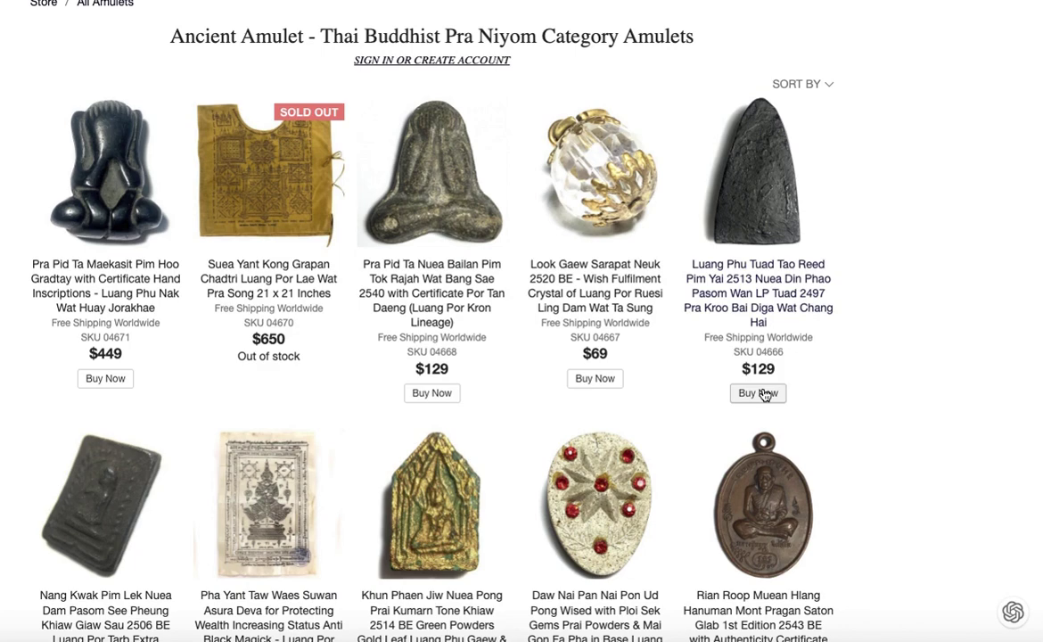
click(691, 185)
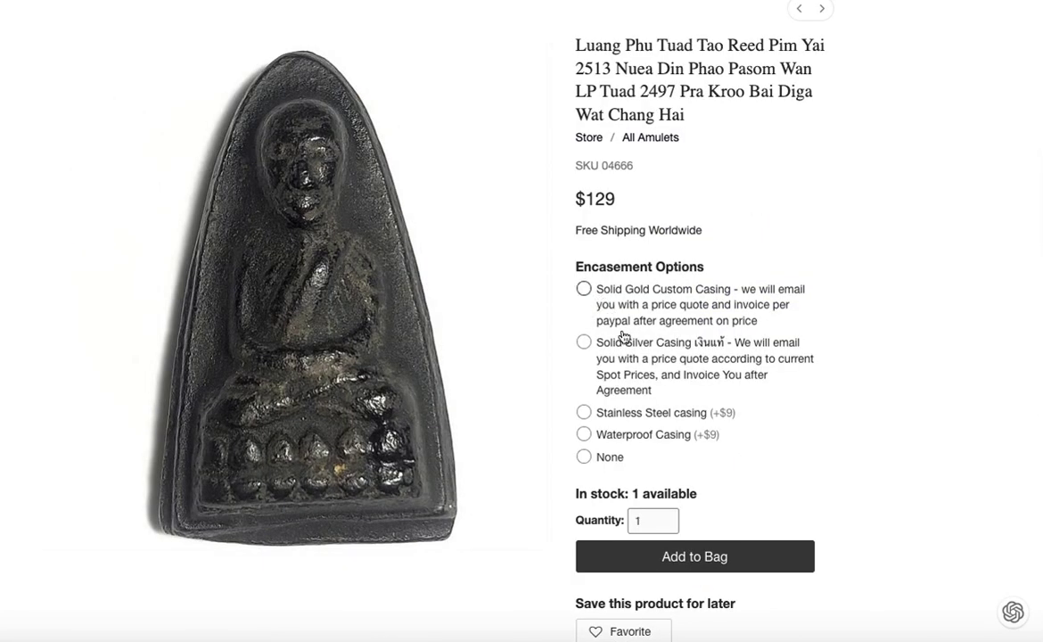
- Try adding the amulet to the bag without an encasement choice, and select None under Encasement Options
click(672, 558)
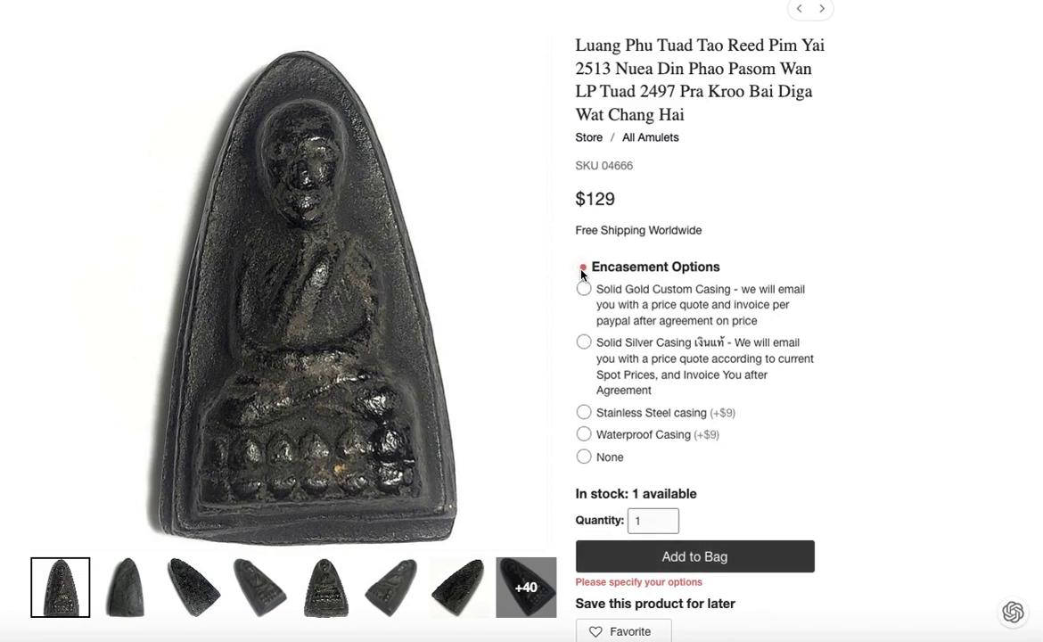
click(585, 458)
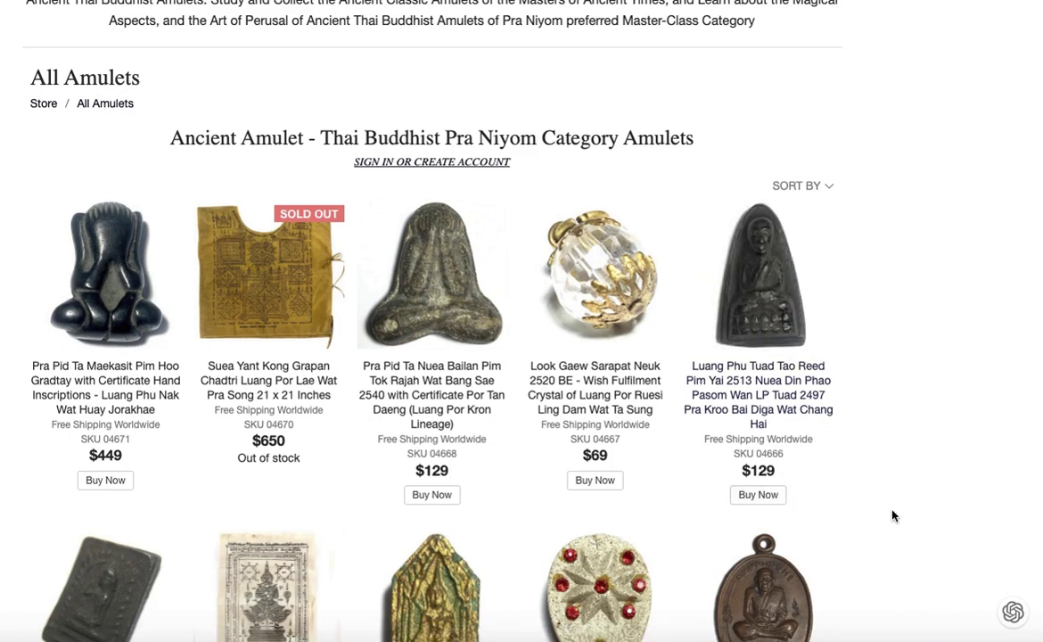
- Start a purchase of the Luang Phu Tuad Tao Reed amulet from the All Amulets listing and review its product page
click(760, 495)
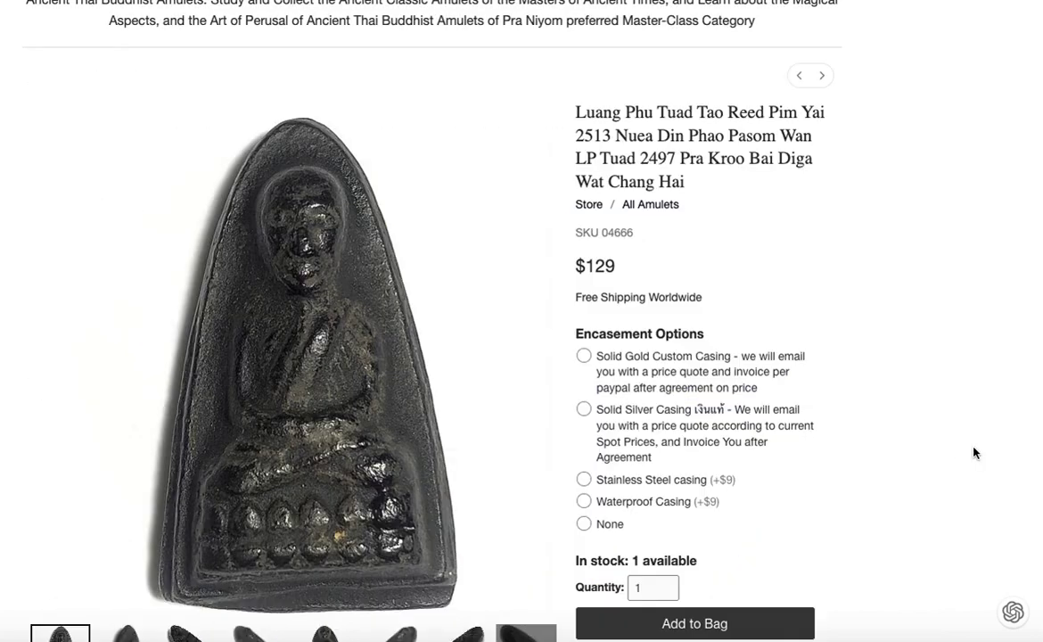
scroll(974, 453, down, 3)
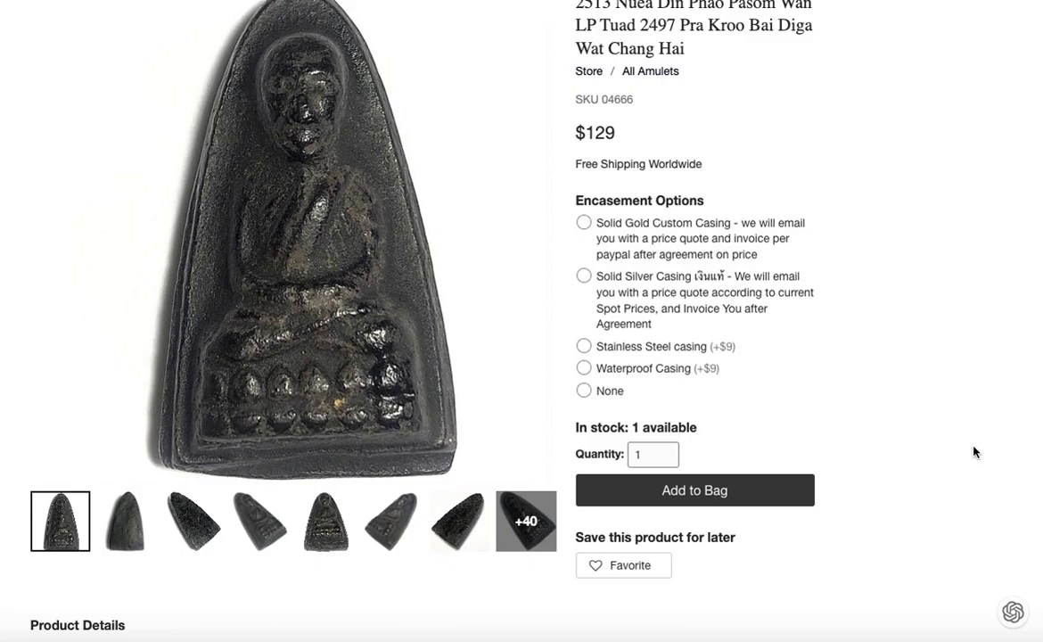
scroll(974, 453, up, 5)
scroll(974, 453, down, 3)
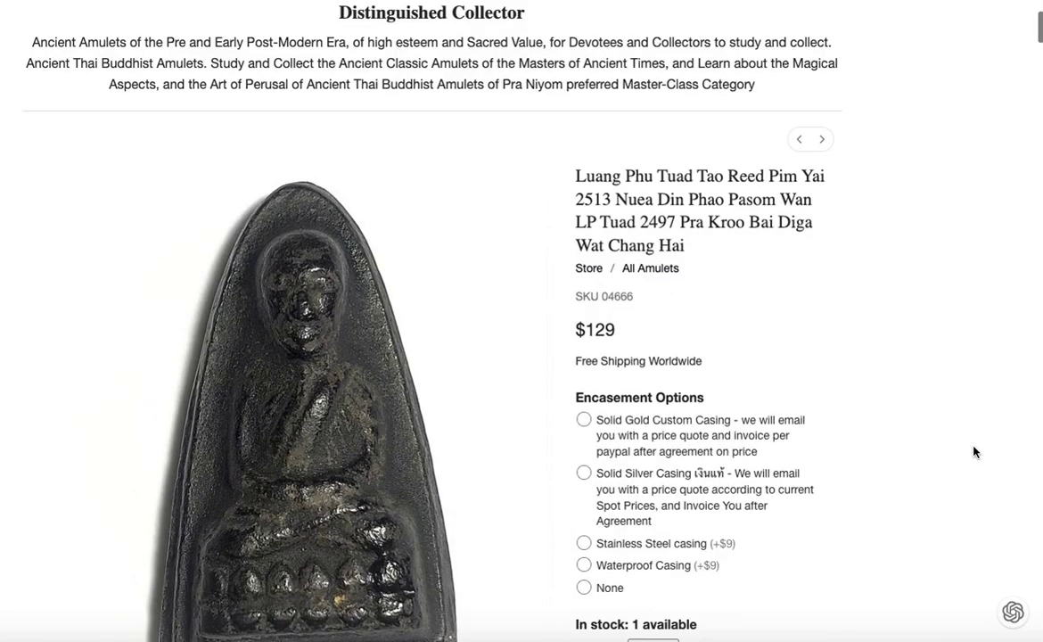
scroll(973, 451, down, 2)
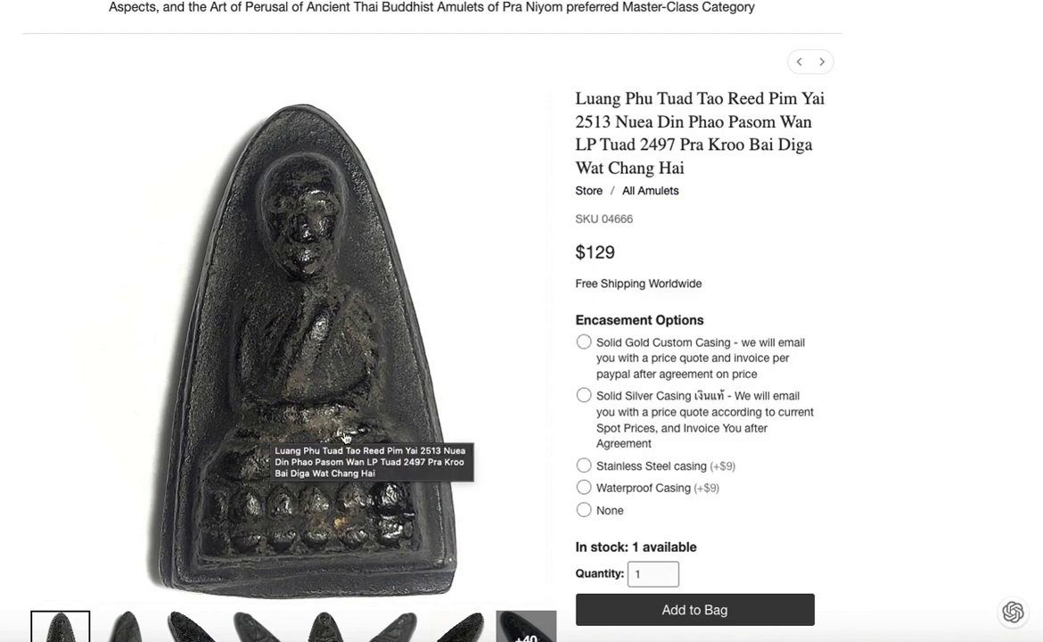
- Open the Pra Pid Ta Maekasit Pim Hoo Gradtay product from the All Amulets category and review its encasement options and product details
click(643, 192)
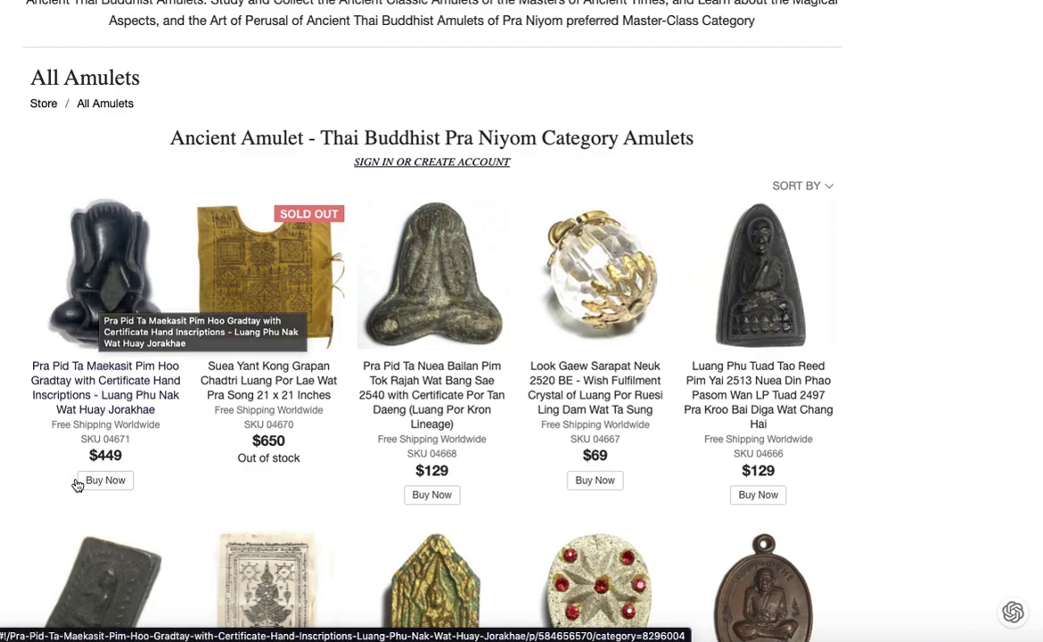
click(113, 310)
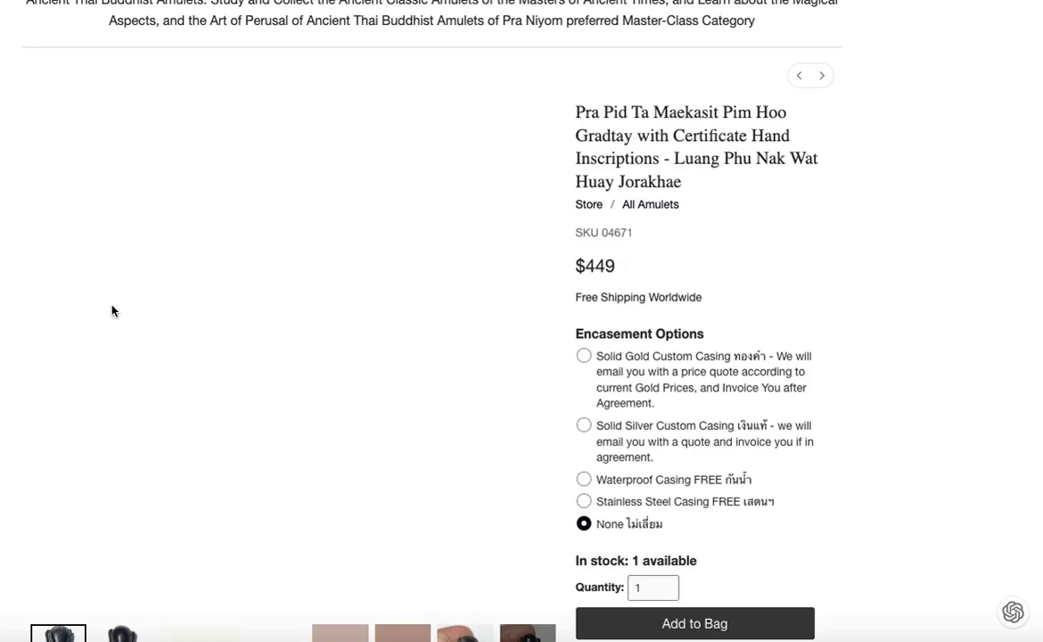
scroll(1000, 444, down, 3)
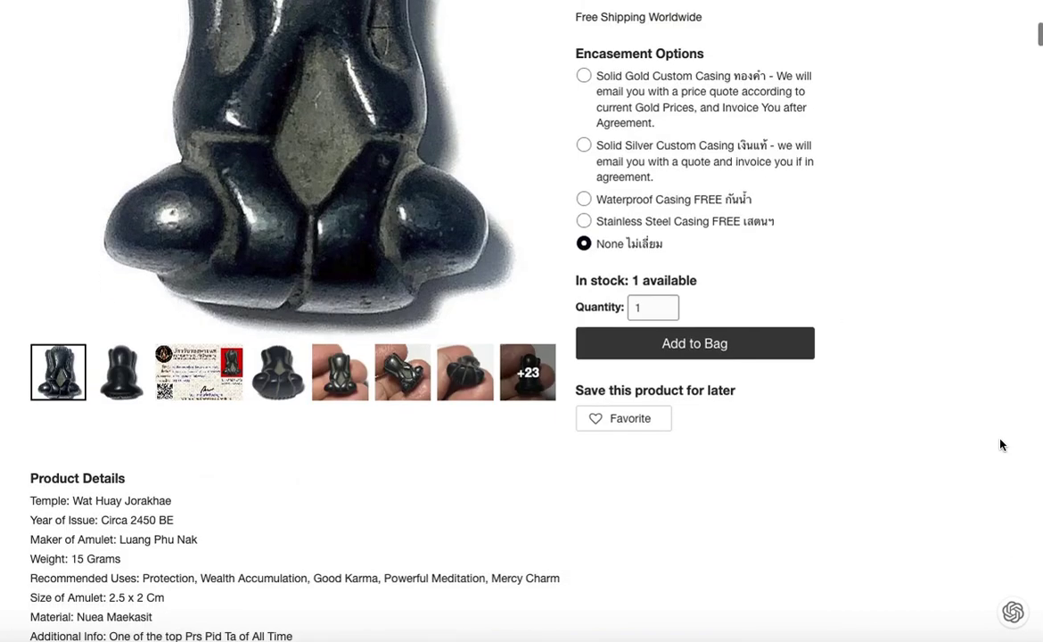
scroll(987, 444, up, 3)
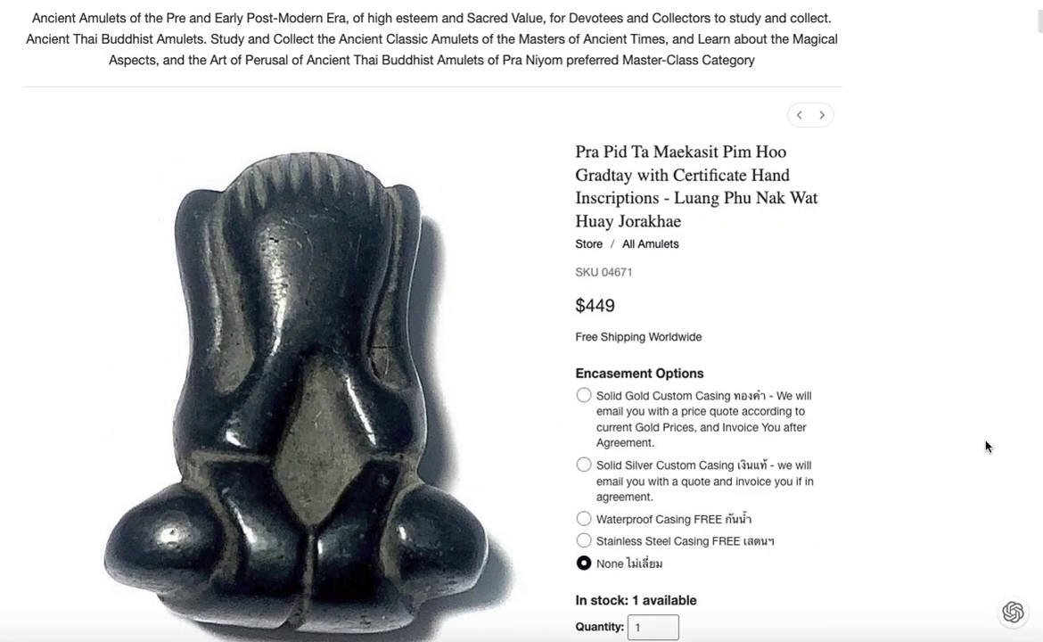
- Return to the All Amulets category and look through the listed products, their prices and their stock status
click(653, 245)
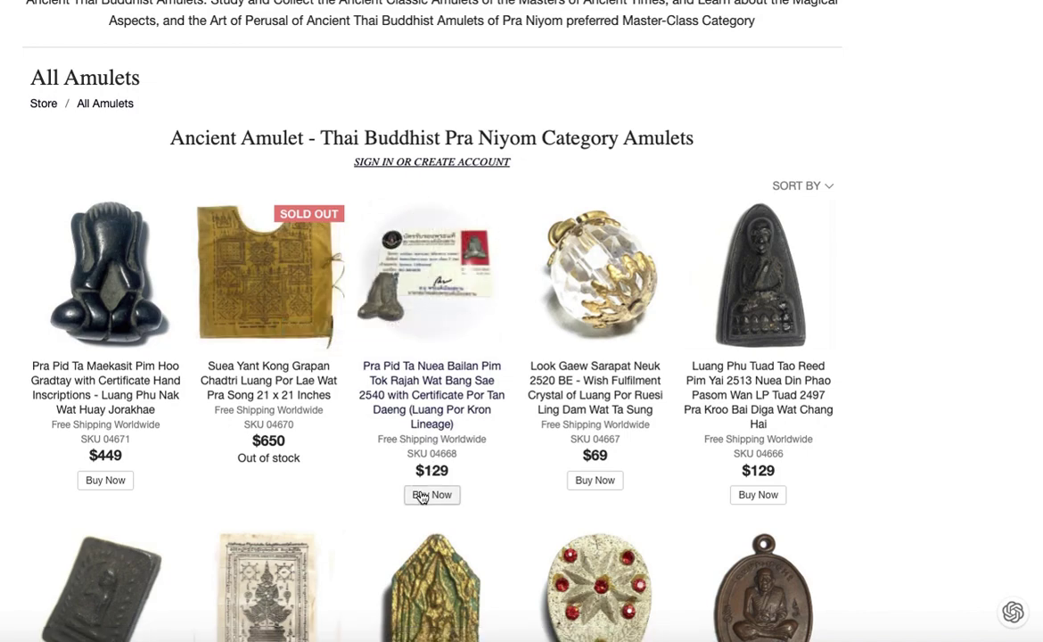
scroll(490, 509, down, 3)
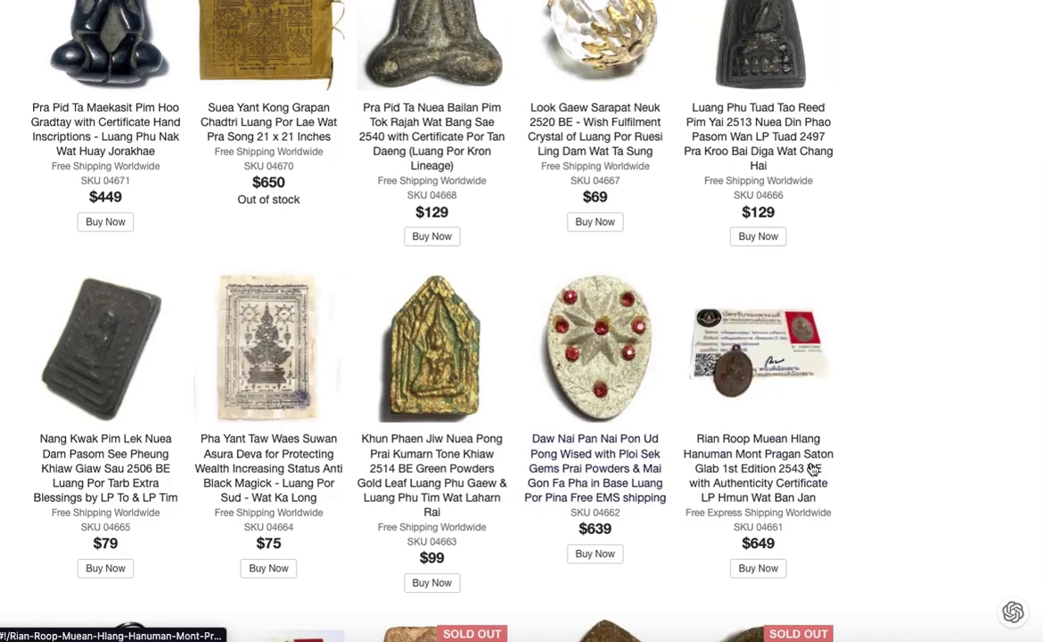
scroll(812, 406, down, 3)
scroll(918, 467, down, 3)
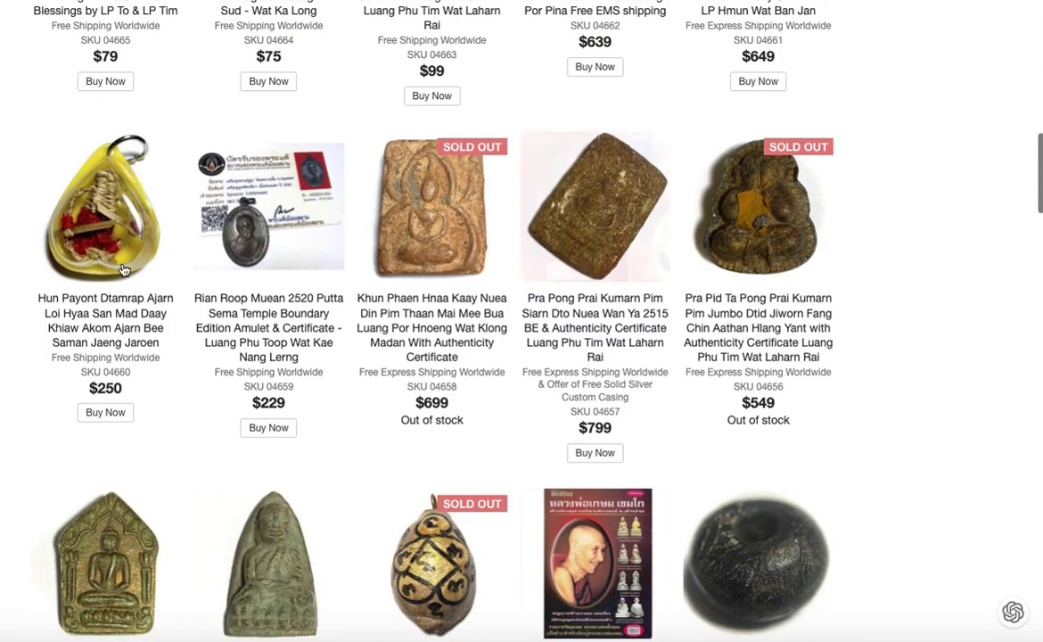
scroll(908, 415, down, 5)
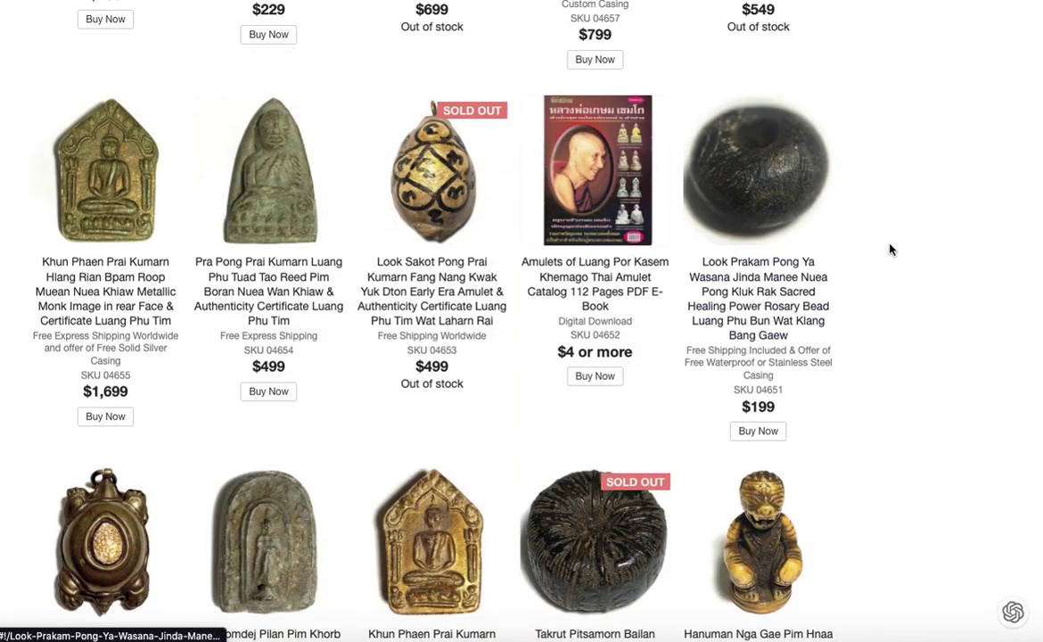
scroll(889, 250, up, 1)
scroll(889, 250, up, 15)
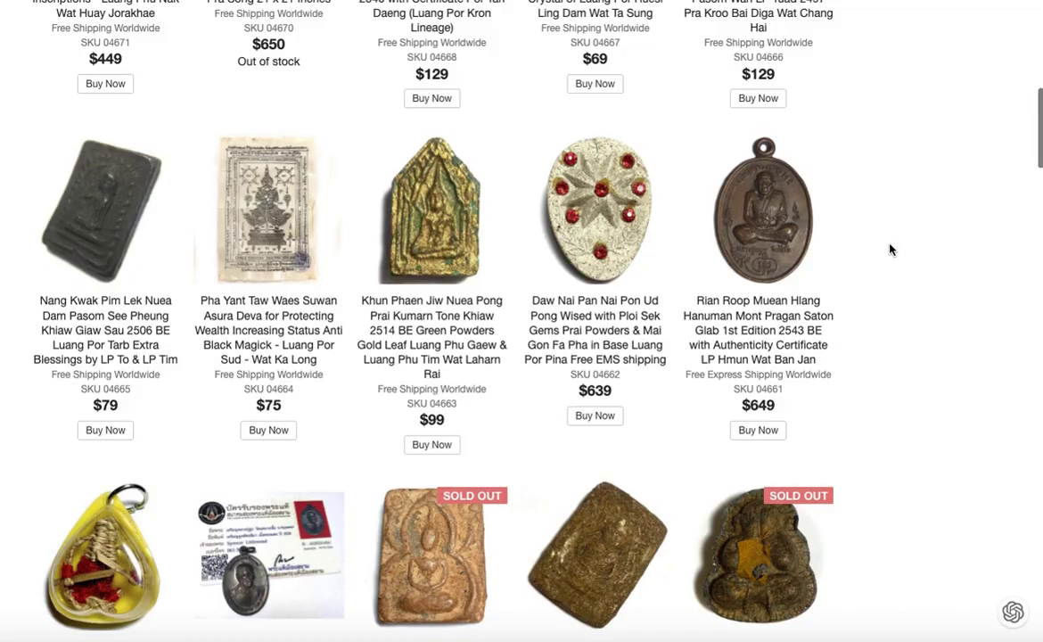
scroll(888, 249, down, 2)
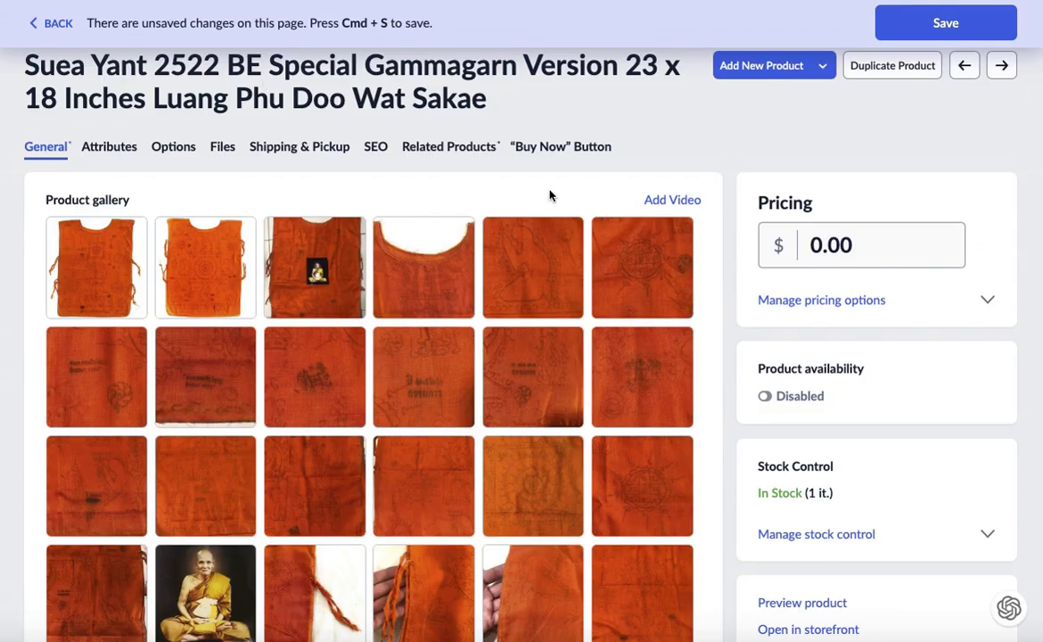
- Switch to the Suea Yant 2522 BE product editor and read the information about adding videos to the product gallery
mouse_move(674, 203)
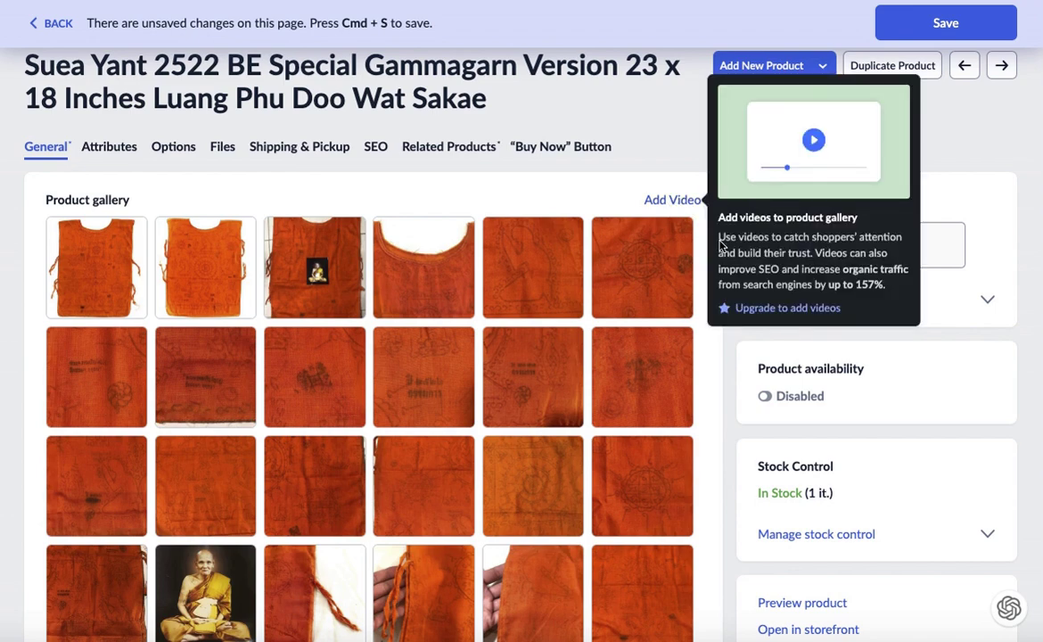
drag(724, 238, 887, 295)
drag(810, 261, 731, 243)
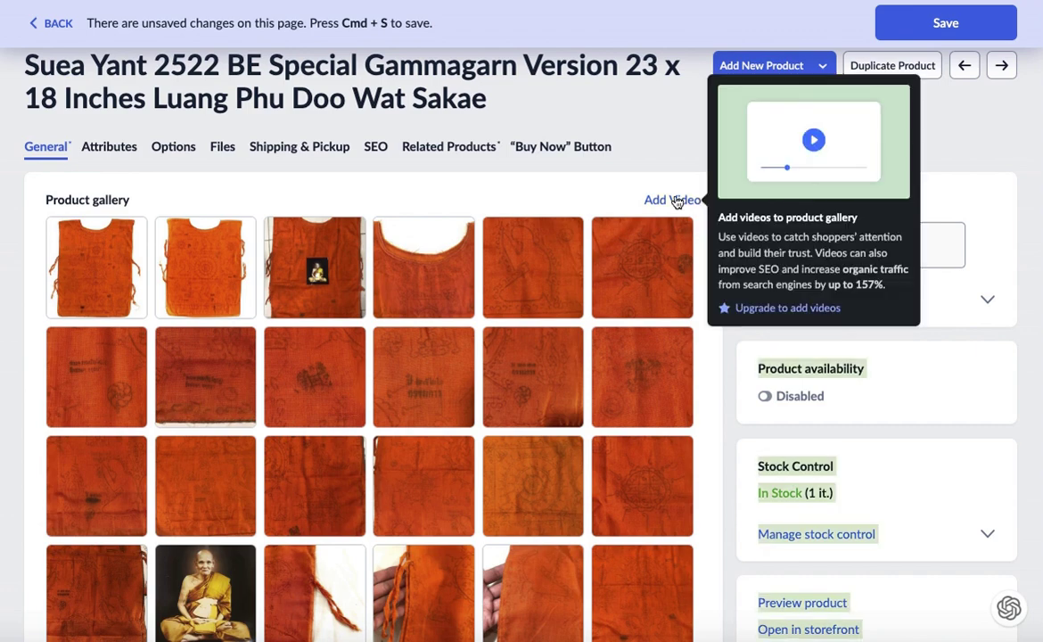
mouse_move(89, 249)
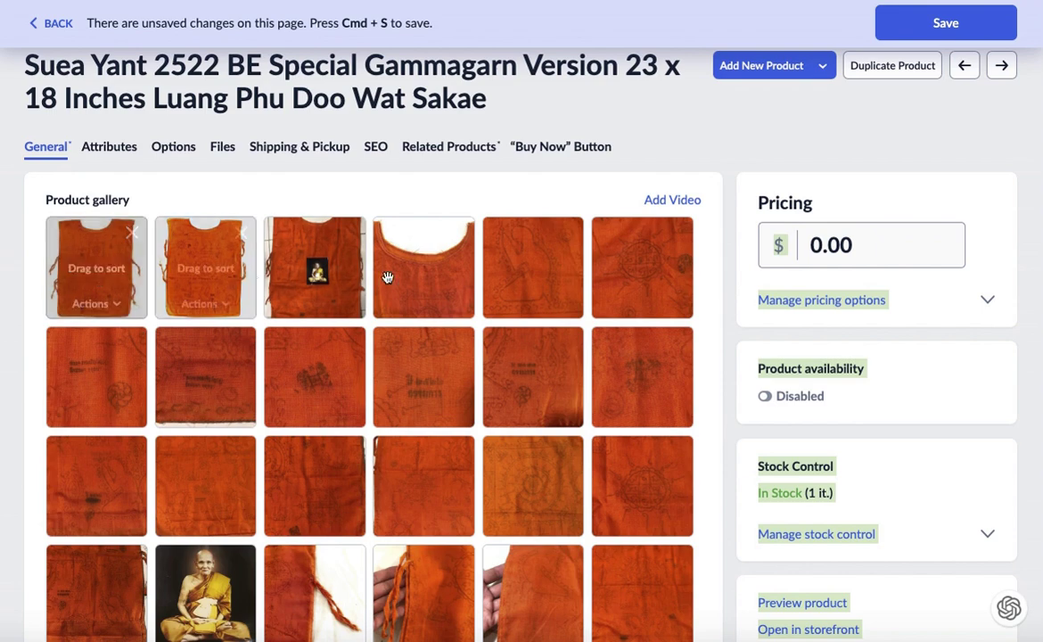
mouse_move(677, 202)
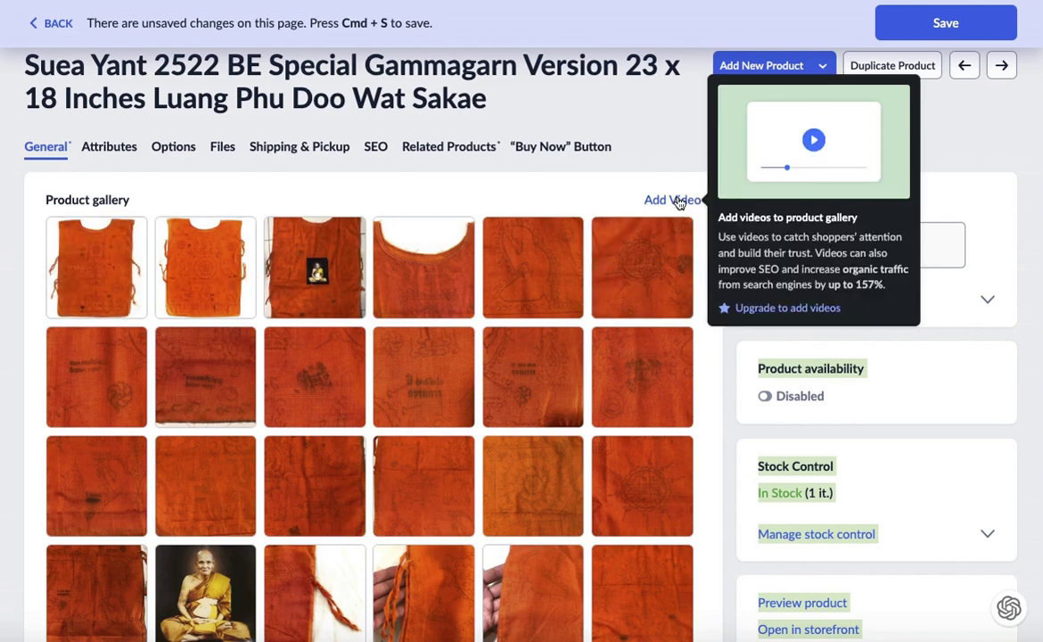
- Examine the Suea Yant product's SEO information on page titles and meta descriptions, and return to its general settings
click(373, 145)
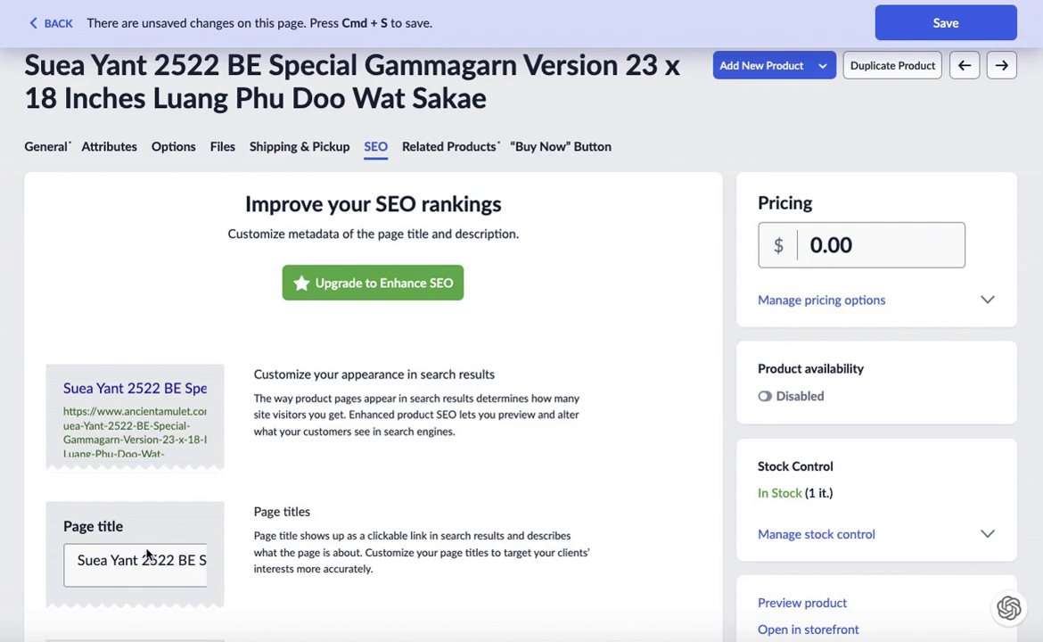
drag(143, 512, 317, 568)
scroll(327, 558, down, 5)
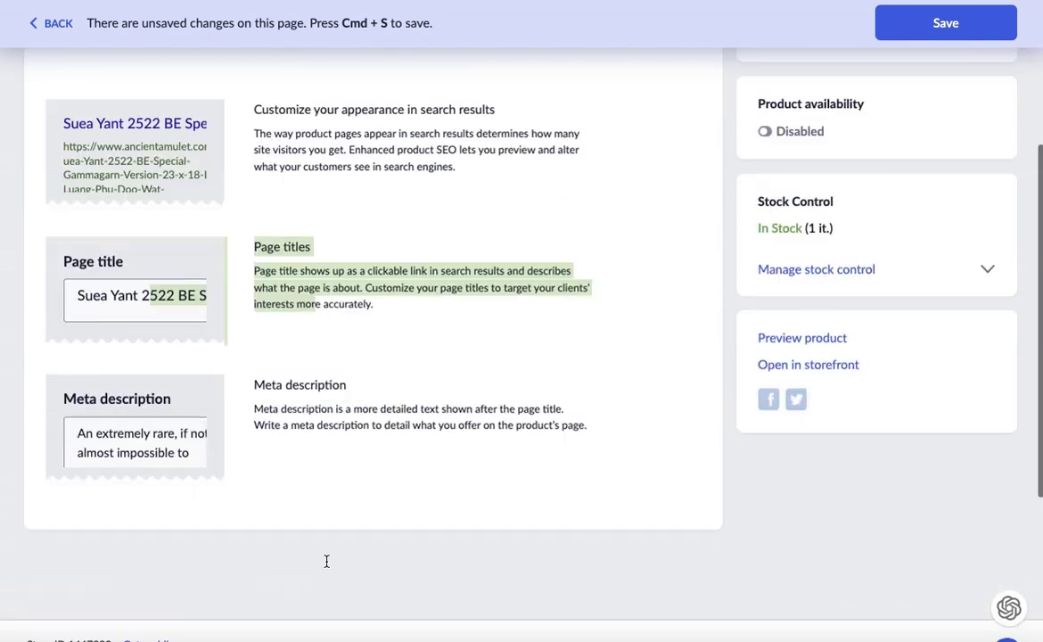
drag(147, 432, 256, 453)
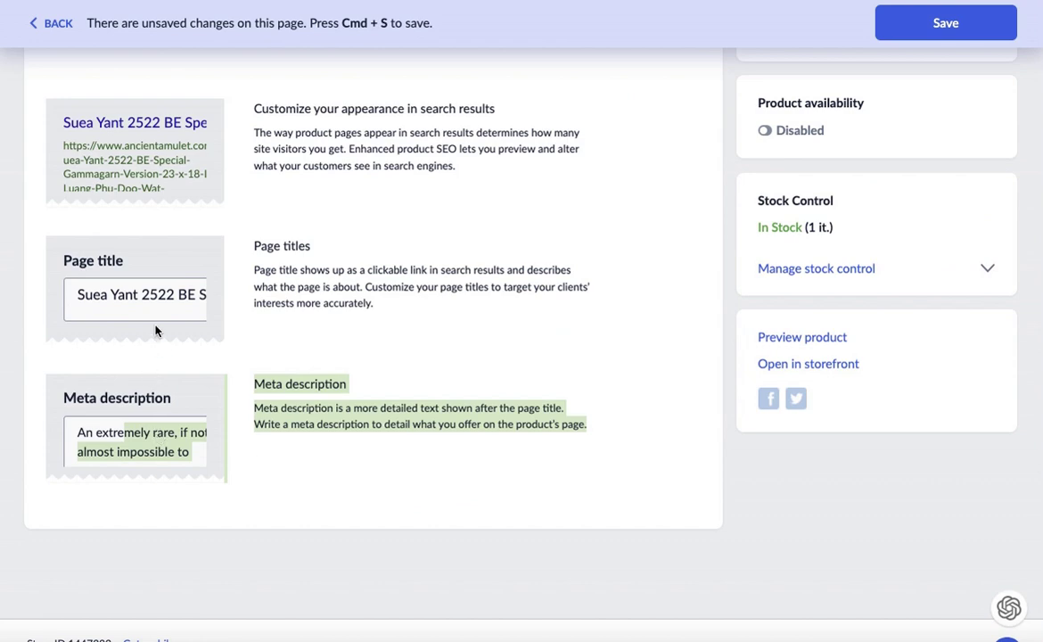
click(147, 297)
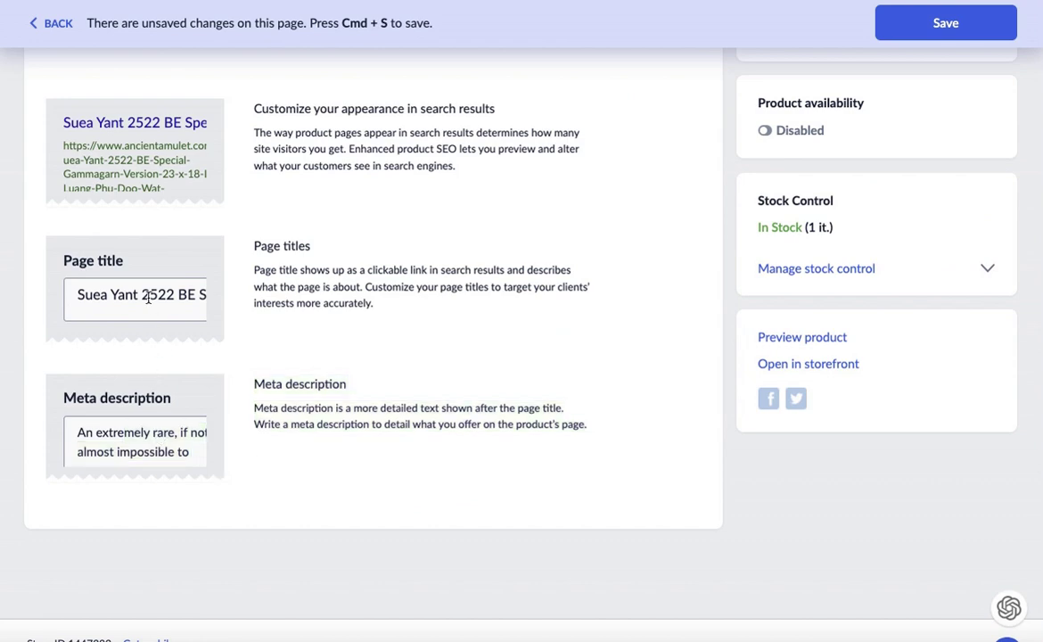
drag(143, 297, 303, 271)
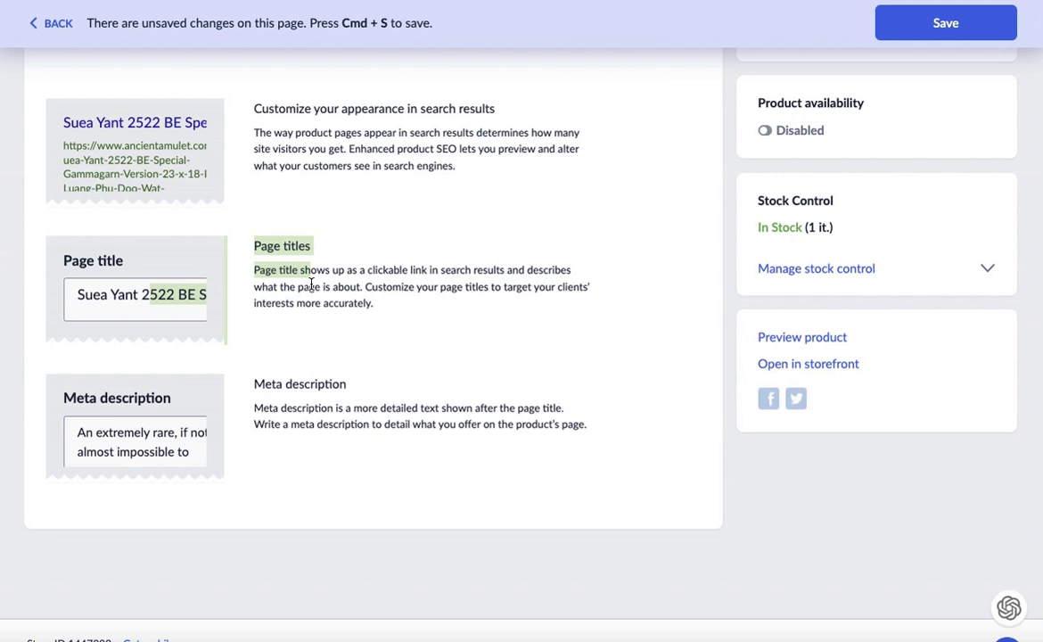
scroll(310, 283, up, 5)
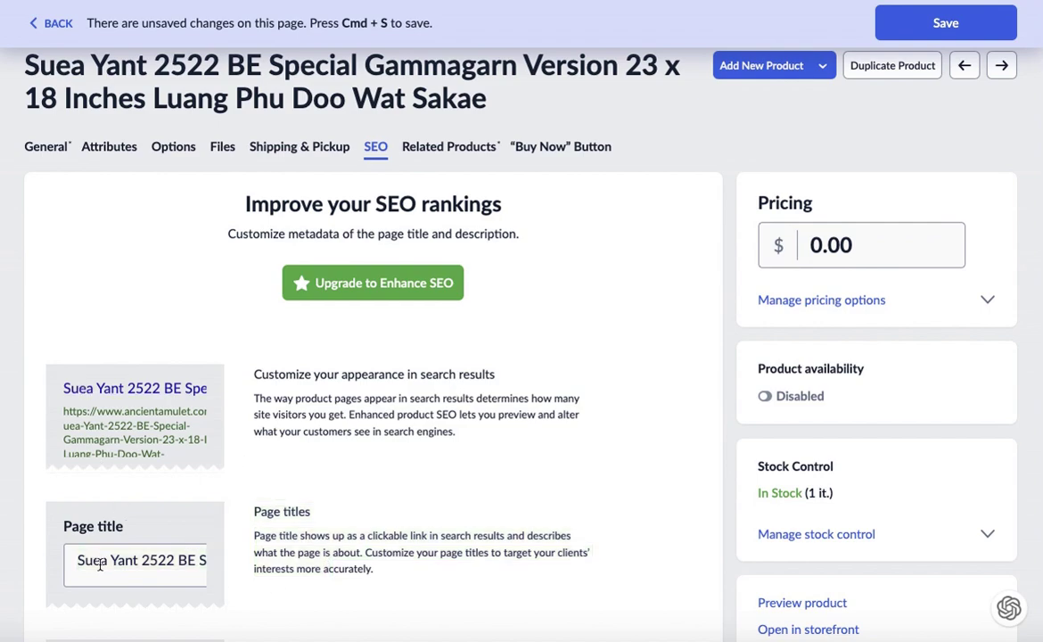
scroll(89, 563, down, 3)
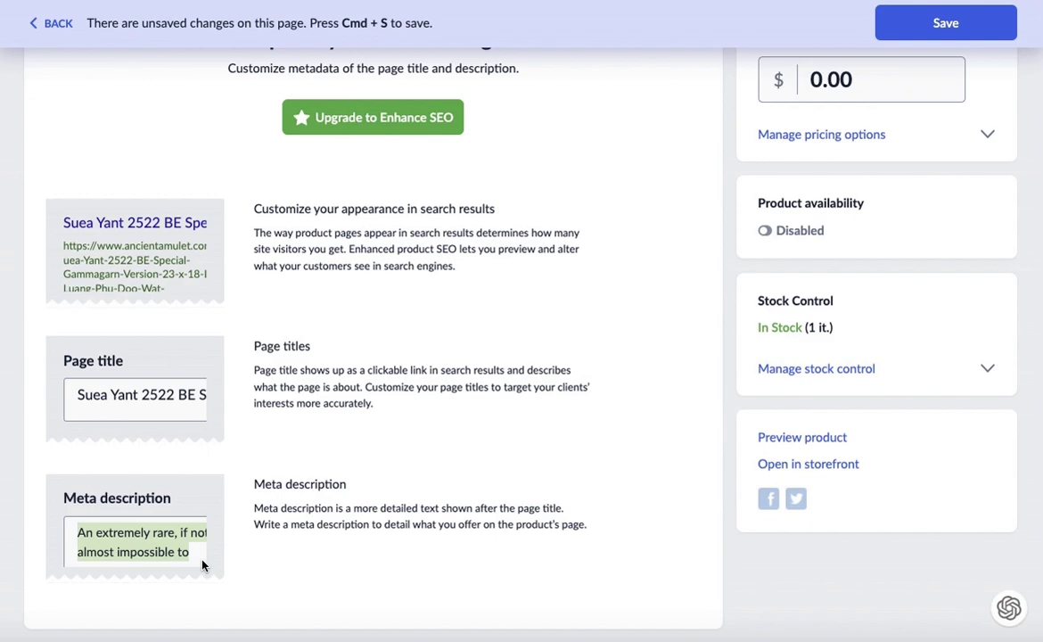
scroll(201, 564, up, 3)
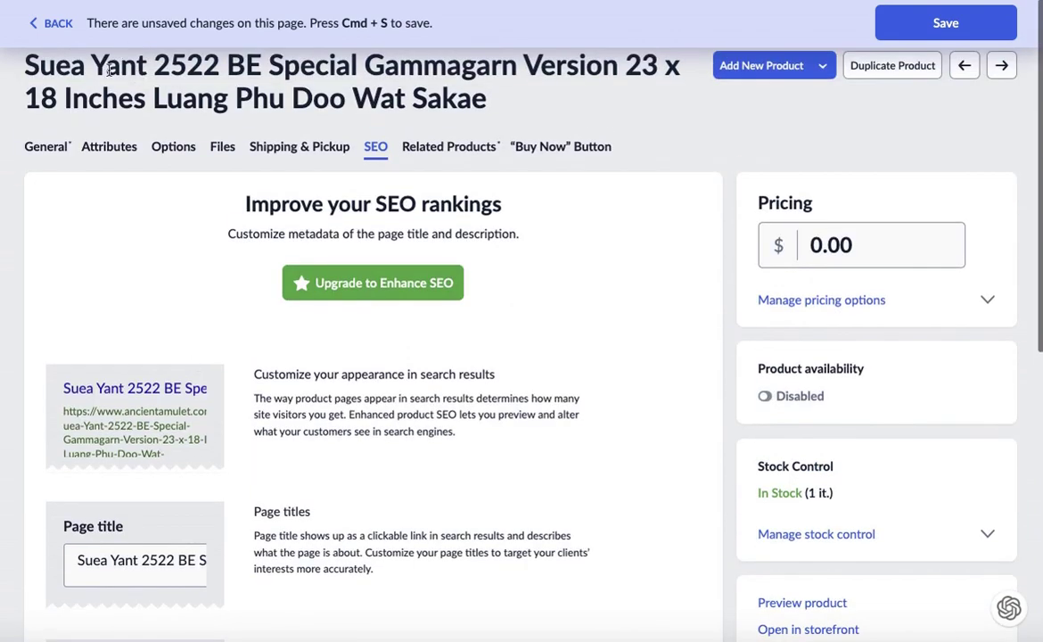
click(42, 147)
mouse_move(673, 203)
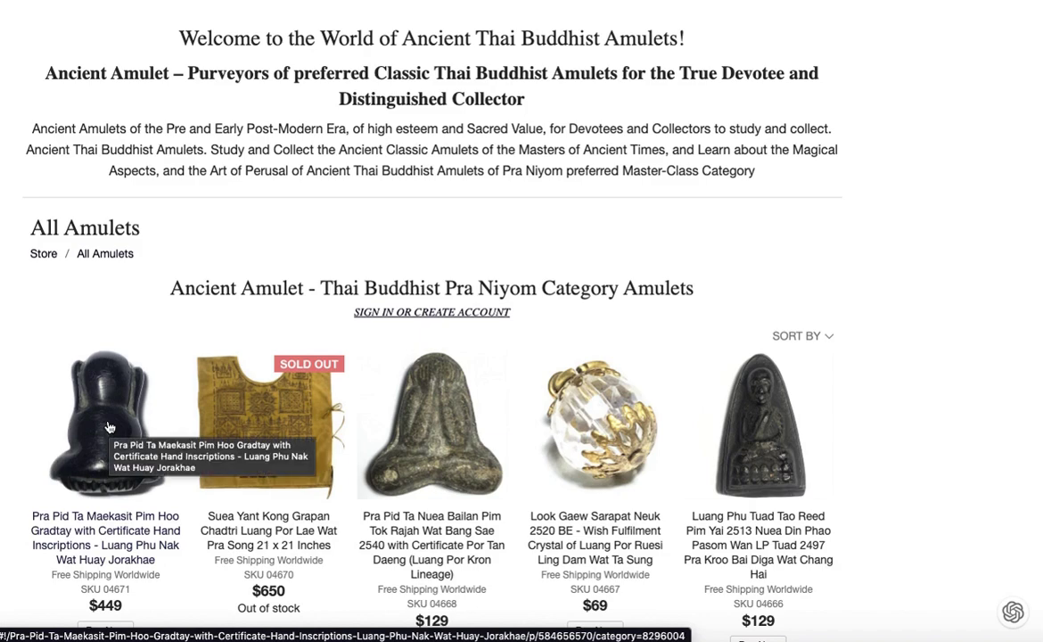
- Open the Pra Pid Ta Maekasit product from the storefront's All Amulets listing and read through its details and illustrated description
scroll(106, 435, down, 1)
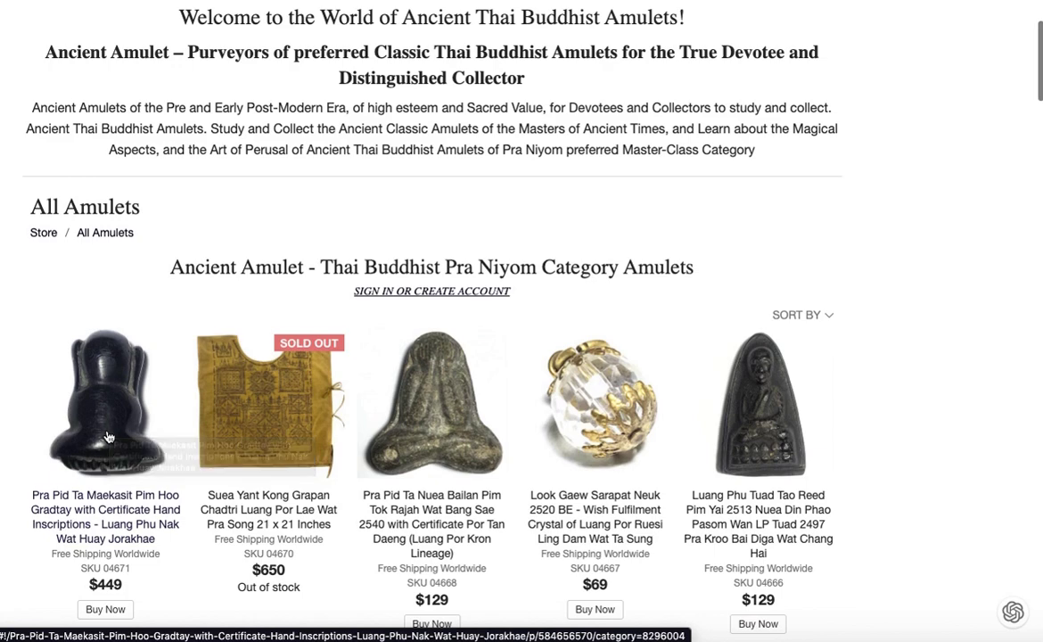
scroll(106, 435, down, 3)
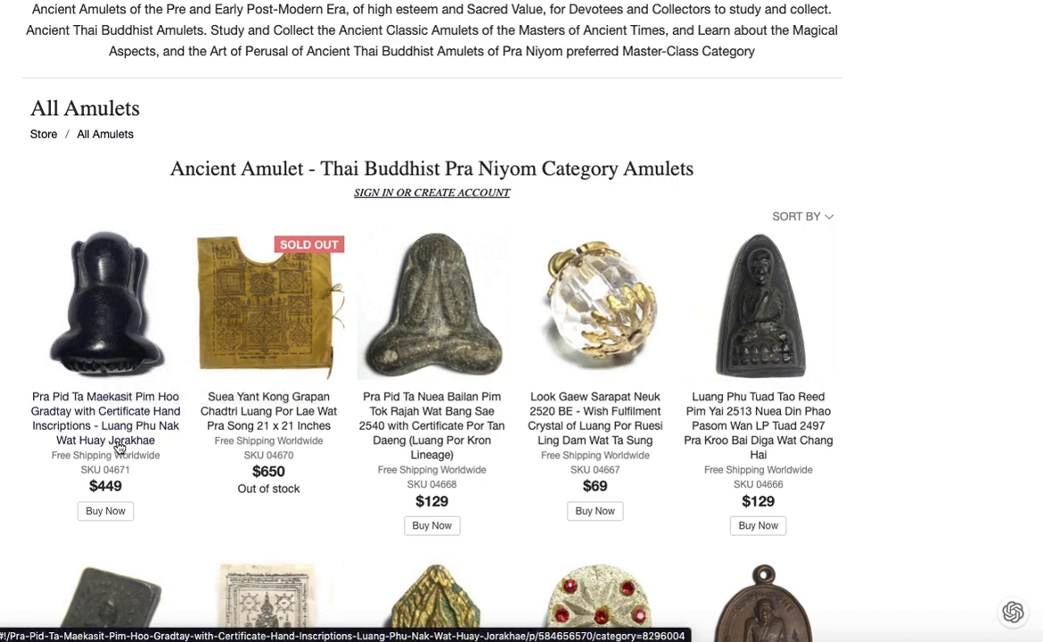
click(101, 347)
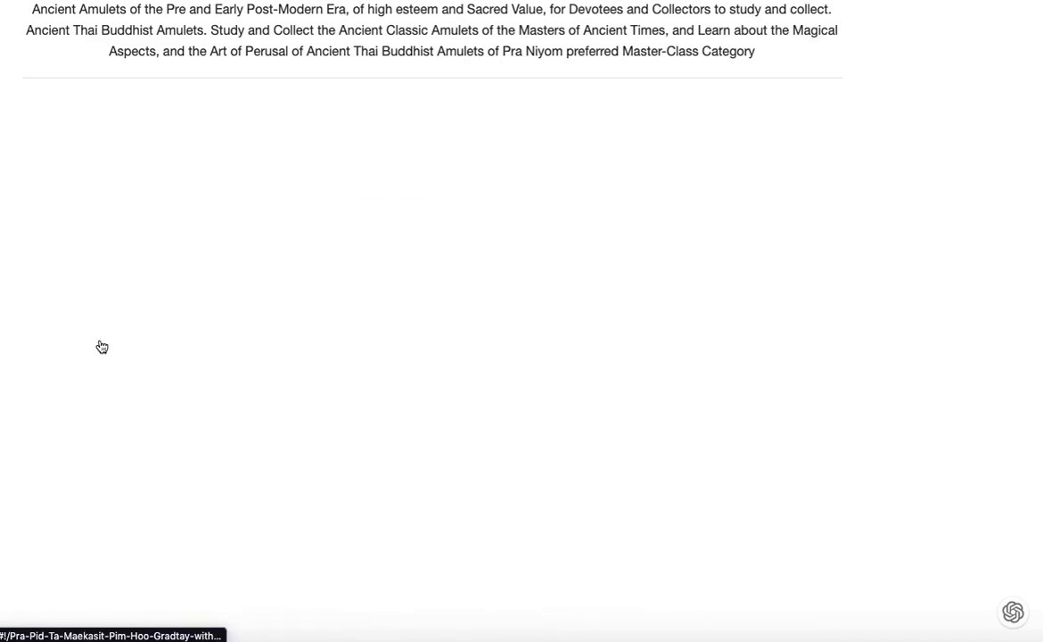
scroll(379, 407, down, 20)
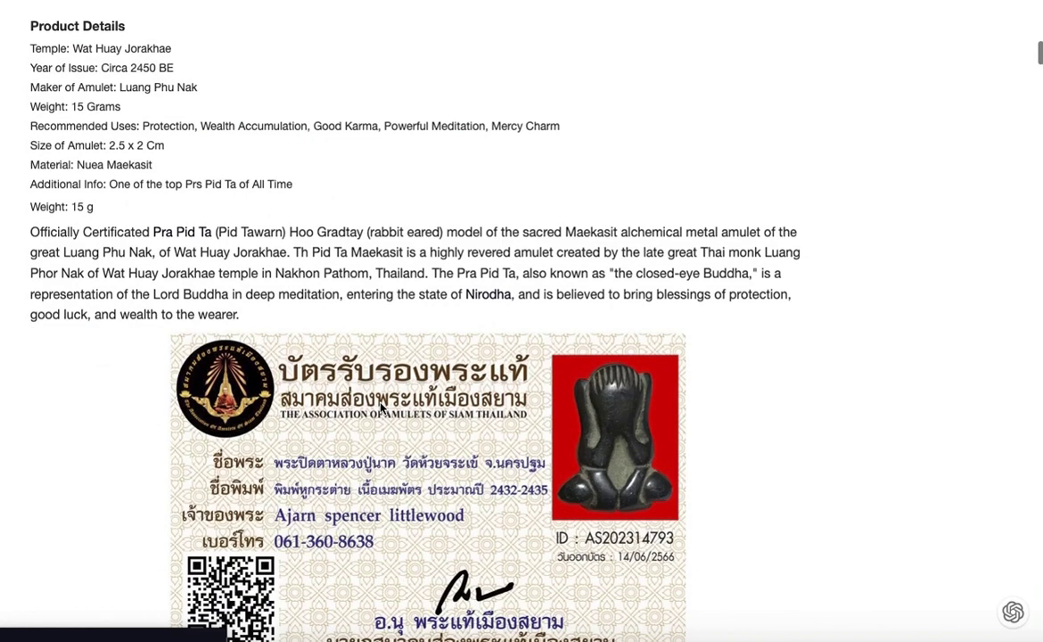
scroll(380, 409, down, 15)
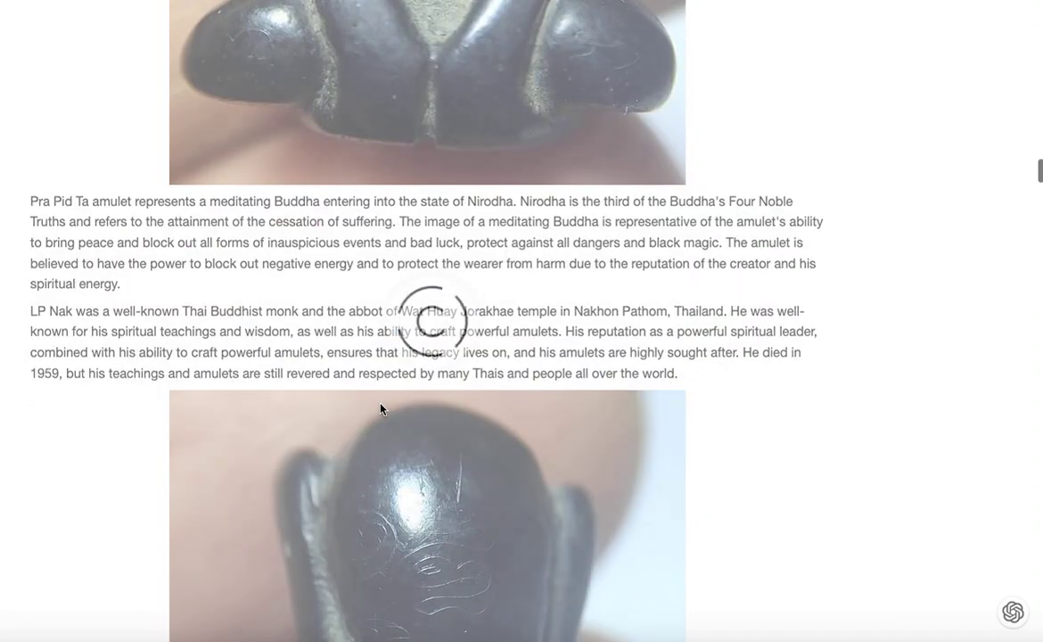
scroll(381, 409, down, 20)
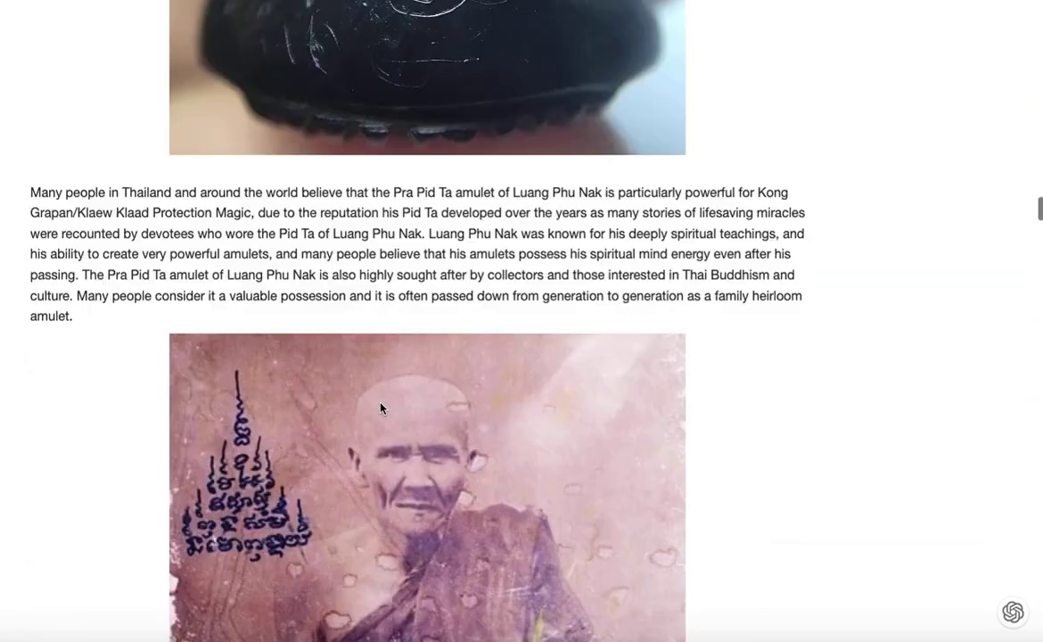
scroll(380, 407, down, 20)
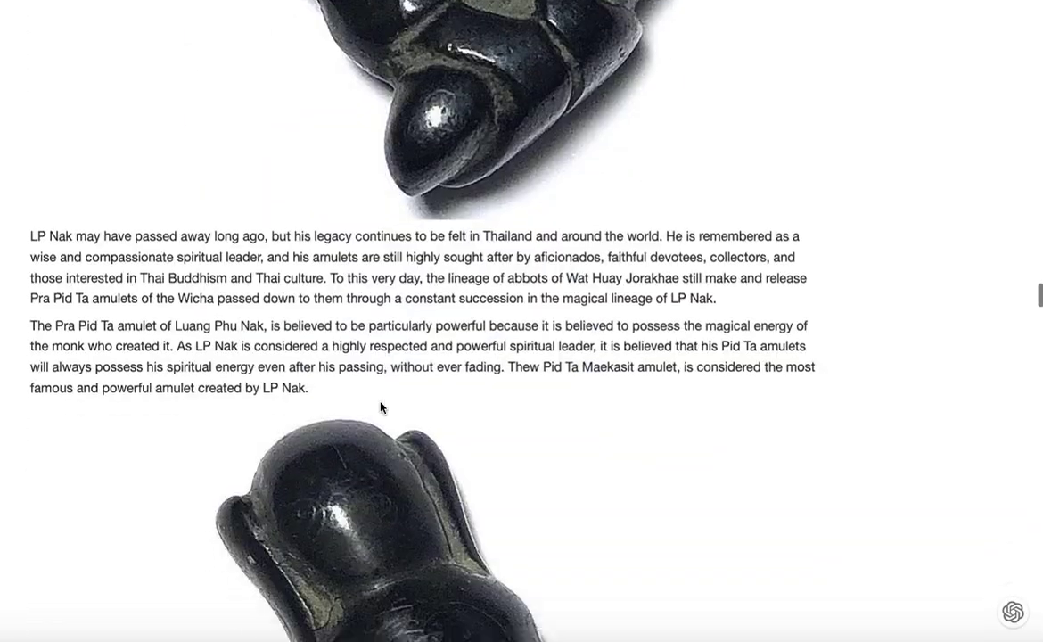
scroll(381, 406, down, 15)
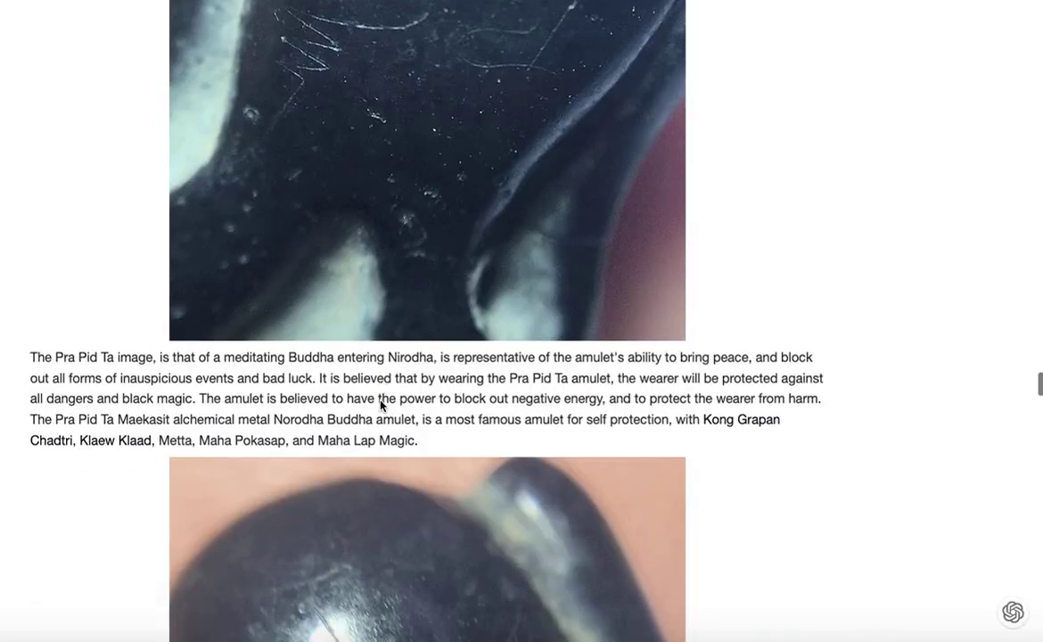
- Examine the embedded "How to Chant Kata Pra Pid Ta" video and the surrounding close-up photos in the product description
scroll(380, 405, up, 6)
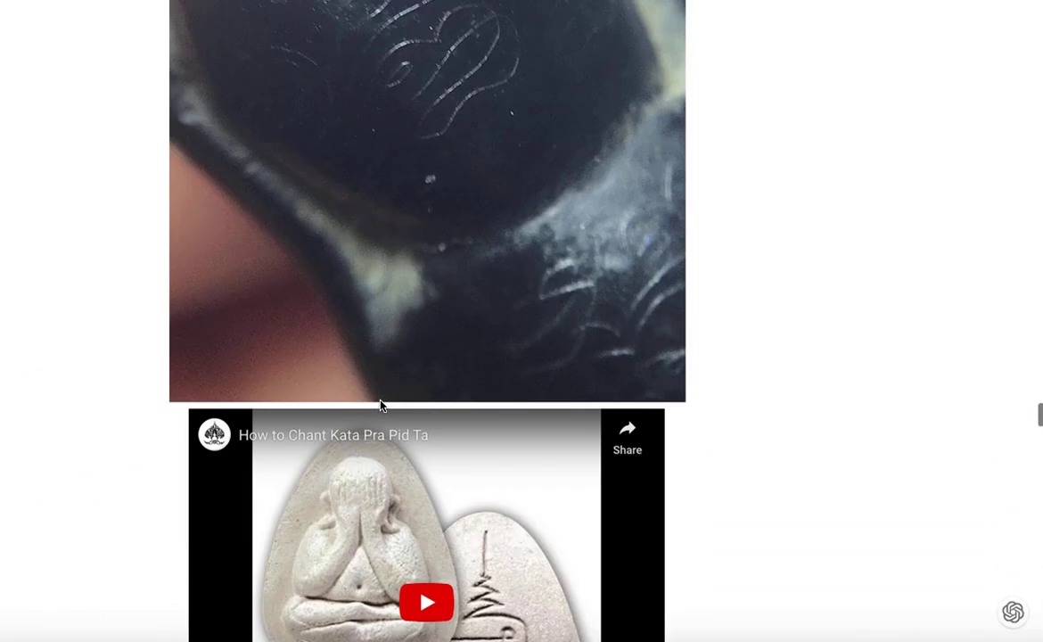
scroll(381, 406, down, 4)
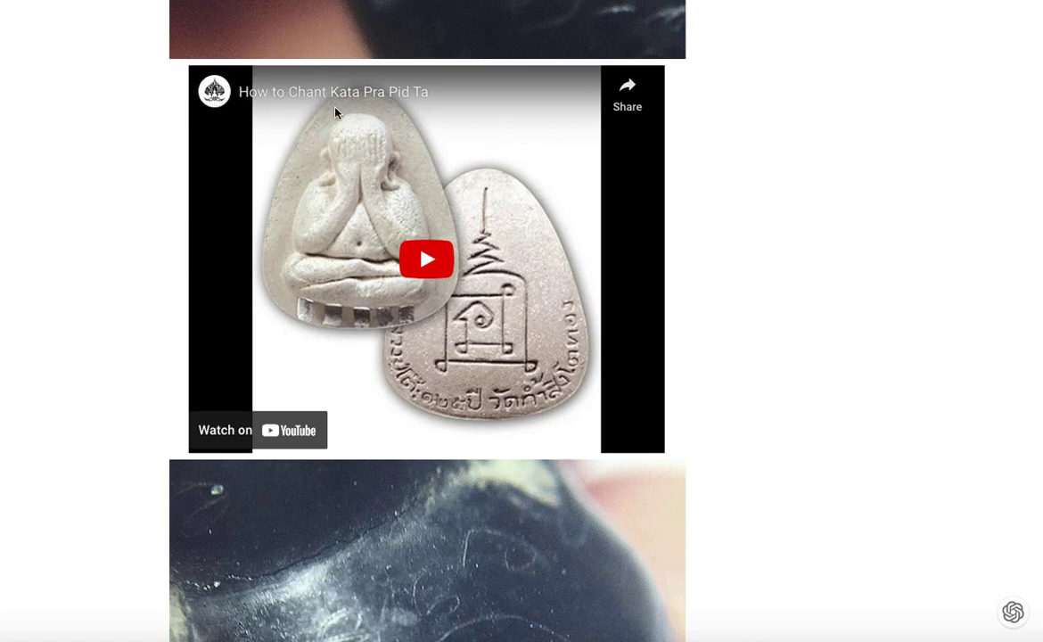
scroll(845, 330, down, 10)
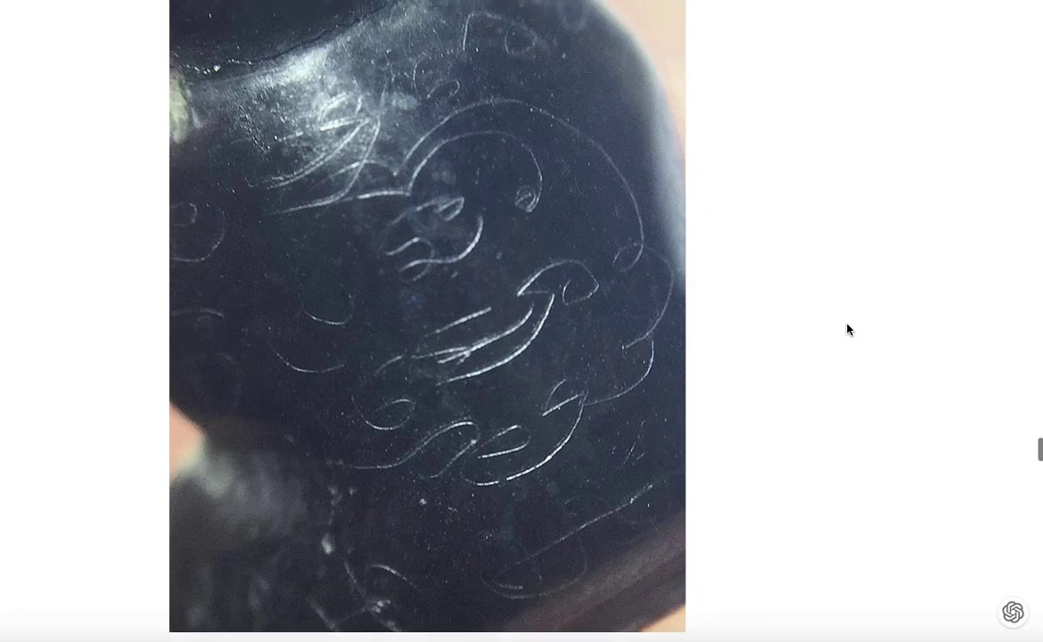
scroll(845, 335, up, 15)
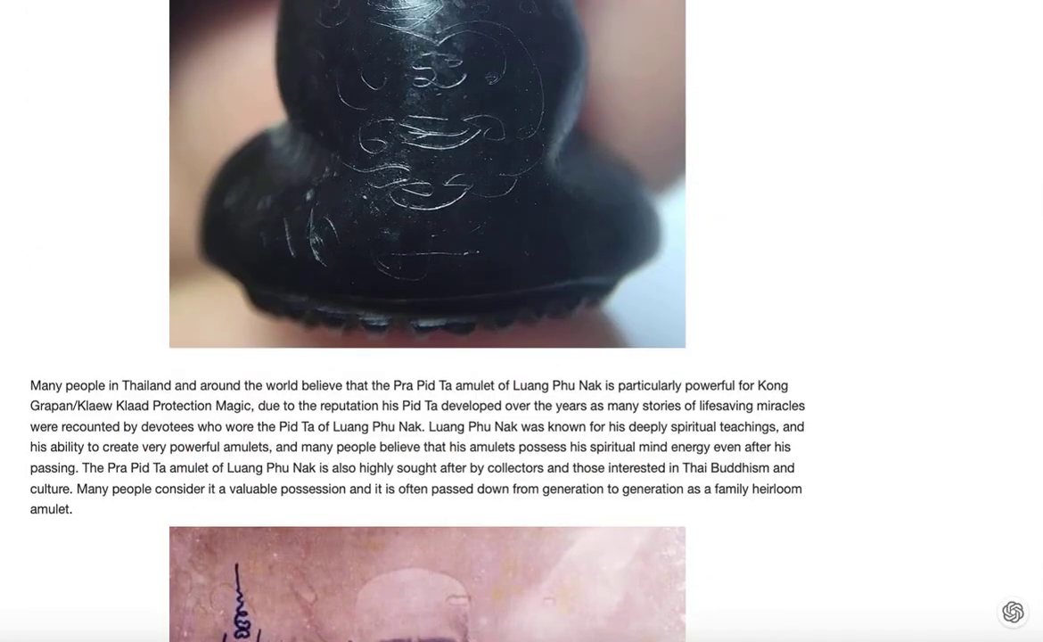
- Examine the rest of the Pra Pid Ta Maekasit description around its embedded chant video, and return to its price and encasement options
scroll(905, 450, down, 10)
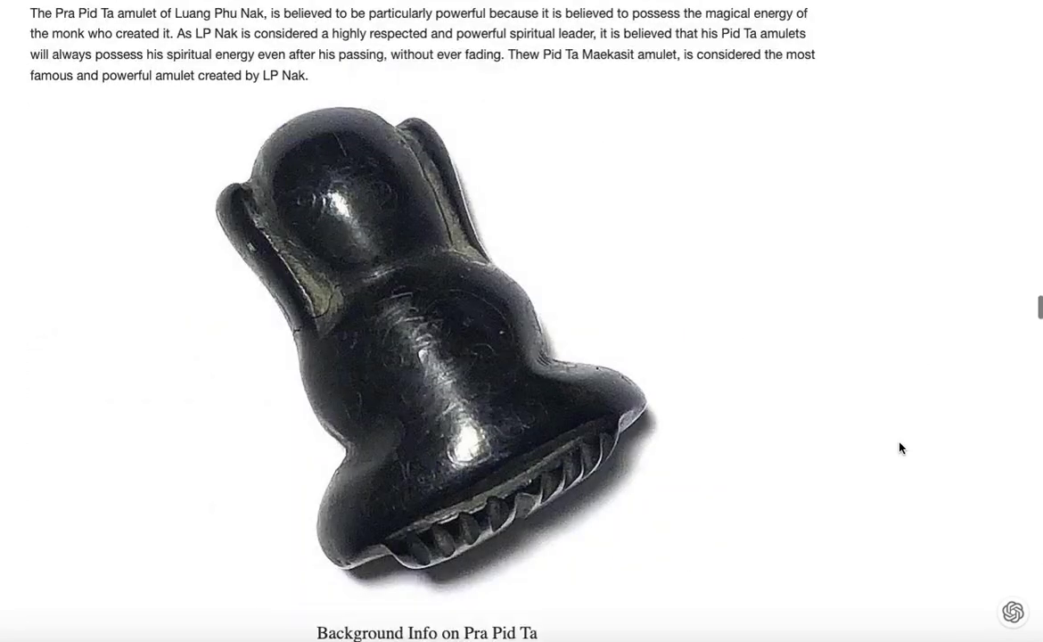
scroll(900, 446, down, 10)
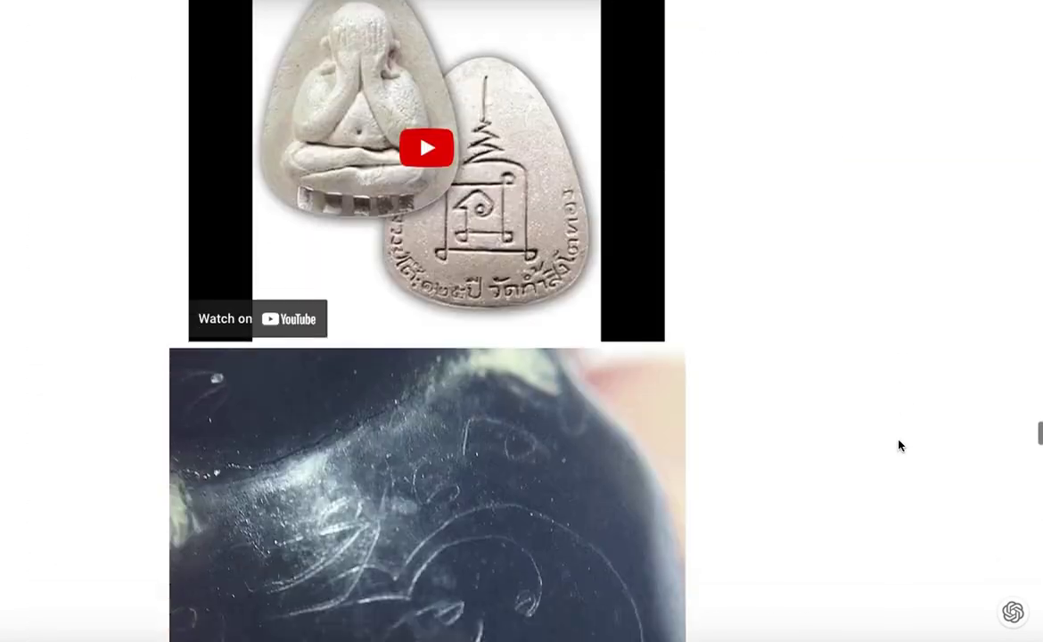
scroll(713, 419, up, 6)
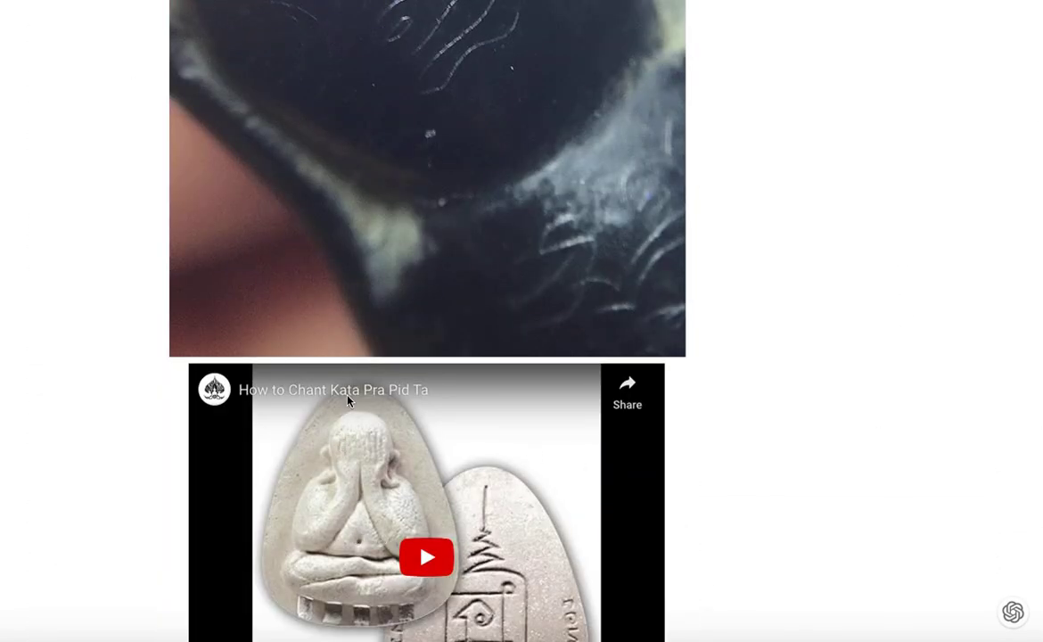
scroll(642, 423, down, 3)
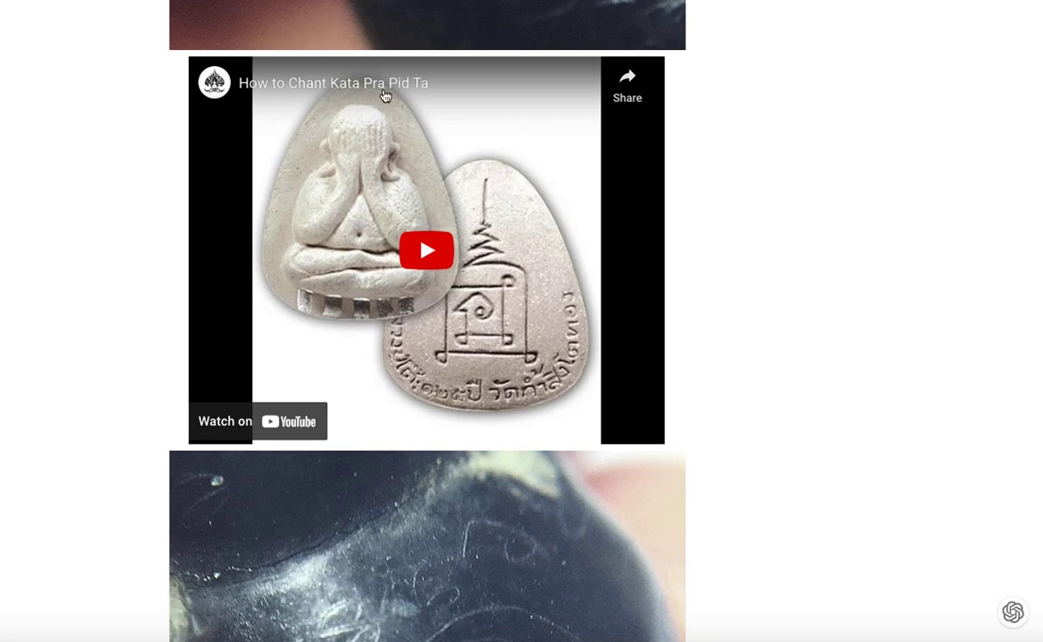
scroll(945, 317, up, 20)
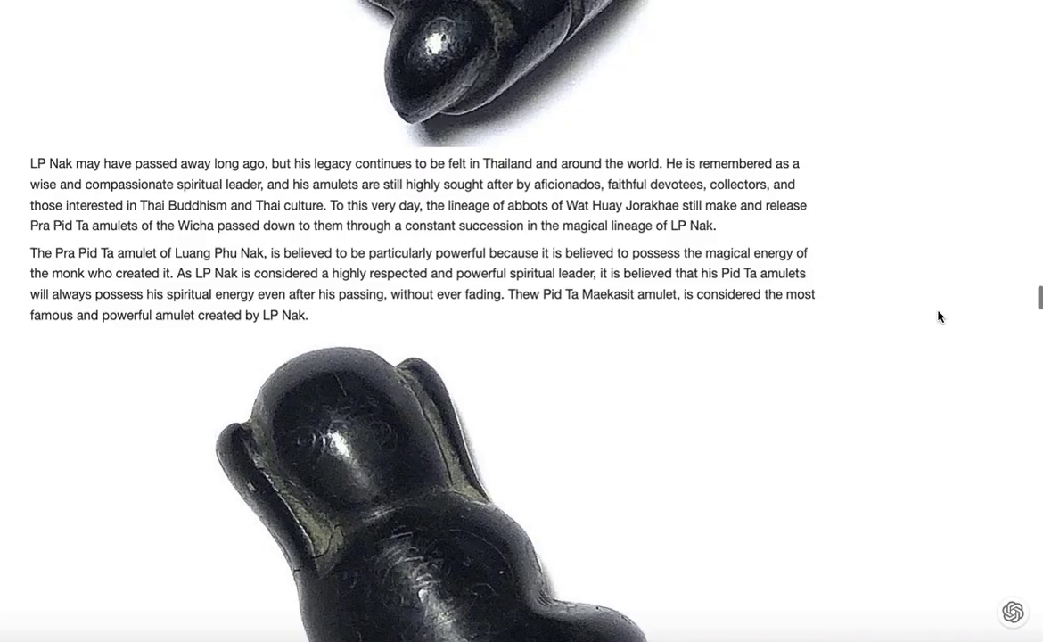
scroll(938, 317, up, 15)
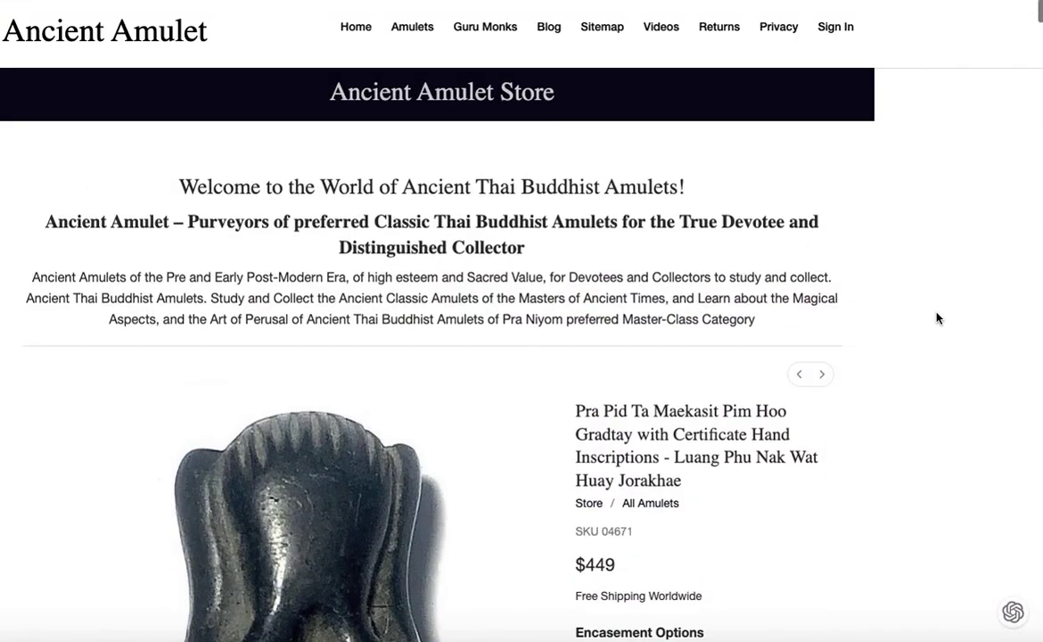
scroll(929, 323, down, 6)
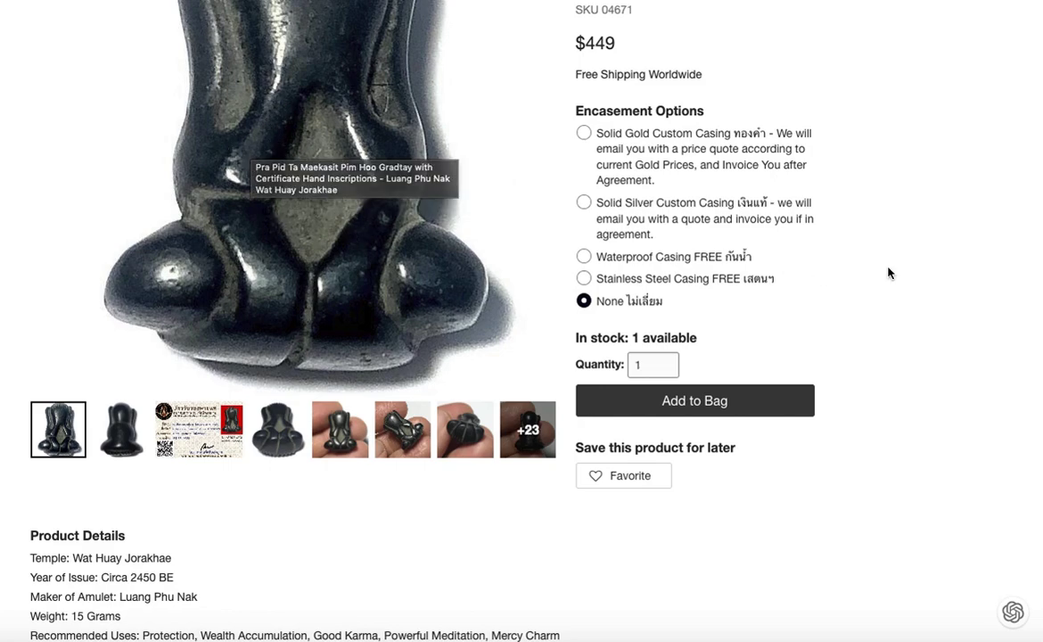
scroll(884, 275, up, 3)
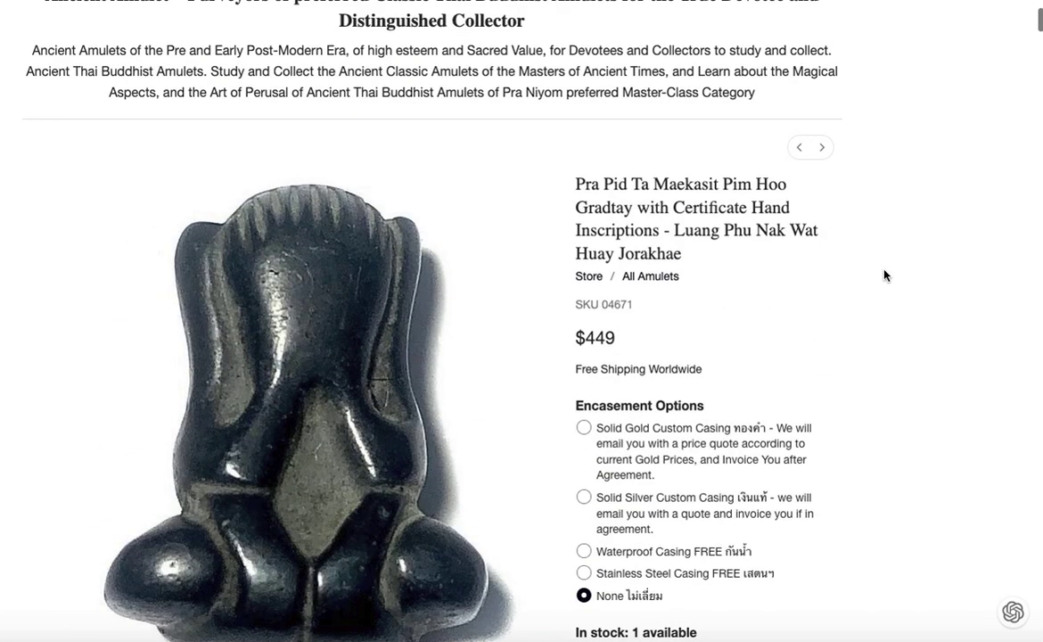
- Open the Pra Pid Ta Nuea Bailan Pim Tok Rajah product from the All Amulets listing and read its encasement options and product details
click(633, 279)
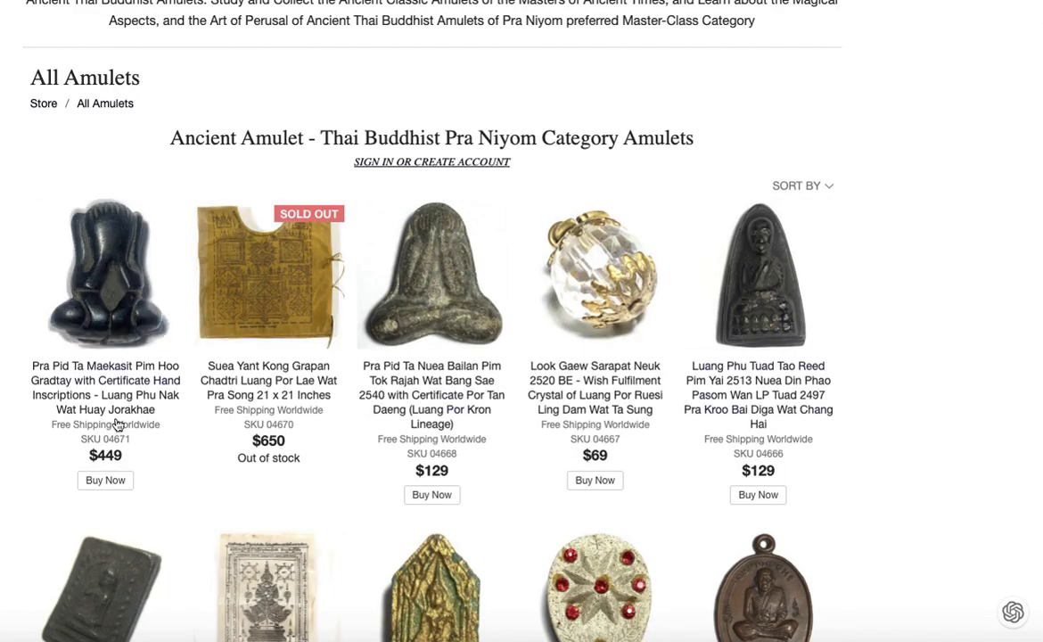
click(468, 398)
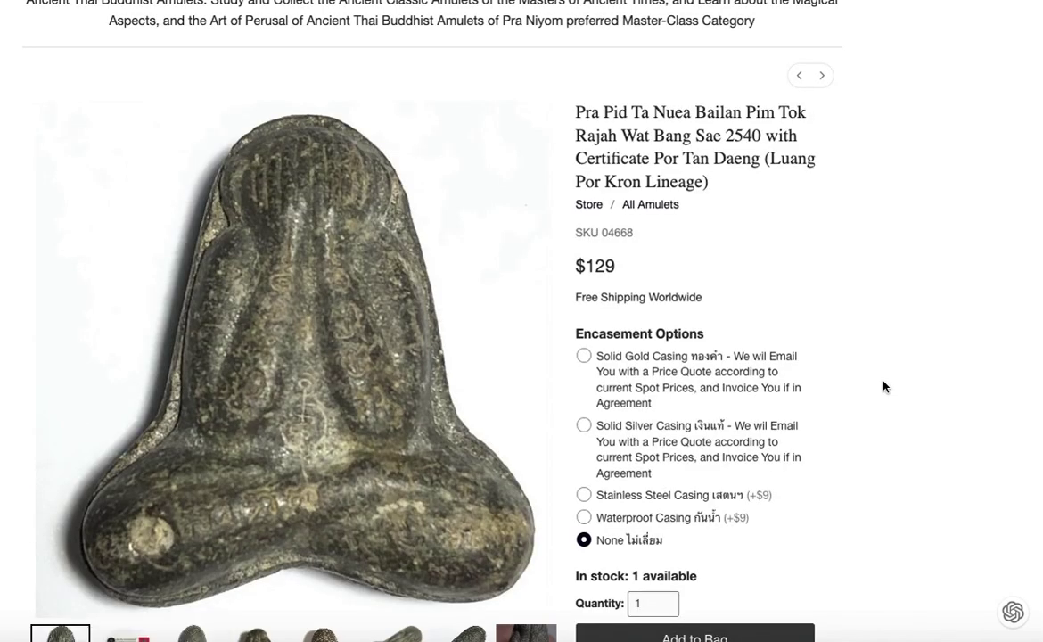
scroll(882, 387, down, 10)
scroll(882, 387, down, 4)
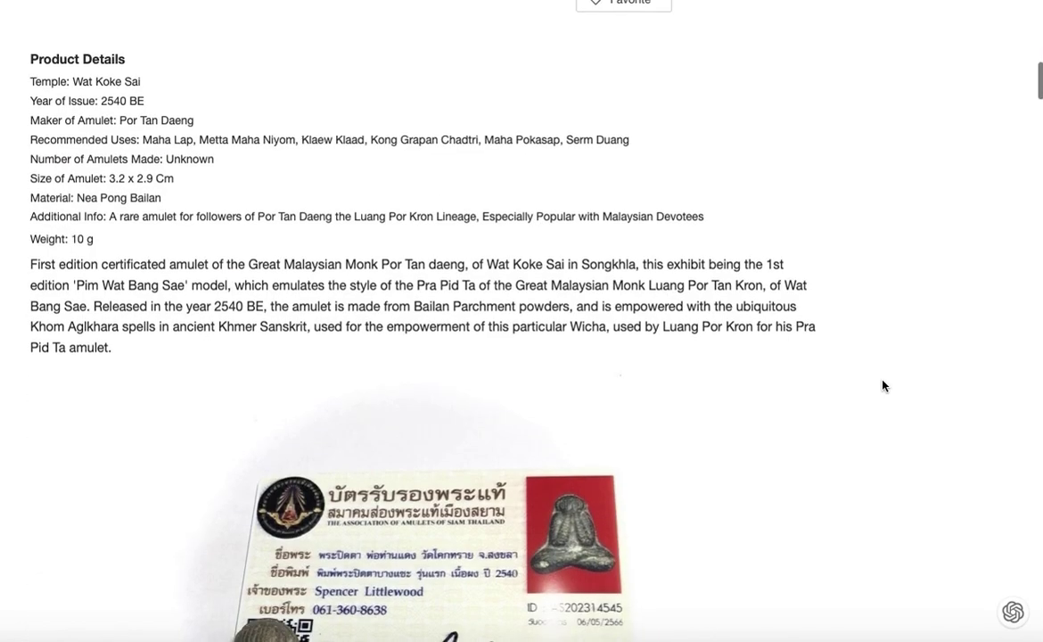
scroll(883, 386, up, 12)
scroll(882, 386, down, 8)
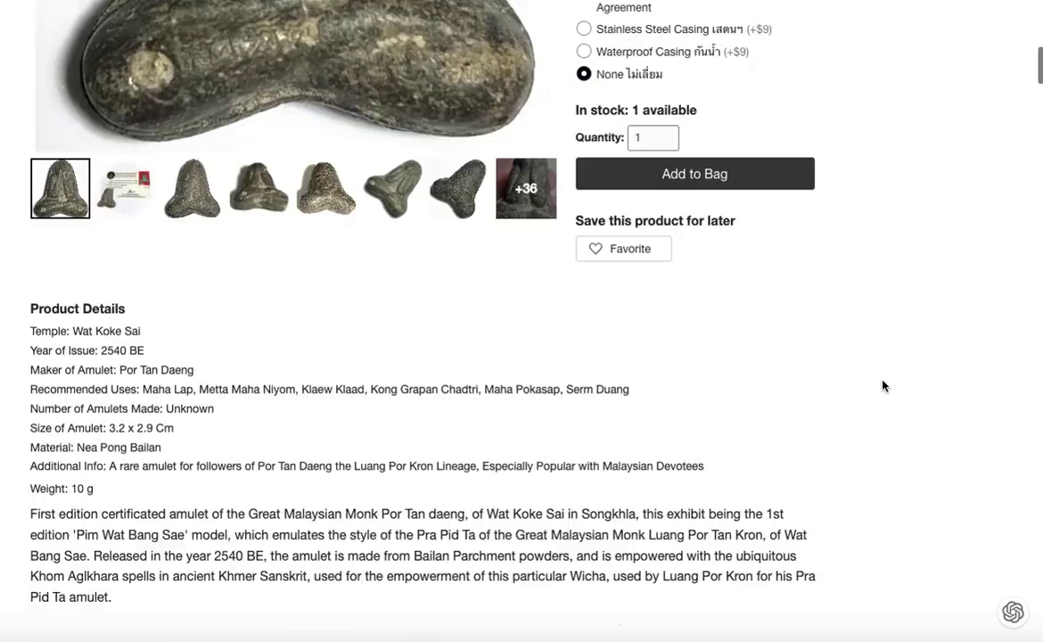
- Read through the Pra Pid Ta Nuea Bailan illustrated description, from the certificate photo down to the You May Also Like products
scroll(882, 385, down, 20)
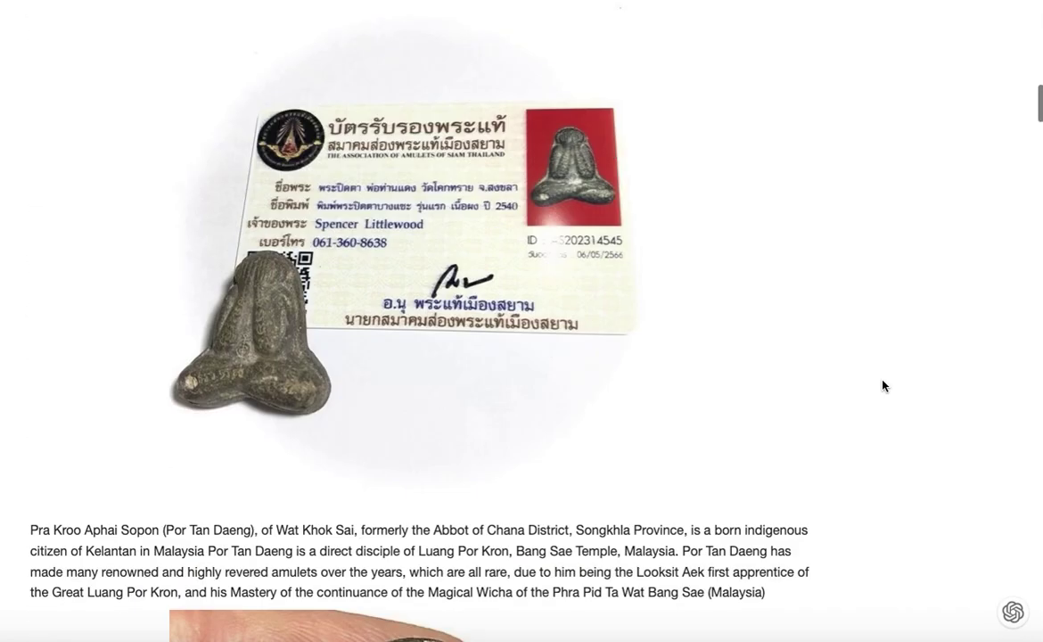
scroll(882, 385, down, 13)
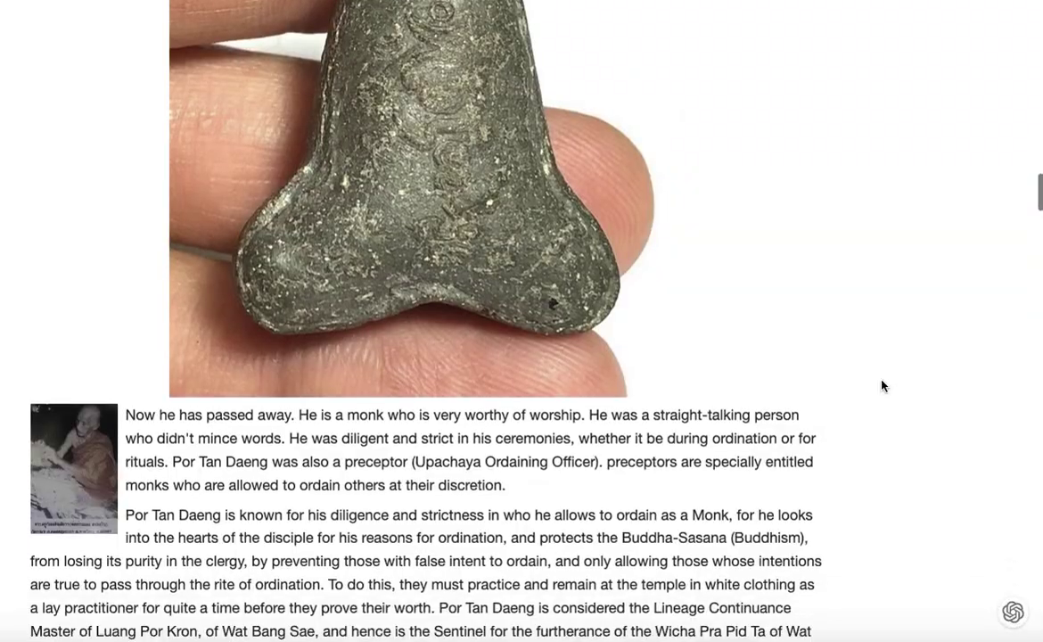
scroll(879, 386, down, 15)
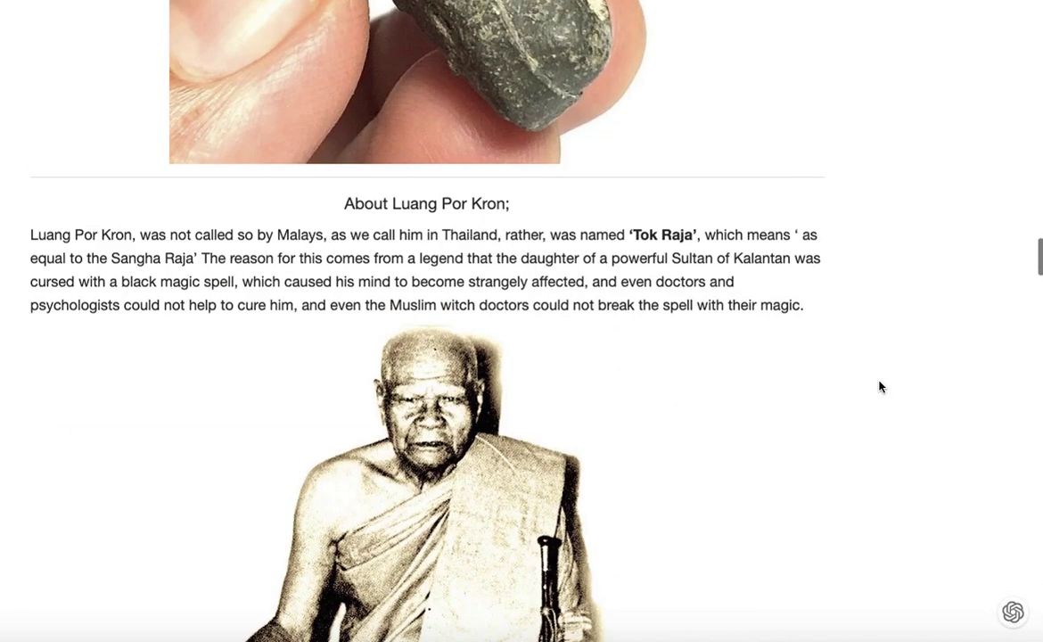
scroll(879, 386, down, 12)
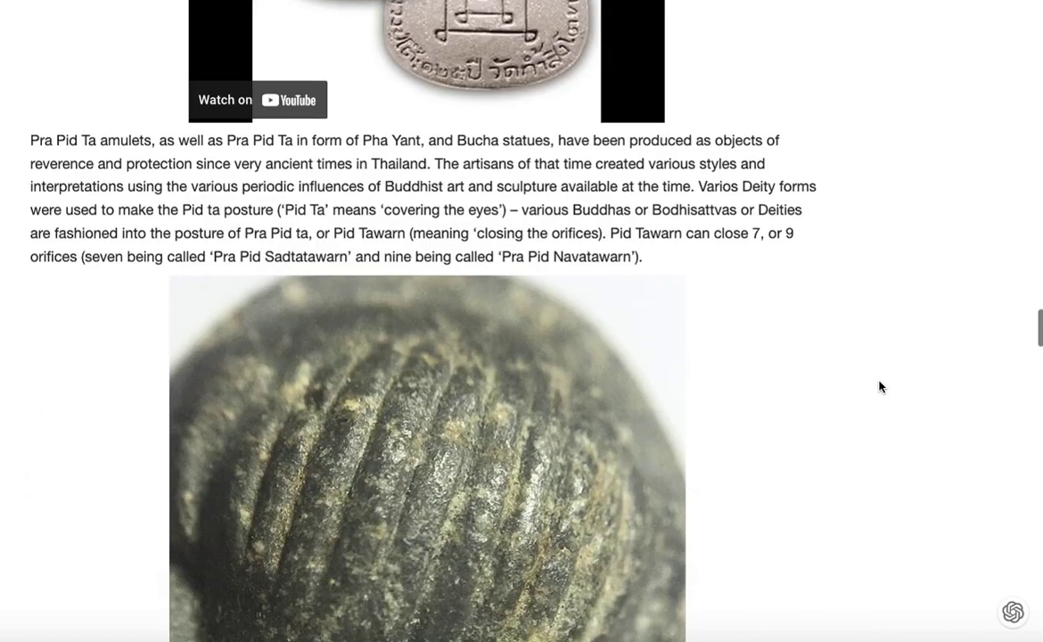
scroll(879, 386, down, 12)
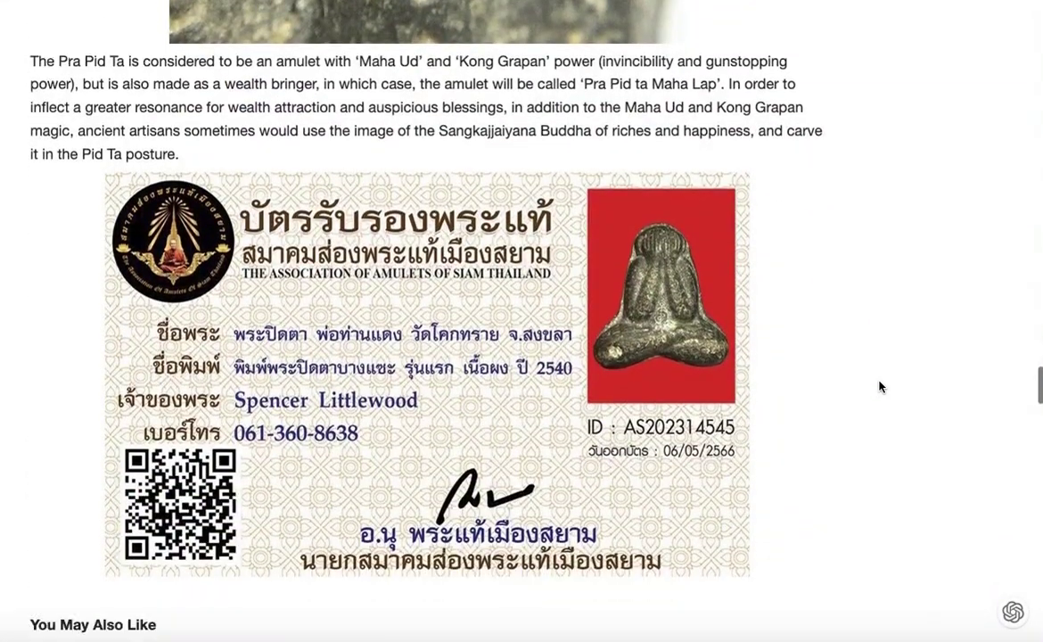
scroll(879, 386, down, 8)
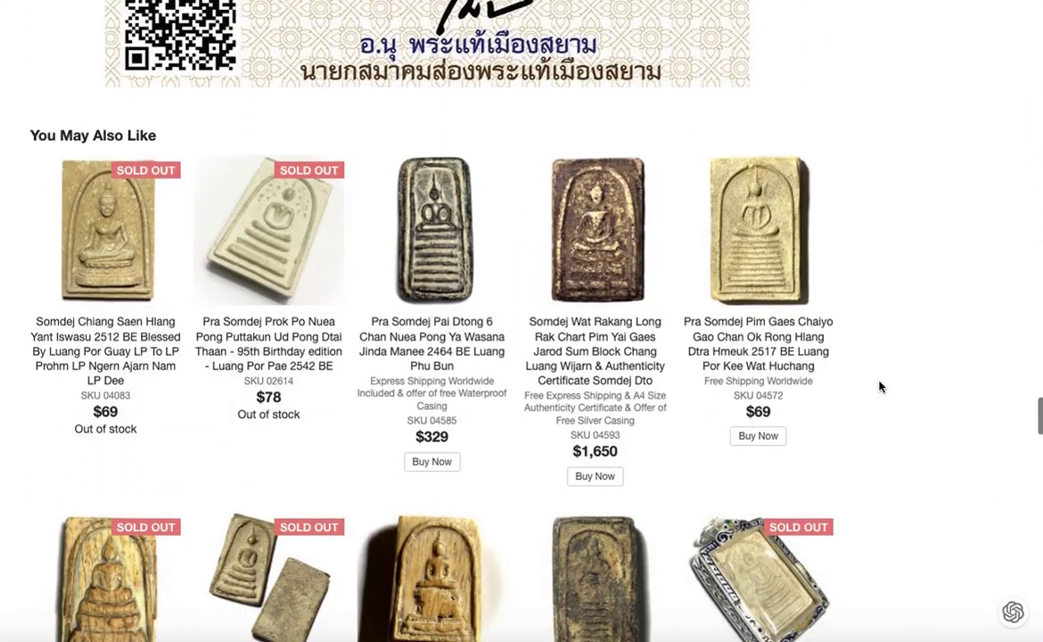
scroll(879, 386, down, 3)
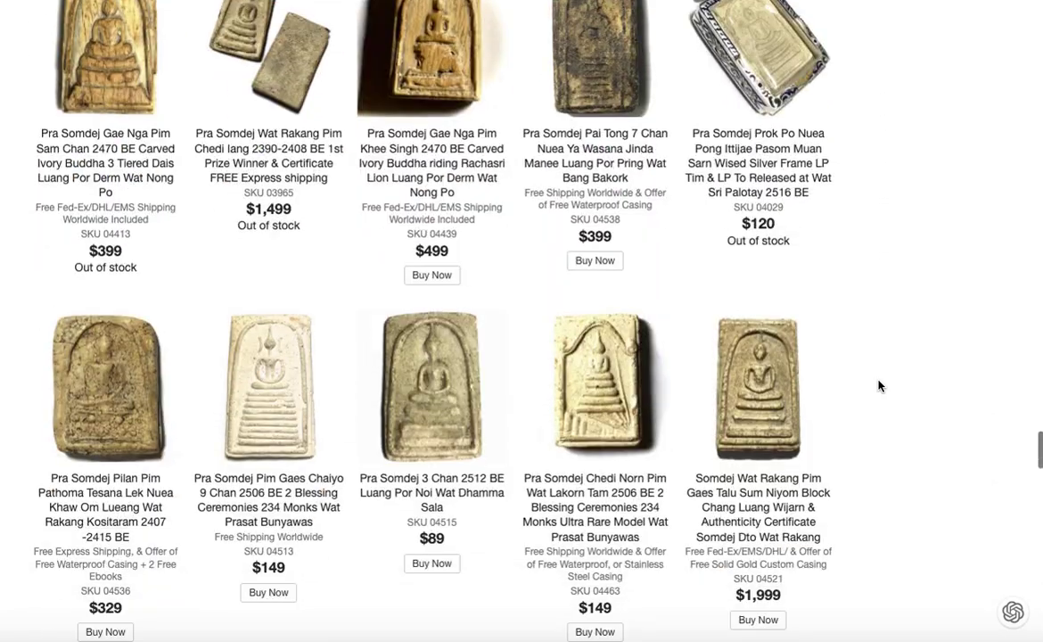
- Return to the start of the product description and examine its introductory paragraph together with the certificate photo that follows it
scroll(879, 386, up, 20)
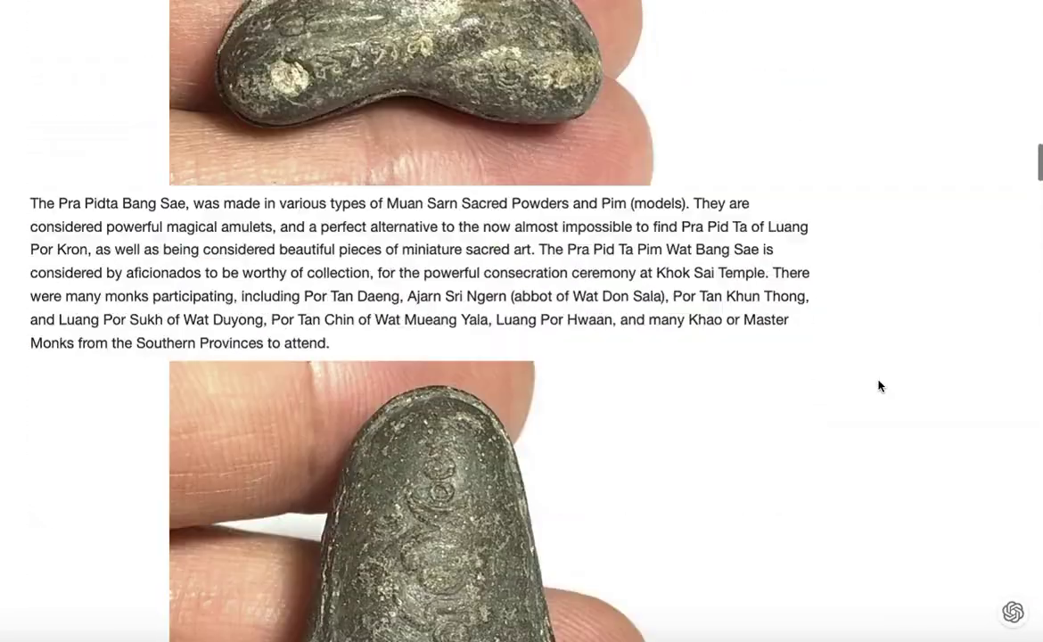
scroll(879, 386, up, 10)
scroll(879, 386, down, 5)
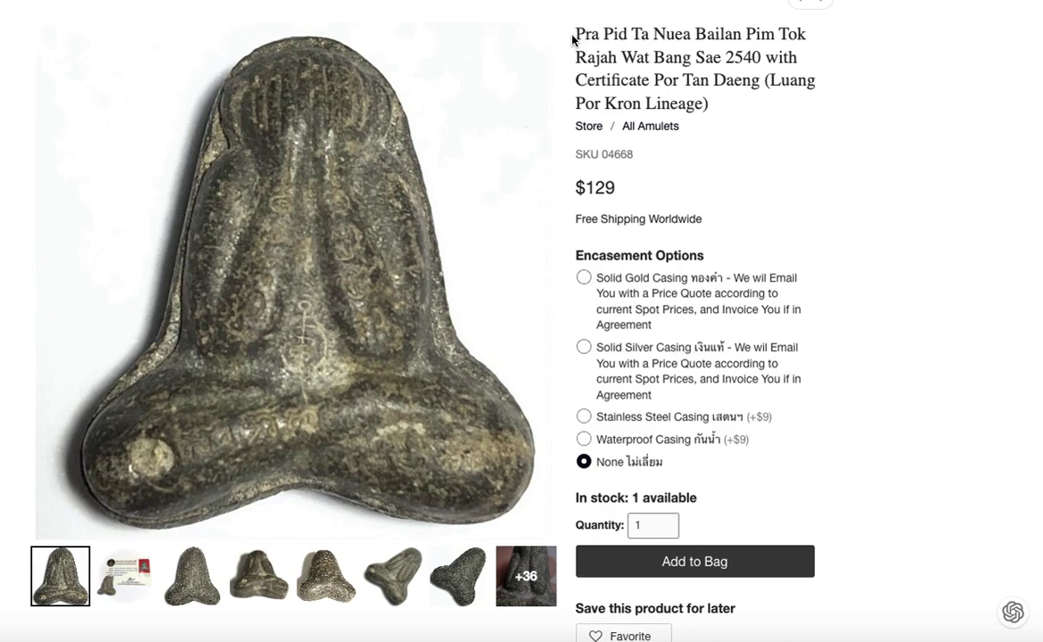
scroll(703, 343, down, 8)
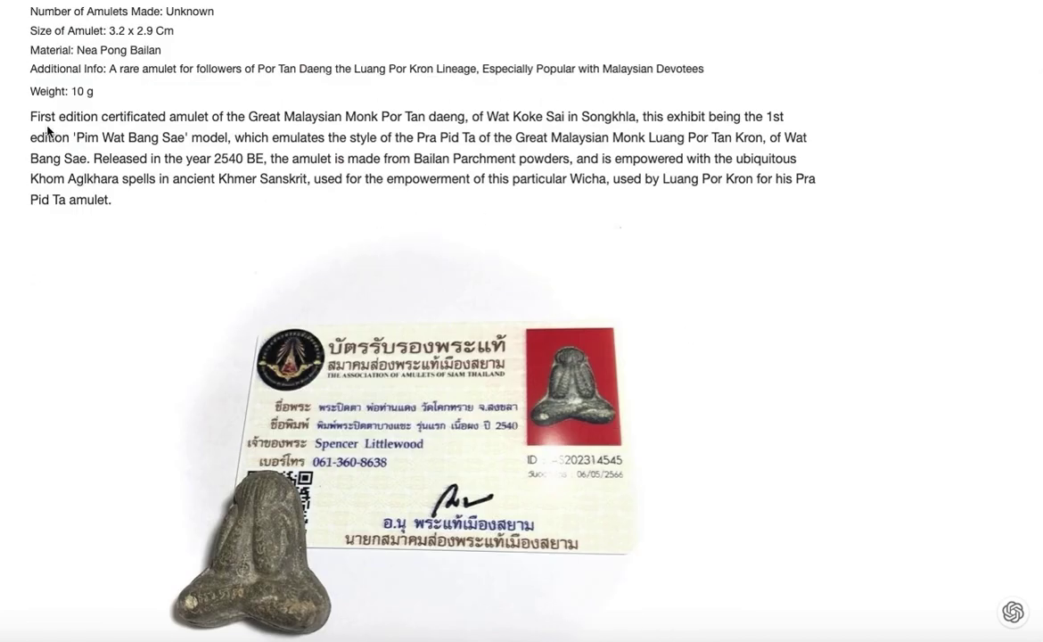
drag(33, 116, 502, 377)
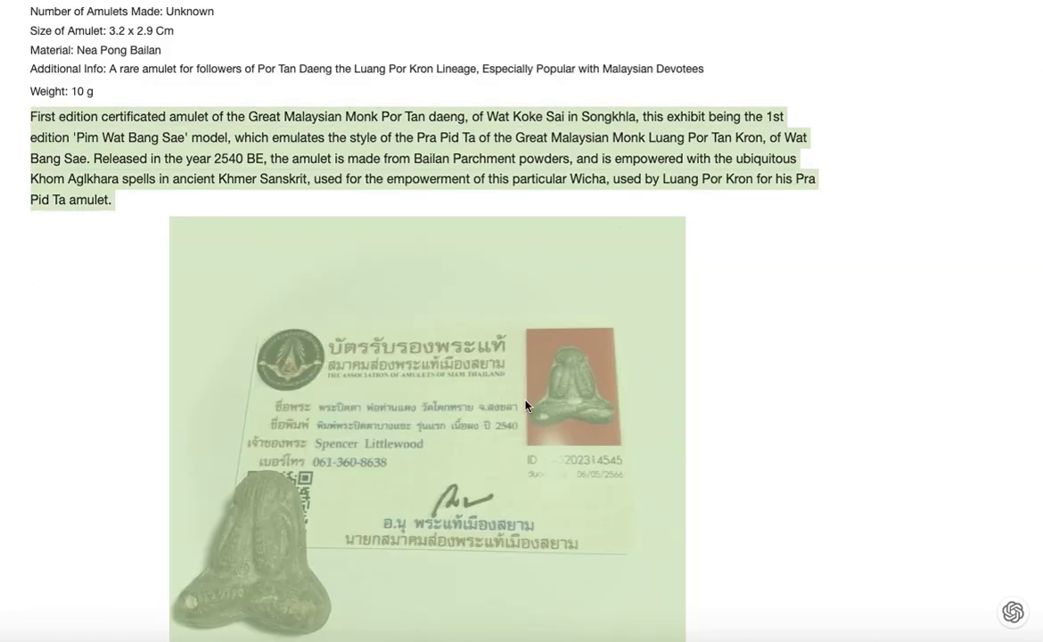
click(531, 184)
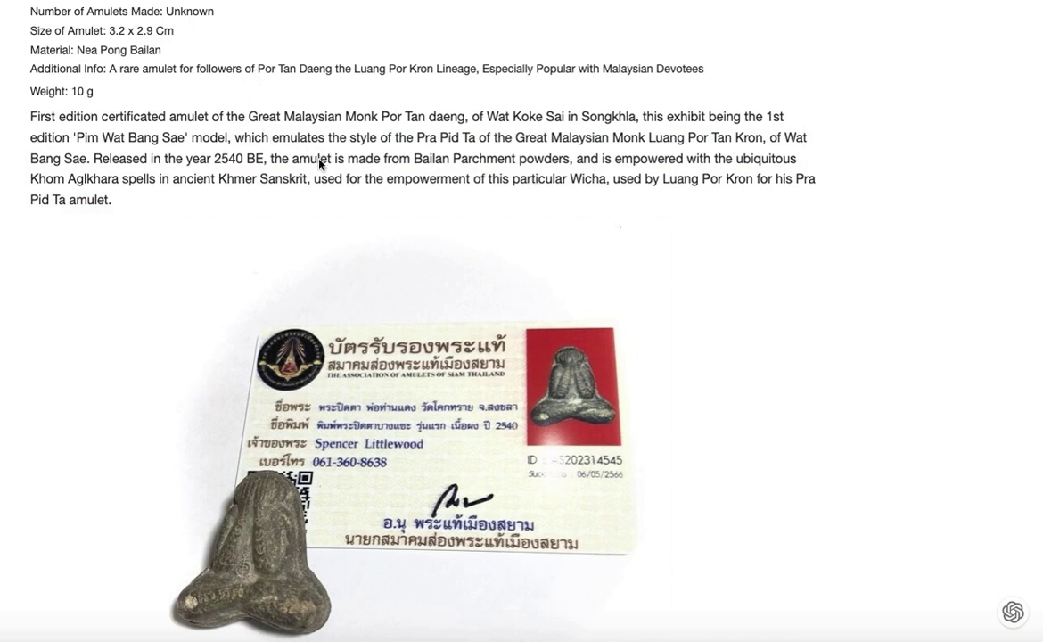
drag(381, 197, 412, 192)
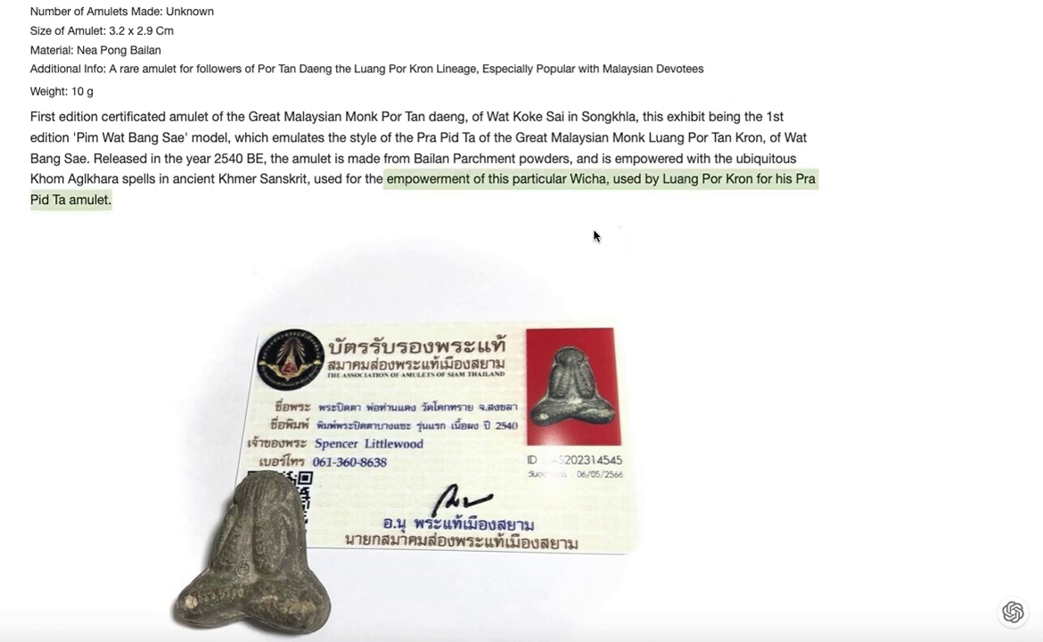
click(84, 210)
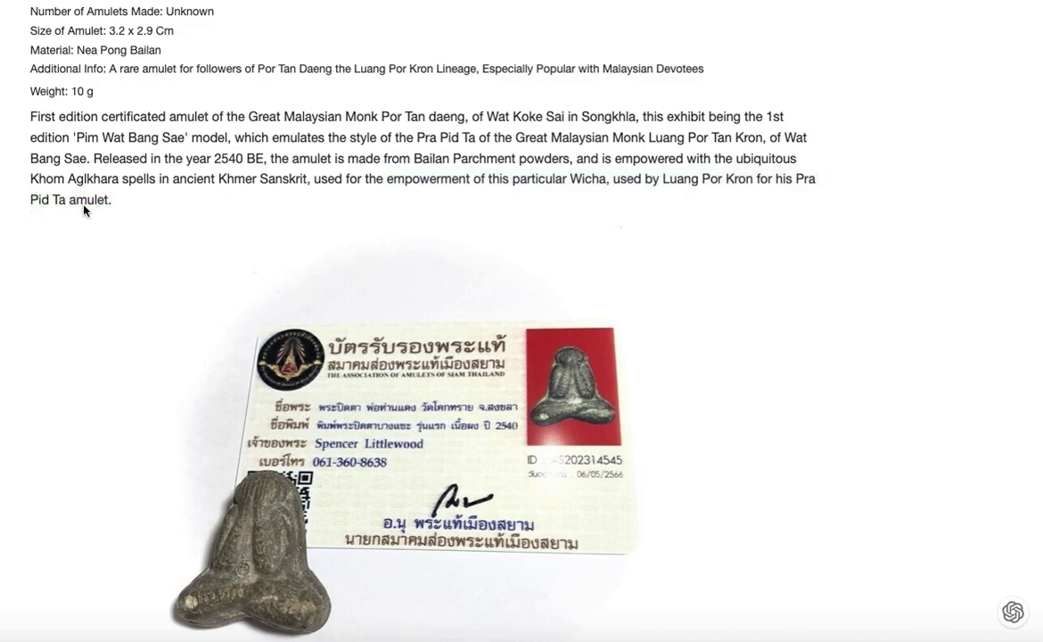
- Examine how the text blocks about the monk and the Pra Pidta Bang Sae alternate with close-up photos, highlighting each block
scroll(103, 223, down, 7)
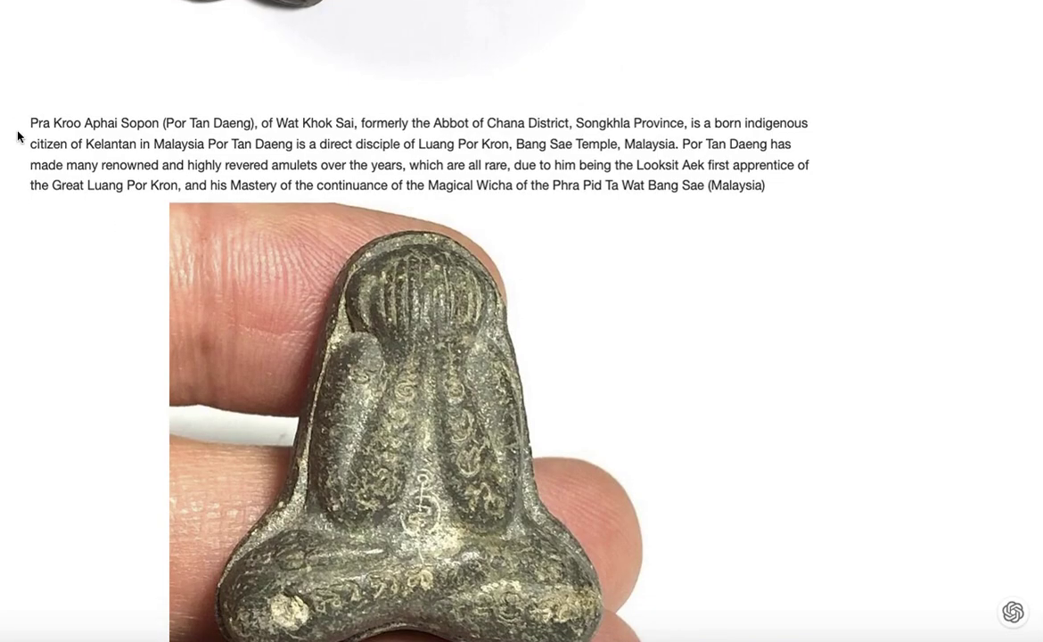
drag(30, 124, 780, 187)
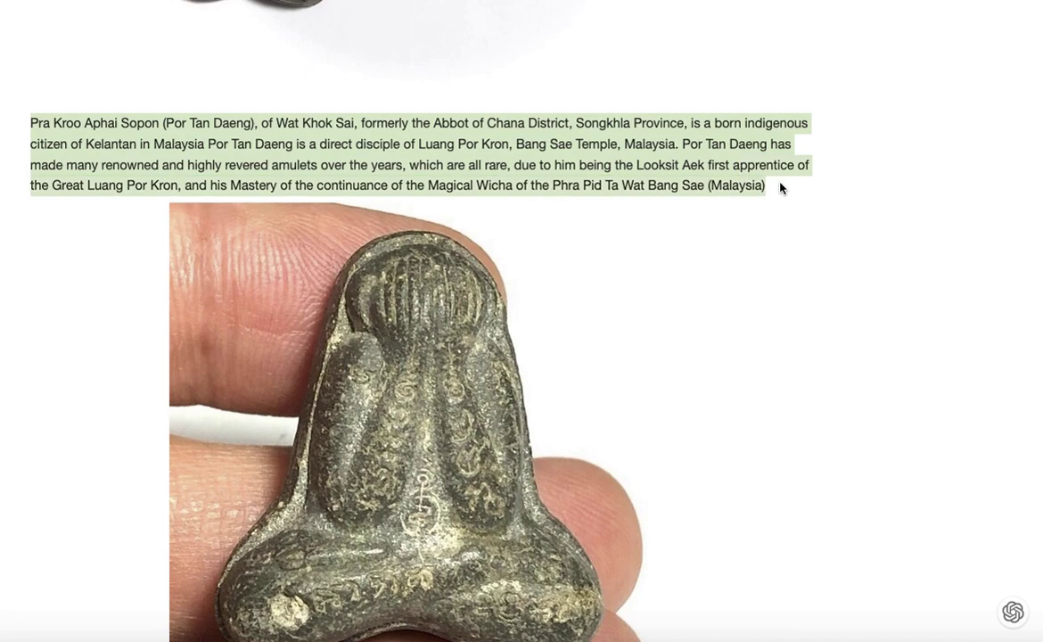
scroll(538, 225, down, 6)
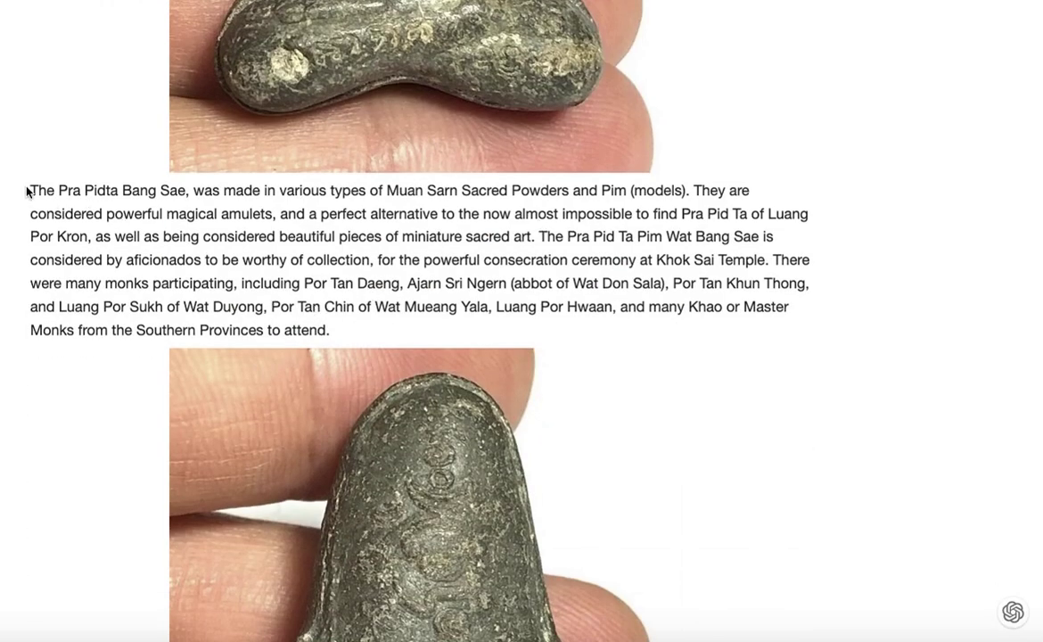
drag(28, 191, 395, 326)
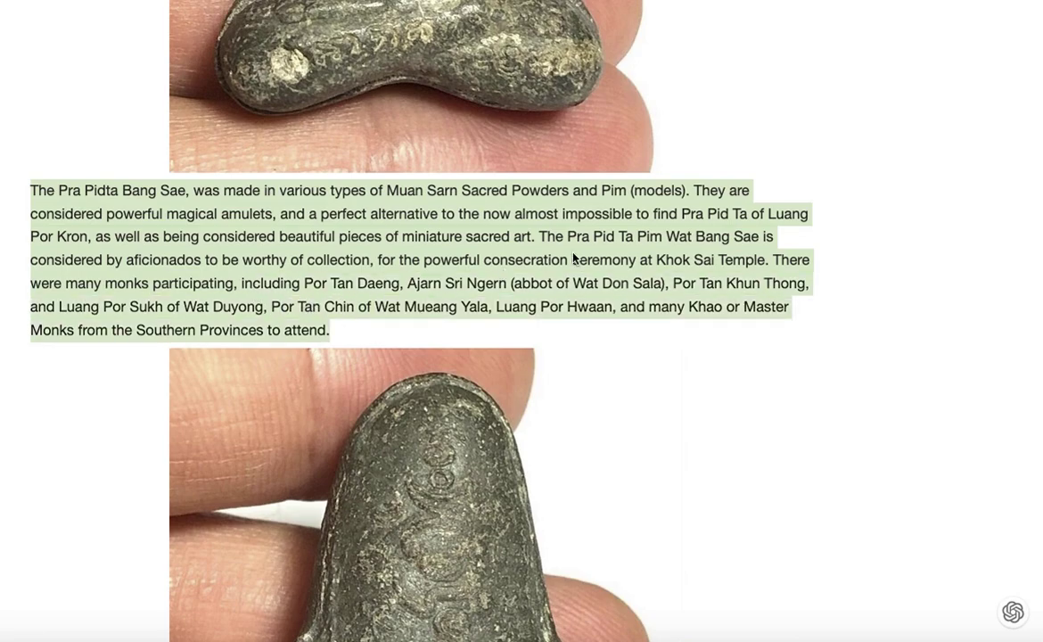
scroll(584, 263, down, 10)
scroll(419, 289, up, 3)
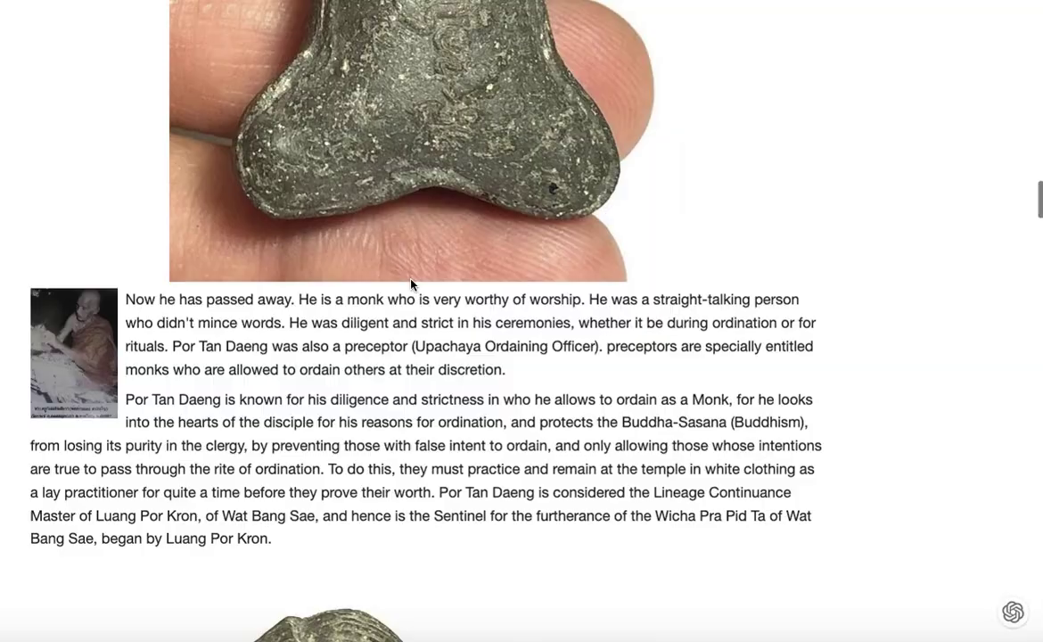
drag(123, 297, 410, 545)
scroll(449, 466, down, 11)
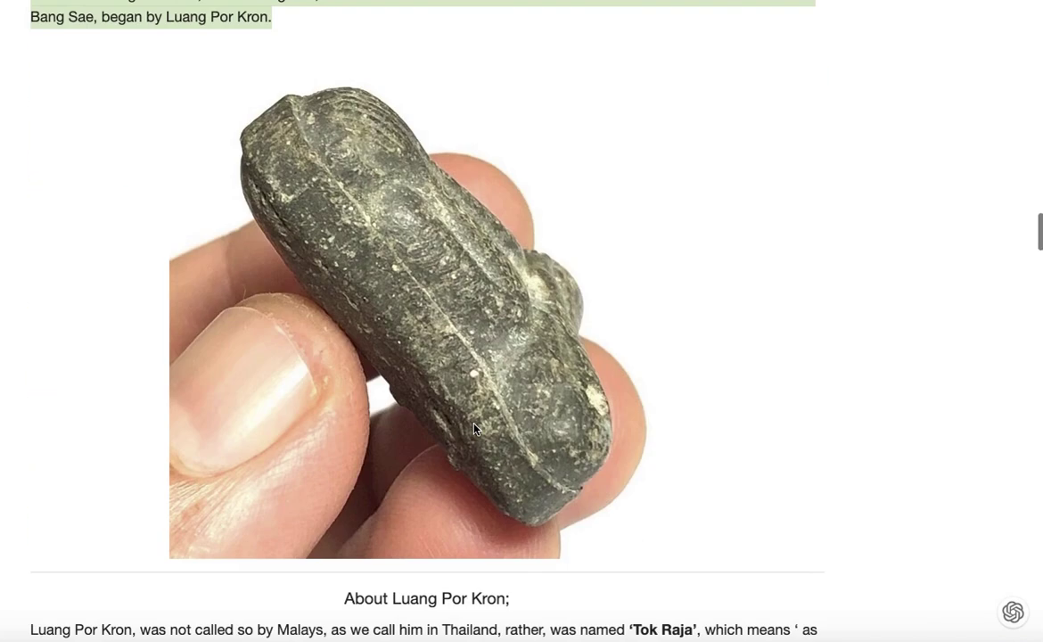
scroll(426, 399, up, 1)
scroll(426, 400, up, 20)
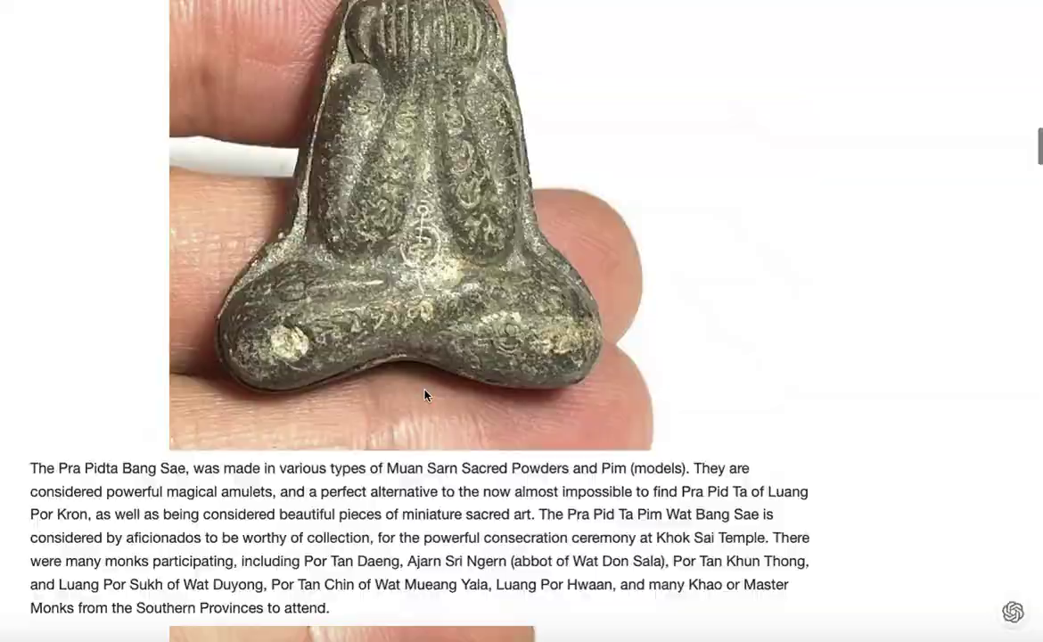
scroll(424, 395, down, 3)
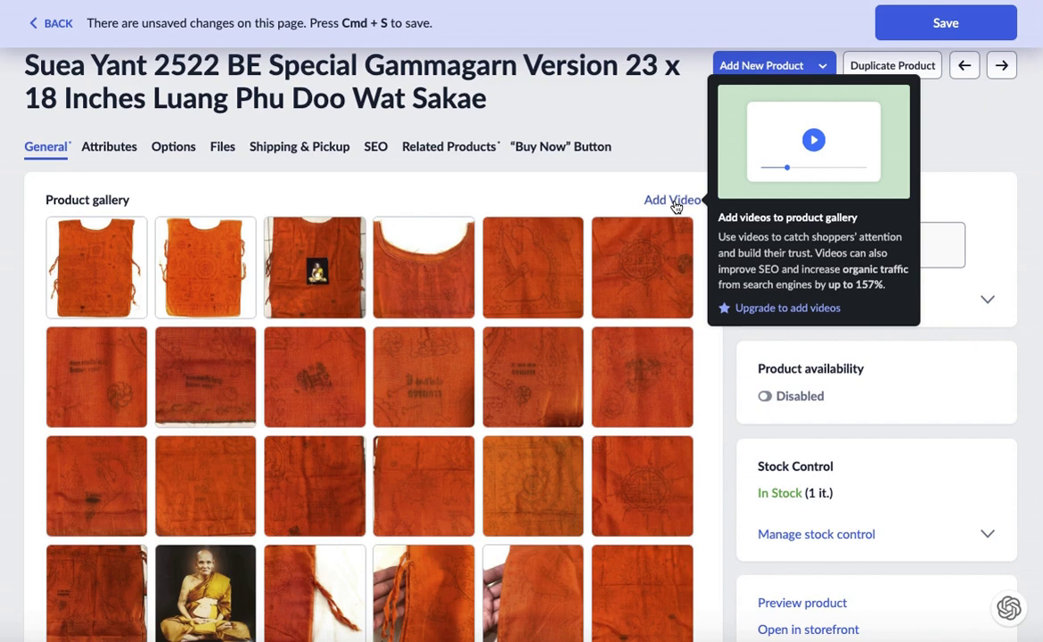
- Switch to the Suea Yant 2522 BE product editor and save the product's pending changes
click(929, 12)
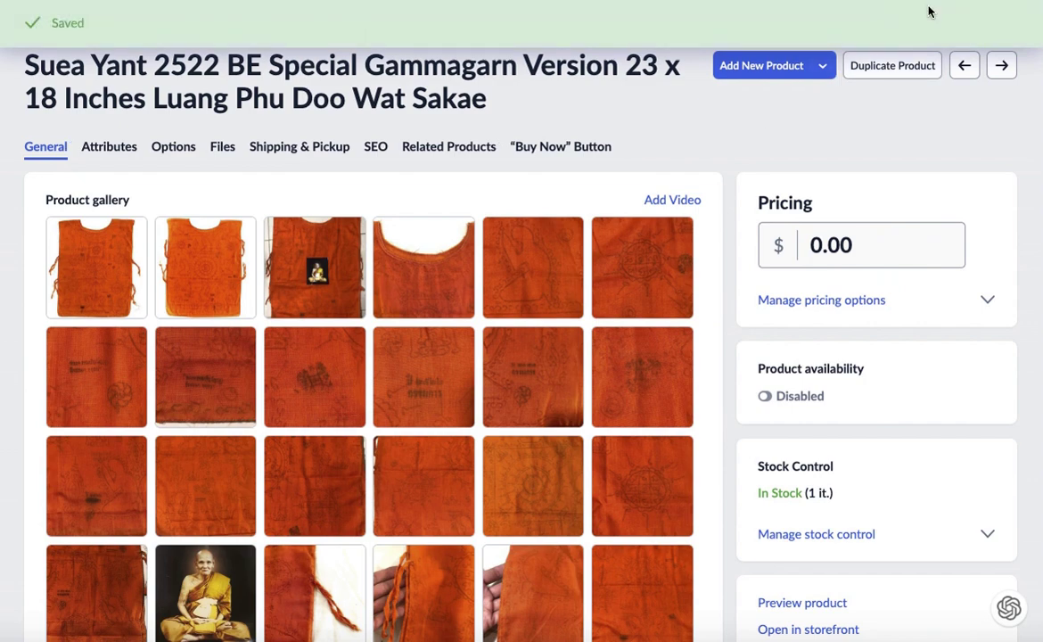
- Inspect the product gallery's Add Video information and the description editor's Insert Image dialog, closing the dialog without choosing a file
mouse_move(664, 203)
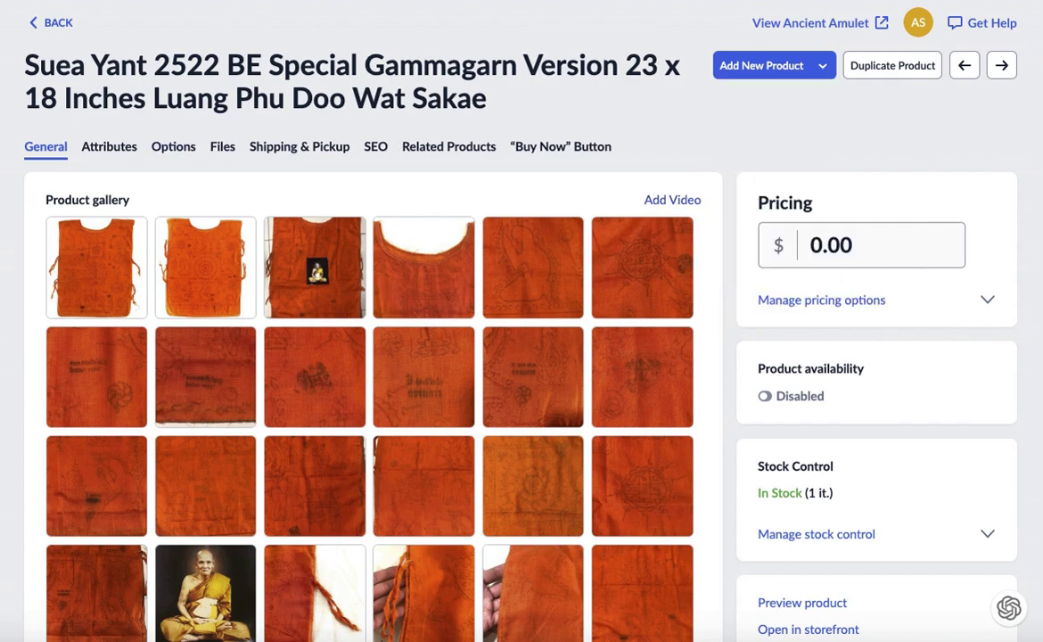
mouse_move(71, 225)
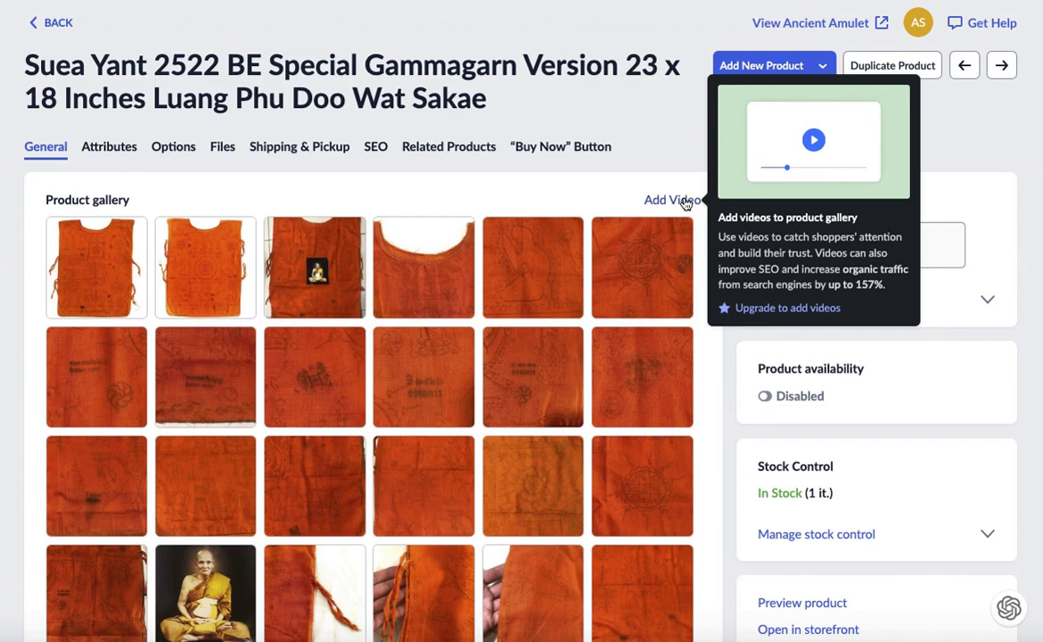
scroll(578, 350, down, 6)
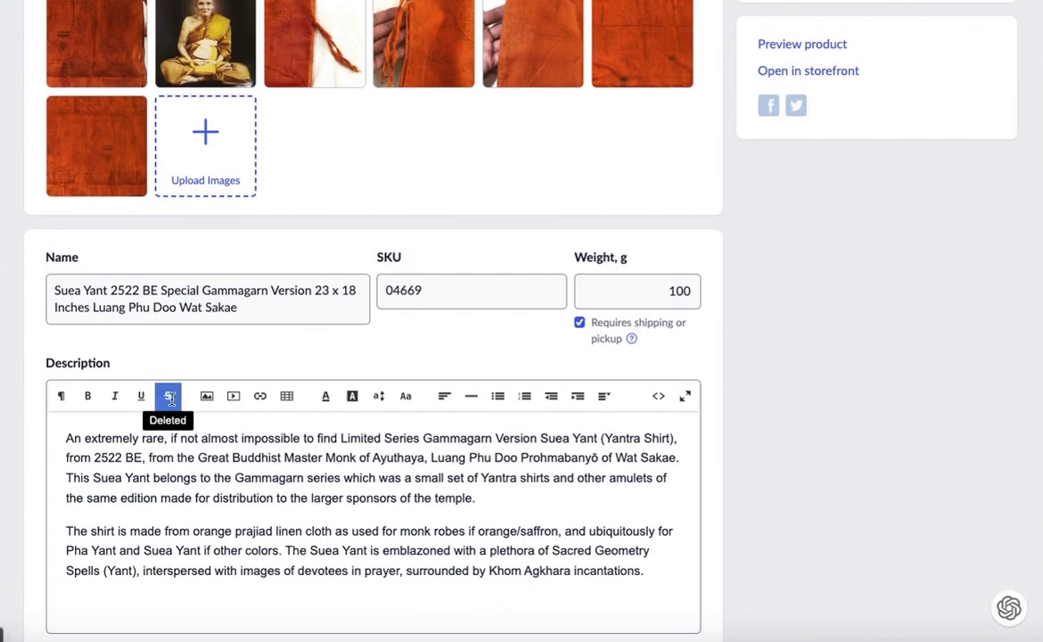
click(207, 396)
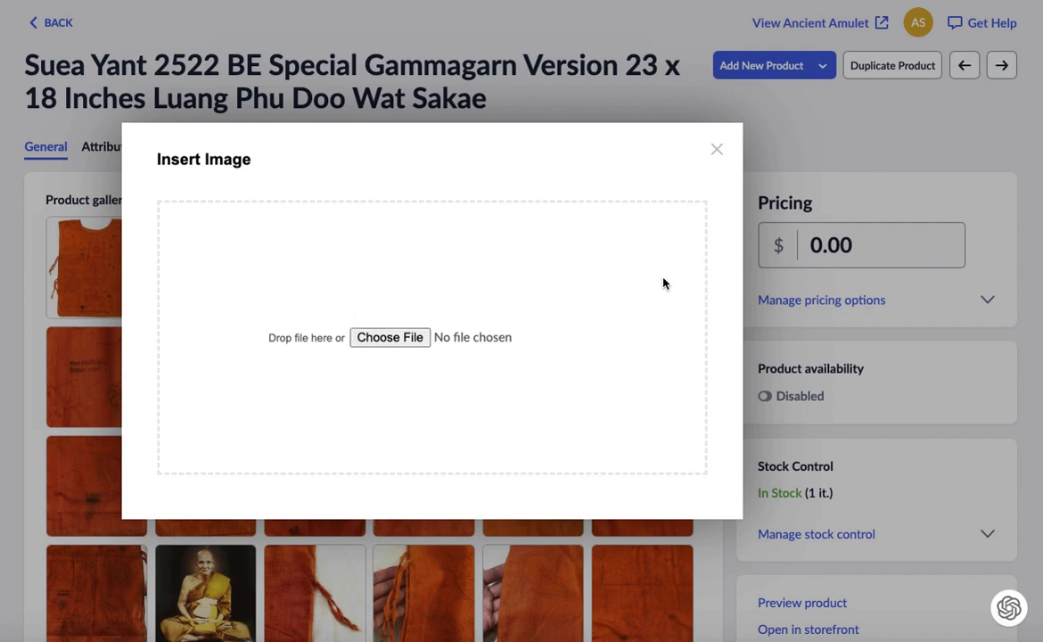
click(718, 150)
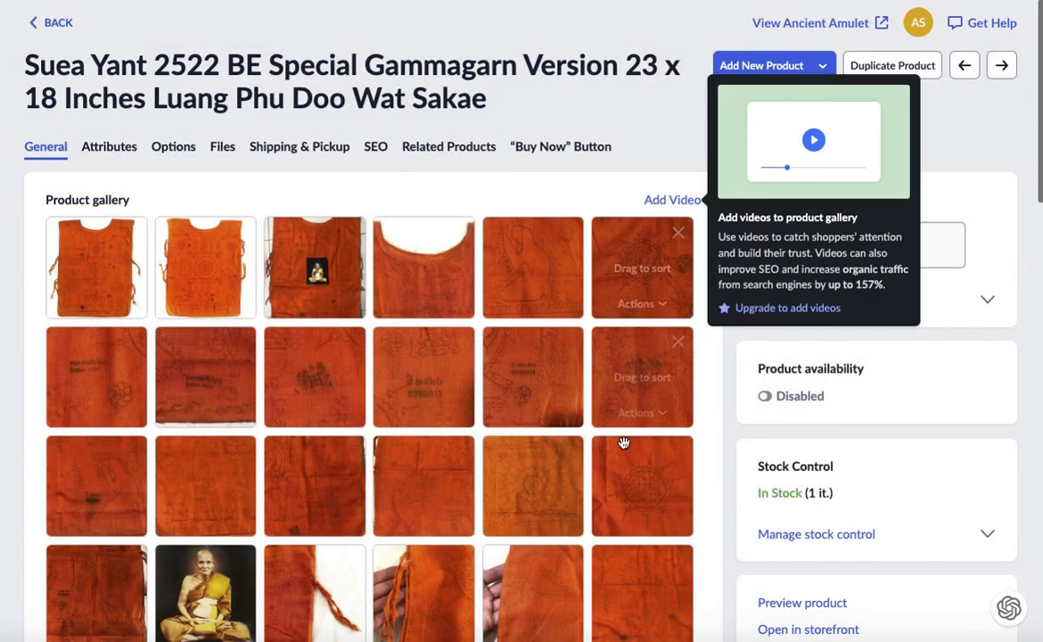
- Open image insertion after the description's first paragraph, look over the Downloads files, and cancel without picking an image
scroll(624, 439, down, 5)
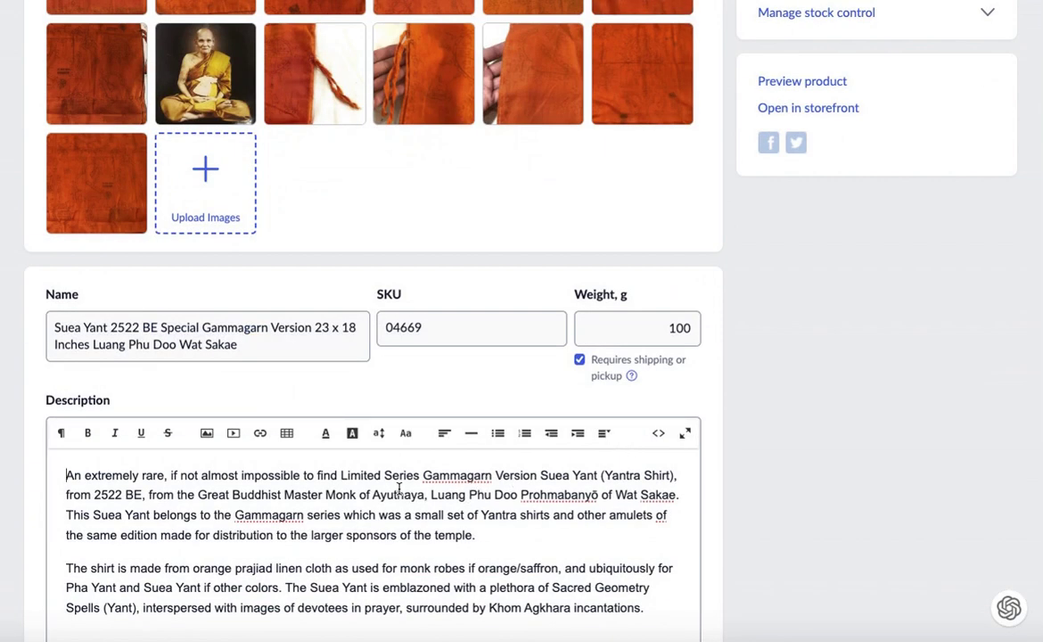
click(476, 535)
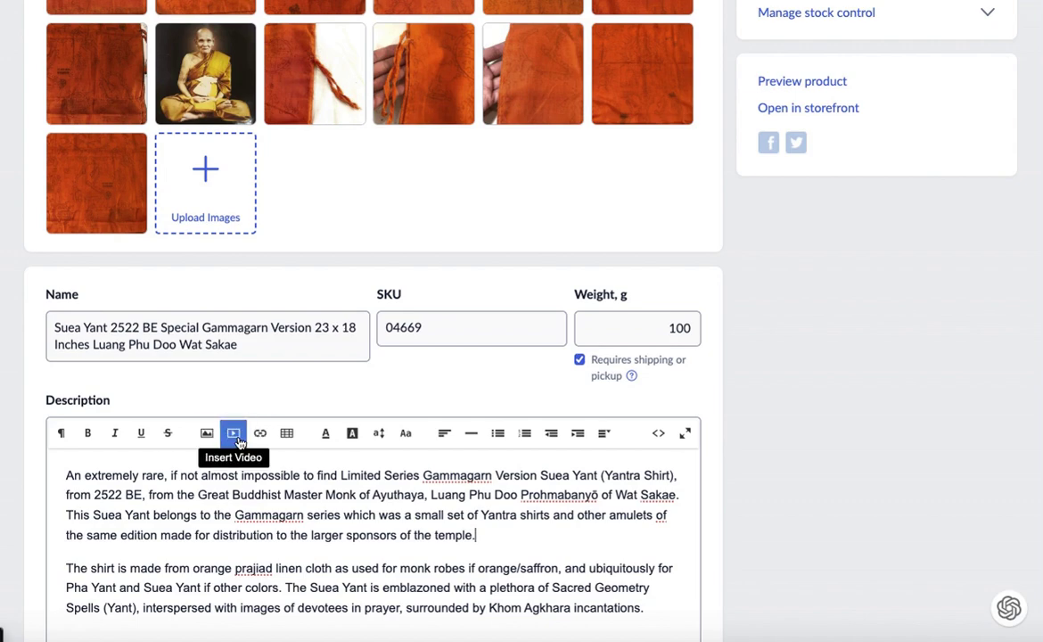
click(207, 433)
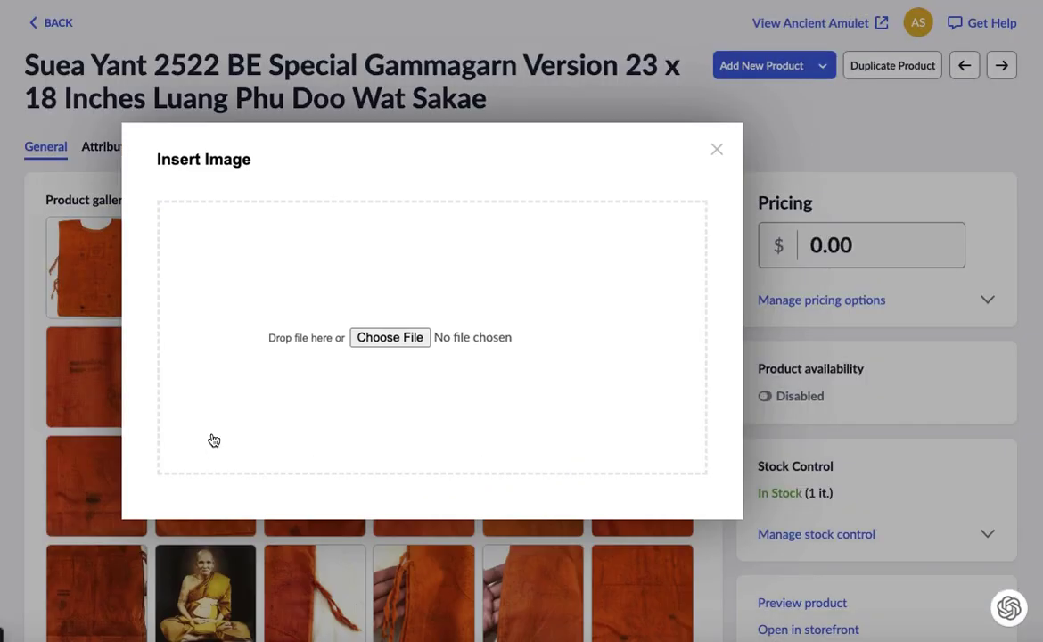
click(381, 339)
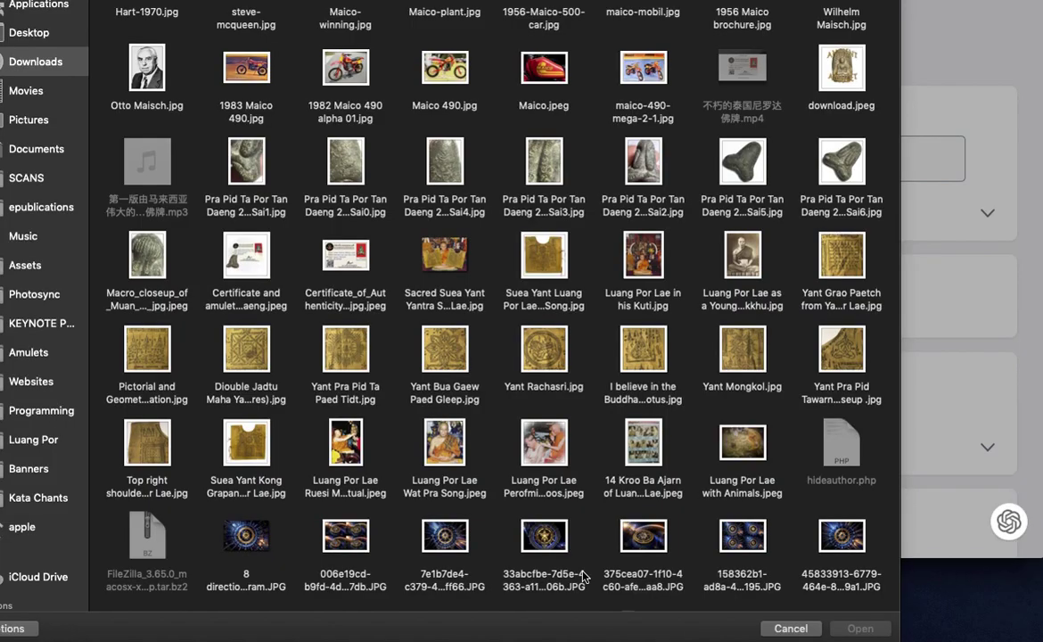
click(790, 627)
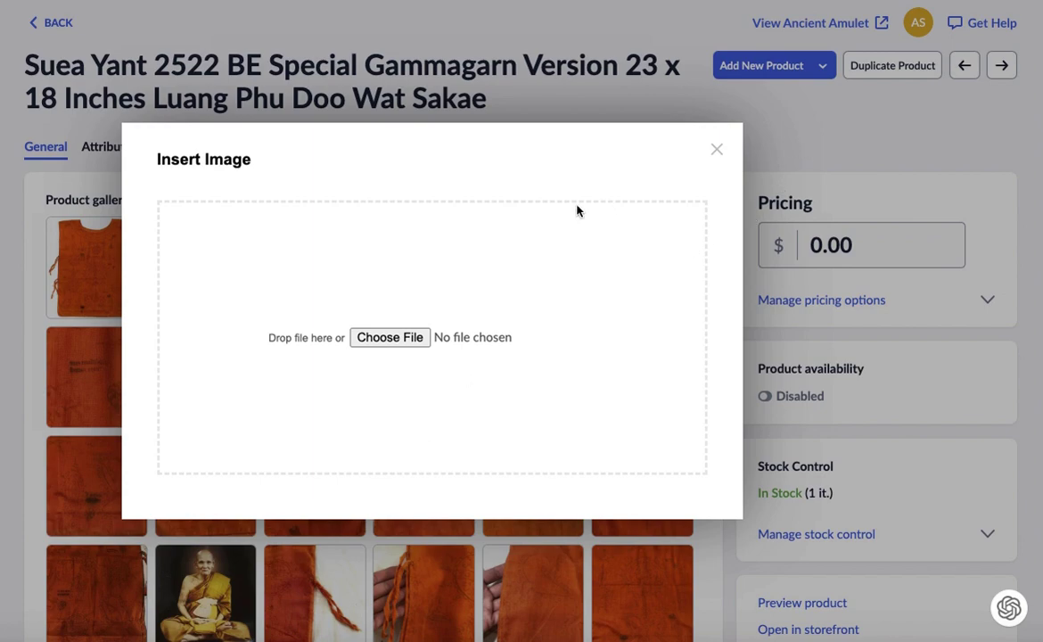
click(716, 150)
mouse_move(672, 203)
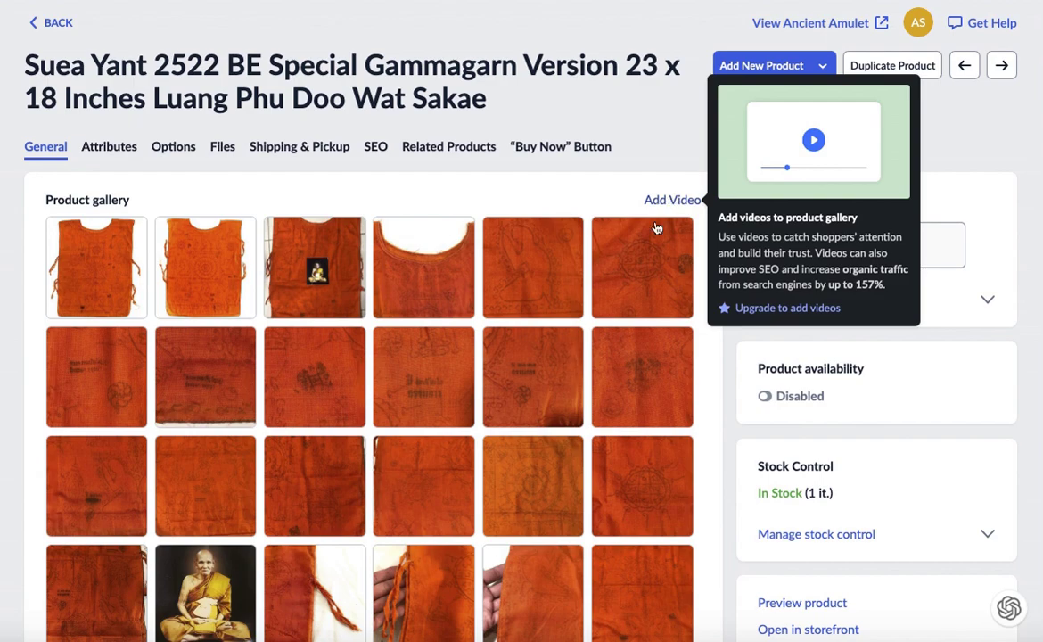
- Highlight part of the first description paragraph, inspect the Insert Video dialog for embed codes or YouTube/Vimeo links, and cancel it
scroll(640, 275, down, 5)
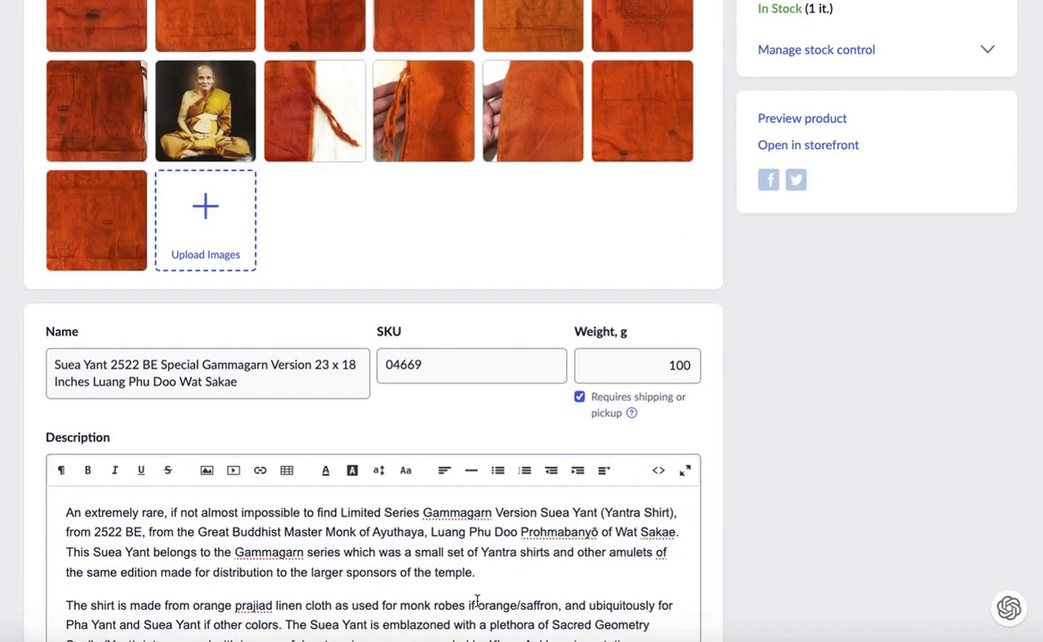
click(493, 572)
drag(493, 571, 123, 532)
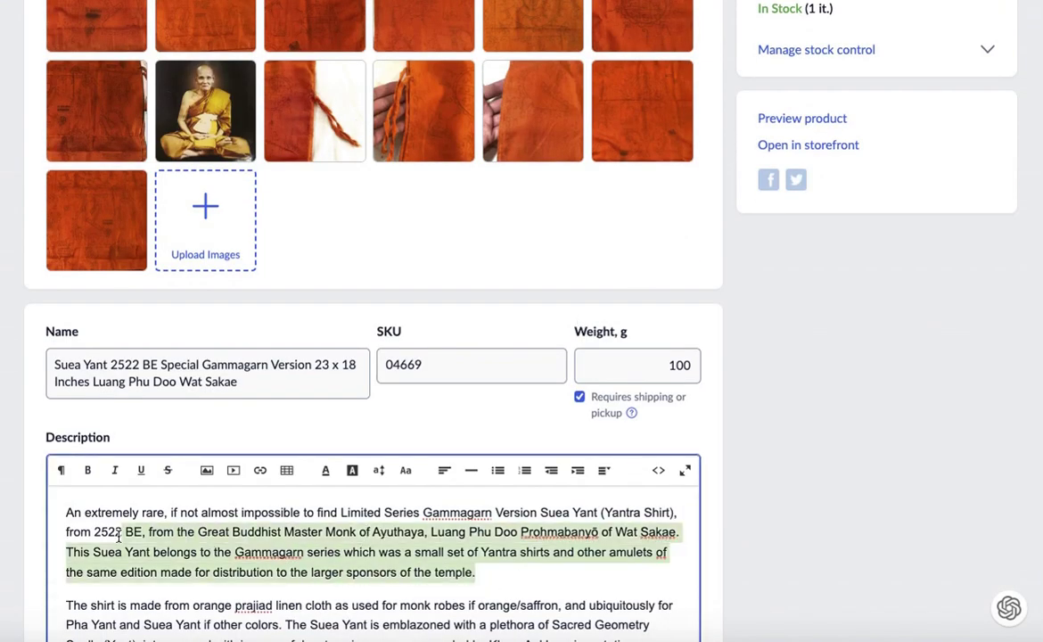
click(232, 475)
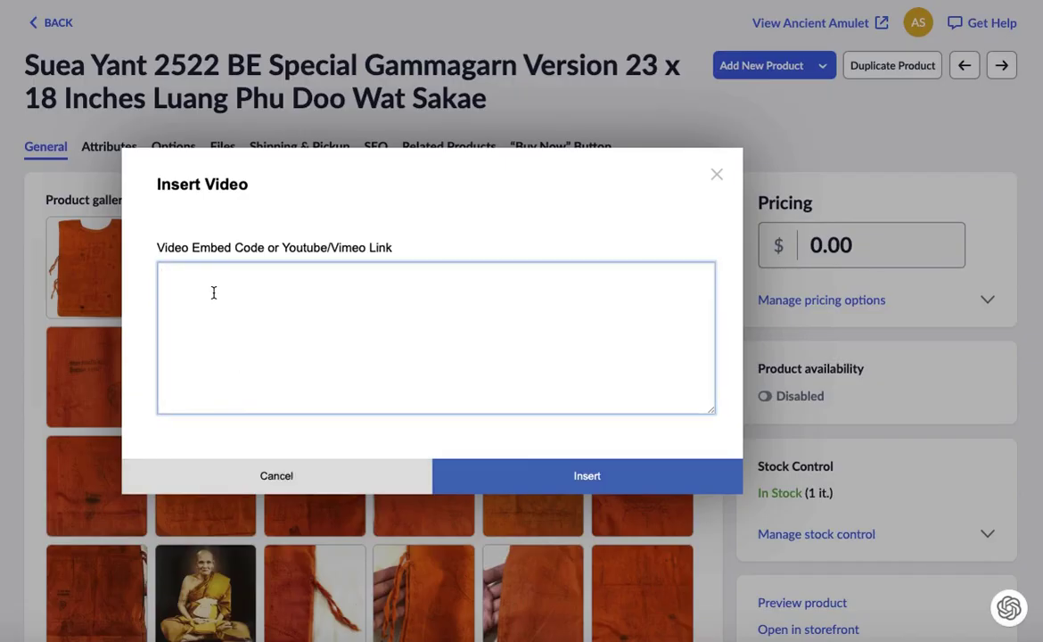
click(260, 475)
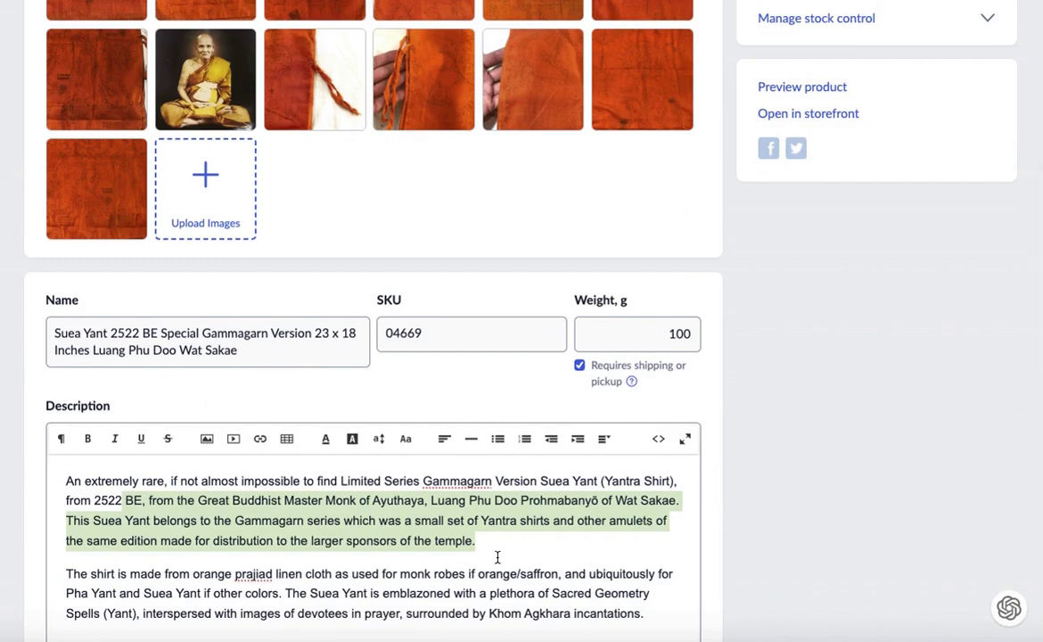
click(497, 557)
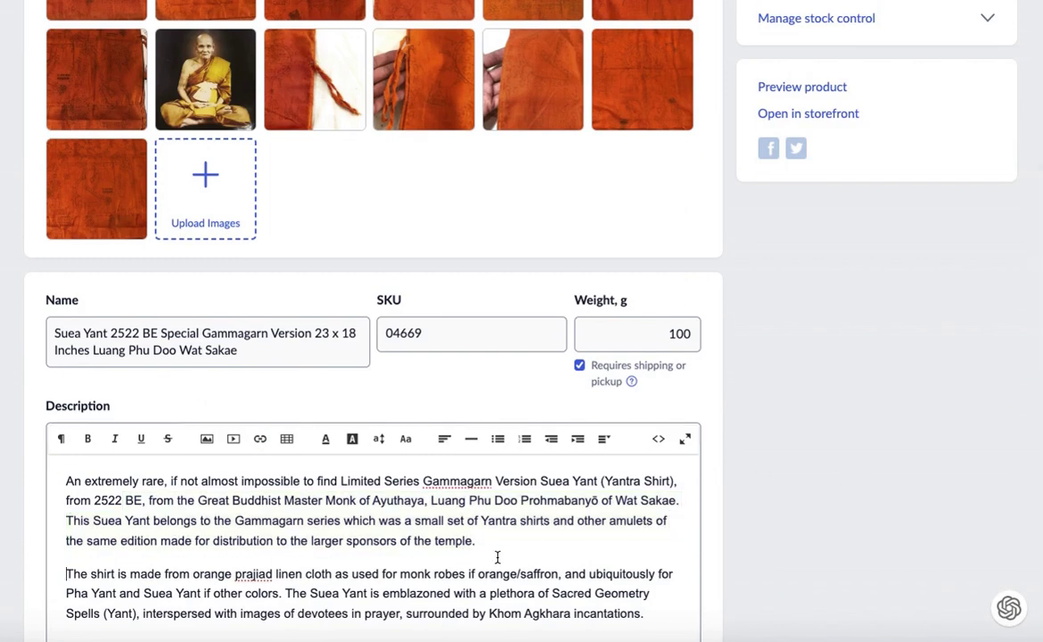
- View the product description's HTML source code and return to the visual editor
scroll(497, 557, down, 1)
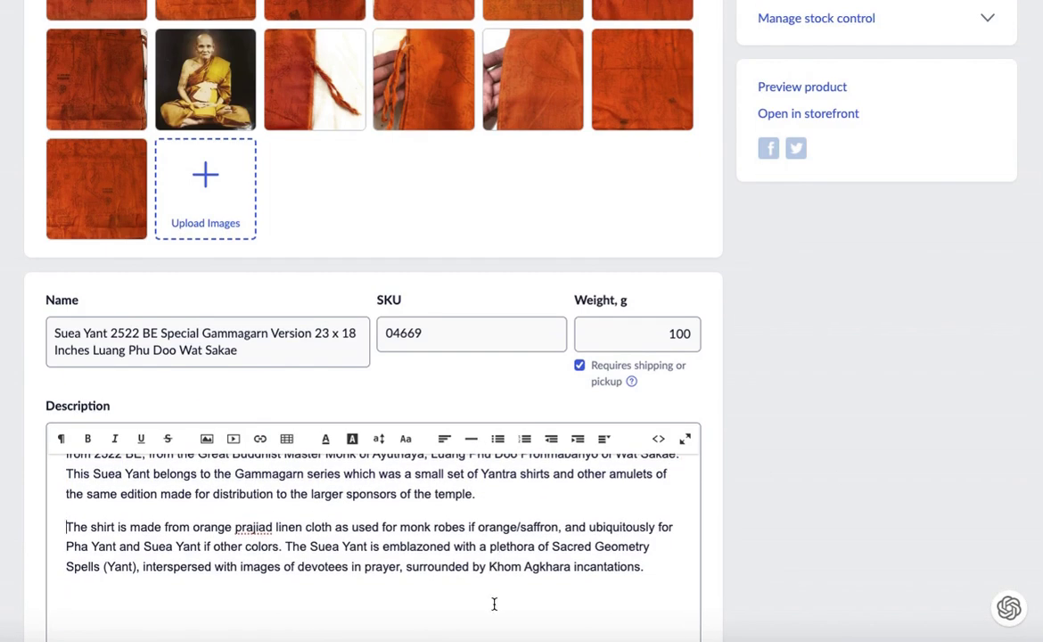
click(410, 592)
click(657, 439)
scroll(649, 449, down, 4)
scroll(514, 284, up, 2)
scroll(513, 283, up, 3)
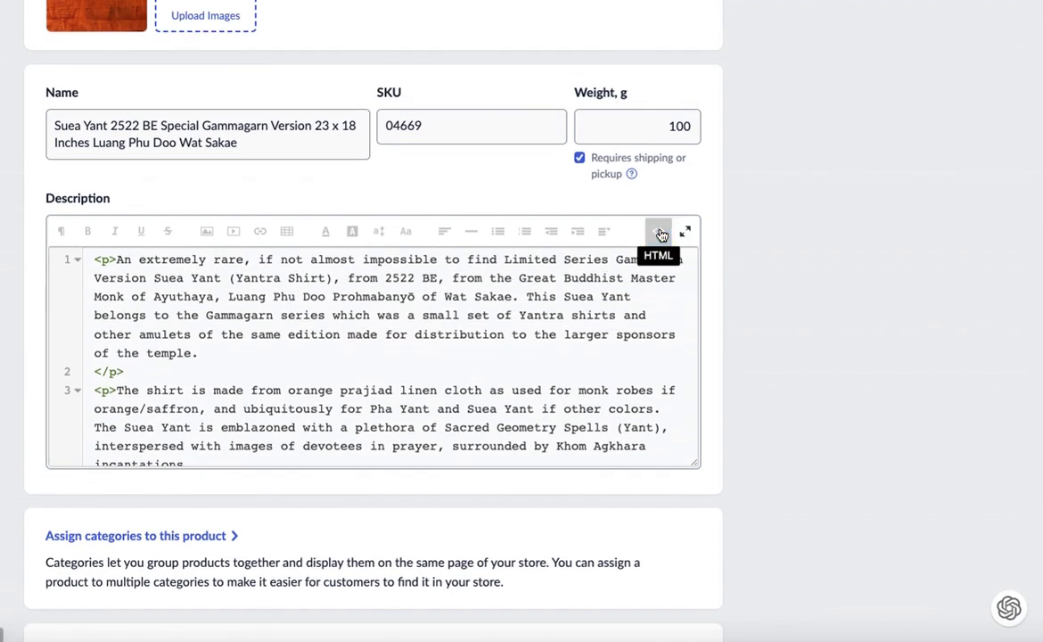
click(664, 236)
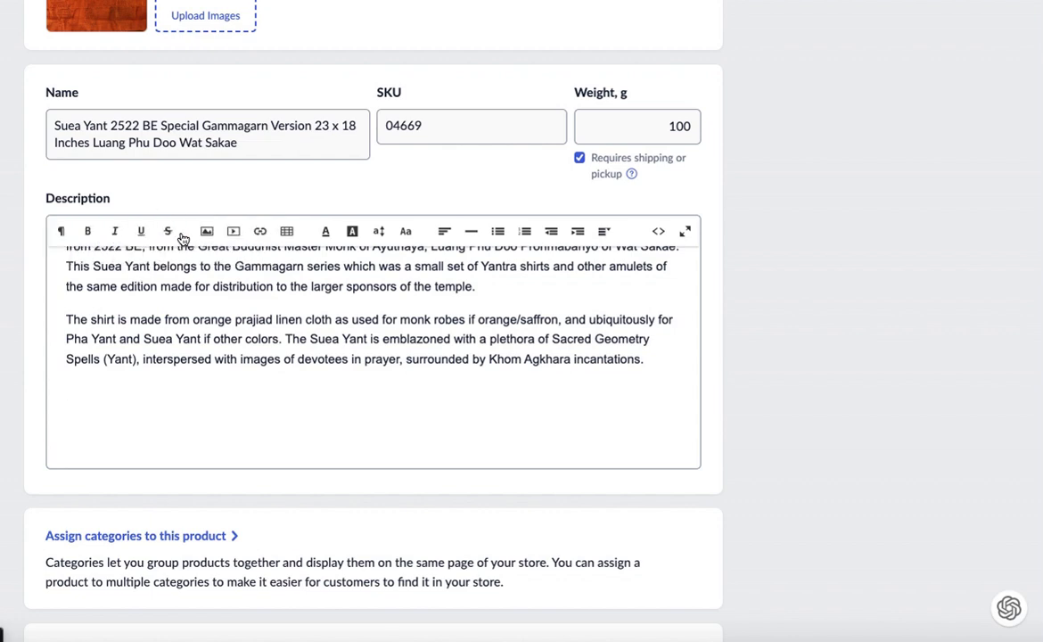
- Review the Suea Yant product editor once more, switch to the storefront, and browse the All Amulets category listing
scroll(606, 471, up, 1)
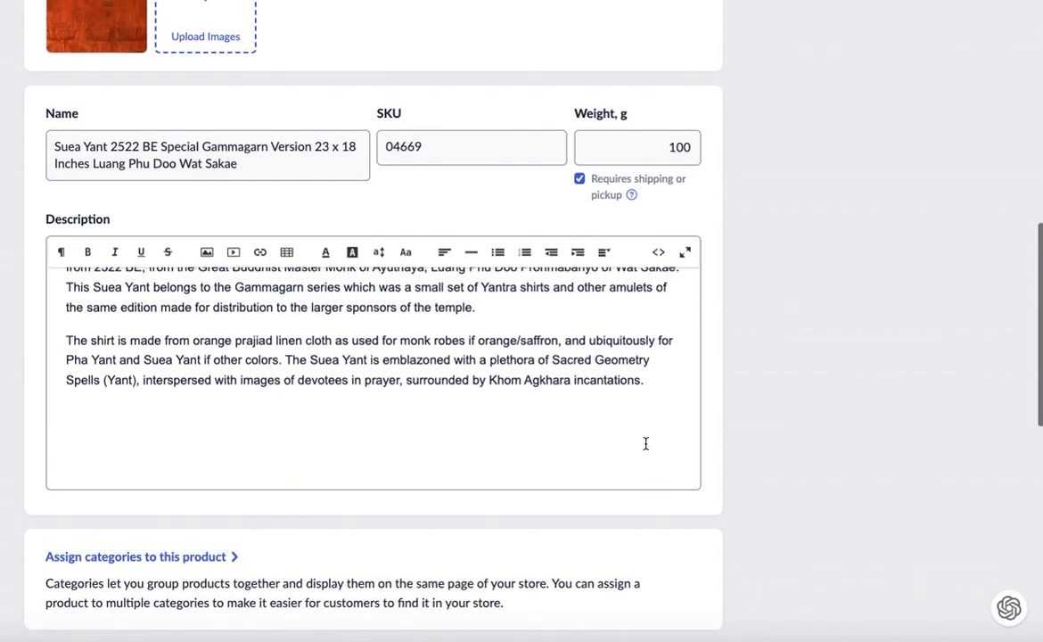
scroll(640, 389, up, 2)
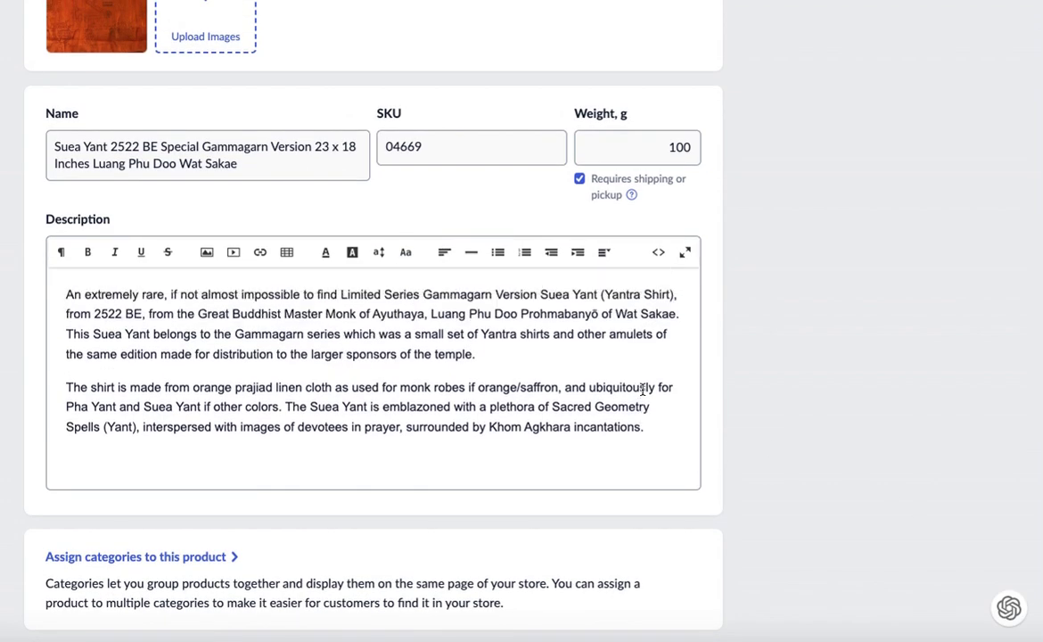
scroll(812, 390, up, 3)
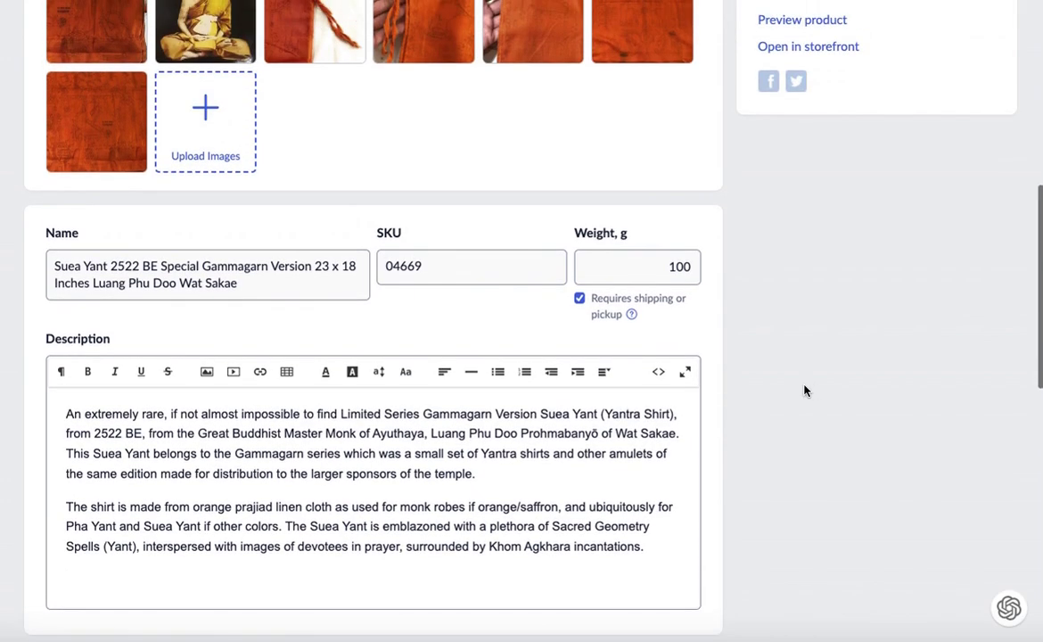
scroll(803, 391, up, 6)
scroll(782, 161, up, 1)
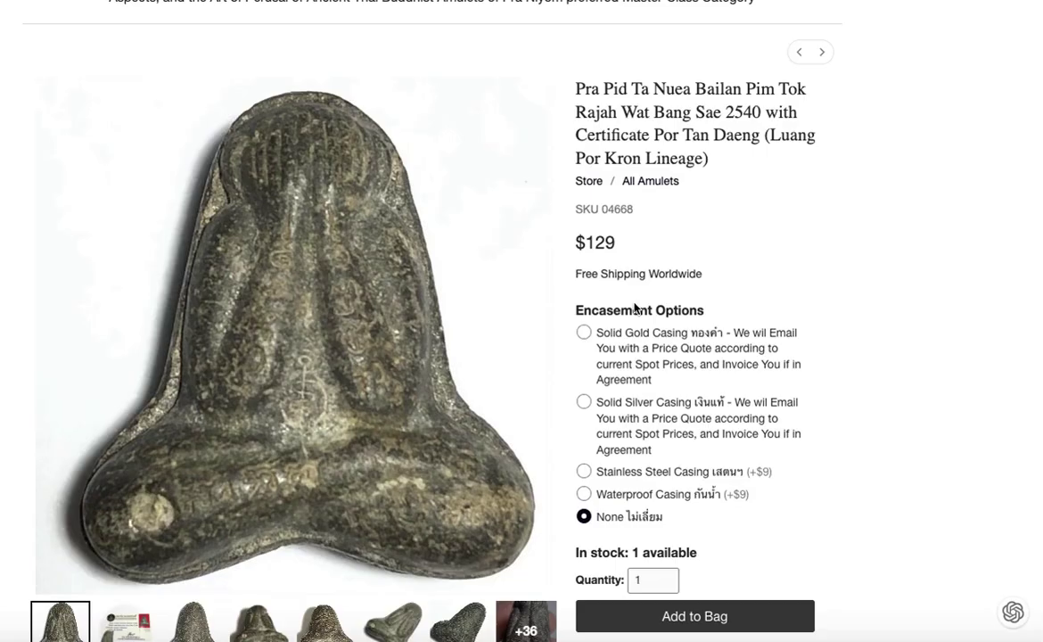
click(655, 183)
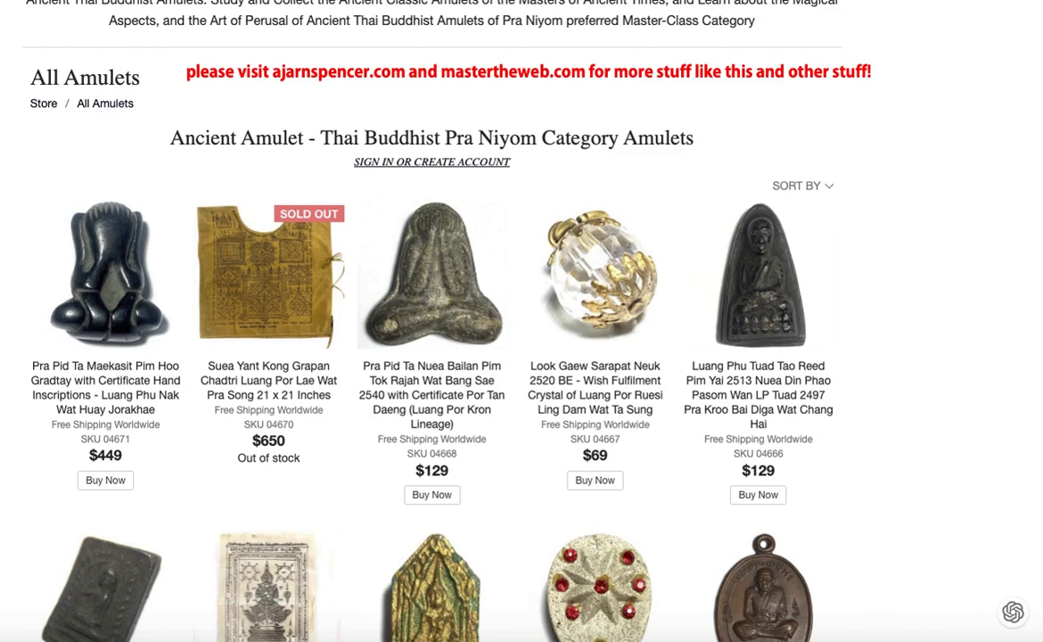
scroll(850, 275, down, 1)
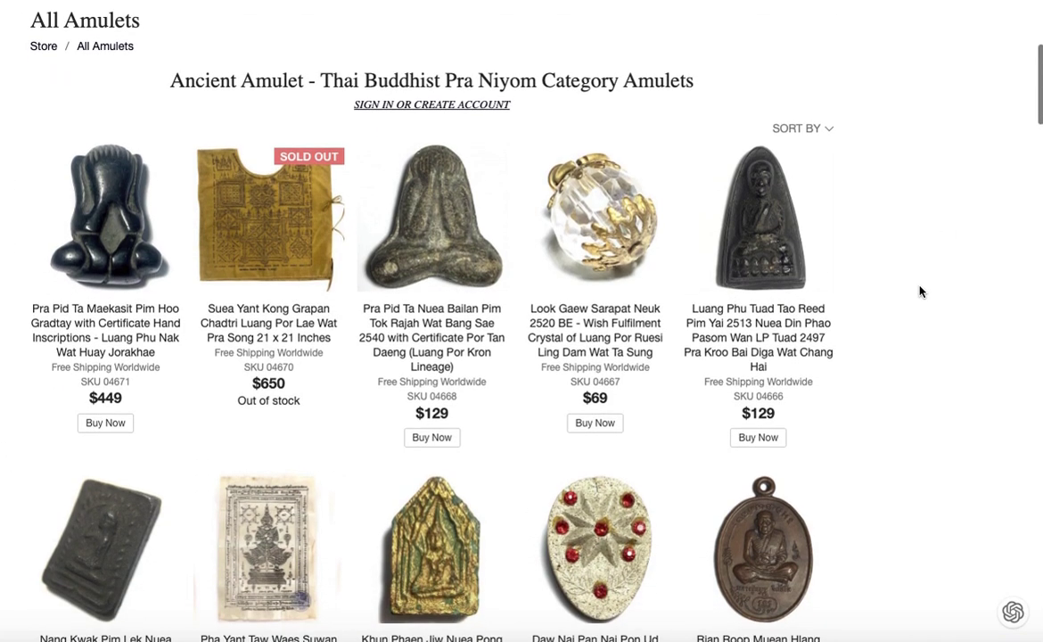
scroll(920, 289, down, 1)
scroll(920, 293, down, 2)
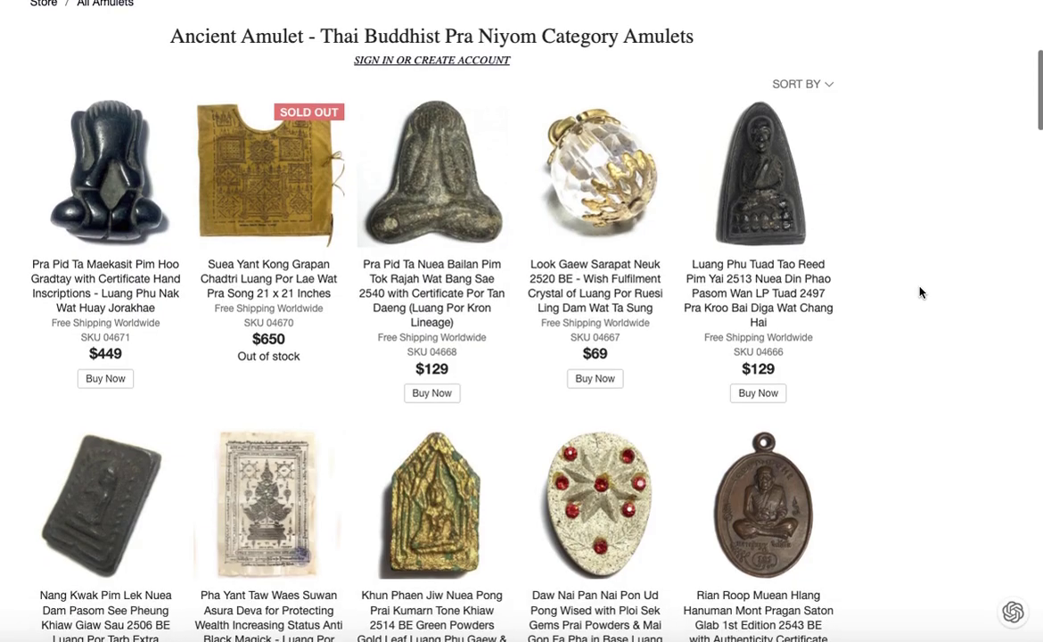
scroll(920, 293, up, 4)
scroll(919, 293, down, 3)
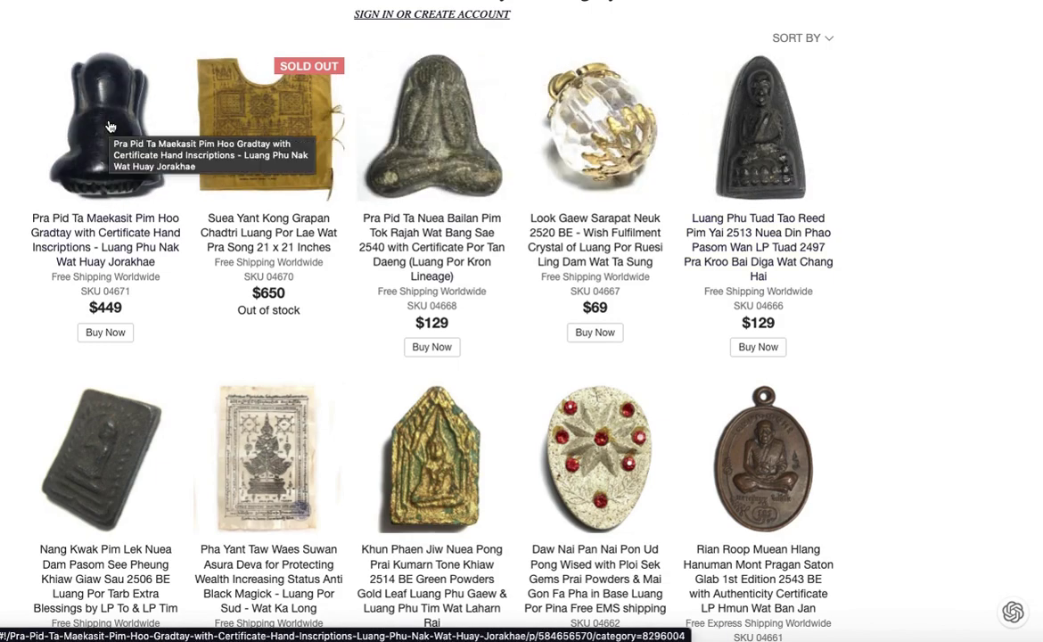
- Put the Pra Pid Ta Maekasit amulet in the shopping cart, check its order summary, remove it, and return to the store listing
click(108, 334)
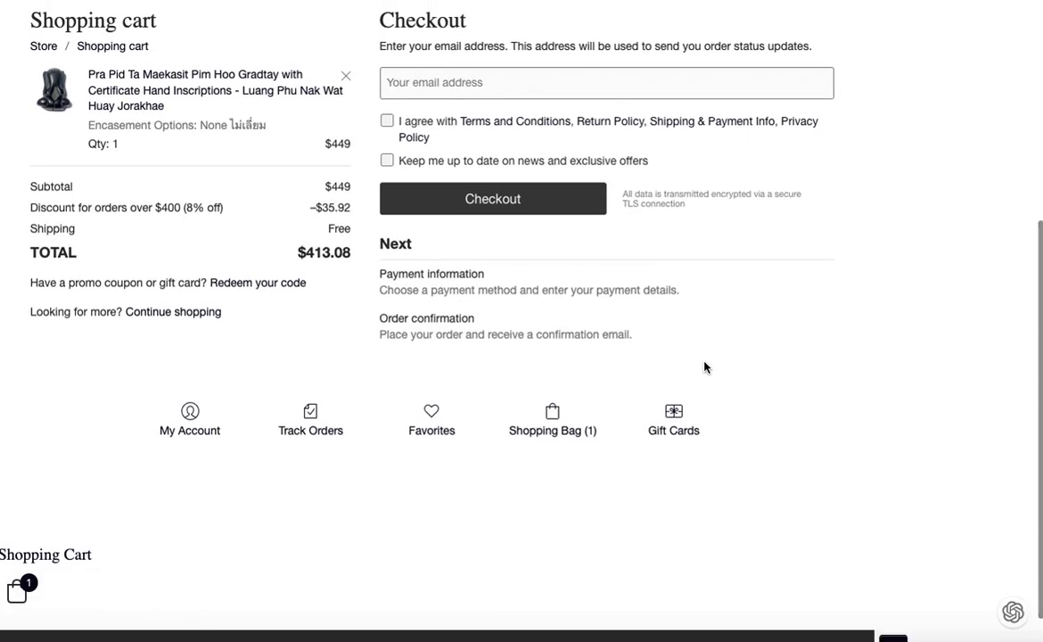
scroll(704, 365, up, 1)
scroll(704, 367, up, 2)
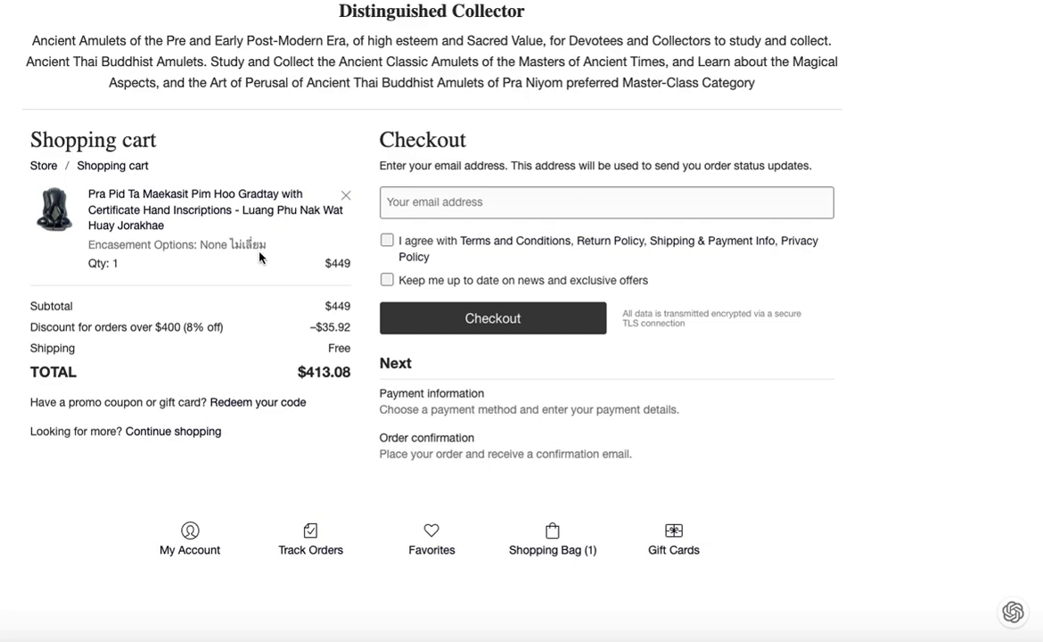
click(344, 197)
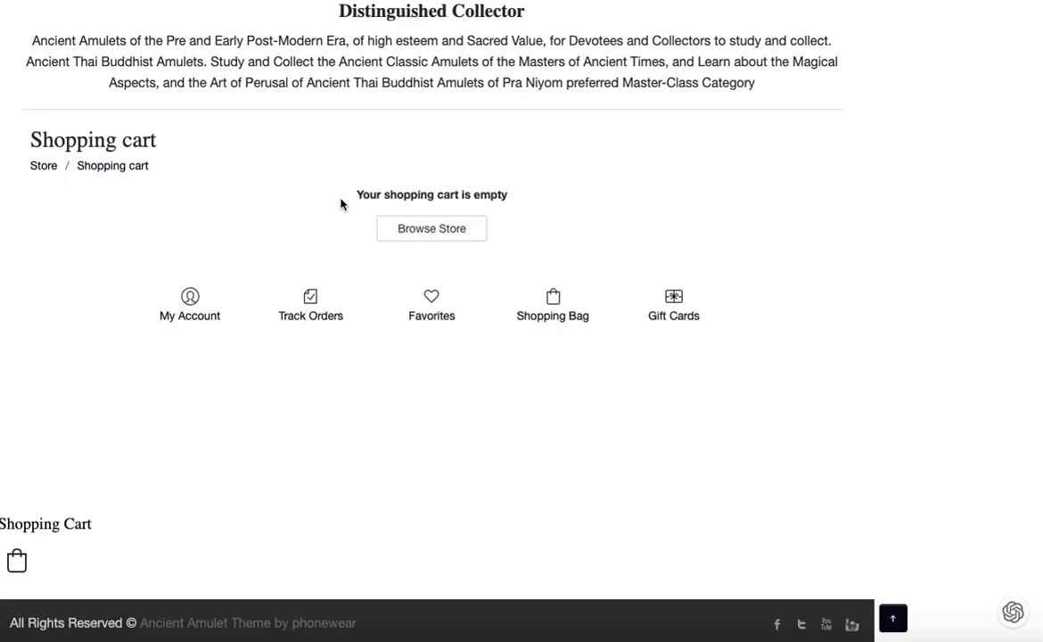
click(415, 231)
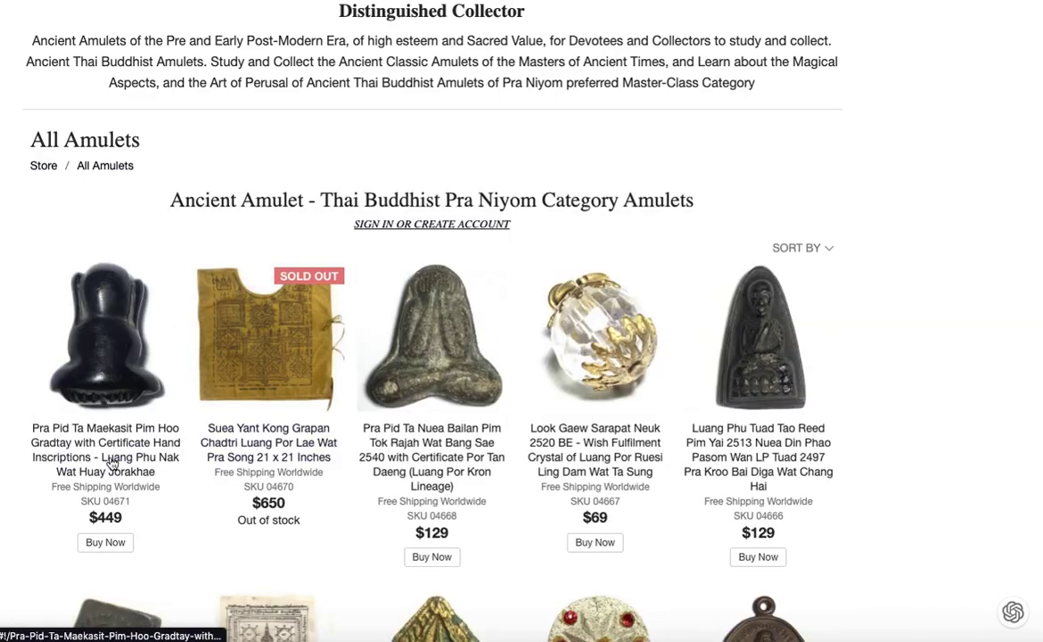
- Add the Pra Pid Ta Maekasit amulet to the cart again, empty the cart, and go back to browsing the store
click(105, 543)
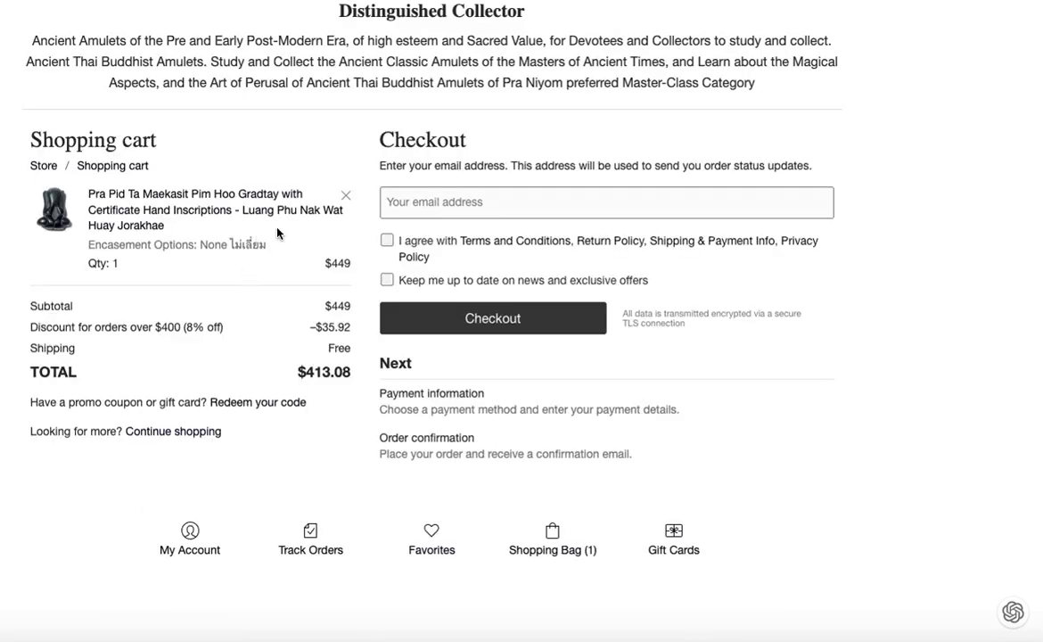
click(346, 198)
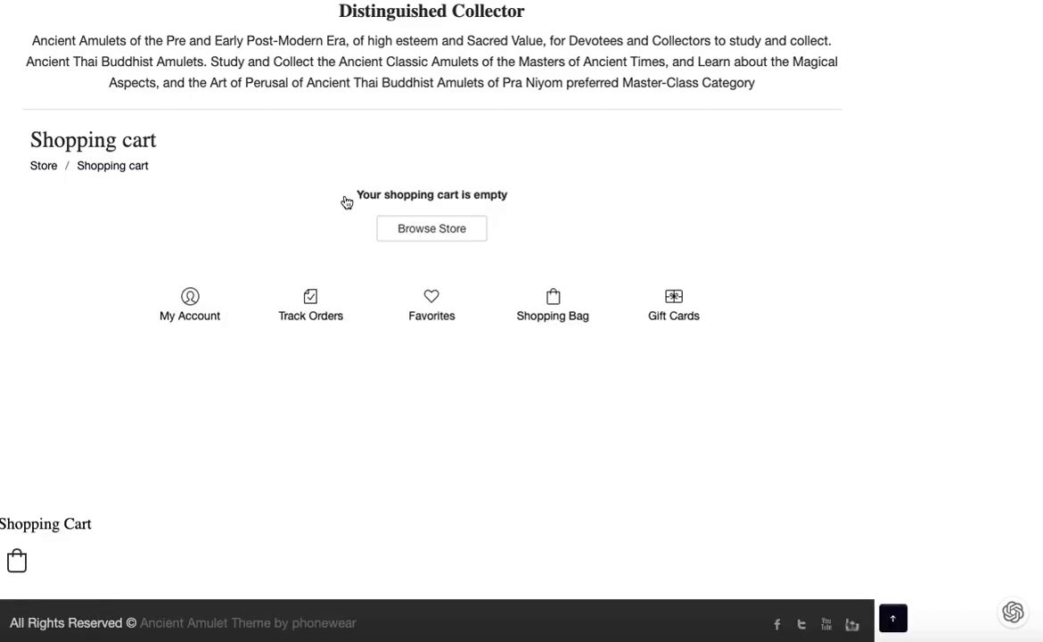
click(408, 235)
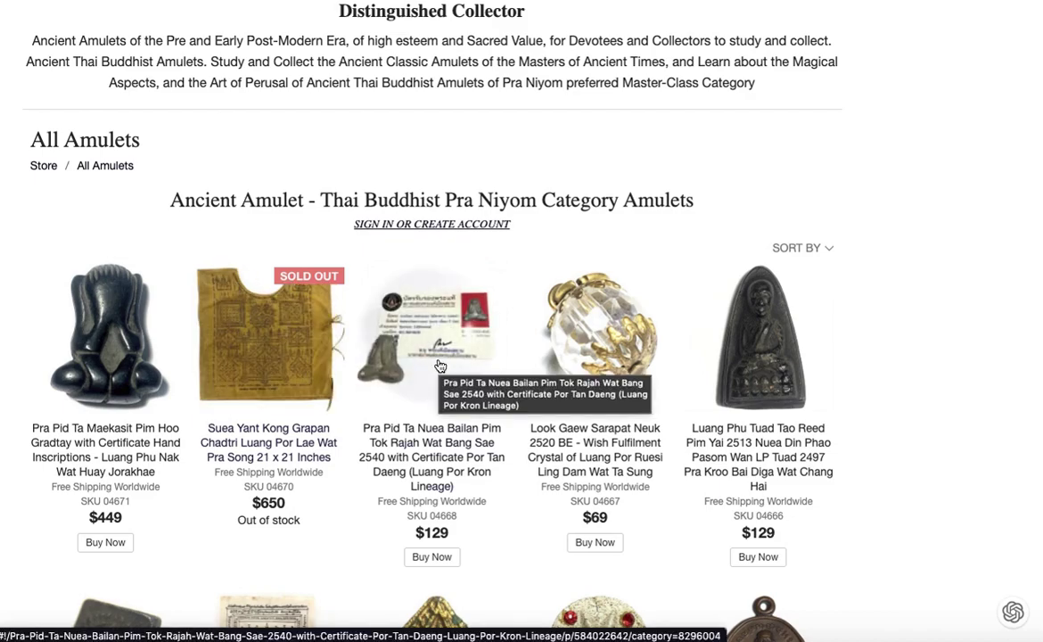
- Buy the Pra Pid Ta Nuea Bailan Pim Tok Rajah amulet so its cart and checkout page open
click(438, 559)
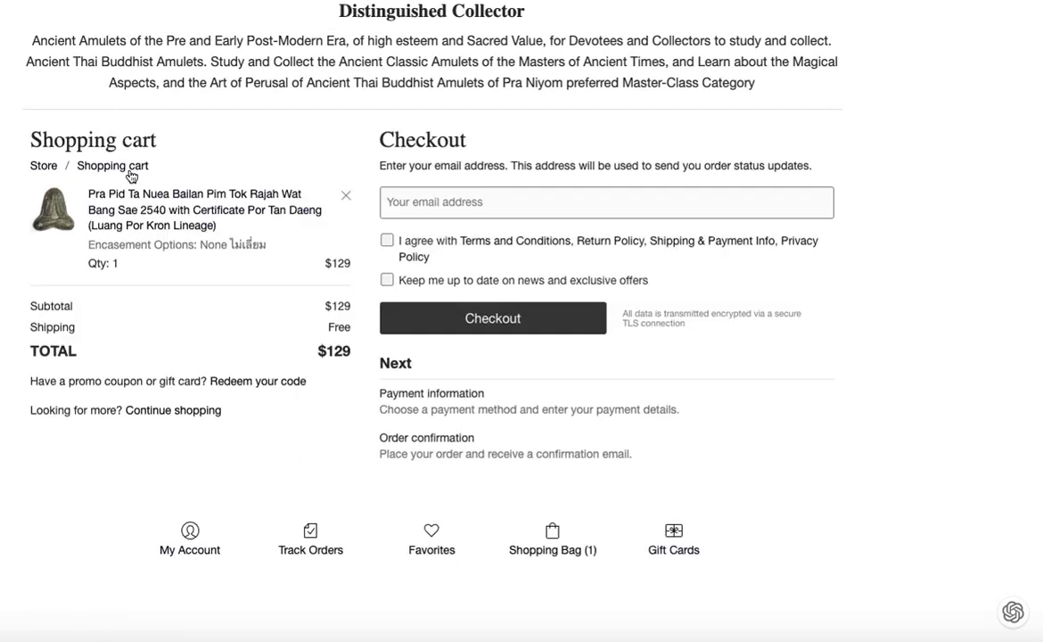
- Open the Pra Pid Ta Nuea Bailan amulet's product page from the cart and try its Stainless Steel, Waterproof and None encasement options
click(133, 206)
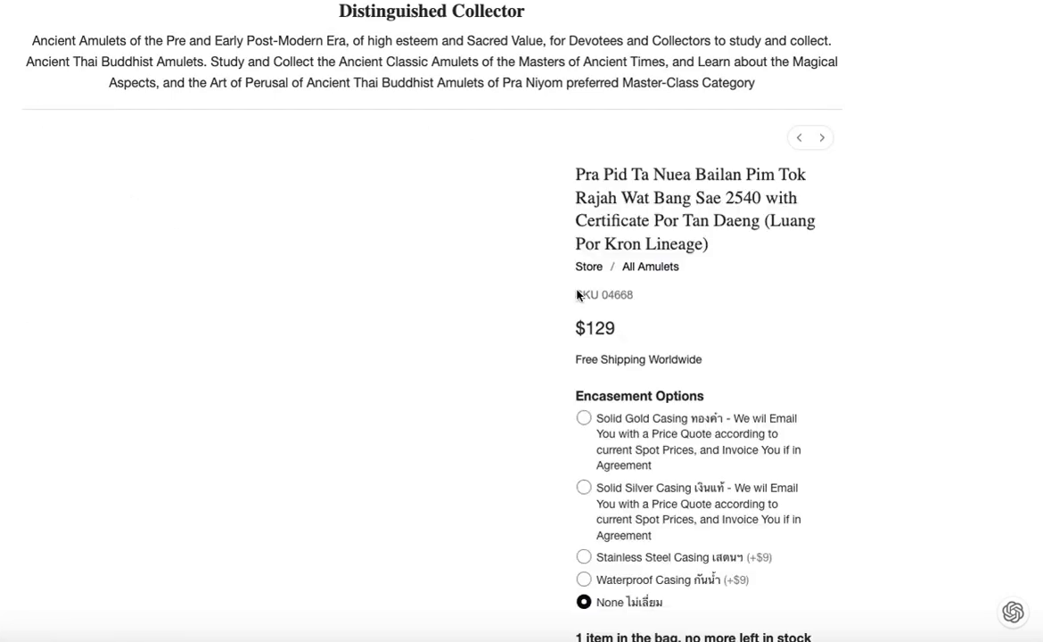
scroll(708, 344, down, 3)
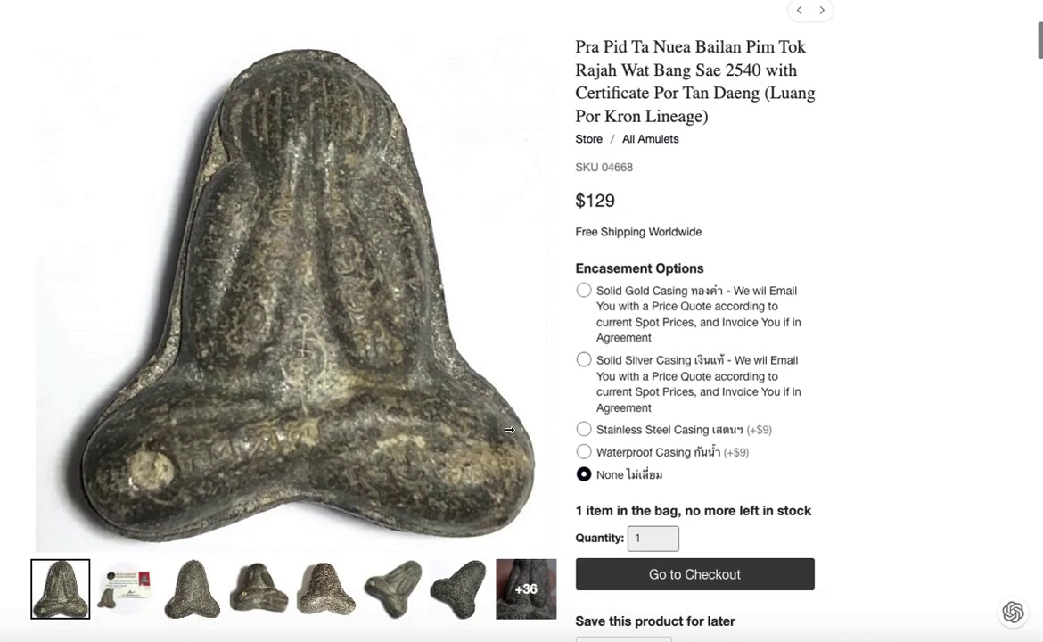
click(584, 431)
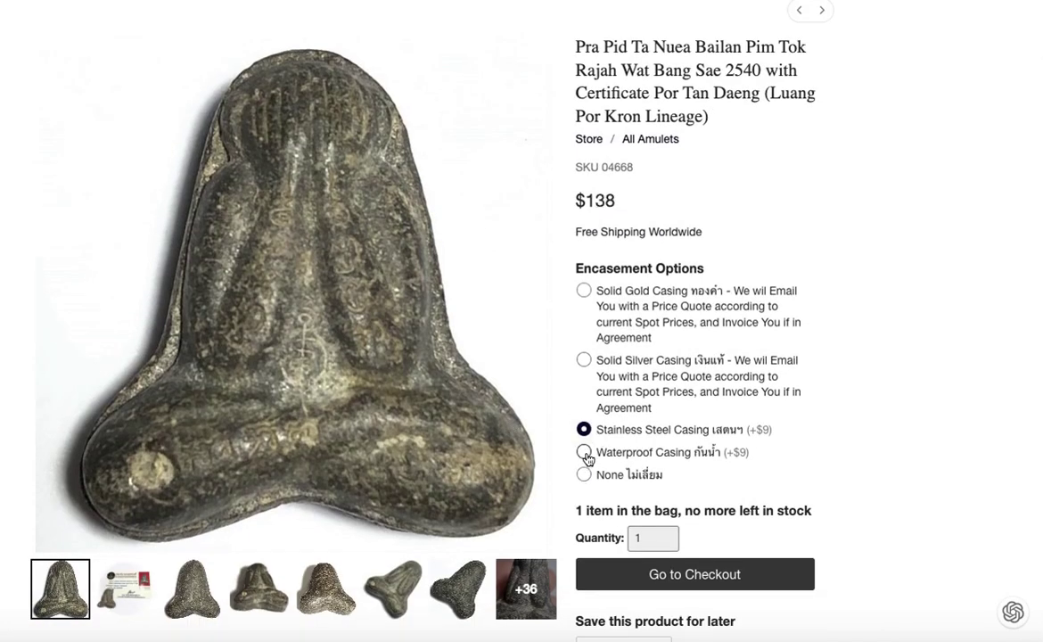
click(586, 453)
scroll(586, 457, up, 5)
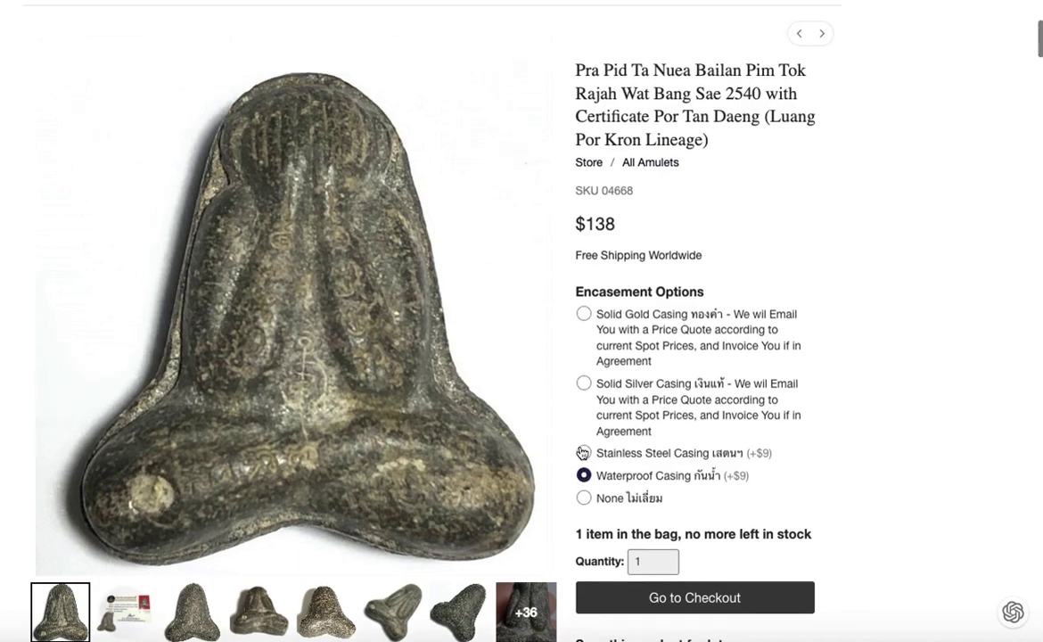
click(635, 503)
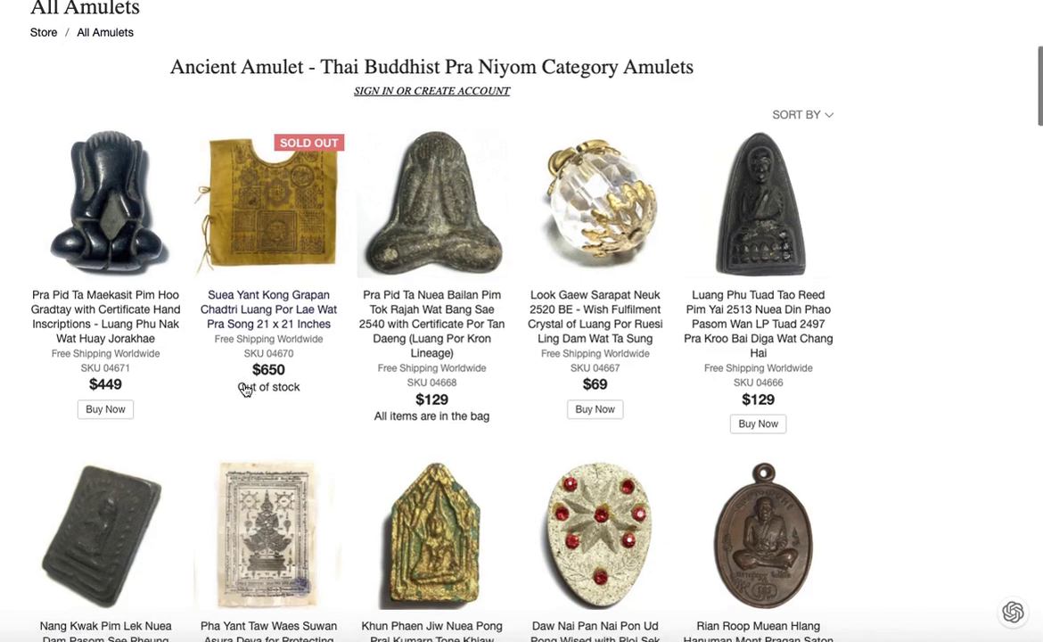
- Open the Look Gaew Sarapat Neuk 2520 BE crystal from the All Amulets listing and select the Solid Silver Casing option
scroll(259, 392, down, 1)
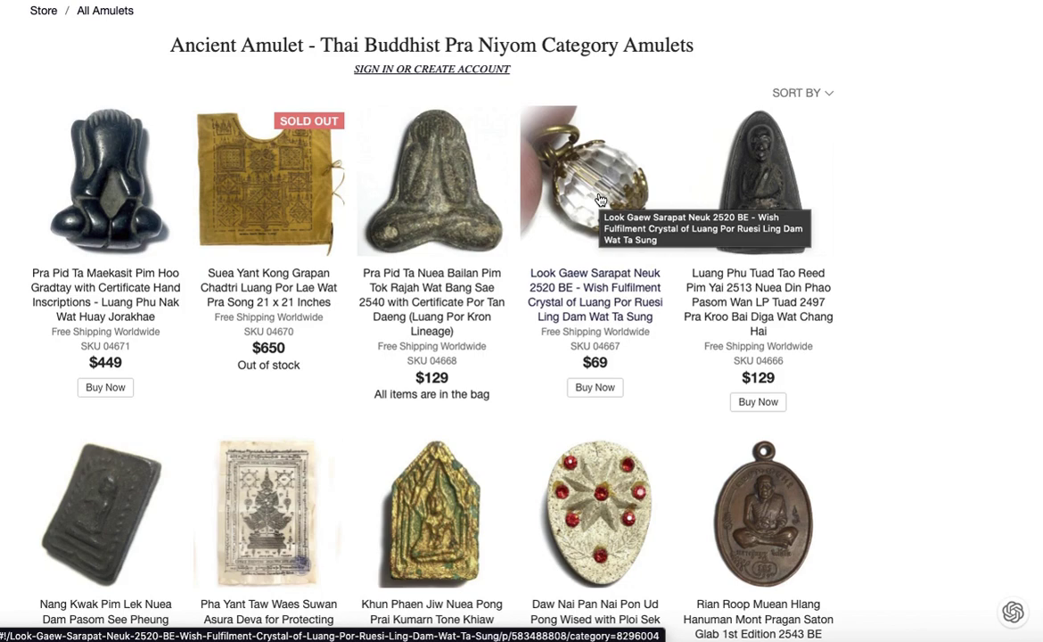
click(626, 294)
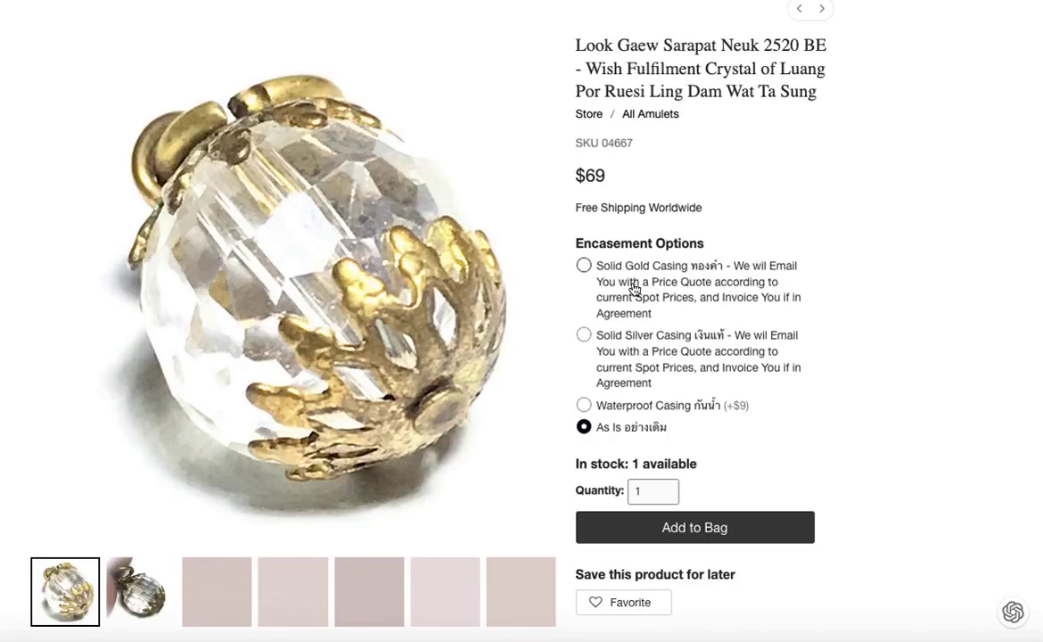
click(595, 334)
scroll(753, 377, down, 1)
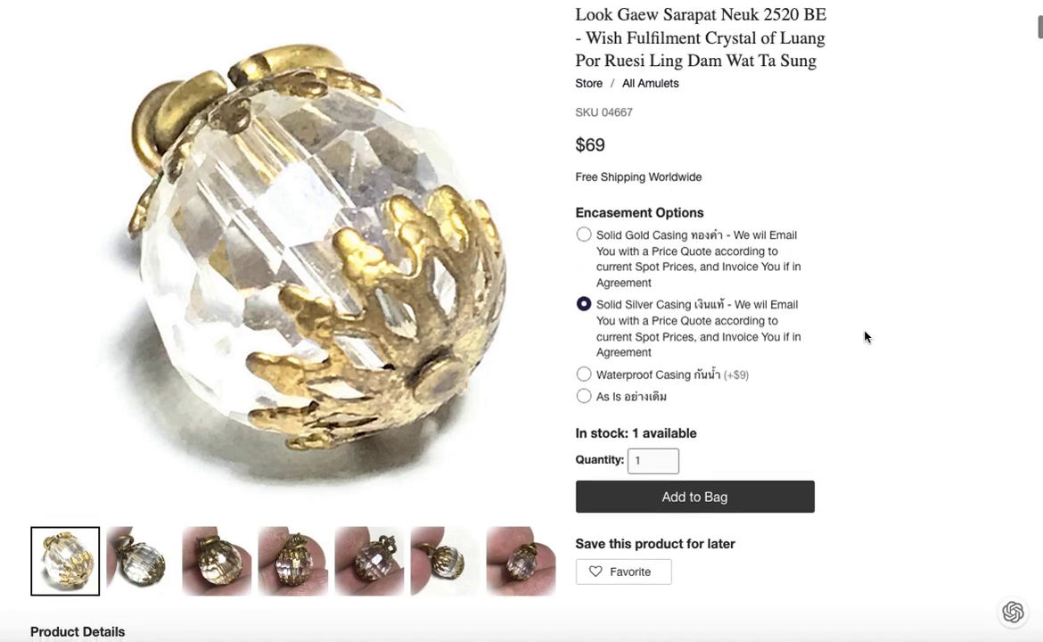
- Look over the crystal's photos, purchase options and product details, and return to the All Amulets category
scroll(866, 348, down, 3)
scroll(866, 354, up, 2)
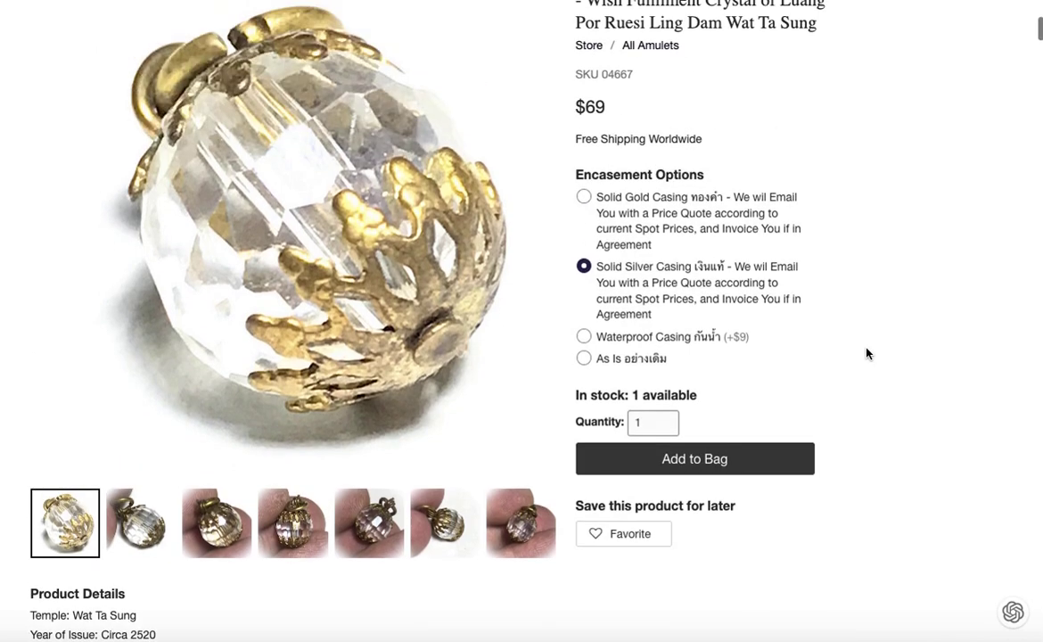
scroll(866, 352, down, 4)
scroll(856, 355, up, 7)
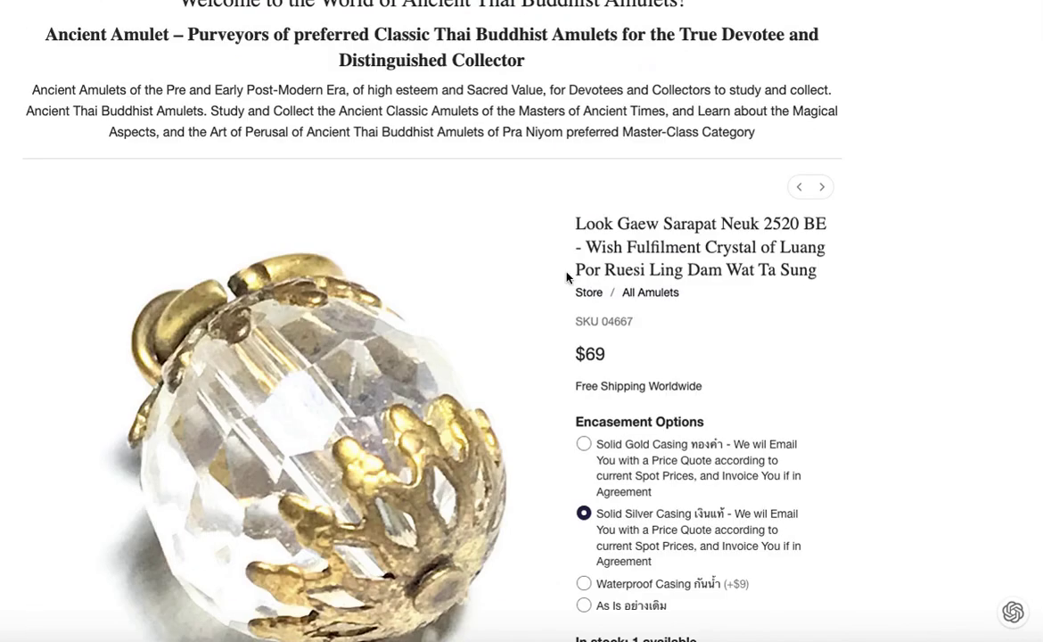
click(635, 293)
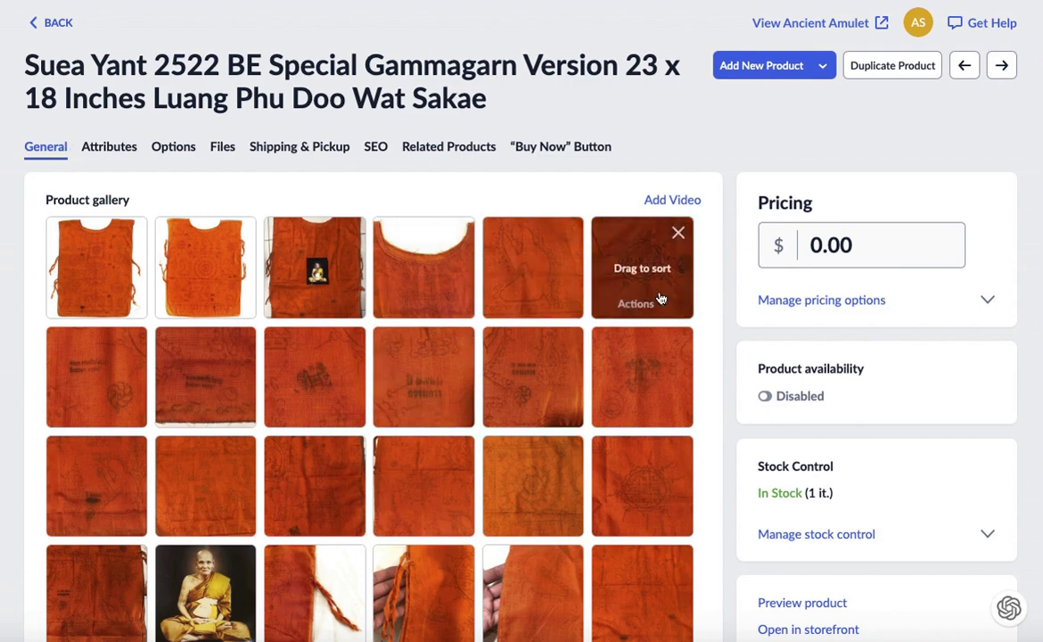
- Check the Add Video information for the product gallery in the Suea Yant 2522 BE product editor
mouse_move(660, 201)
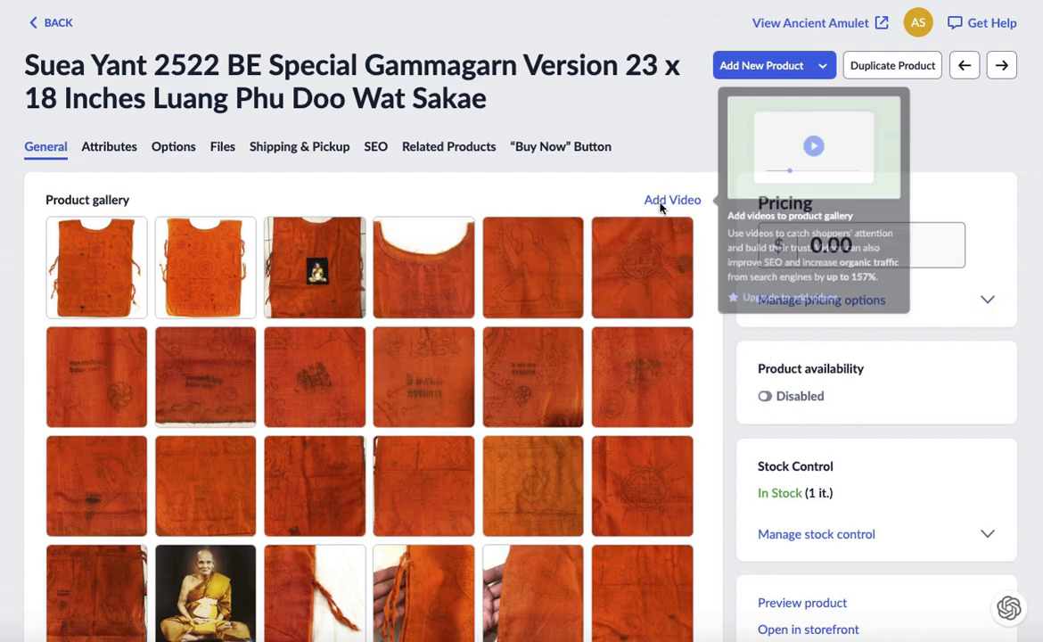